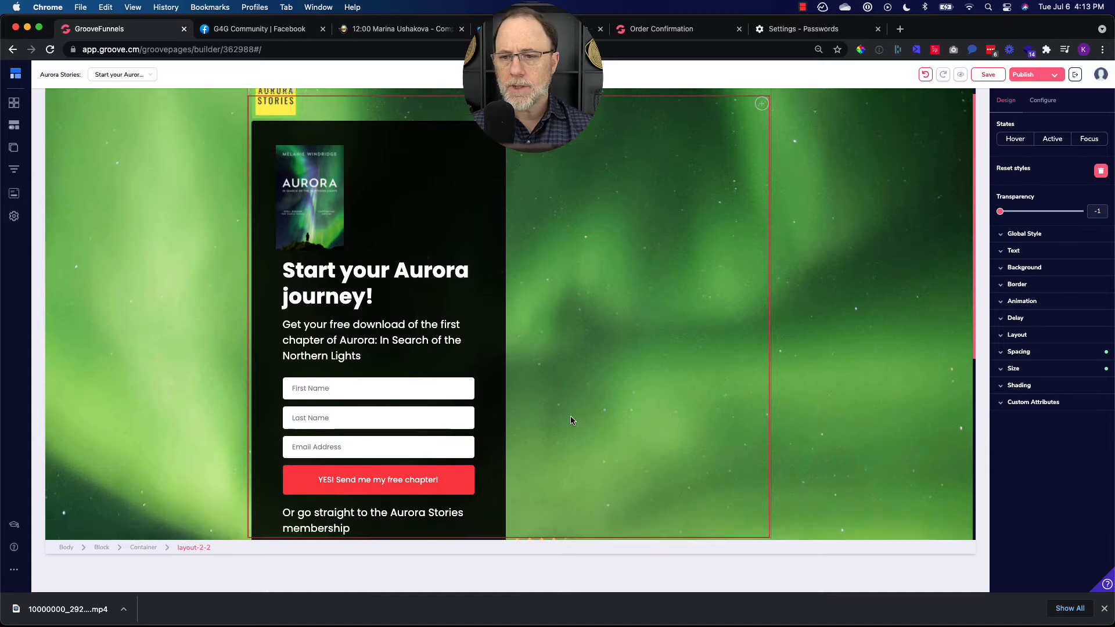
Preview the Aurora Stories landing page and look through its sign-up form and reviews section.
{"action": "scroll", "coordinate": [570, 420], "scroll_direction": "down", "scroll_amount": 1}
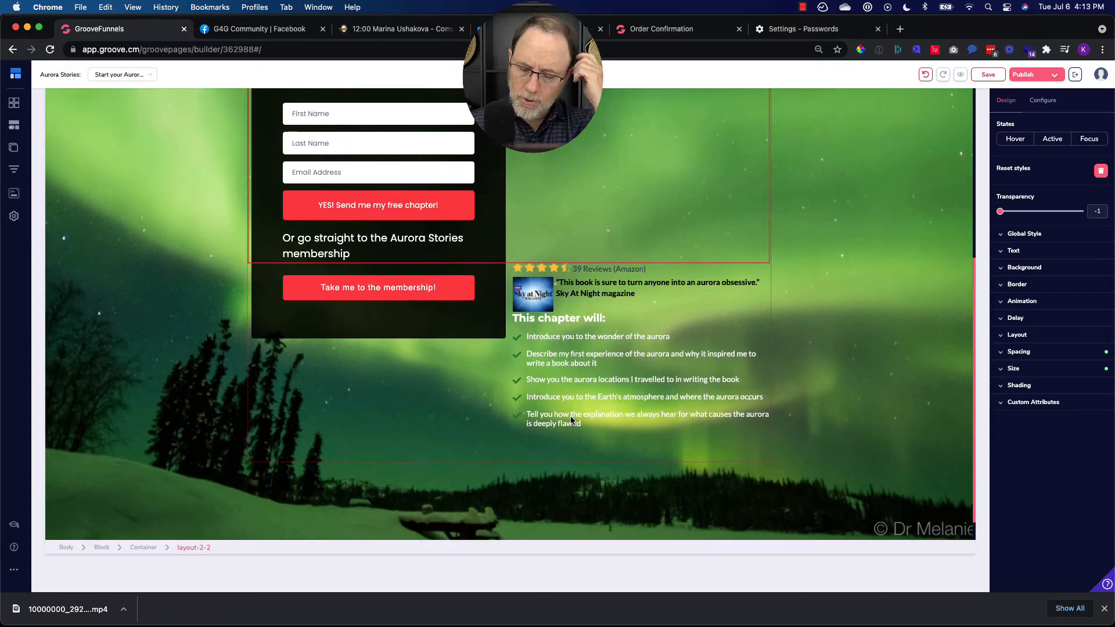
{"action": "scroll", "coordinate": [571, 418], "scroll_direction": "up", "scroll_amount": 6}
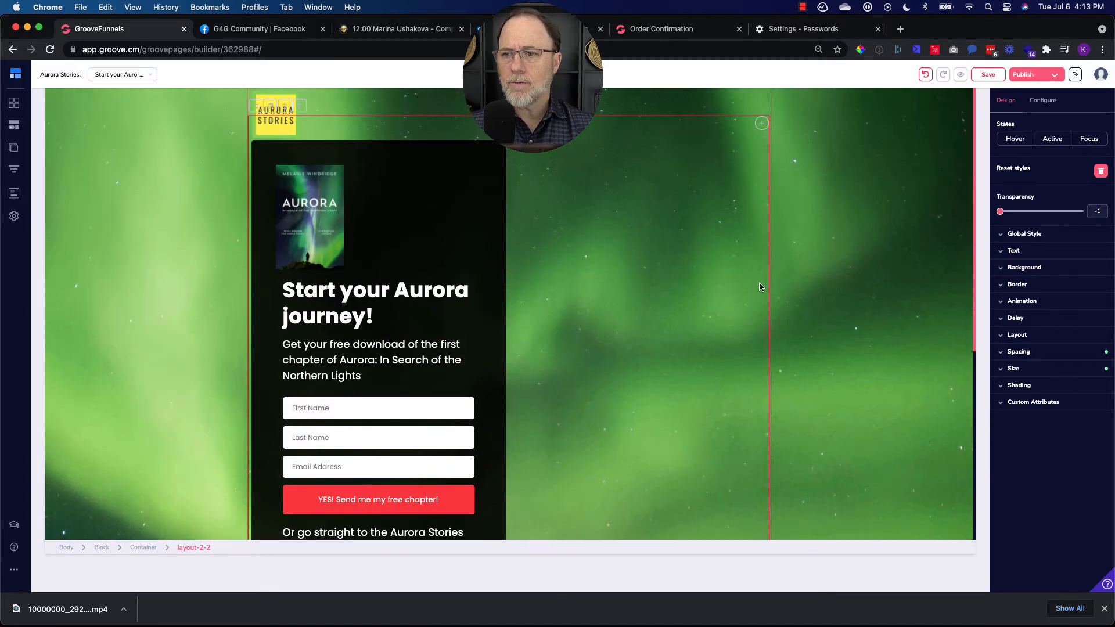
{"action": "left_click", "coordinate": [962, 75]}
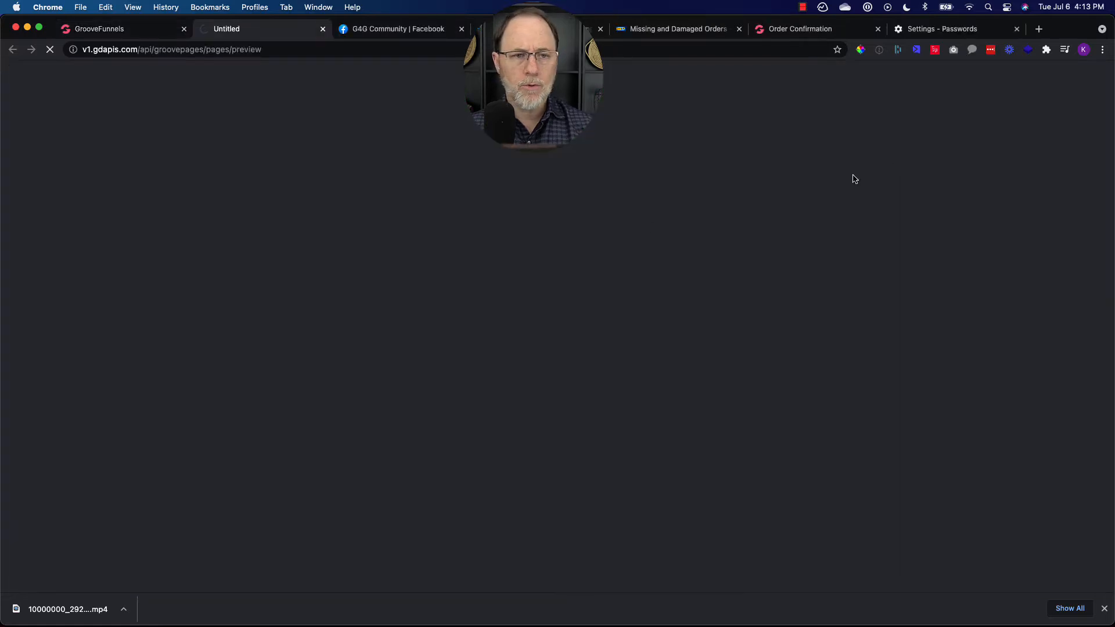
{"action": "scroll", "coordinate": [495, 301], "scroll_direction": "down", "scroll_amount": 4}
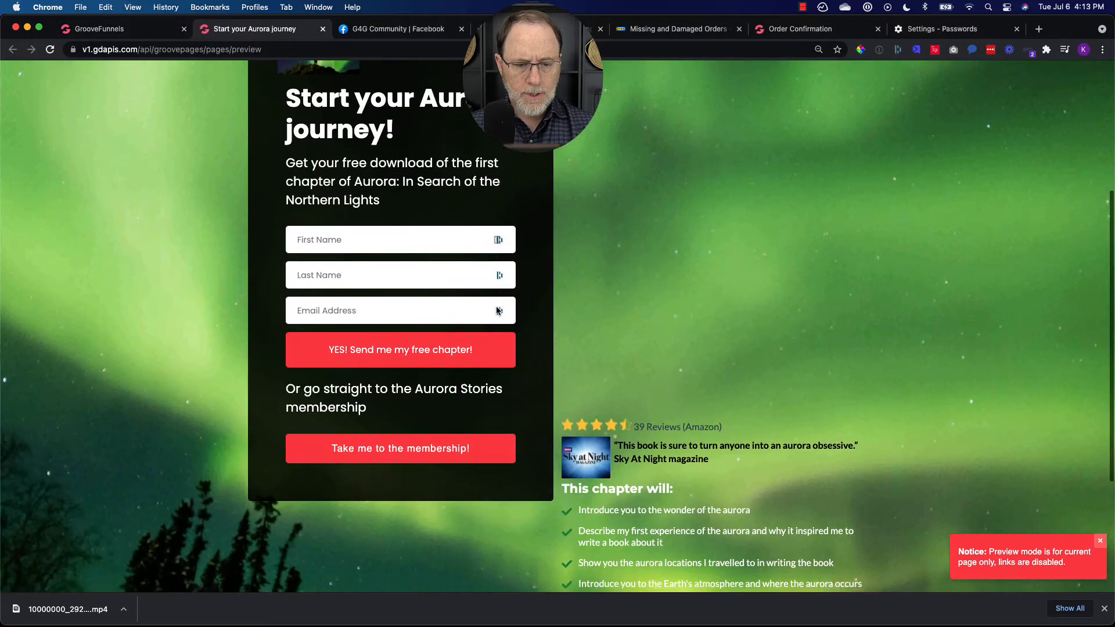
{"action": "scroll", "coordinate": [497, 311], "scroll_direction": "down", "scroll_amount": 3}
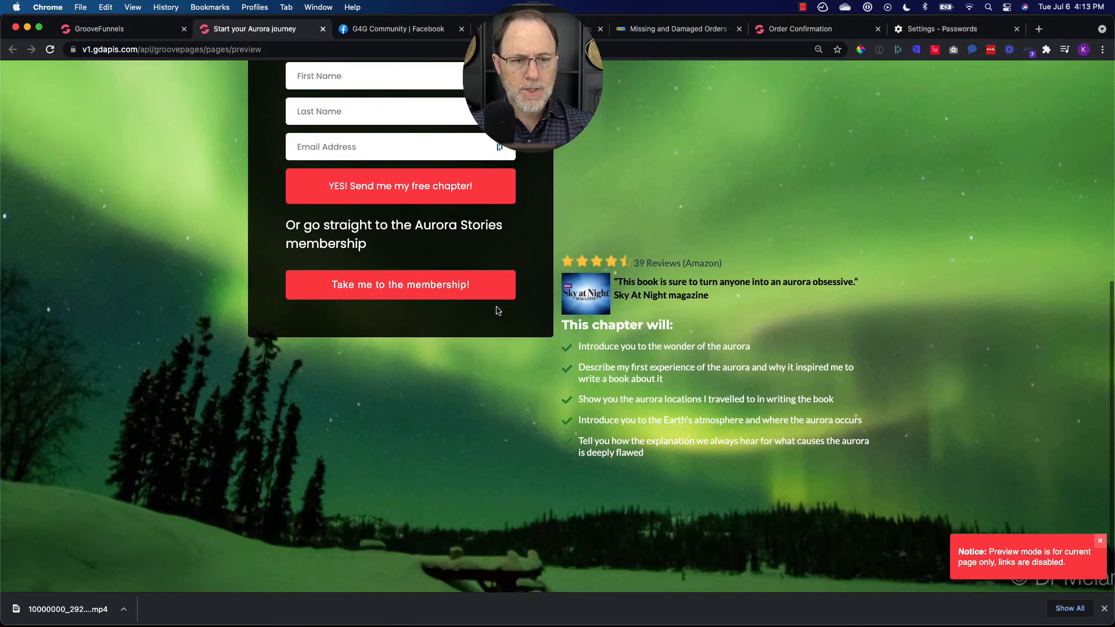
Narrow the preview window to phone width to check the mobile layout, then restore its width and close the preview.
{"action": "left_click_drag", "start_coordinate": [1113, 237], "coordinate": [376, 241]}
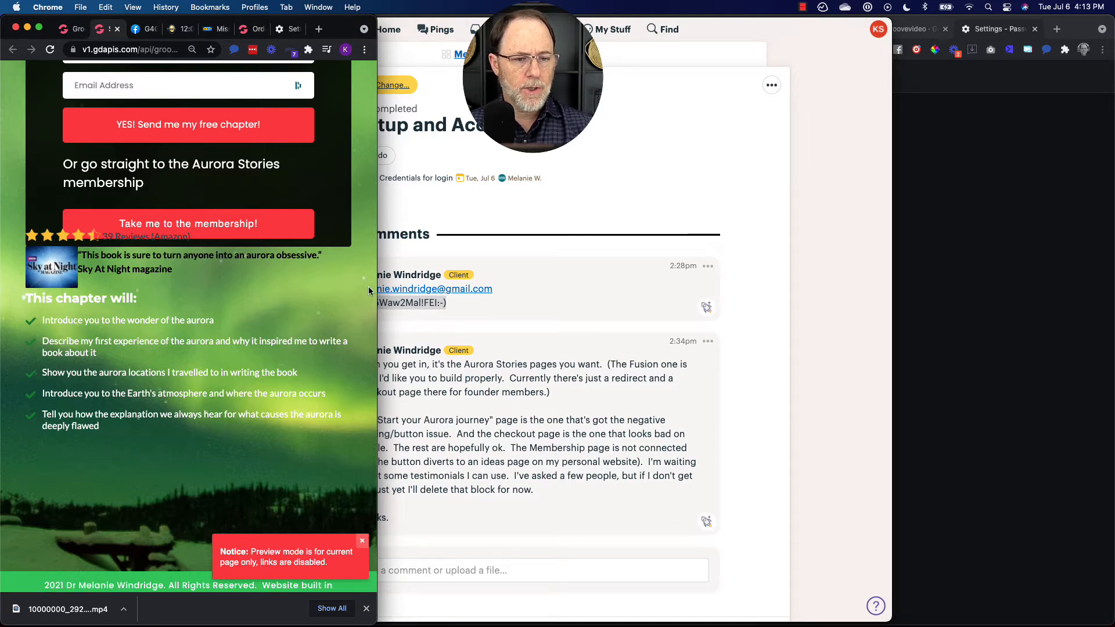
{"action": "left_click_drag", "start_coordinate": [376, 287], "coordinate": [1114, 339]}
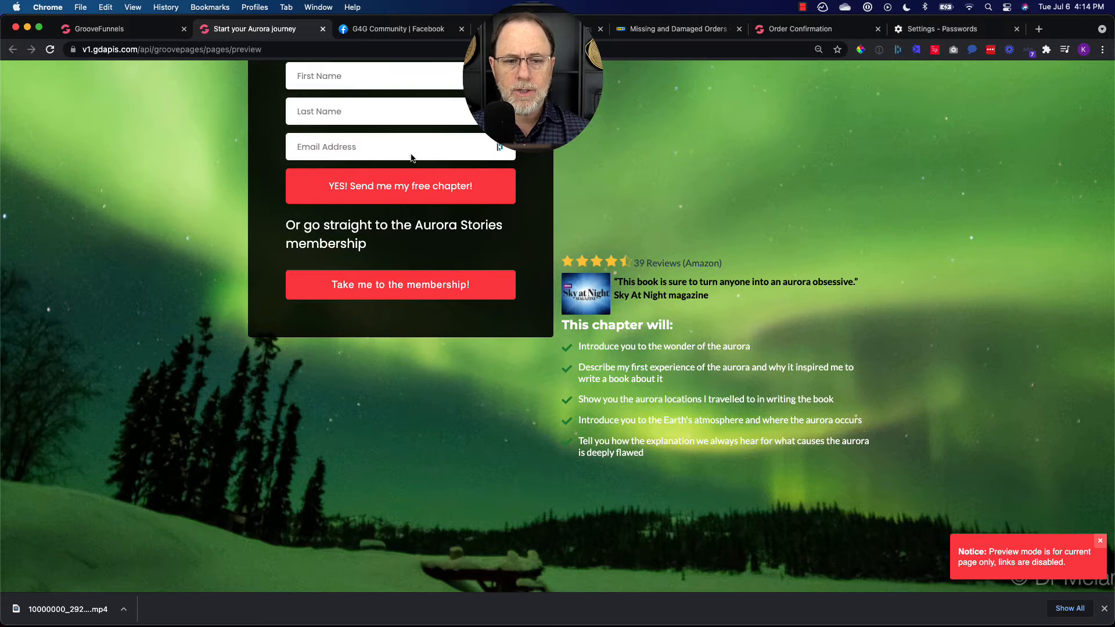
{"action": "left_click", "coordinate": [323, 28]}
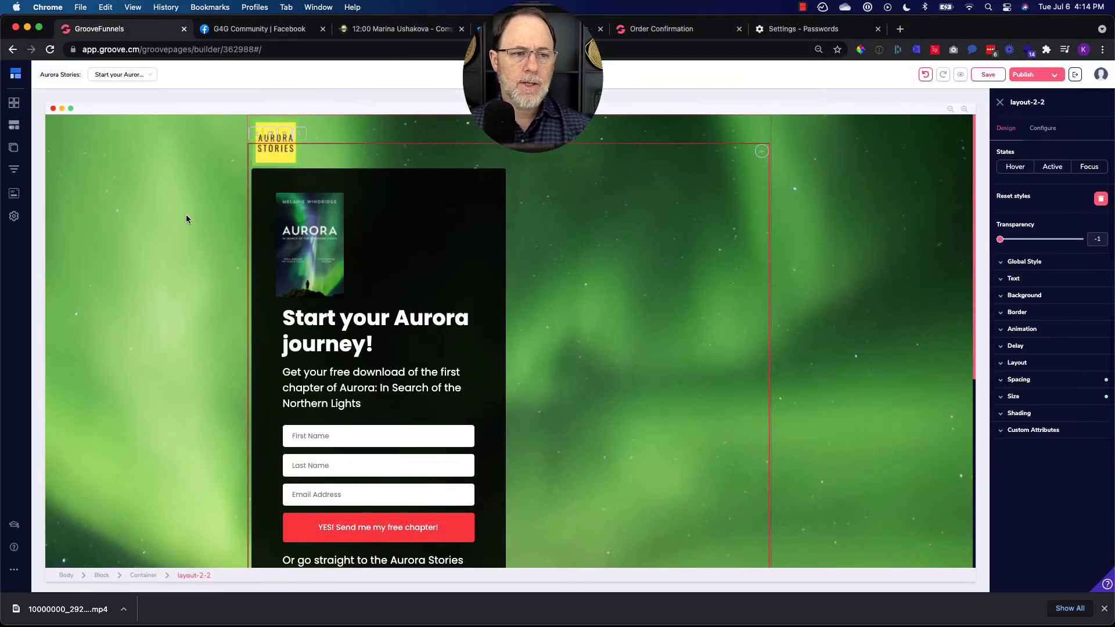
Select the page's outer background block and examine how the form and reviews sit inside it.
{"action": "left_click", "coordinate": [176, 217]}
{"action": "scroll", "coordinate": [176, 216], "scroll_direction": "down", "scroll_amount": 3}
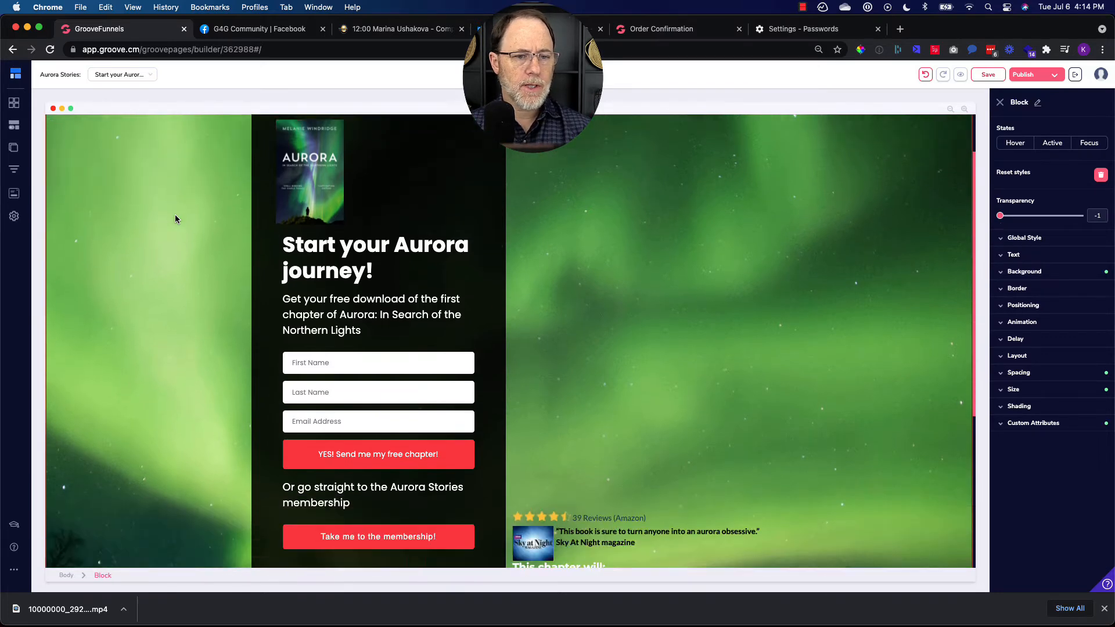
{"action": "scroll", "coordinate": [176, 216], "scroll_direction": "up", "scroll_amount": 3}
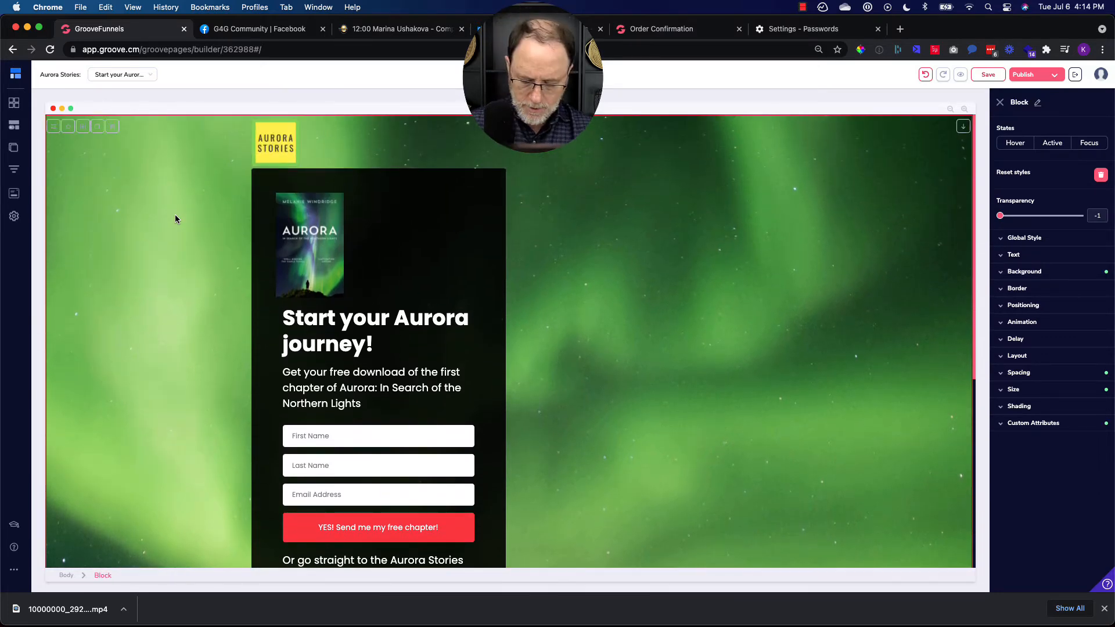
{"action": "key", "text": "super+minus"}
{"action": "scroll", "coordinate": [248, 243], "scroll_direction": "down", "scroll_amount": 5}
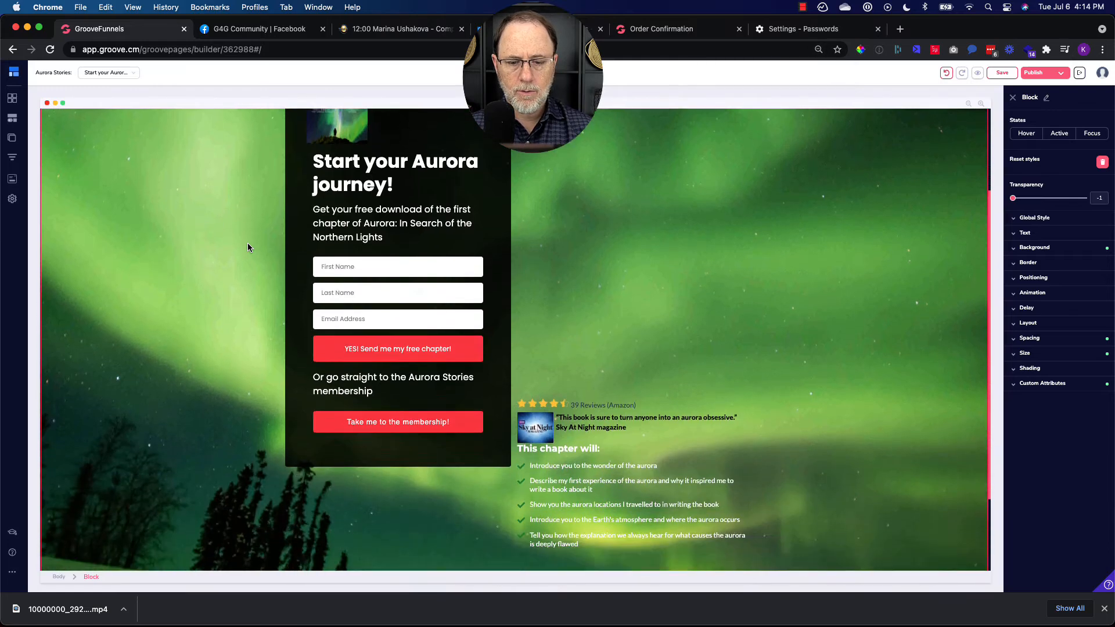
{"action": "scroll", "coordinate": [247, 242], "scroll_direction": "down", "scroll_amount": 2}
{"action": "scroll", "coordinate": [248, 242], "scroll_direction": "up", "scroll_amount": 3}
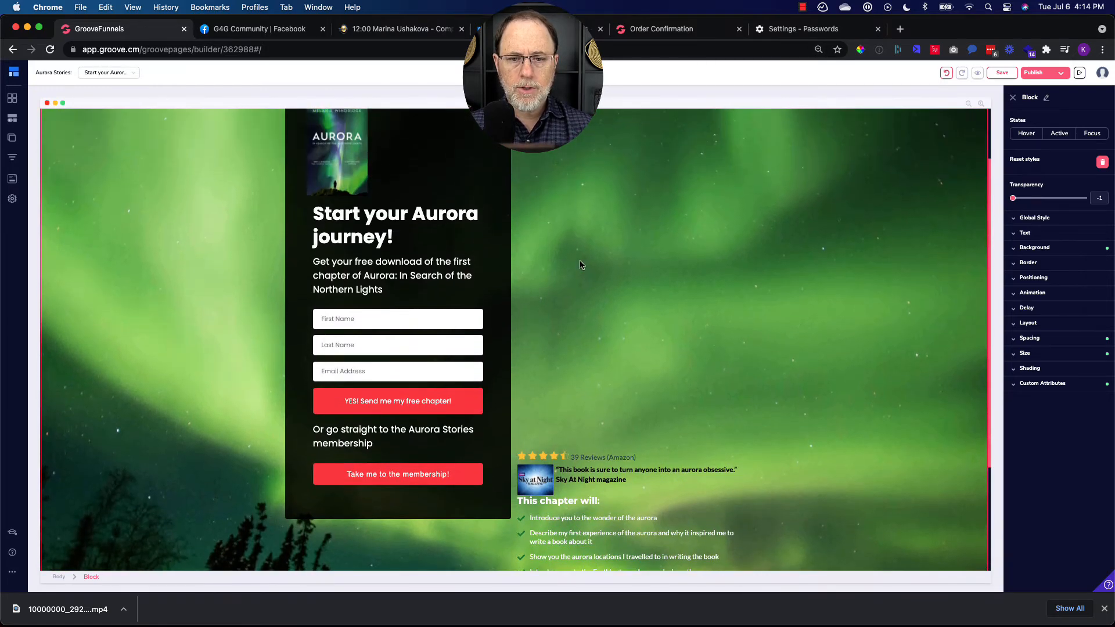
Select the two-column layout and then the reviews container inside it, and inspect that container's spacing settings.
{"action": "left_click", "coordinate": [580, 264]}
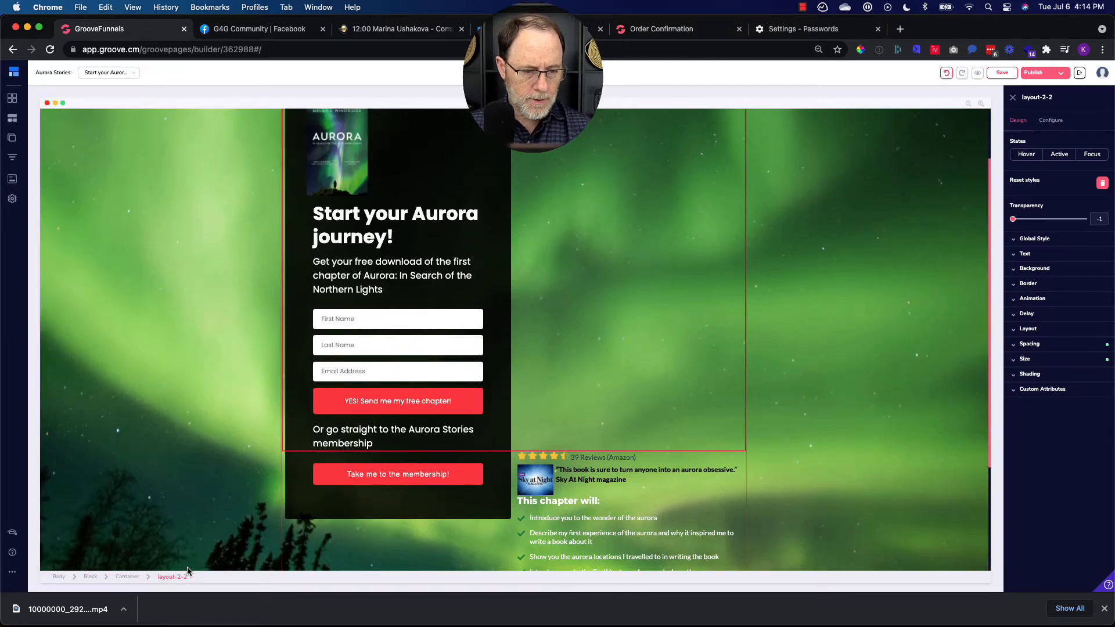
{"action": "left_click", "coordinate": [646, 490]}
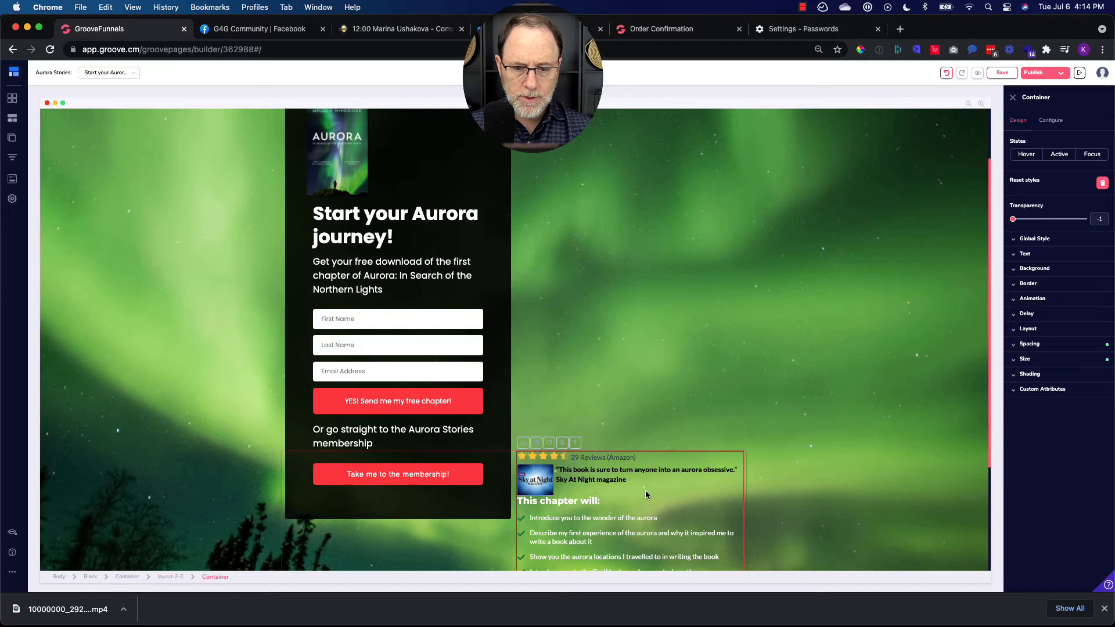
{"action": "scroll", "coordinate": [621, 502], "scroll_direction": "down", "scroll_amount": 3}
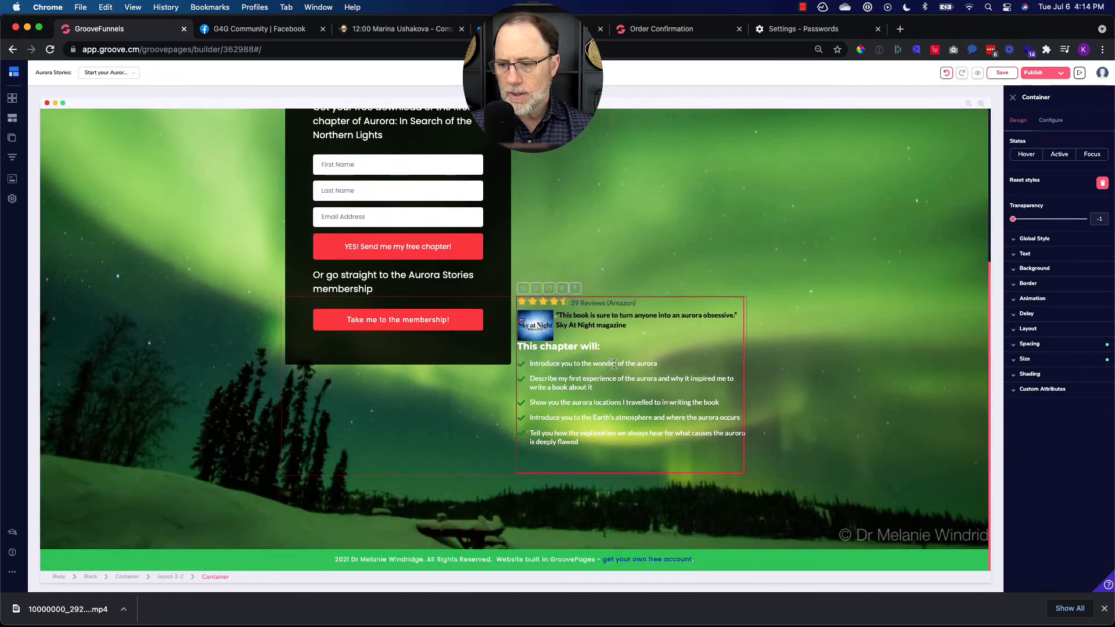
{"action": "left_click", "coordinate": [1052, 345]}
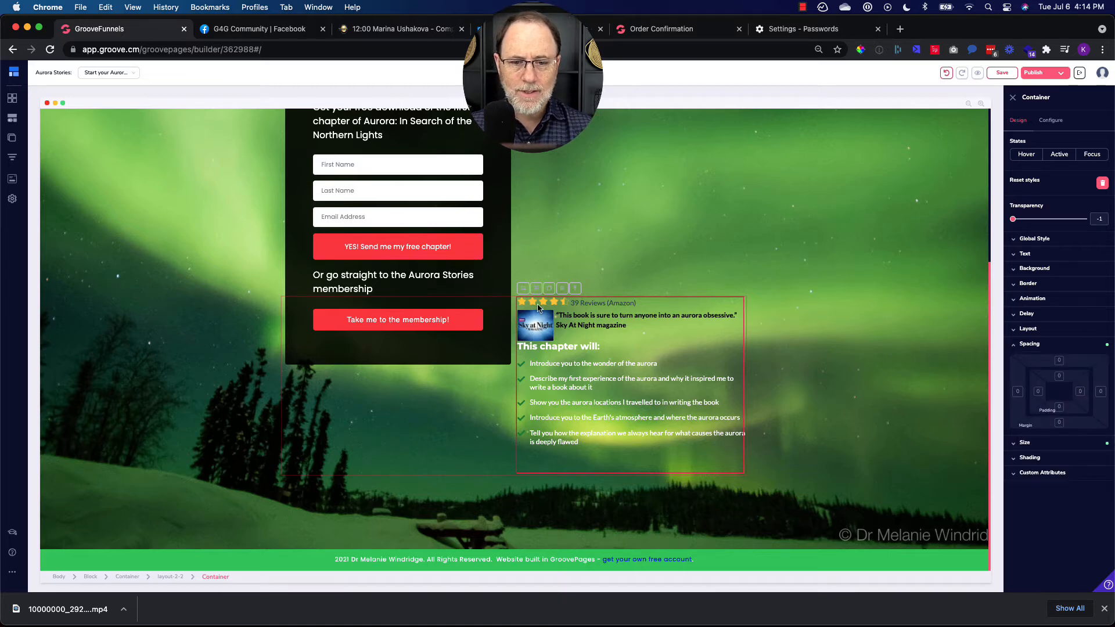
Select the black container around the sign-up form and inspect its background and spacing settings.
{"action": "scroll", "coordinate": [538, 308], "scroll_direction": "up", "scroll_amount": 5}
{"action": "left_click", "coordinate": [464, 189]}
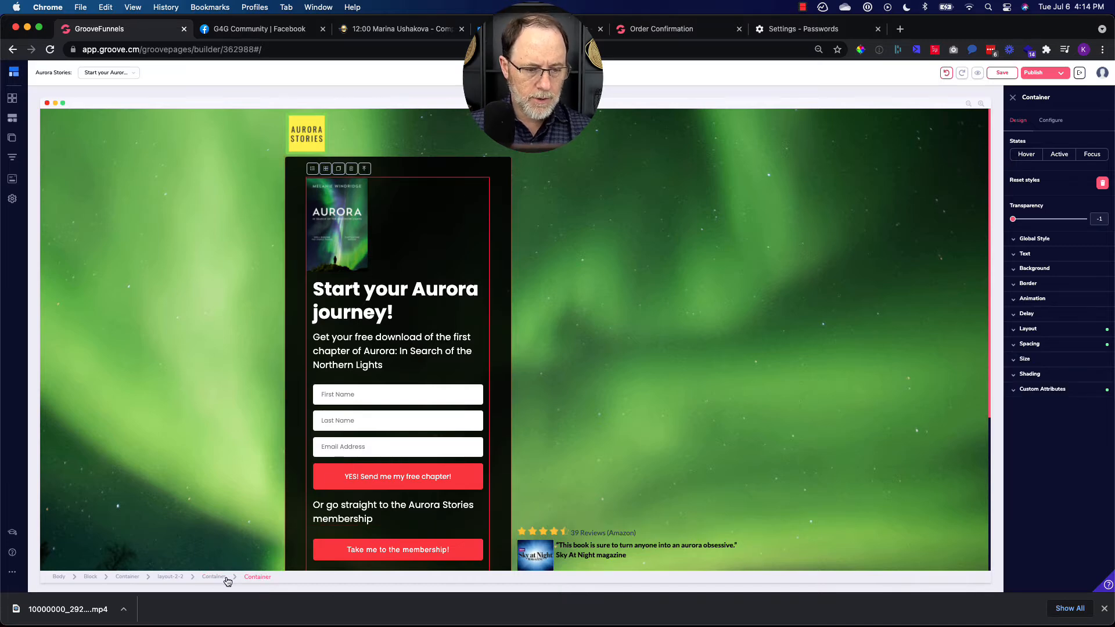
{"action": "left_click", "coordinate": [304, 315]}
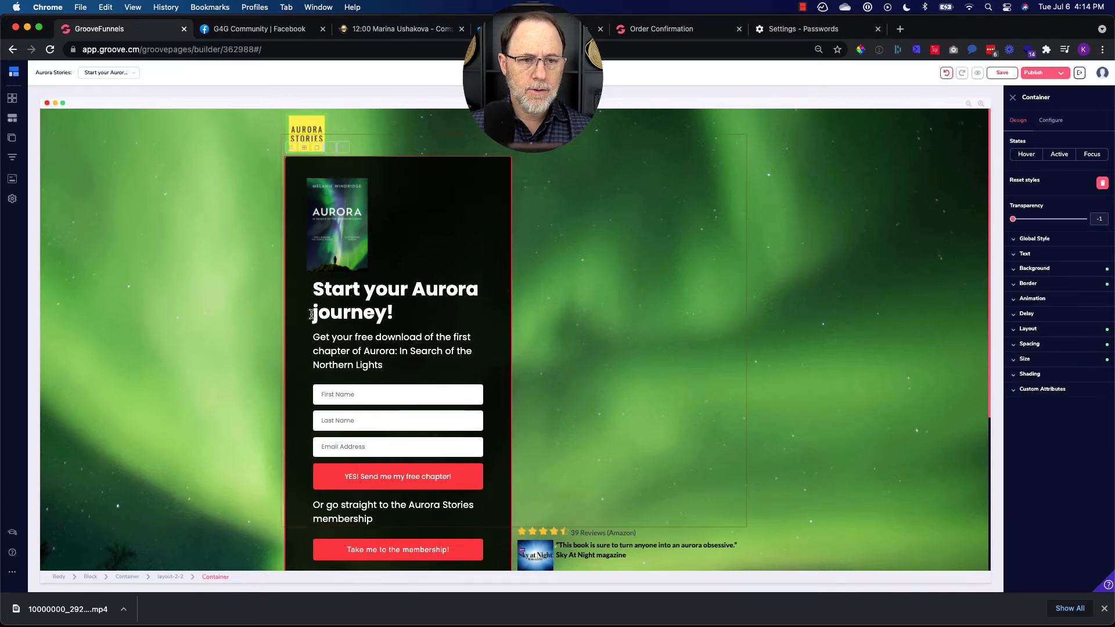
{"action": "left_click", "coordinate": [1045, 269]}
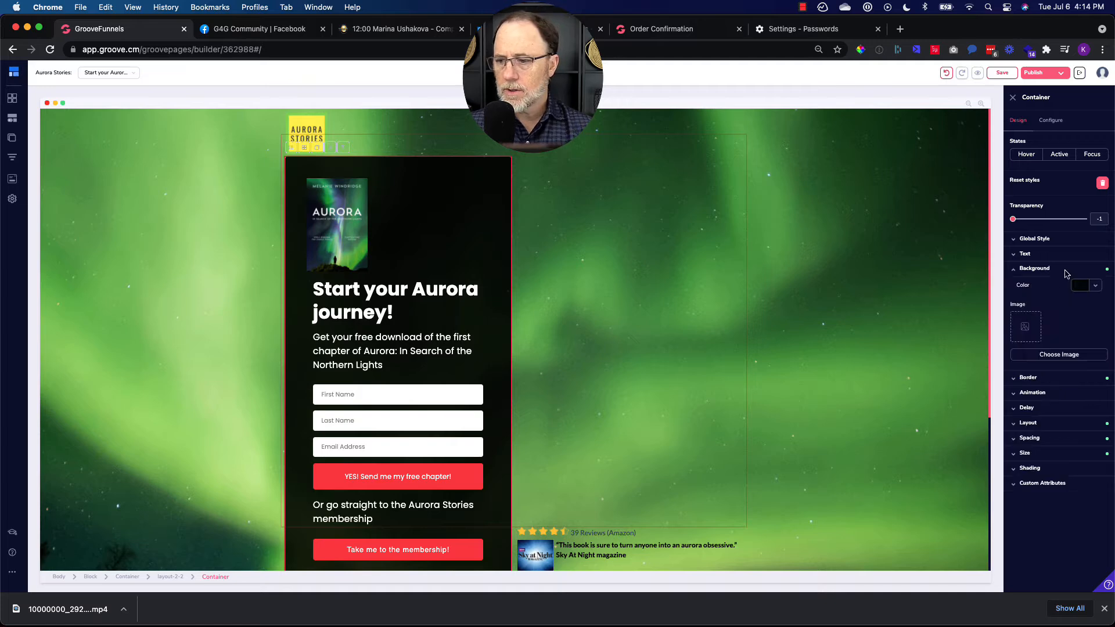
{"action": "left_click", "coordinate": [1034, 268]}
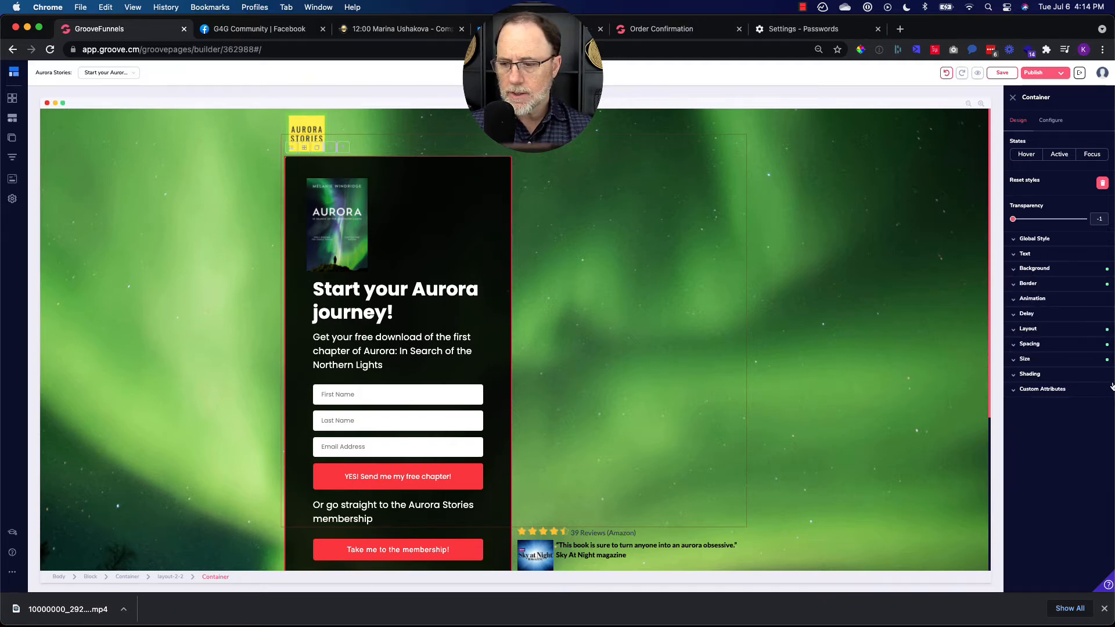
{"action": "left_click", "coordinate": [1052, 345]}
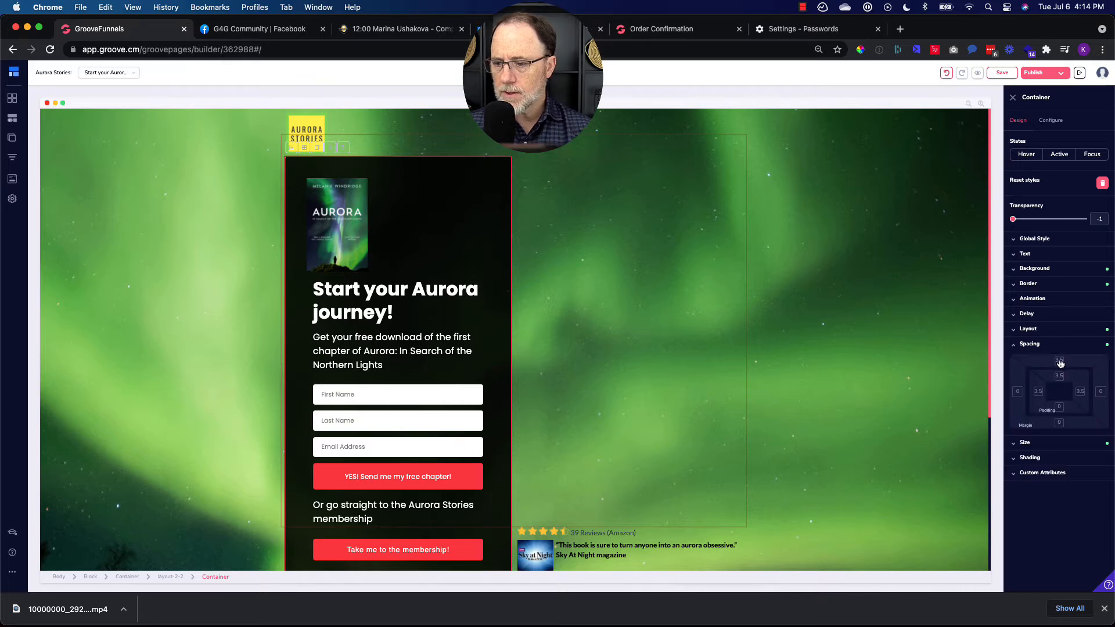
{"action": "scroll", "coordinate": [644, 375], "scroll_direction": "down", "scroll_amount": 5}
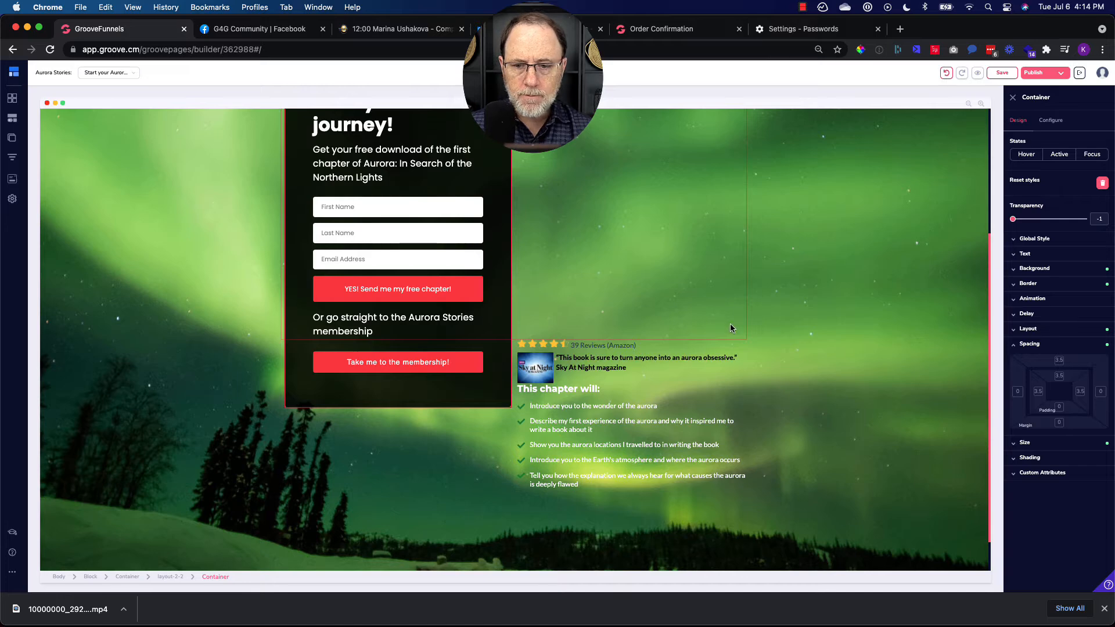
Select the layout-2-2 element holding the form and reviews, and examine its extent, spacing and size settings.
{"action": "left_click", "coordinate": [742, 337]}
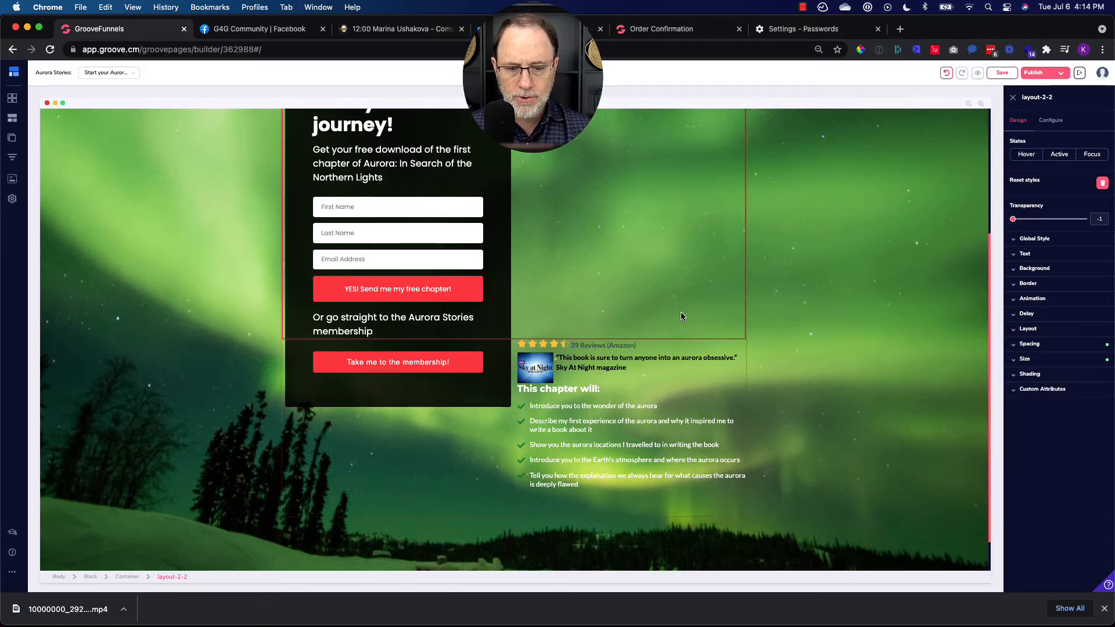
{"action": "scroll", "coordinate": [680, 312], "scroll_direction": "up", "scroll_amount": 5}
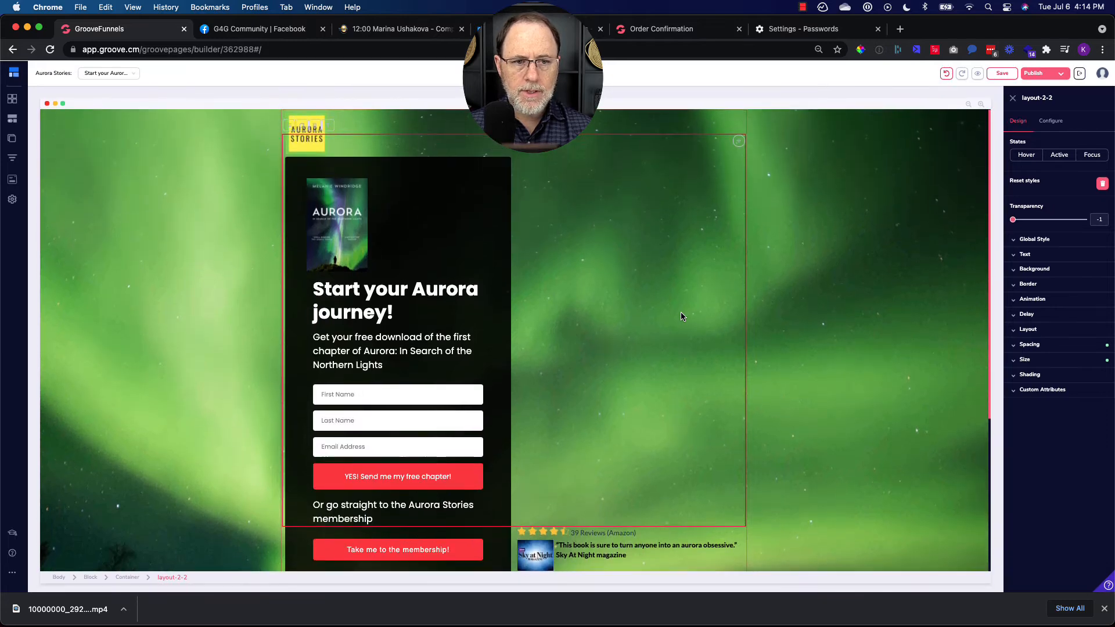
{"action": "scroll", "coordinate": [680, 311], "scroll_direction": "down", "scroll_amount": 2}
{"action": "scroll", "coordinate": [681, 311], "scroll_direction": "up", "scroll_amount": 2}
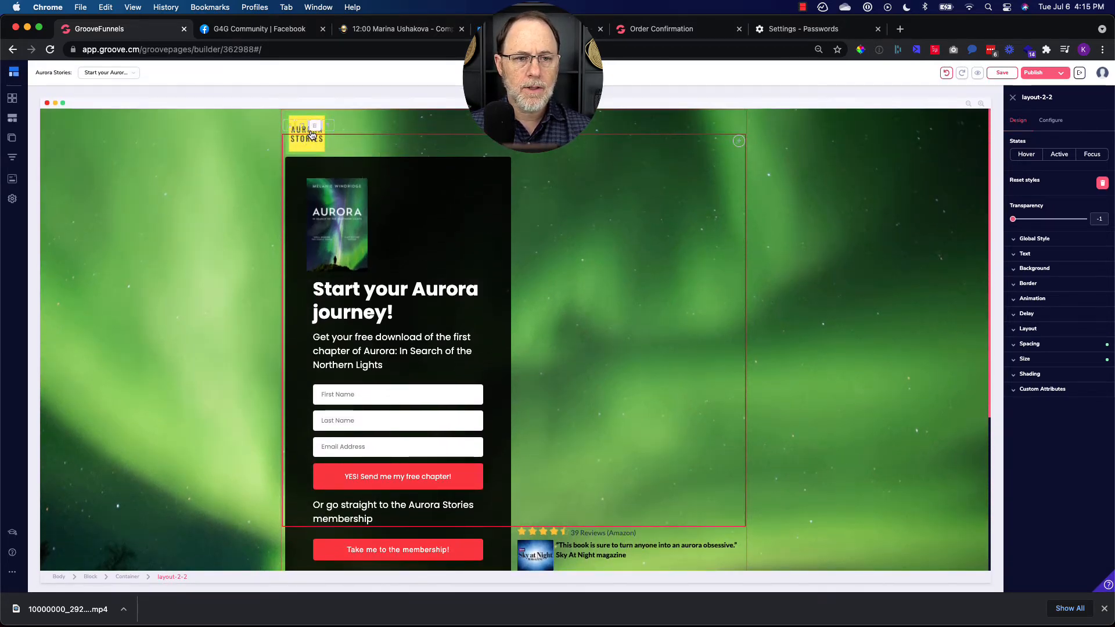
{"action": "scroll", "coordinate": [452, 246], "scroll_direction": "down", "scroll_amount": 3}
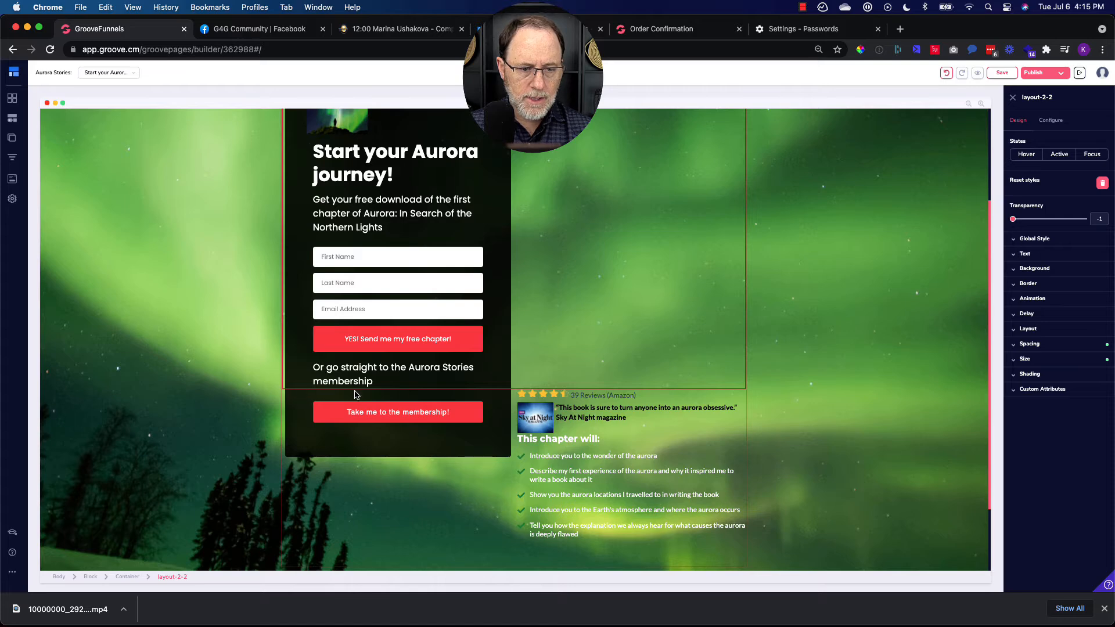
{"action": "scroll", "coordinate": [490, 458], "scroll_direction": "down", "scroll_amount": 1}
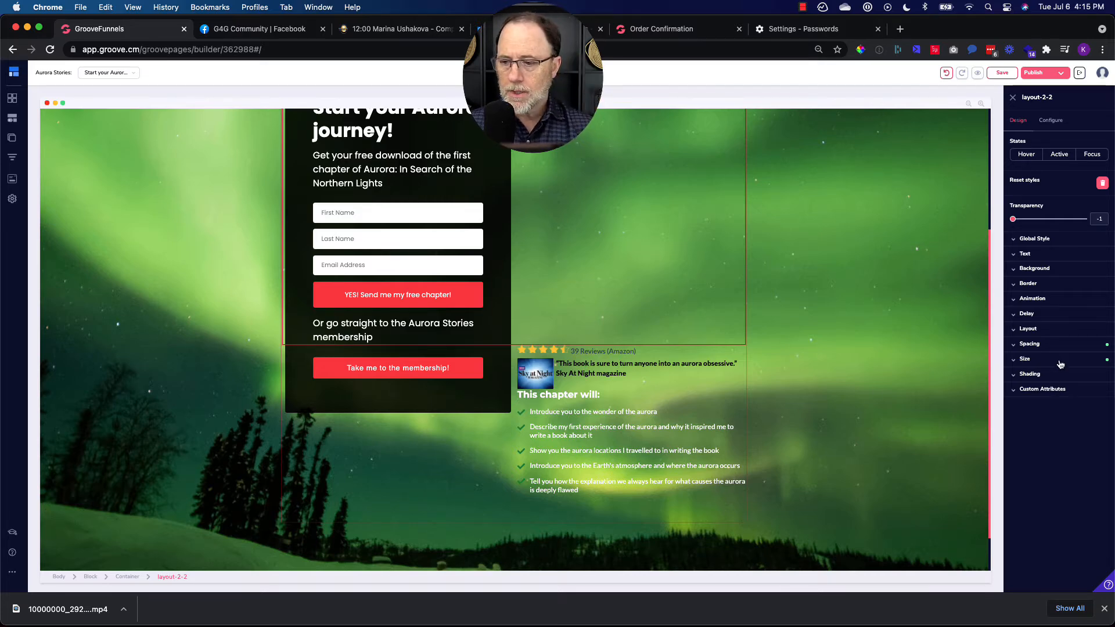
{"action": "left_click", "coordinate": [1040, 348]}
{"action": "left_click", "coordinate": [1041, 348]}
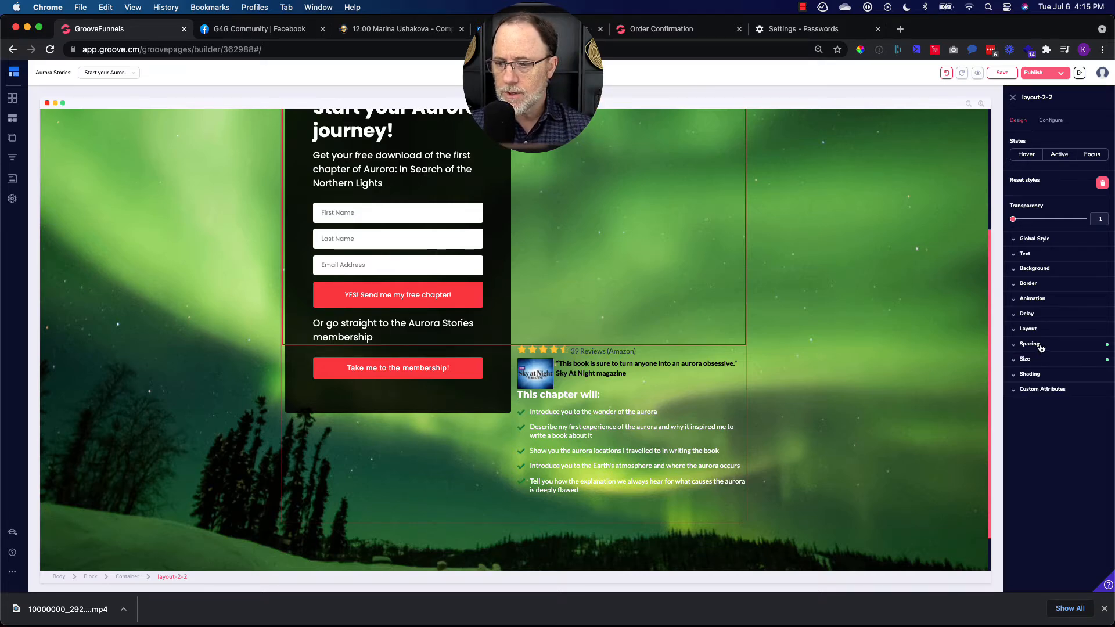
{"action": "left_click", "coordinate": [1034, 360]}
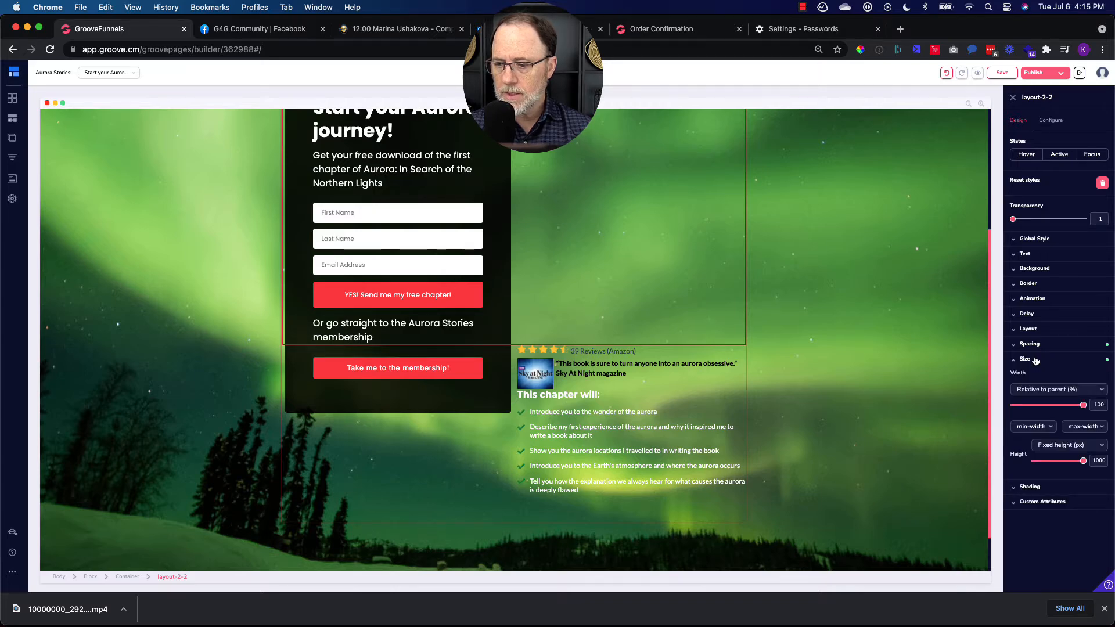
{"action": "left_click", "coordinate": [1034, 360]}
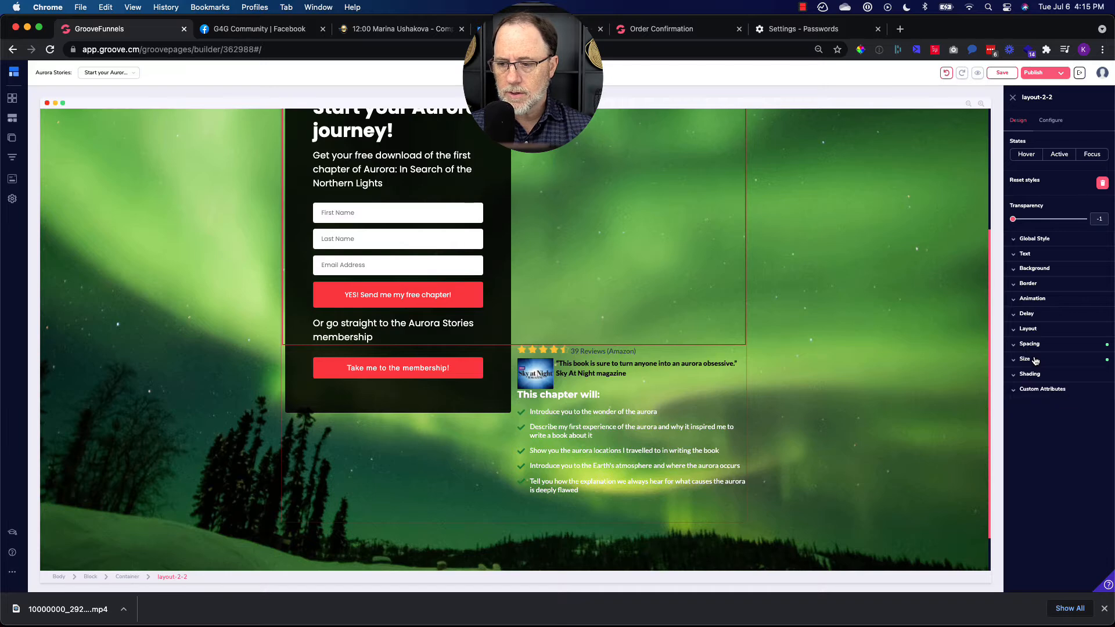
Select the parent container of the two-column layout and examine how far it extends around the form and reviews.
{"action": "left_click", "coordinate": [128, 578]}
{"action": "scroll", "coordinate": [271, 534], "scroll_direction": "down", "scroll_amount": 2}
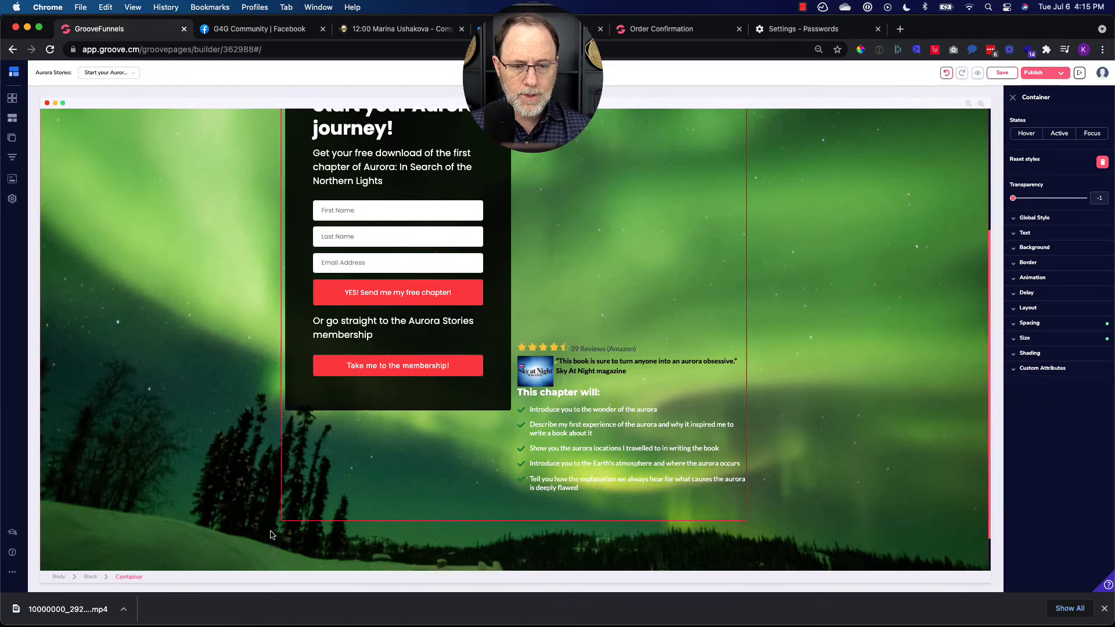
{"action": "scroll", "coordinate": [270, 534], "scroll_direction": "up", "scroll_amount": 5}
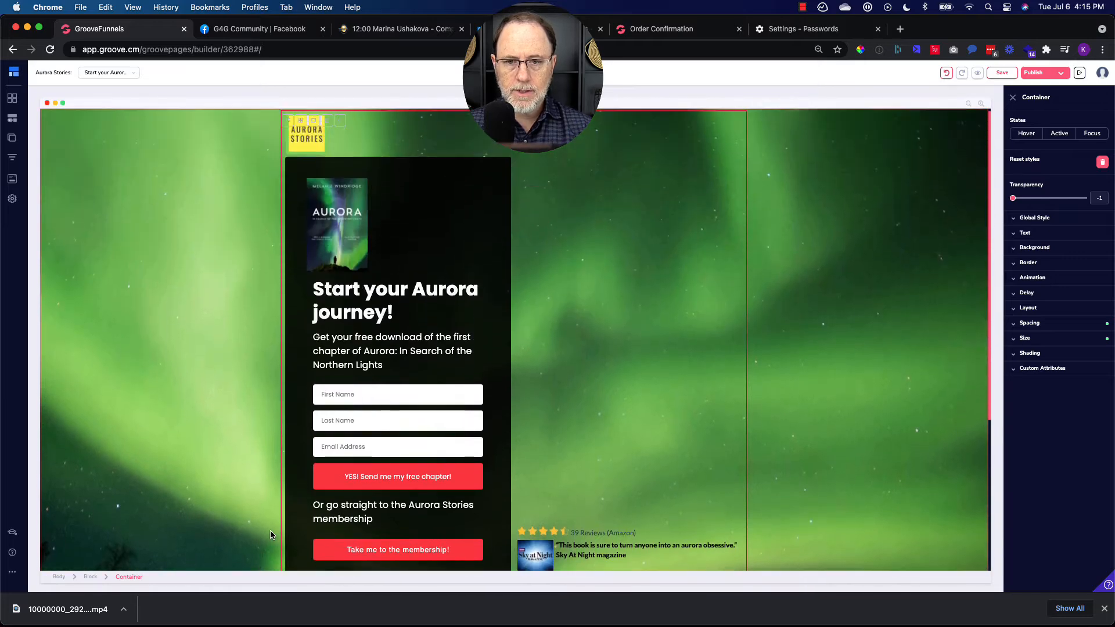
{"action": "scroll", "coordinate": [270, 534], "scroll_direction": "down", "scroll_amount": 5}
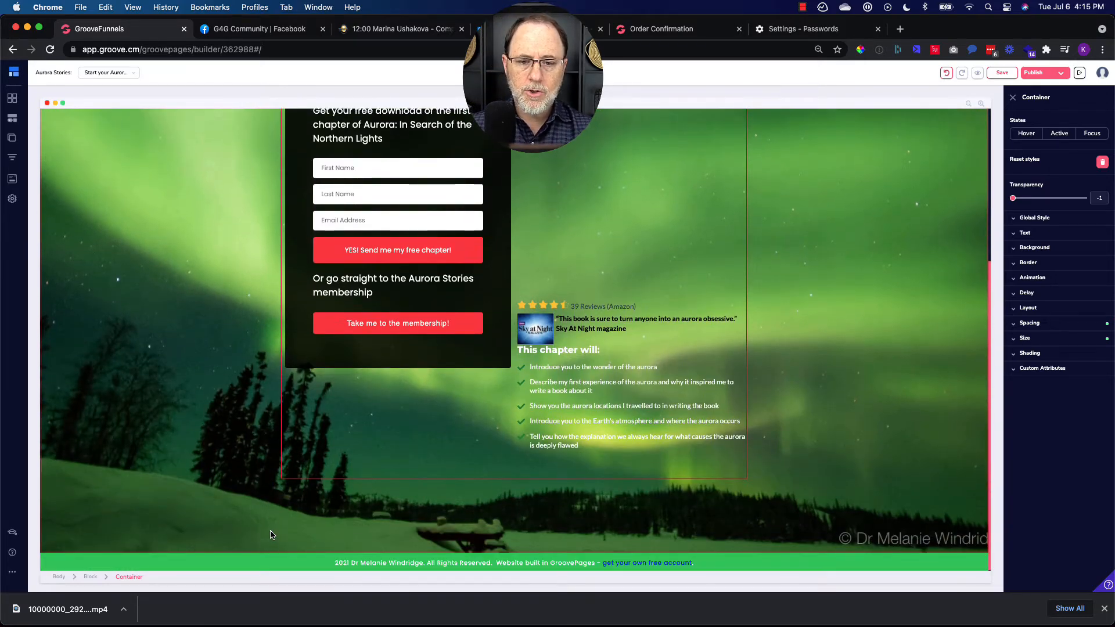
{"action": "scroll", "coordinate": [271, 535], "scroll_direction": "up", "scroll_amount": 5}
{"action": "scroll", "coordinate": [270, 534], "scroll_direction": "down", "scroll_amount": 5}
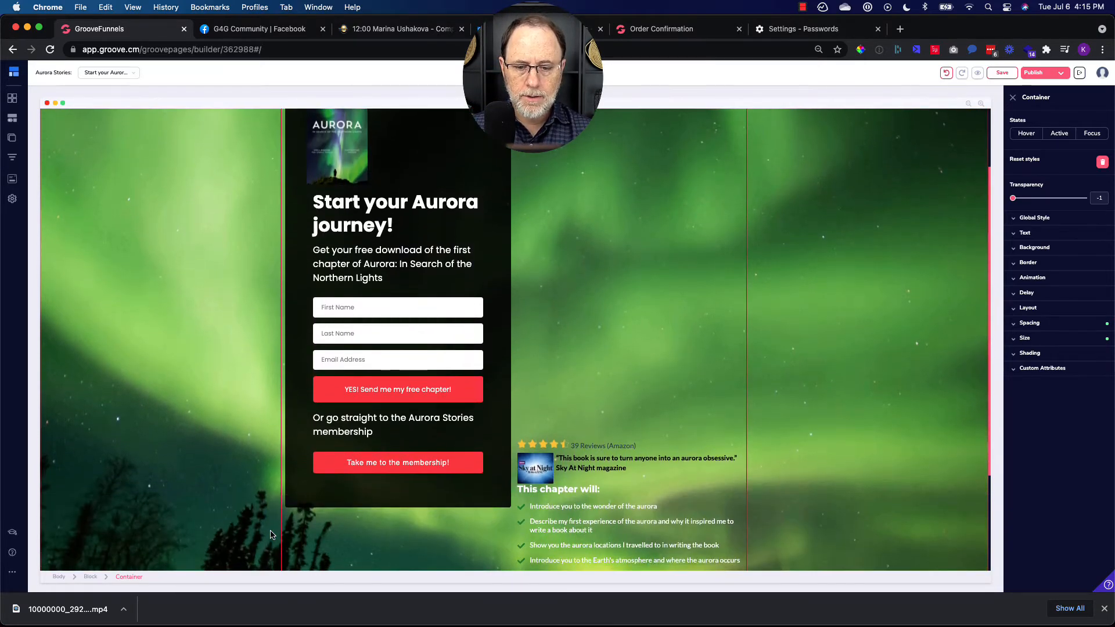
{"action": "scroll", "coordinate": [270, 534], "scroll_direction": "down", "scroll_amount": 1}
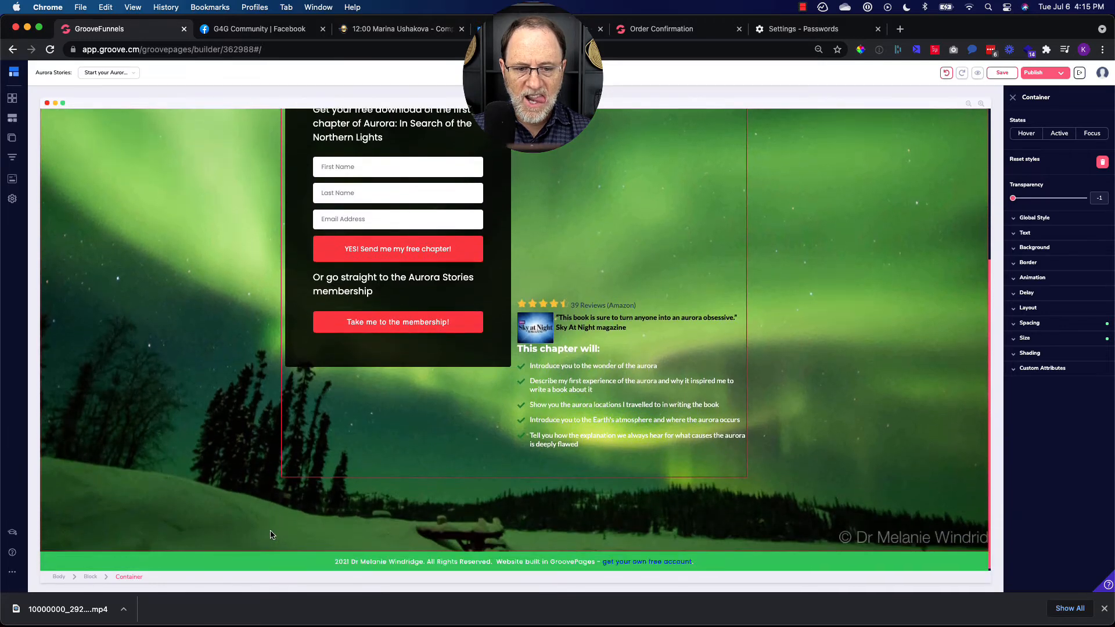
Select the Last Name field and then the black container around the sign-up form, and examine how far that container extends beside the reviews.
{"action": "scroll", "coordinate": [270, 535], "scroll_direction": "up", "scroll_amount": 7}
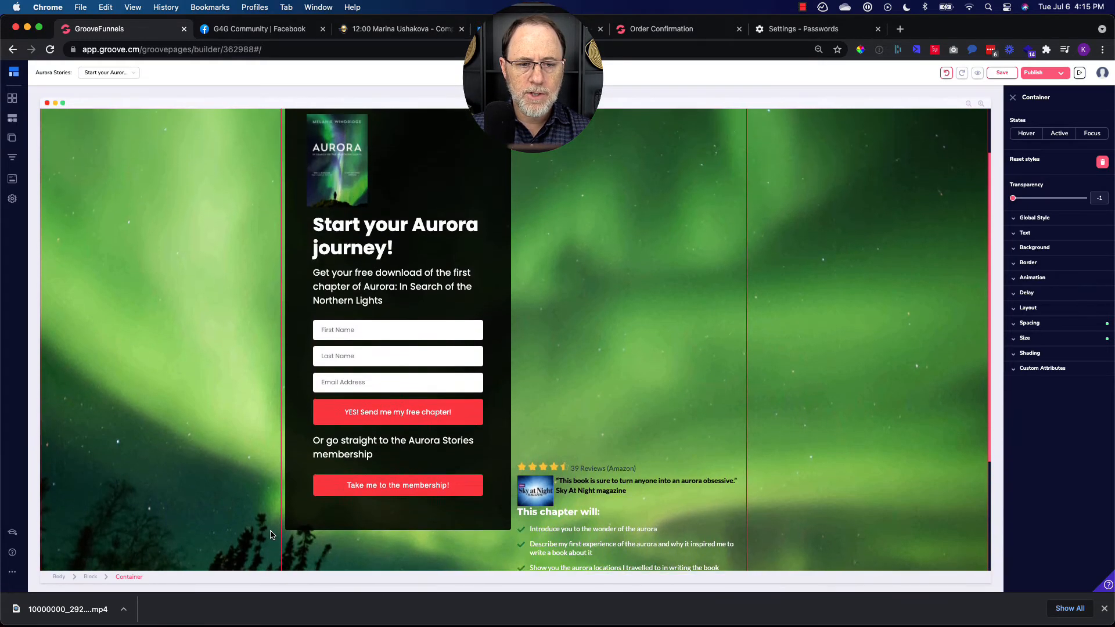
{"action": "scroll", "coordinate": [270, 533], "scroll_direction": "up", "scroll_amount": 1}
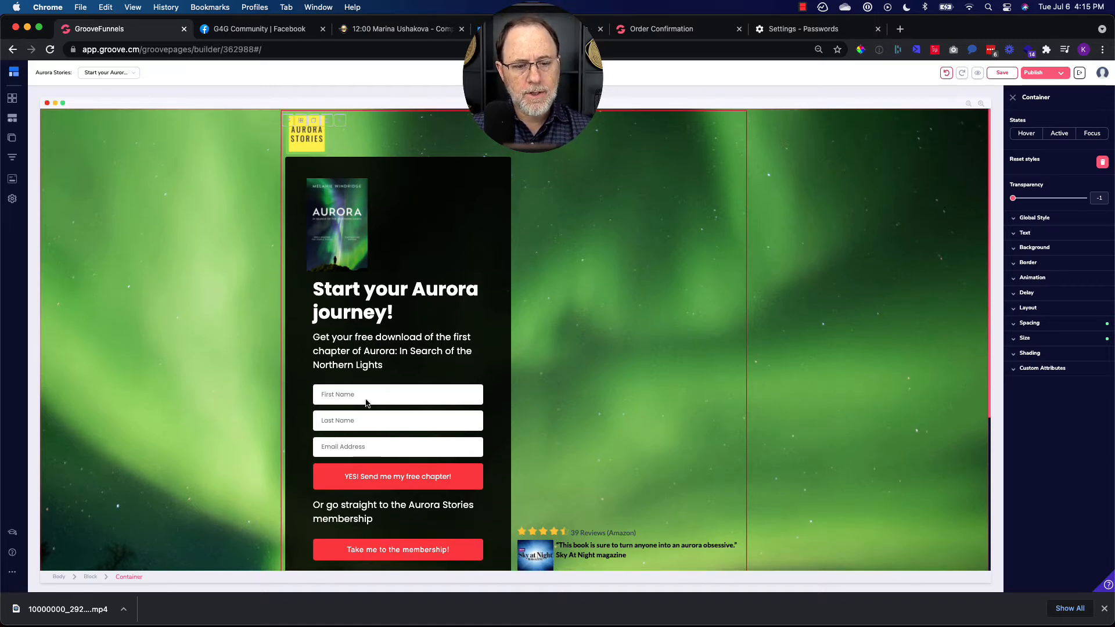
{"action": "left_click", "coordinate": [368, 420]}
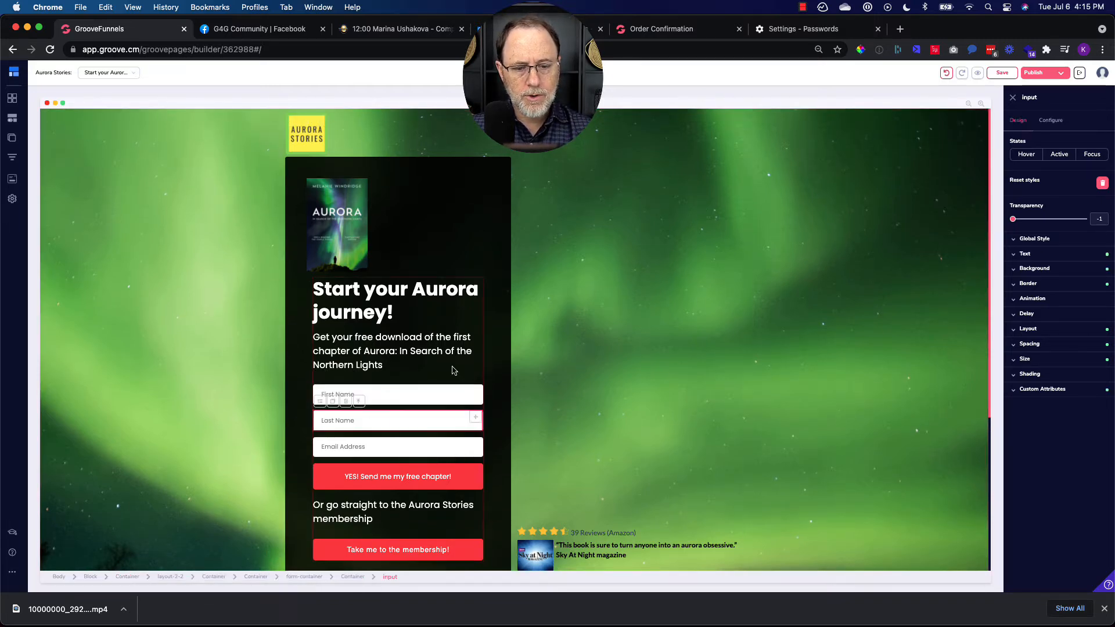
{"action": "left_click", "coordinate": [495, 414]}
{"action": "scroll", "coordinate": [494, 415], "scroll_direction": "down", "scroll_amount": 4}
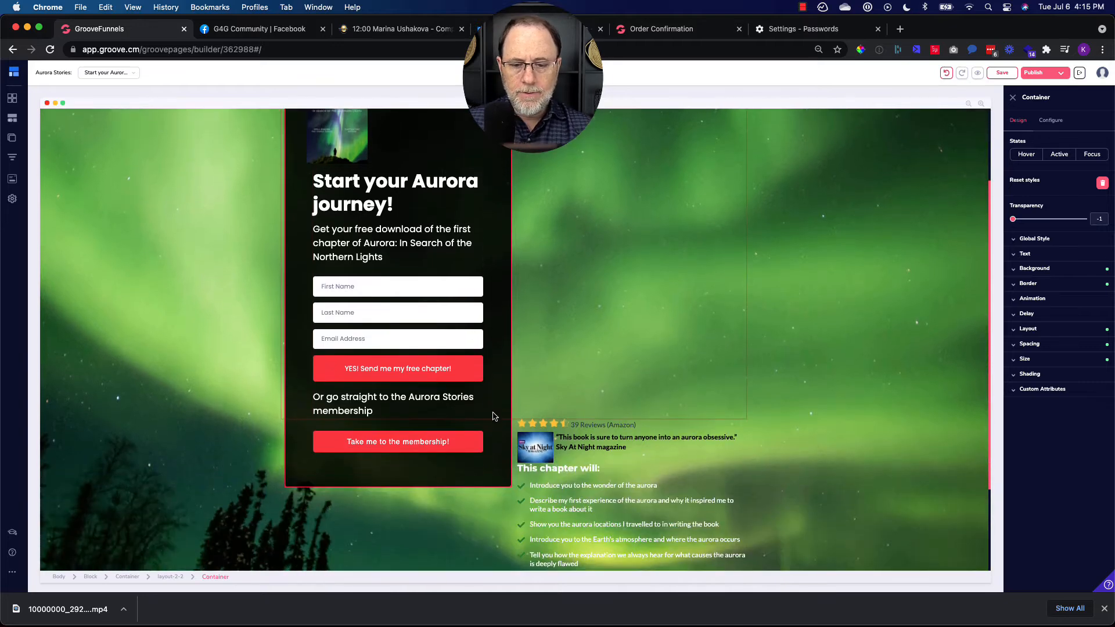
{"action": "scroll", "coordinate": [616, 484], "scroll_direction": "down", "scroll_amount": 3}
{"action": "scroll", "coordinate": [616, 464], "scroll_direction": "up", "scroll_amount": 3}
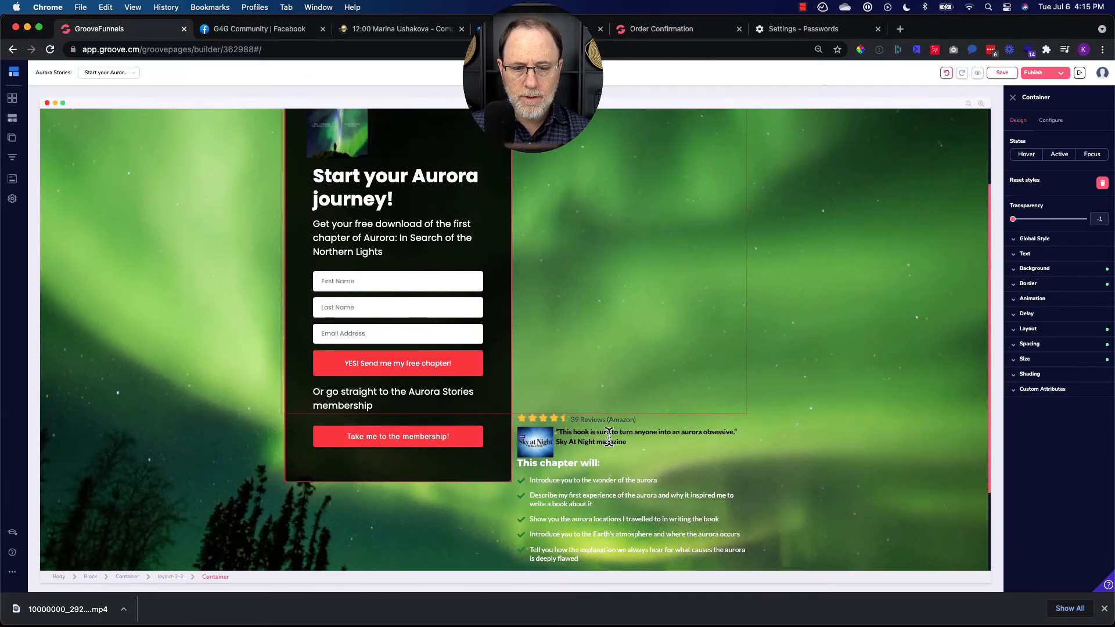
Select the layout-2-2 element and its parent container in turn, and compare how each encloses the logo, form and reviews.
{"action": "left_click", "coordinate": [593, 257]}
{"action": "scroll", "coordinate": [593, 275], "scroll_direction": "up", "scroll_amount": 1}
{"action": "scroll", "coordinate": [594, 275], "scroll_direction": "up", "scroll_amount": 4}
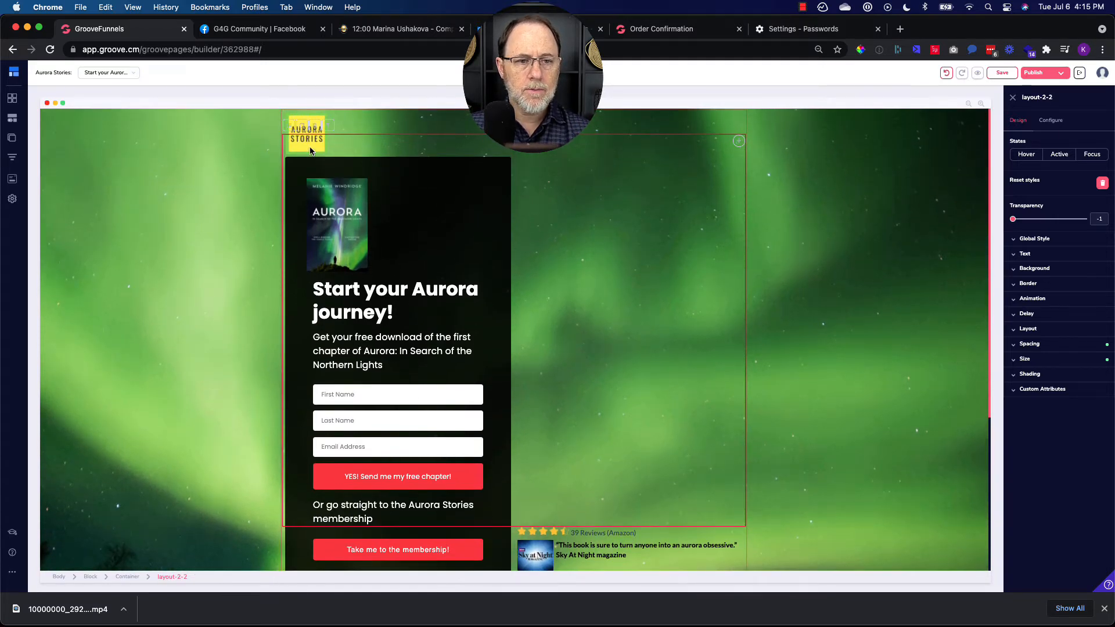
{"action": "left_click", "coordinate": [349, 128]}
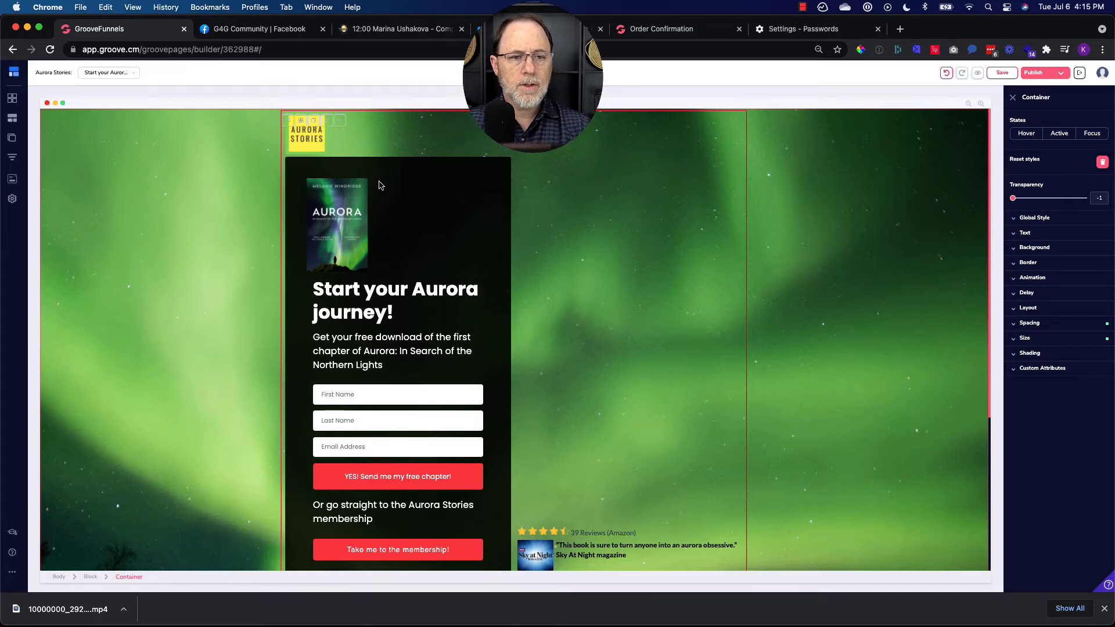
{"action": "left_click", "coordinate": [318, 145]}
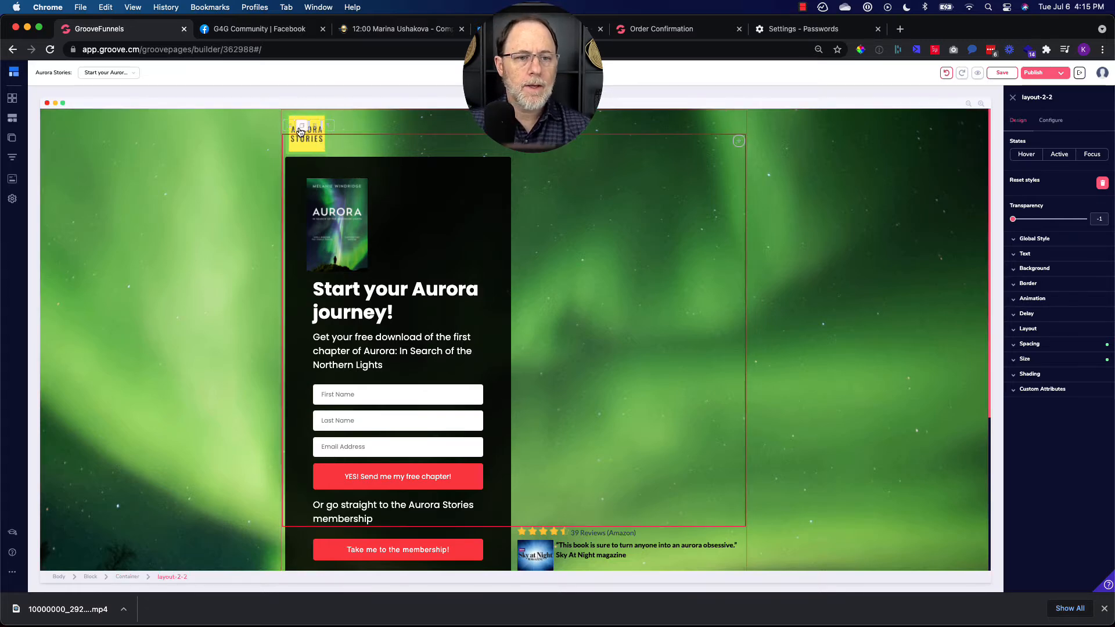
Inspect the background settings of the block behind the form, preview another aurora photo from the image library, and leave without applying it.
{"action": "left_click", "coordinate": [263, 165]}
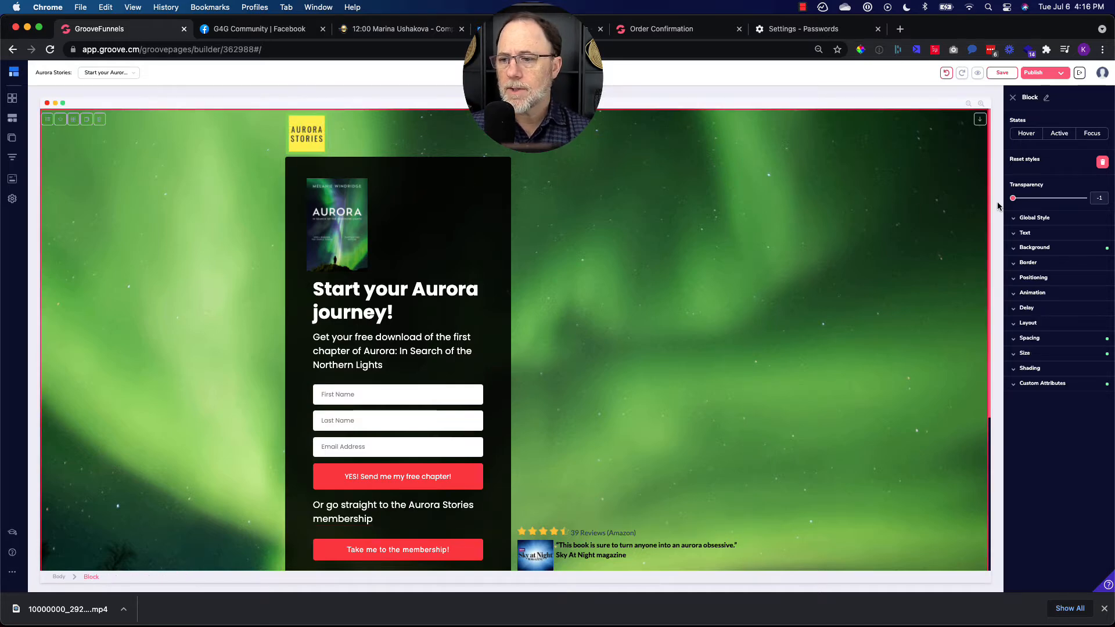
{"action": "left_click", "coordinate": [1044, 249]}
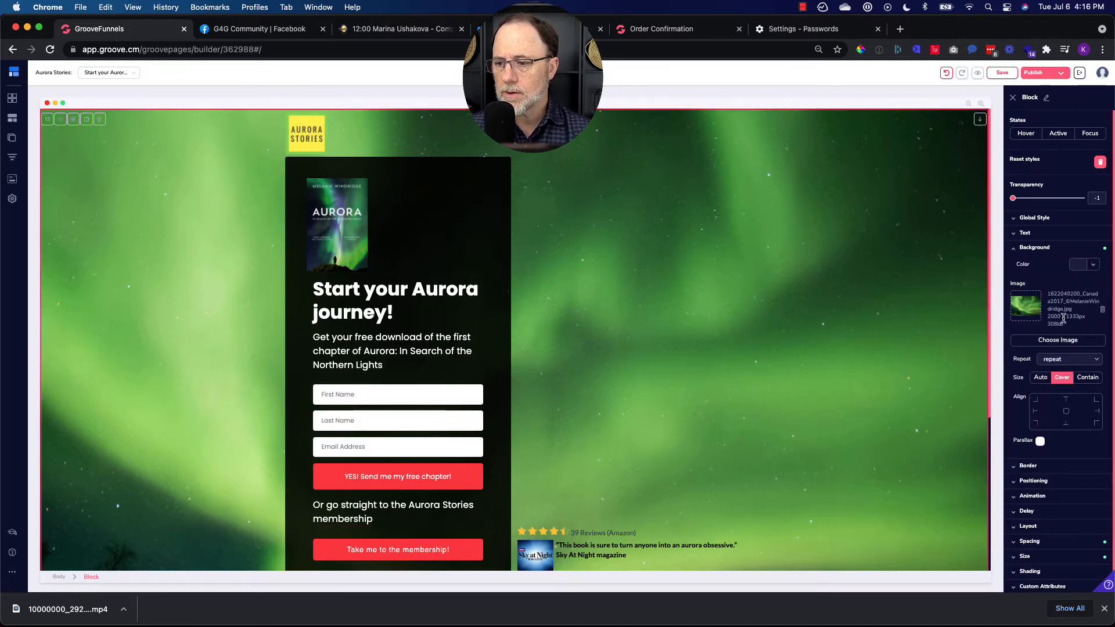
{"action": "left_click", "coordinate": [1057, 340]}
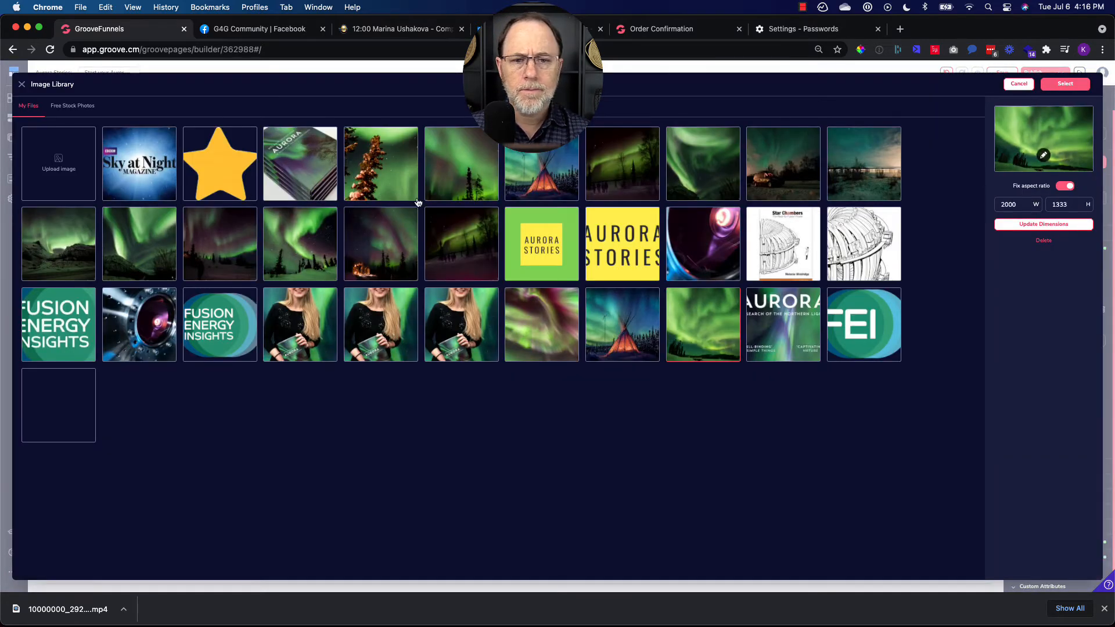
{"action": "left_click", "coordinate": [464, 177]}
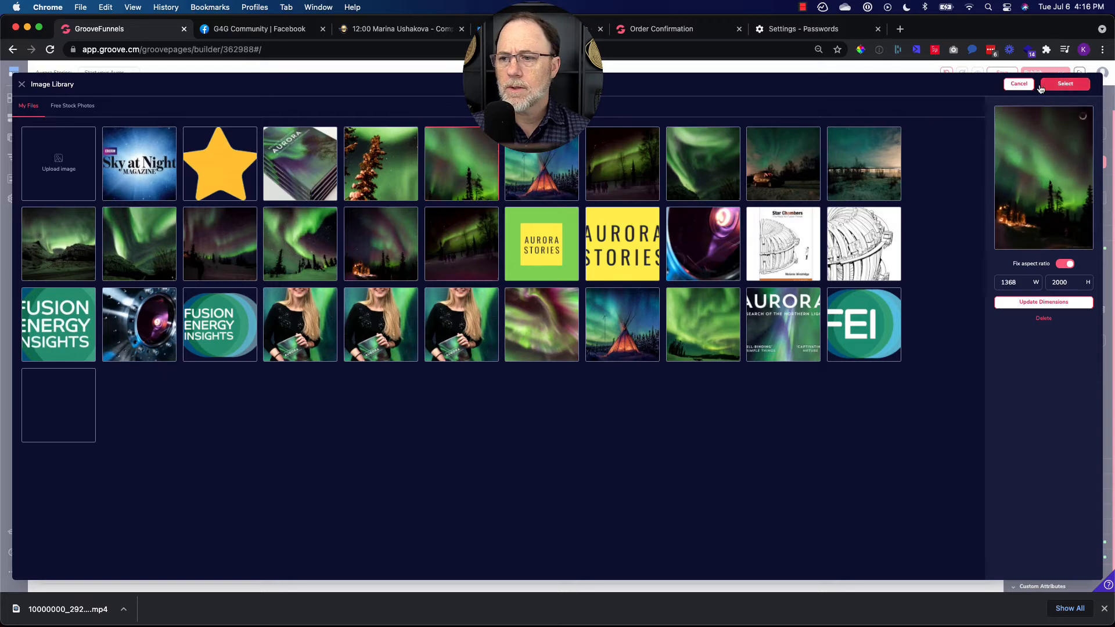
{"action": "left_click", "coordinate": [1019, 83]}
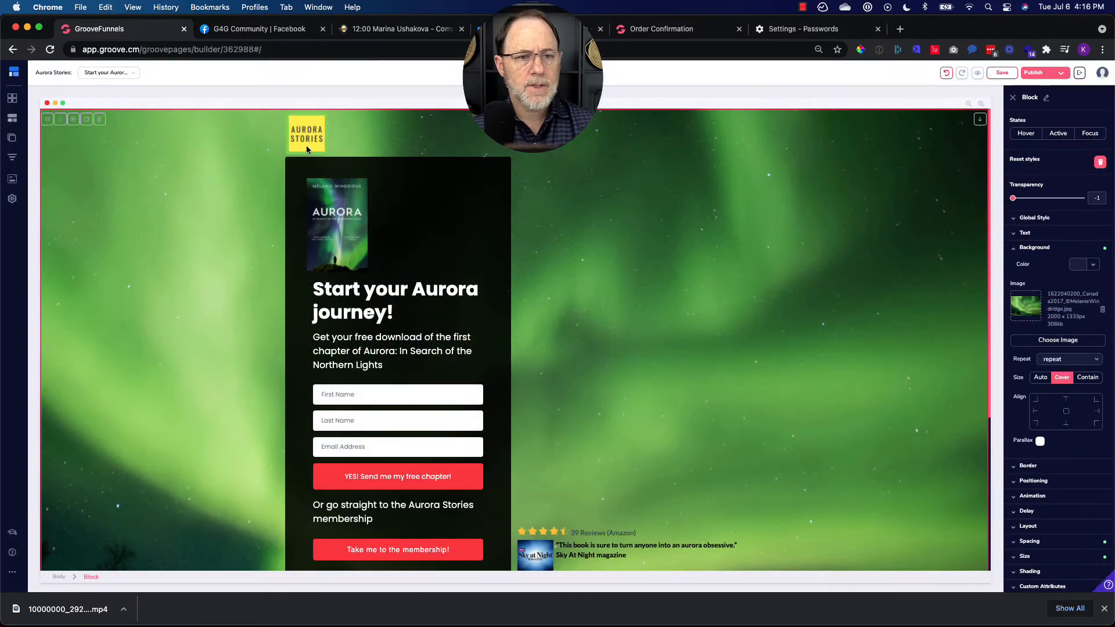
Examine how the Aurora Stories logo and the black form container are nested by selecting each of them and the logo's parent container.
{"action": "left_click", "coordinate": [297, 153]}
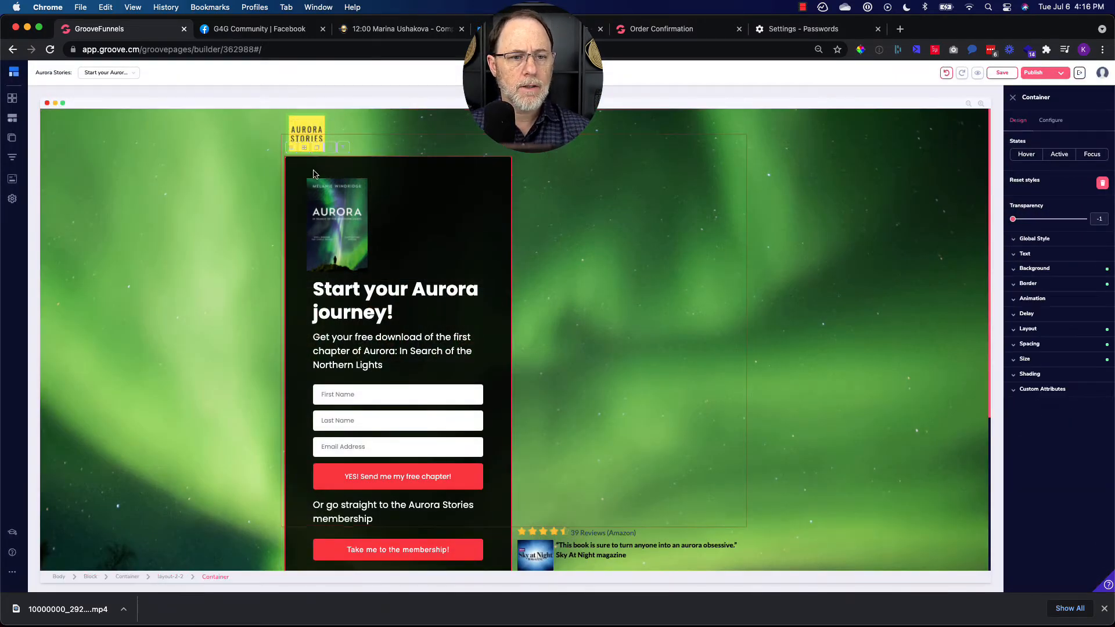
{"action": "left_click", "coordinate": [318, 126]}
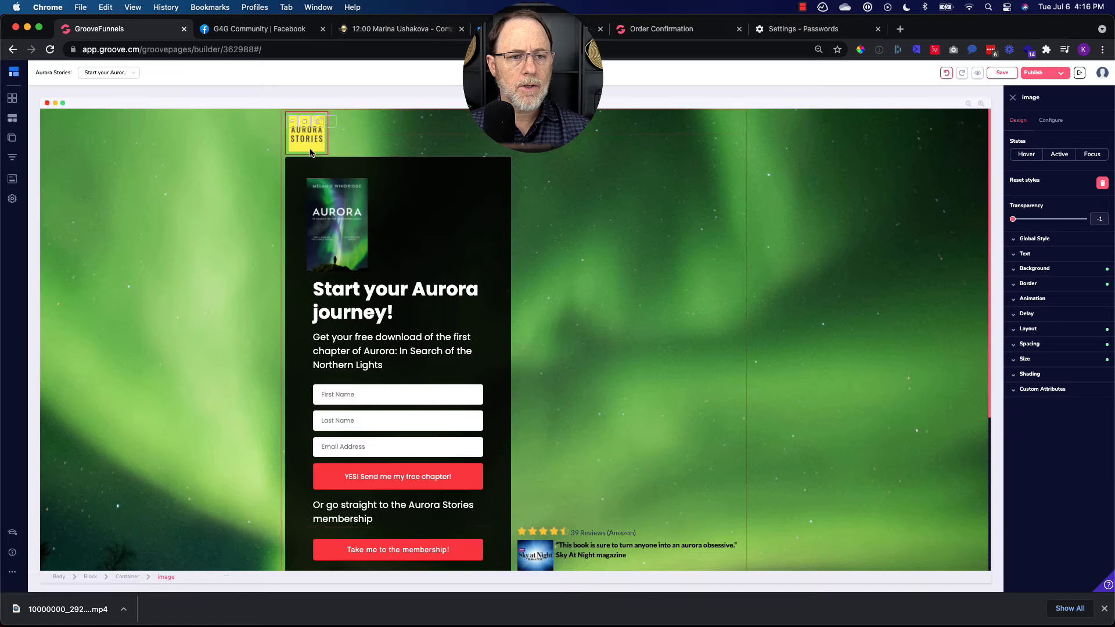
{"action": "left_click", "coordinate": [127, 578]}
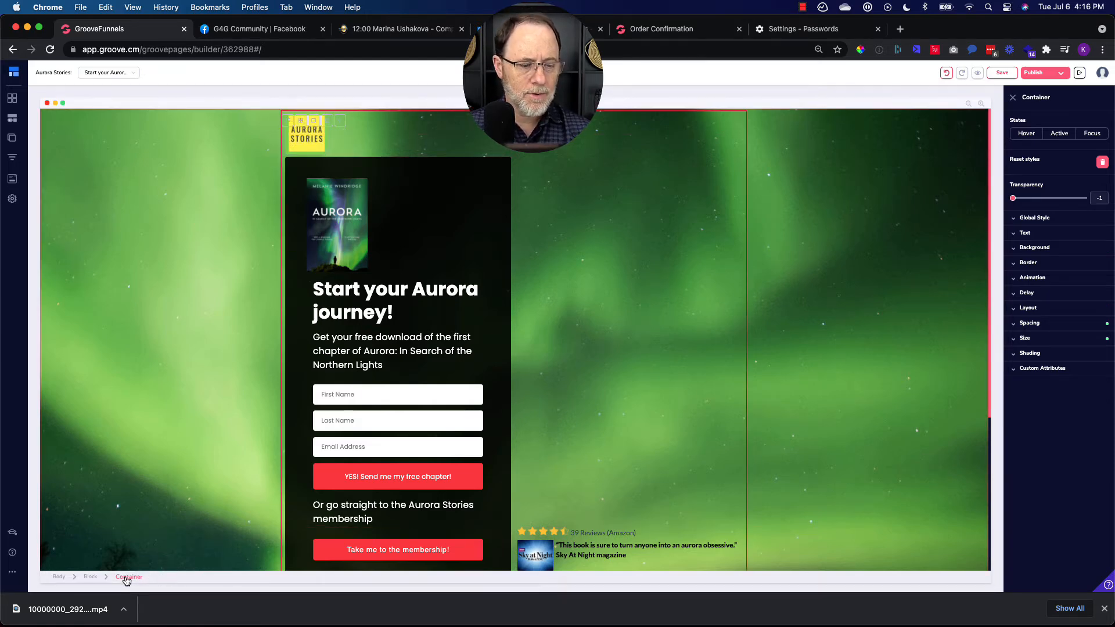
{"action": "left_click", "coordinate": [321, 166]}
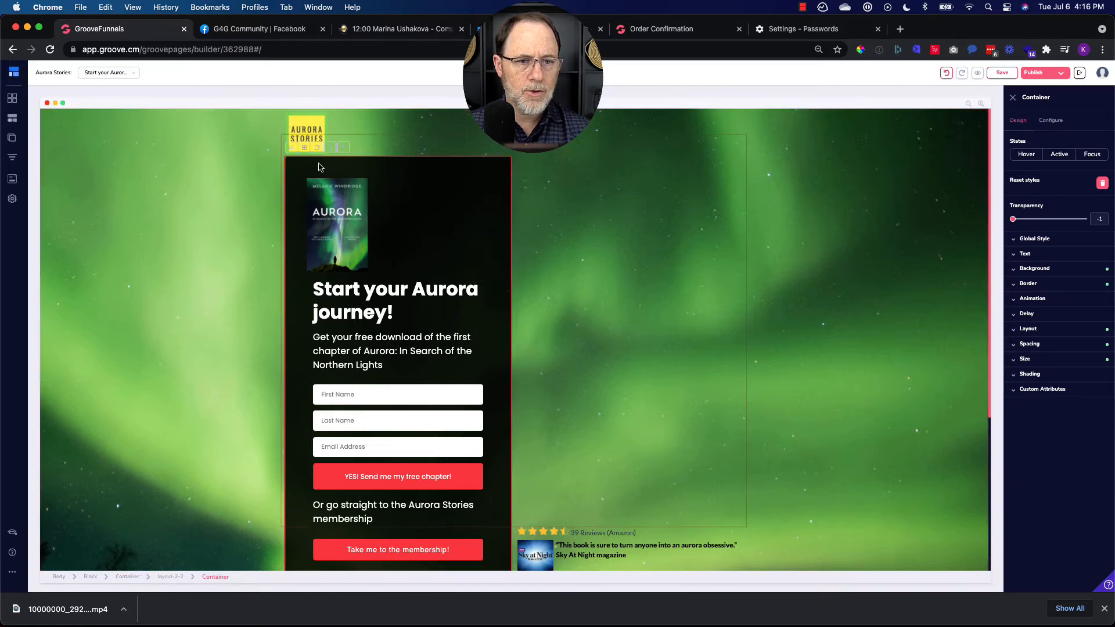
Select the layout-2-2 element, inspect its margin and padding, and examine where its lower edge falls relative to the form and reviews.
{"action": "left_click", "coordinate": [172, 577]}
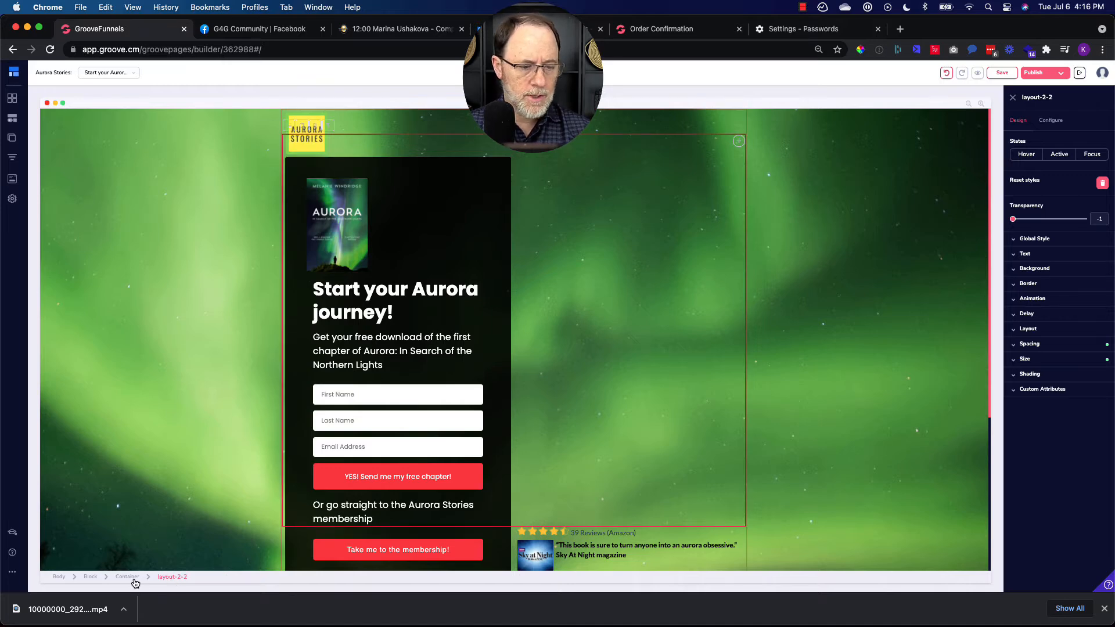
{"action": "left_click", "coordinate": [1062, 346]}
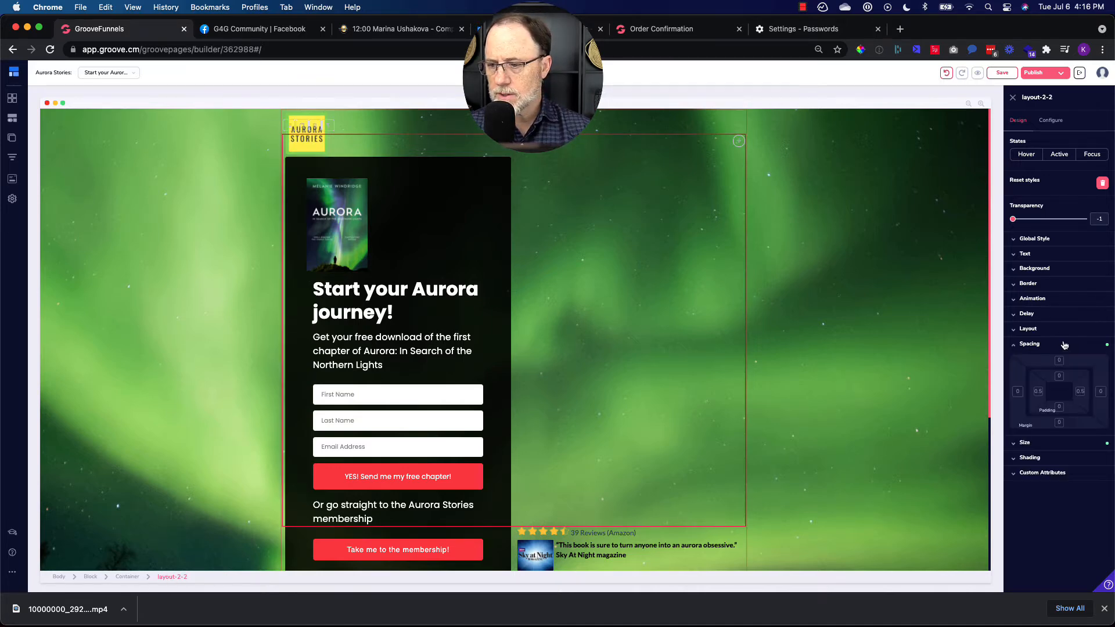
{"action": "scroll", "coordinate": [1067, 351], "scroll_direction": "down", "scroll_amount": 1}
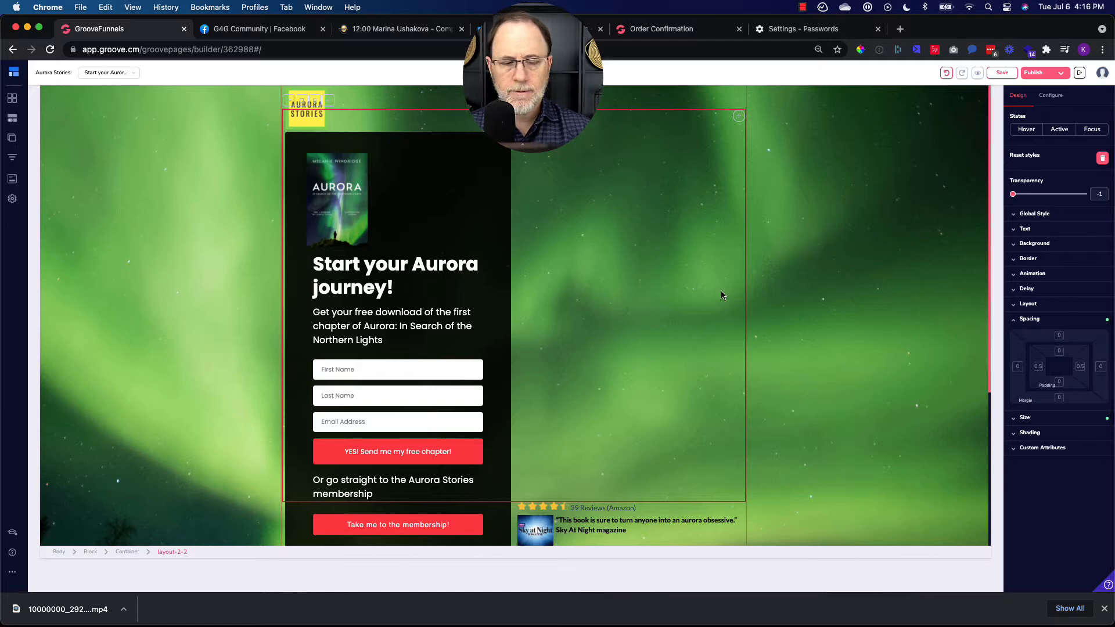
{"action": "scroll", "coordinate": [704, 295], "scroll_direction": "down", "scroll_amount": 4}
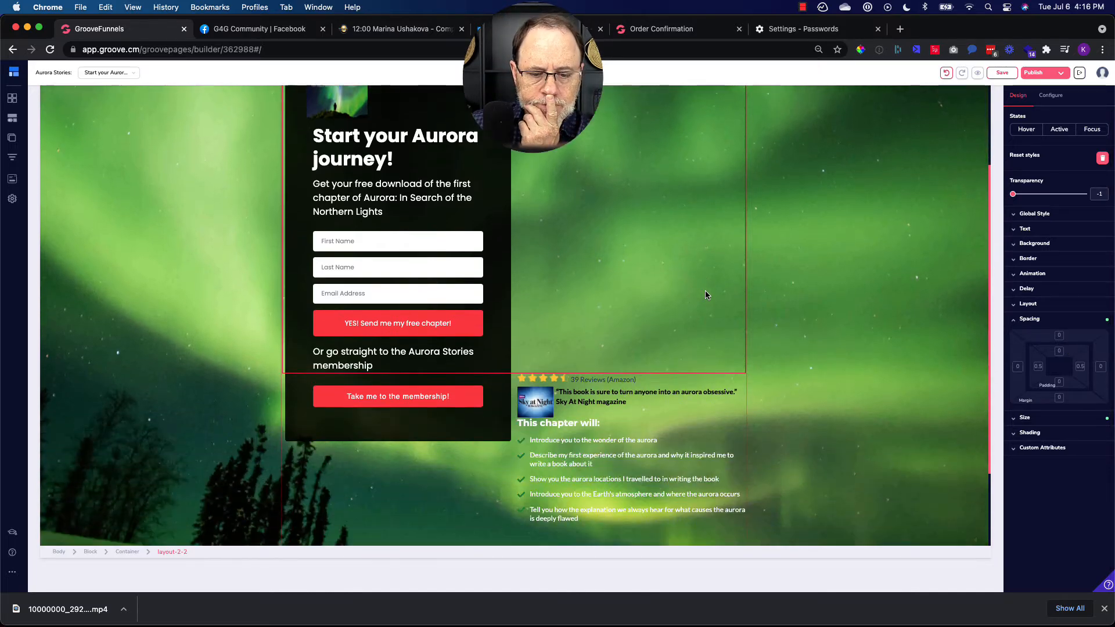
{"action": "scroll", "coordinate": [705, 291], "scroll_direction": "up", "scroll_amount": 5}
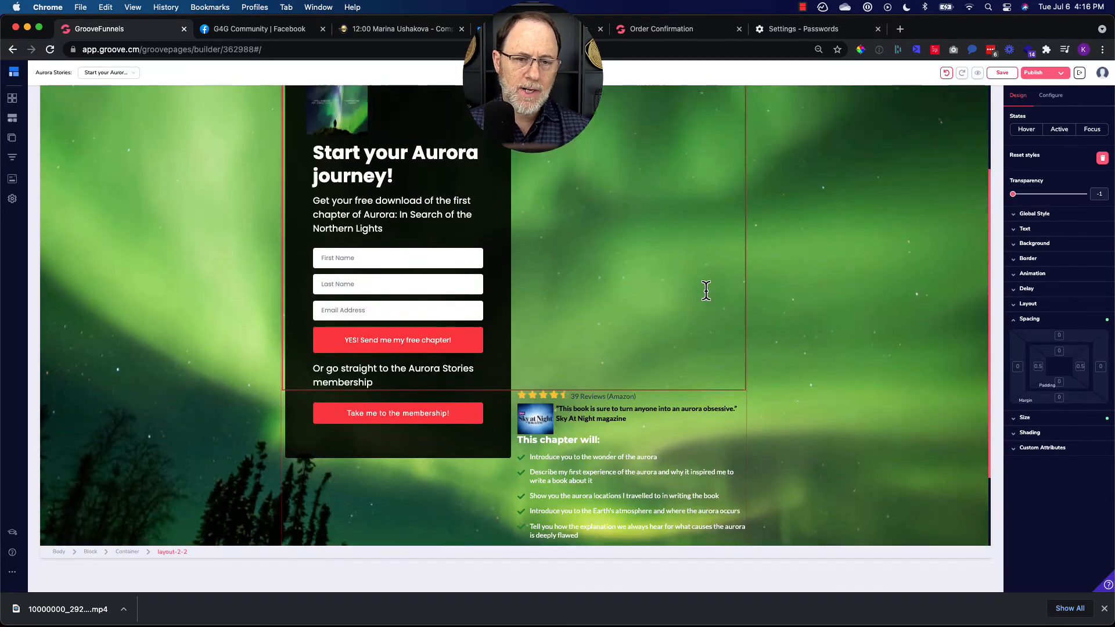
{"action": "scroll", "coordinate": [705, 290], "scroll_direction": "down", "scroll_amount": 1}
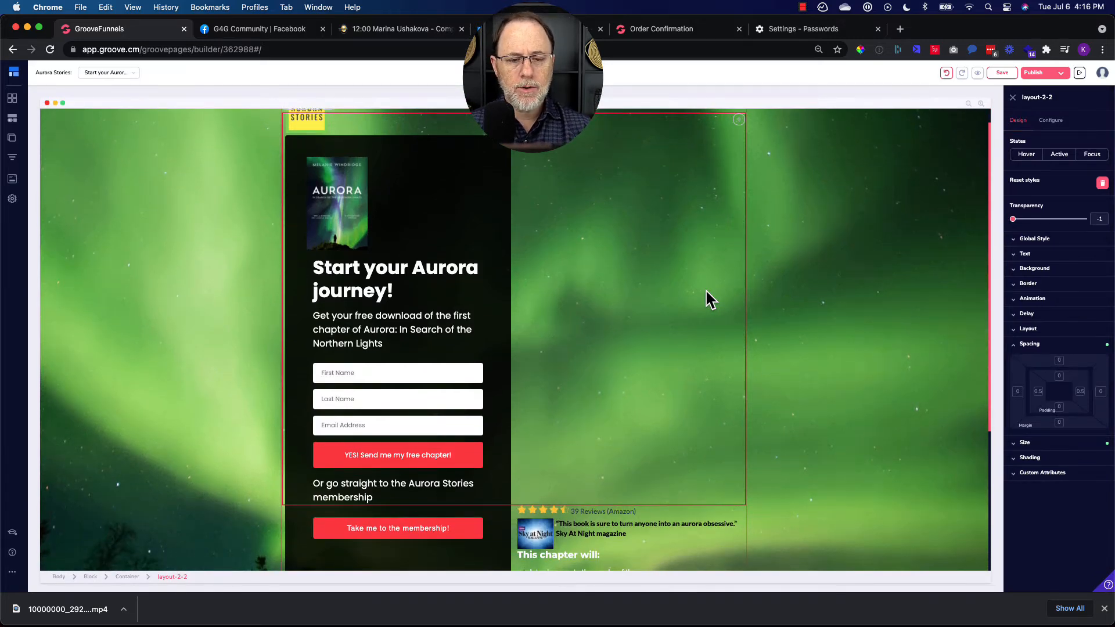
{"action": "scroll", "coordinate": [705, 291], "scroll_direction": "up", "scroll_amount": 1}
{"action": "scroll", "coordinate": [705, 290], "scroll_direction": "down", "scroll_amount": 1}
{"action": "scroll", "coordinate": [705, 292], "scroll_direction": "down", "scroll_amount": 3}
{"action": "scroll", "coordinate": [705, 292], "scroll_direction": "up", "scroll_amount": 3}
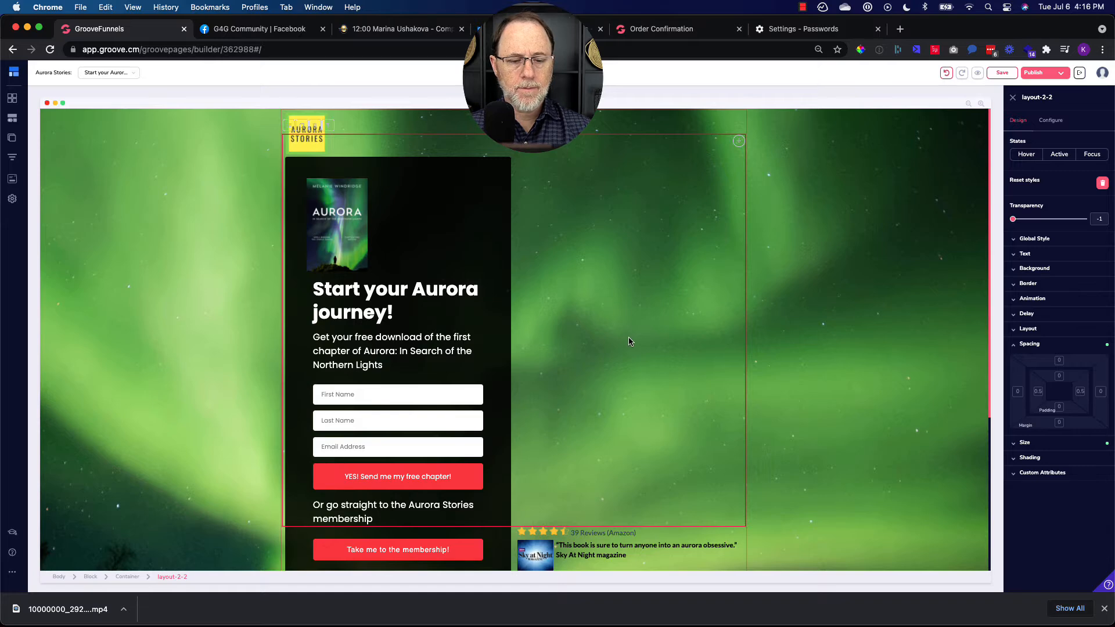
{"action": "scroll", "coordinate": [628, 341], "scroll_direction": "down", "scroll_amount": 4}
{"action": "scroll", "coordinate": [629, 341], "scroll_direction": "down", "scroll_amount": 1}
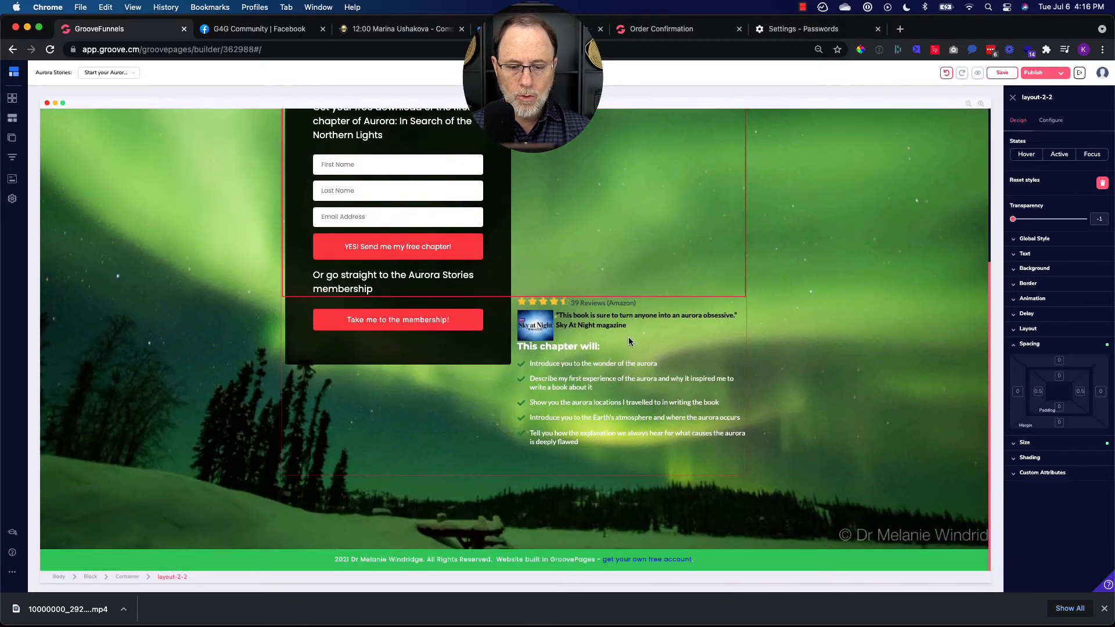
{"action": "scroll", "coordinate": [628, 341], "scroll_direction": "up", "scroll_amount": 5}
{"action": "scroll", "coordinate": [628, 341], "scroll_direction": "down", "scroll_amount": 5}
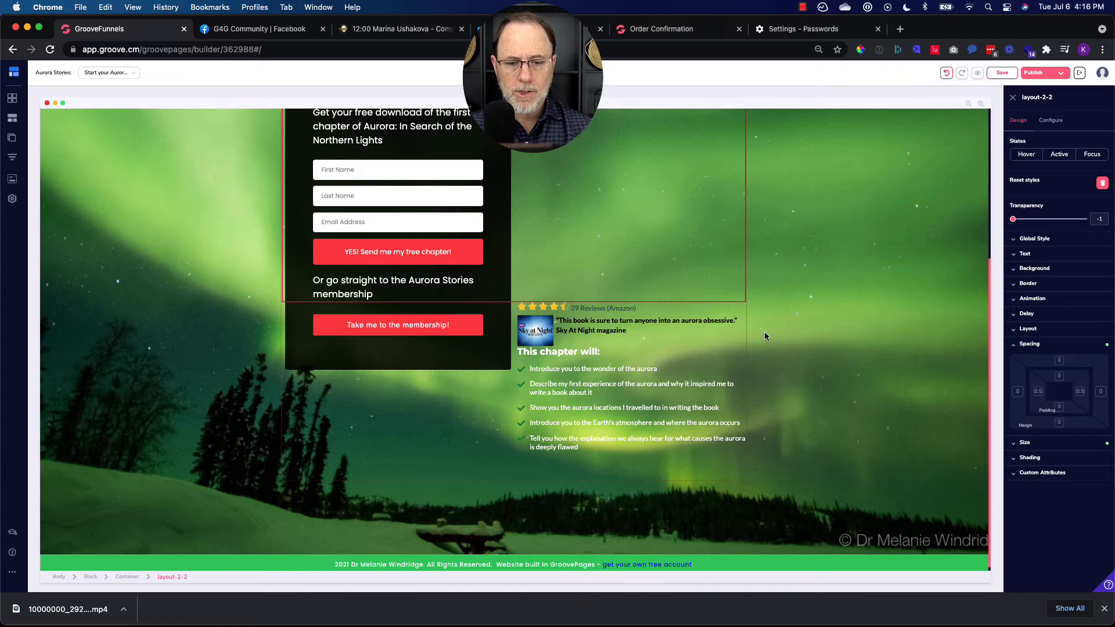
{"action": "scroll", "coordinate": [821, 348], "scroll_direction": "up", "scroll_amount": 3}
{"action": "scroll", "coordinate": [614, 437], "scroll_direction": "down", "scroll_amount": 2}
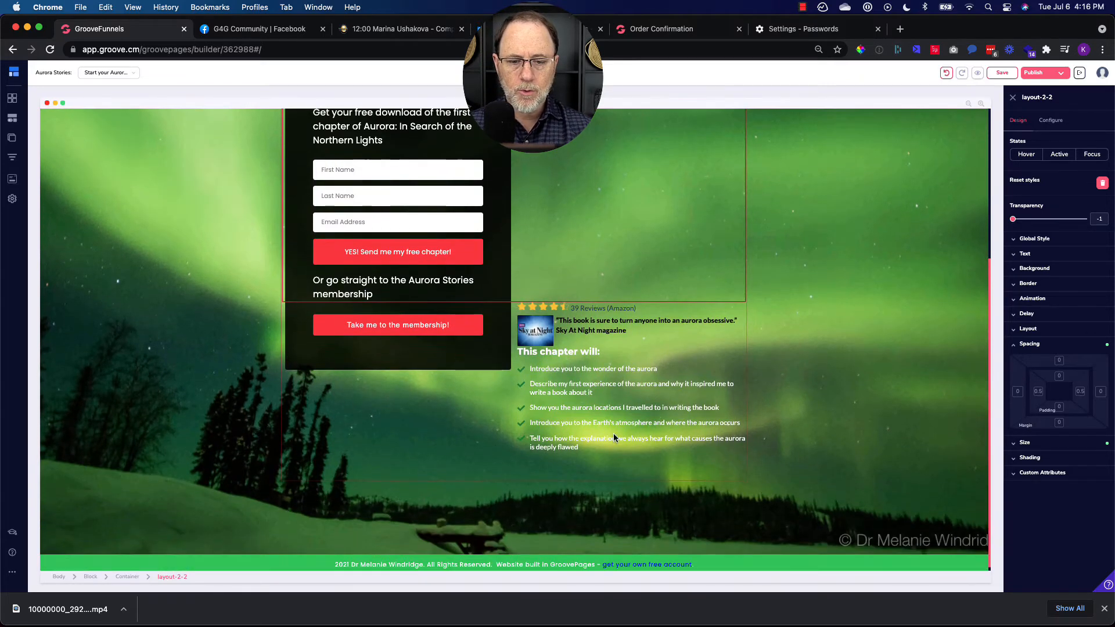
{"action": "scroll", "coordinate": [680, 309], "scroll_direction": "up", "scroll_amount": 5}
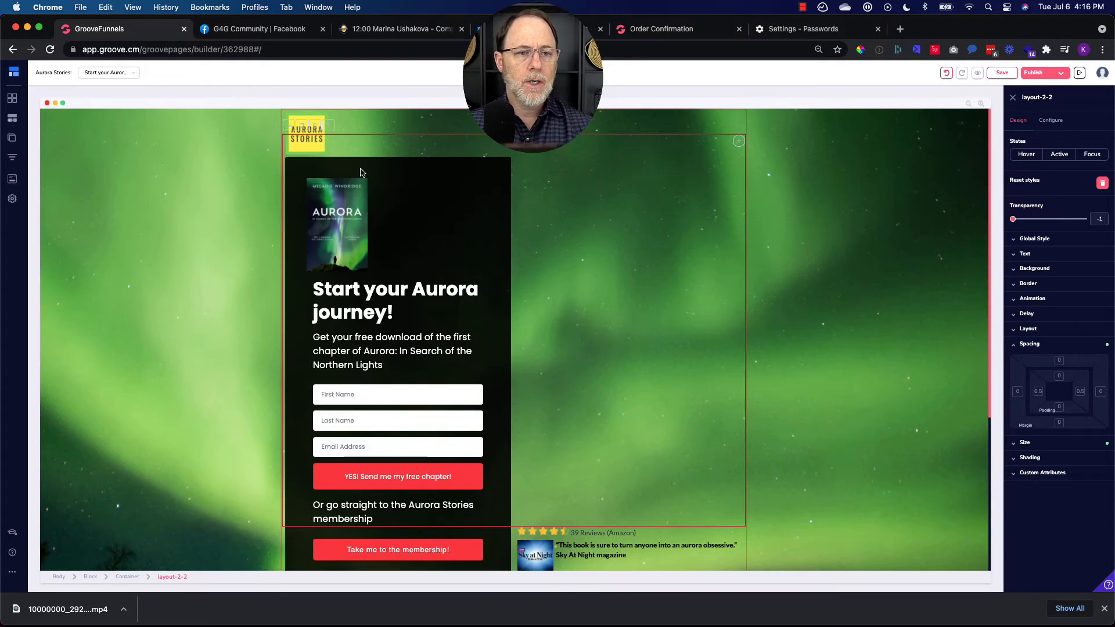
Insert the empty Slider wireframe at the top of the page above the Aurora Stories logo, and select the new slider.
{"action": "left_click", "coordinate": [12, 98]}
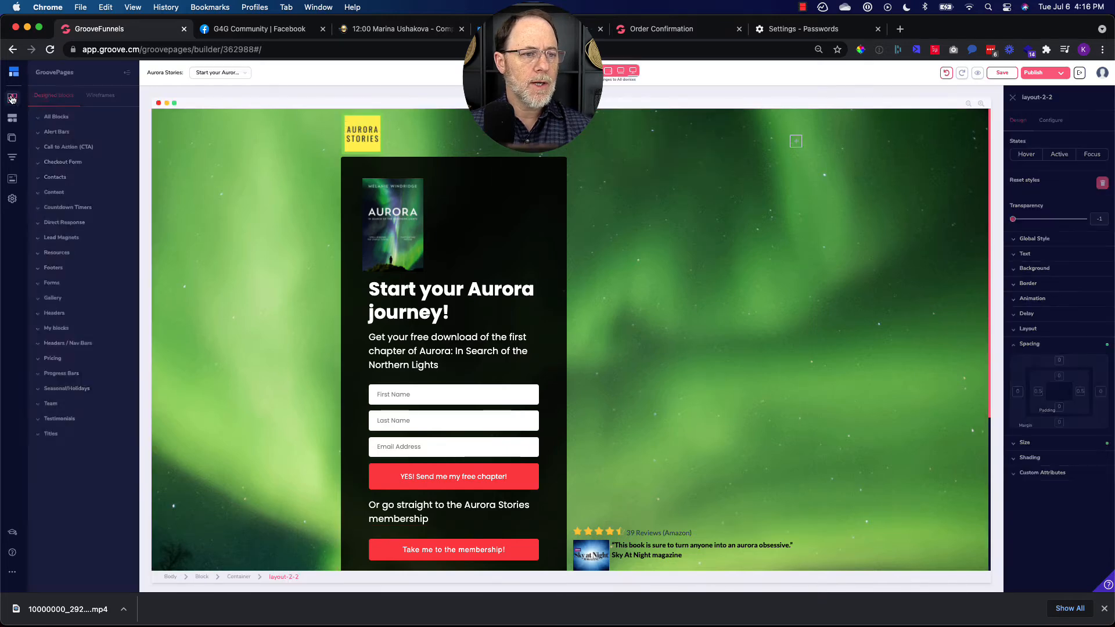
{"action": "left_click", "coordinate": [98, 104]}
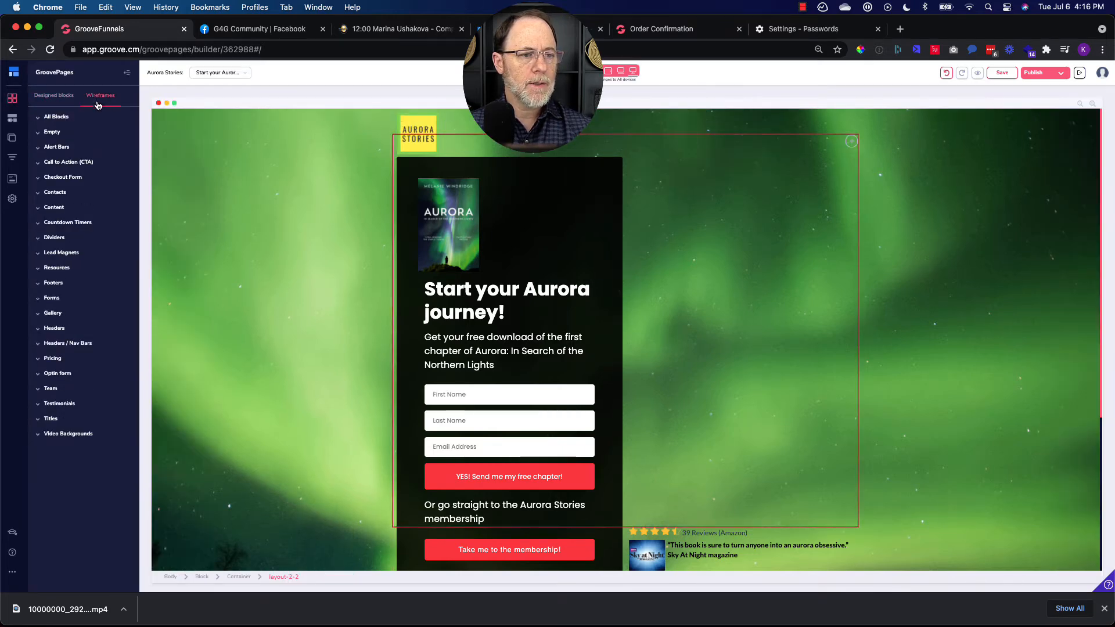
{"action": "left_click", "coordinate": [51, 132]}
{"action": "left_click_drag", "start_coordinate": [82, 167], "coordinate": [317, 144]}
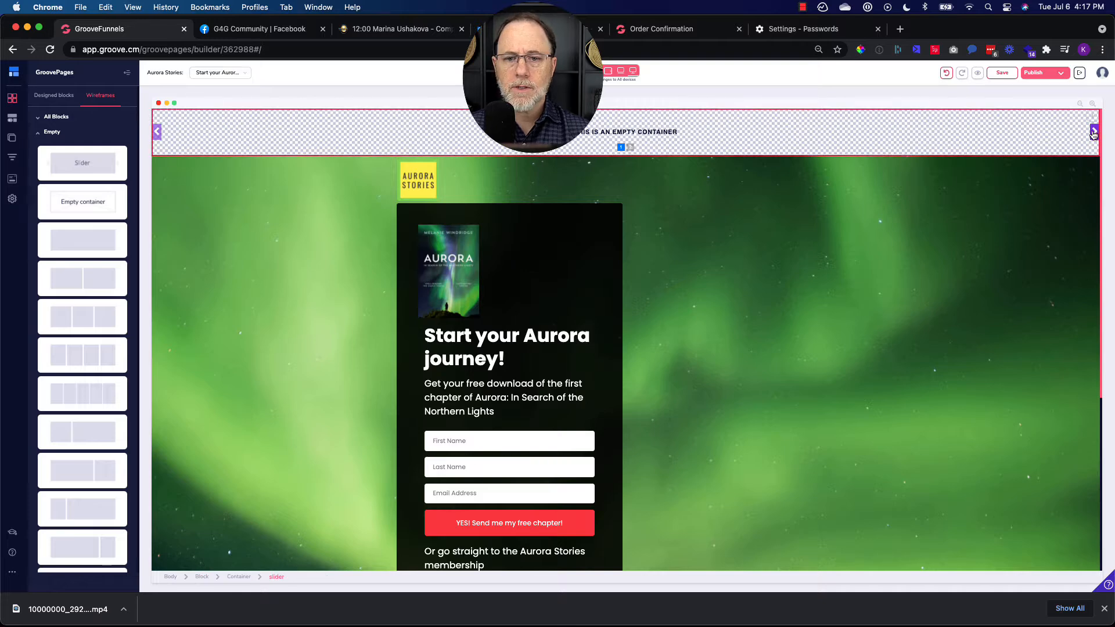
{"action": "left_click", "coordinate": [630, 150]}
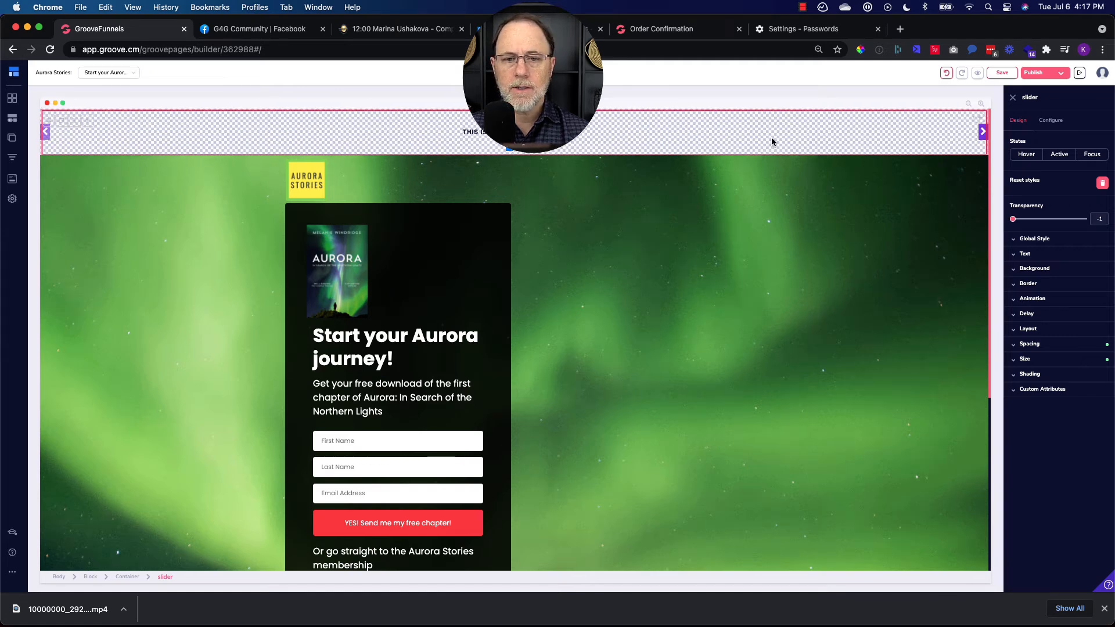
Insert the Empty container wireframe at the very top of the page, above the slider.
{"action": "left_click", "coordinate": [13, 98]}
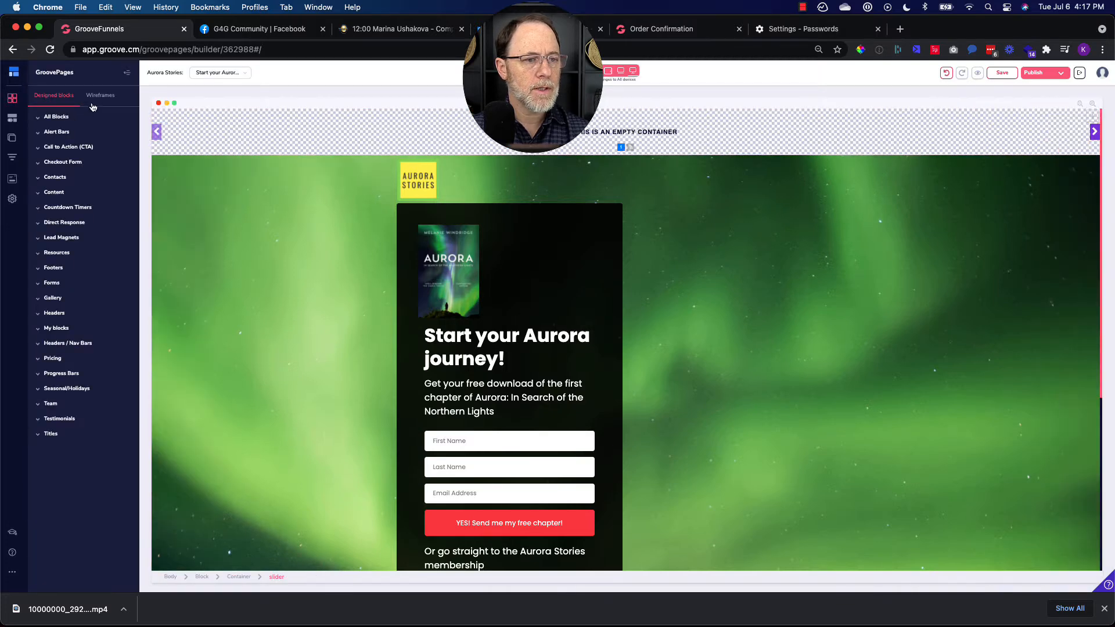
{"action": "left_click", "coordinate": [96, 99]}
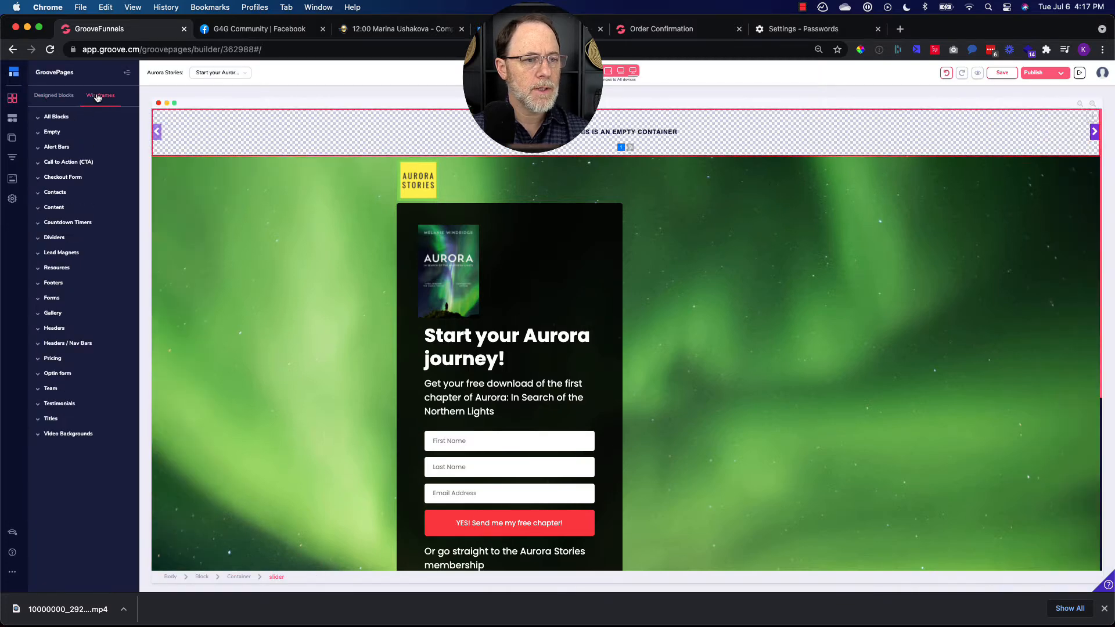
{"action": "left_click", "coordinate": [57, 133]}
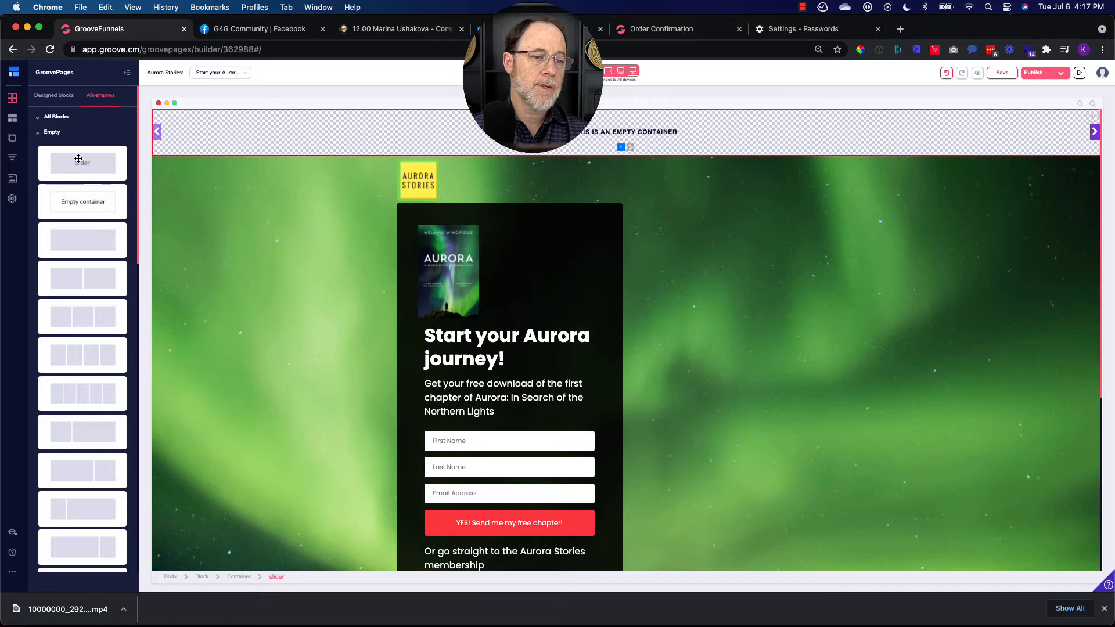
{"action": "left_click_drag", "start_coordinate": [78, 204], "coordinate": [307, 133]}
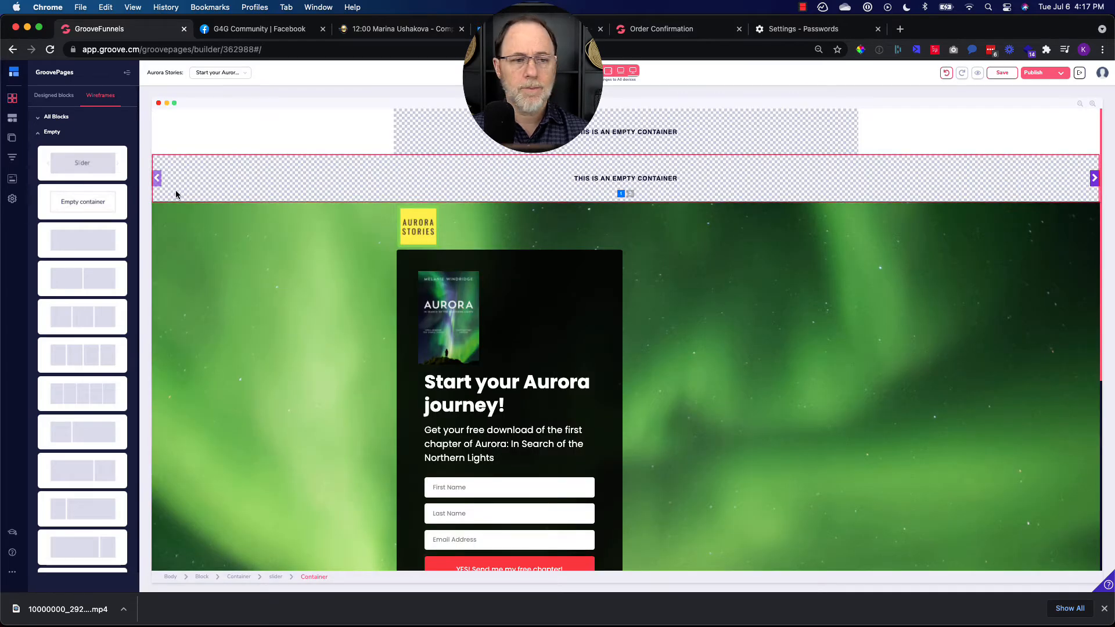
Delete the container inside the slider and the whole slider block, confirming each removal.
{"action": "left_click", "coordinate": [201, 178]}
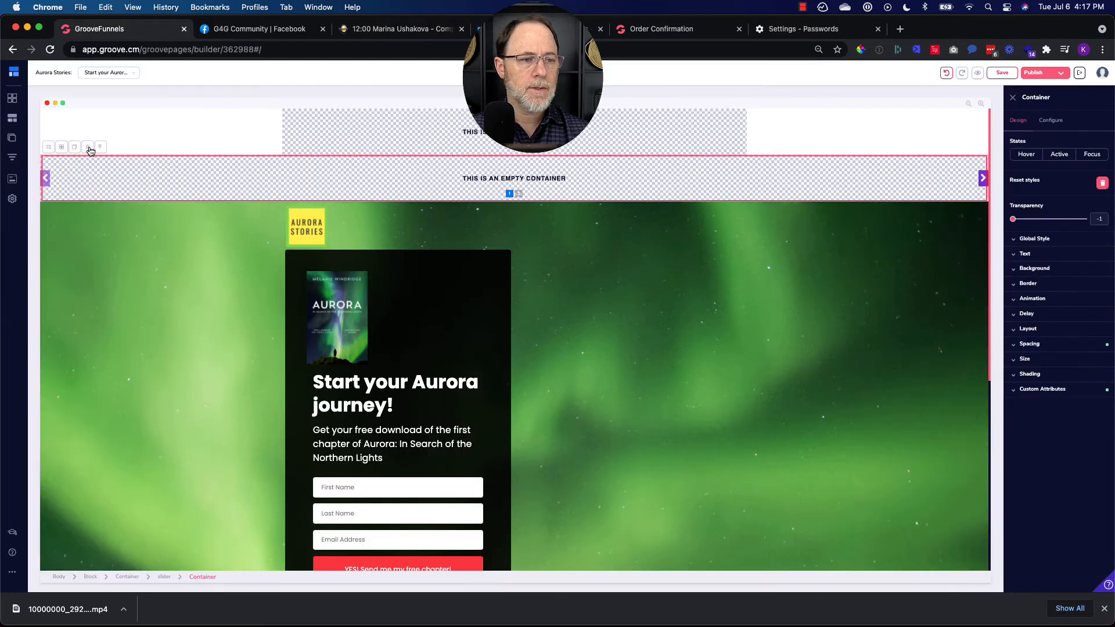
{"action": "left_click", "coordinate": [89, 149]}
{"action": "left_click", "coordinate": [573, 338]}
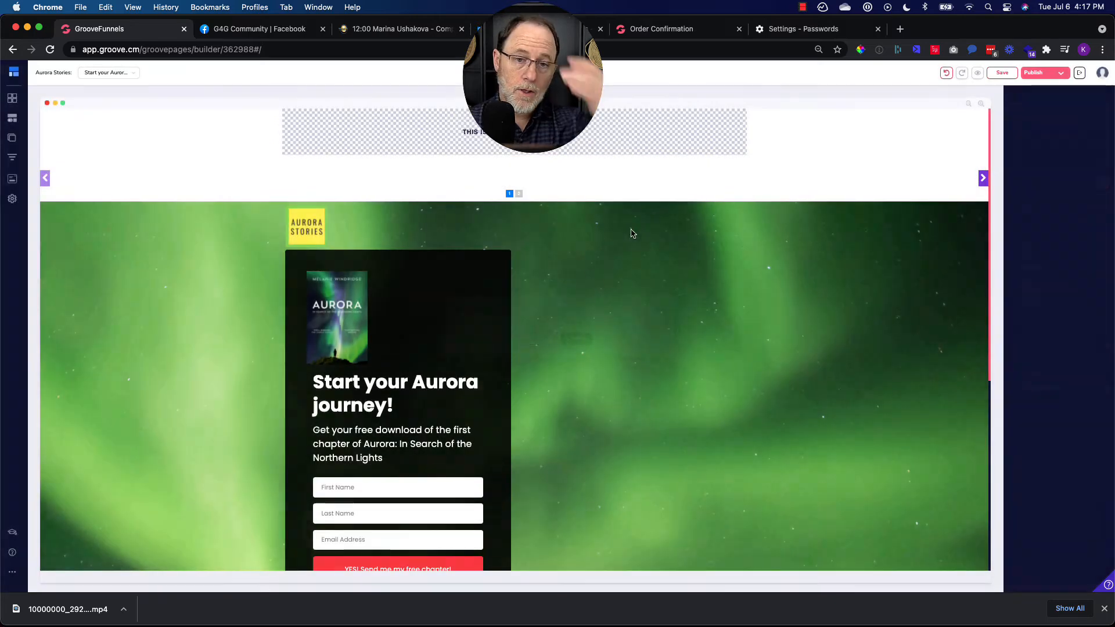
{"action": "left_click", "coordinate": [108, 175]}
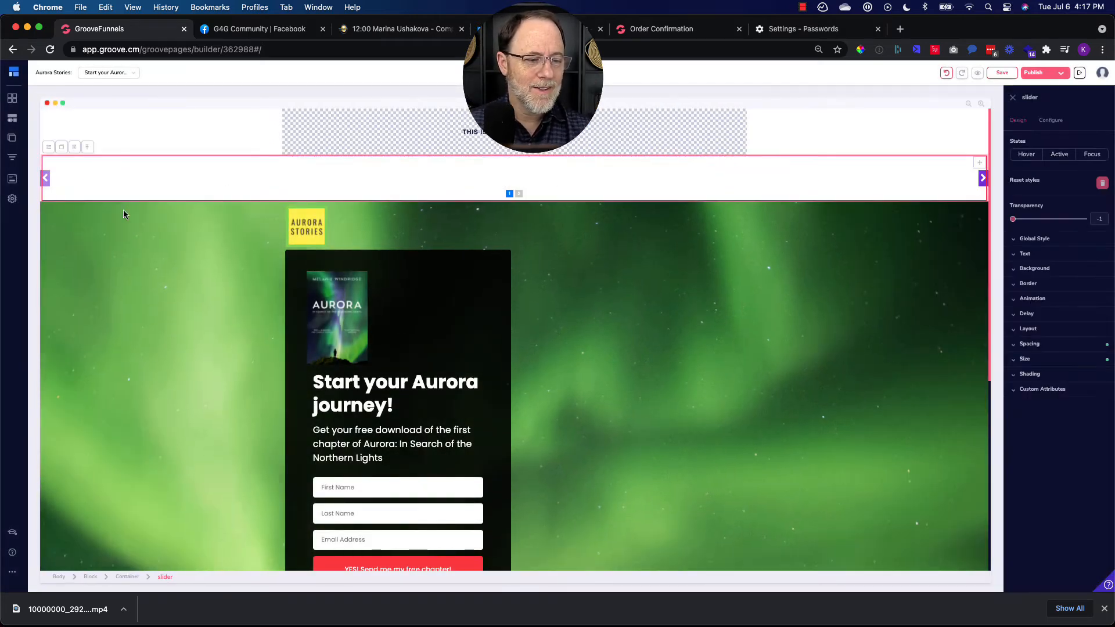
{"action": "left_click", "coordinate": [90, 578]}
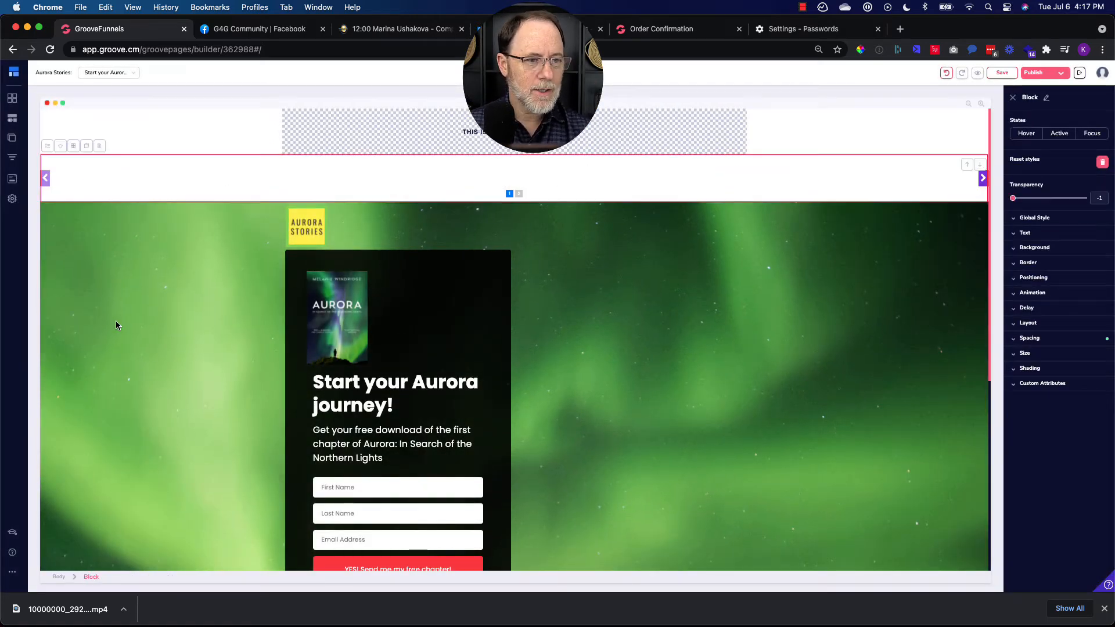
{"action": "left_click", "coordinate": [99, 147]}
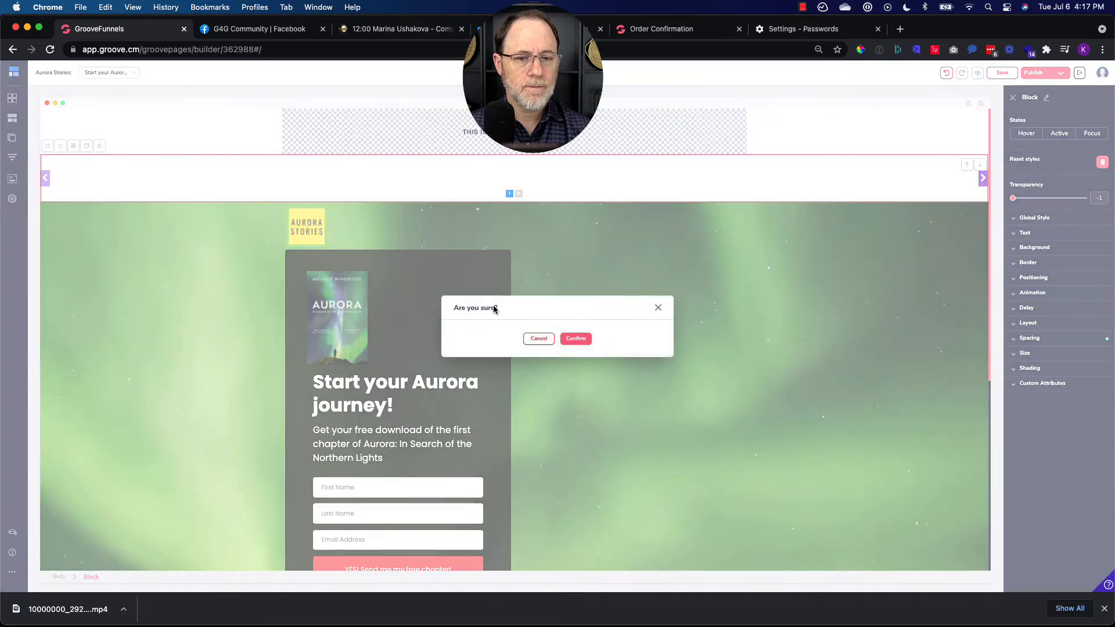
{"action": "left_click", "coordinate": [575, 340]}
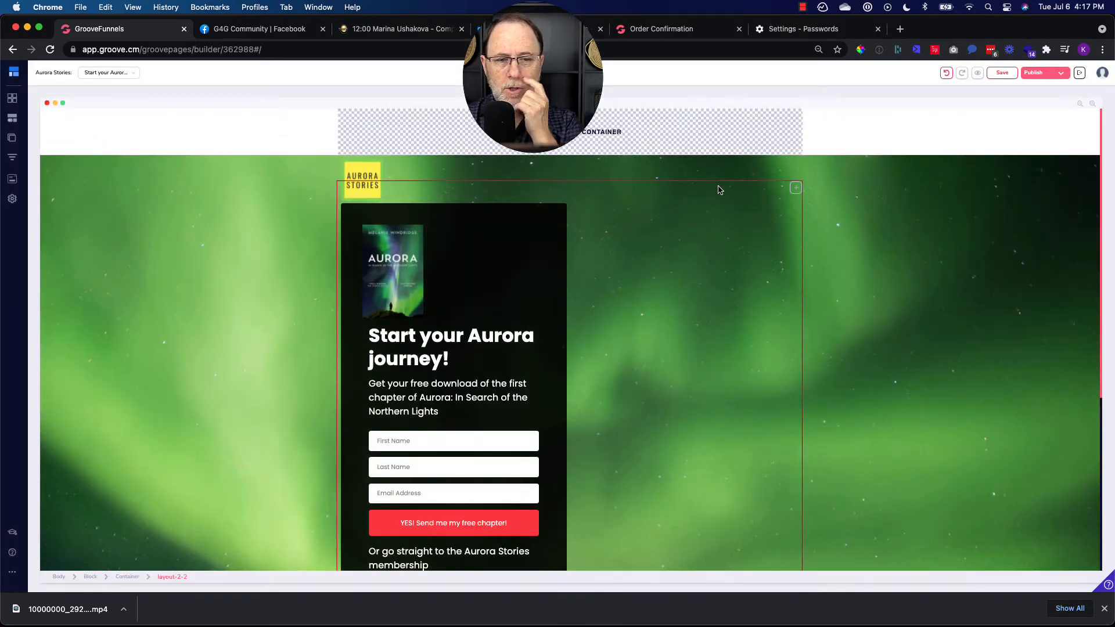
Check the background image of the block behind the form, and open the background settings of the new empty container's block.
{"action": "left_click", "coordinate": [952, 227]}
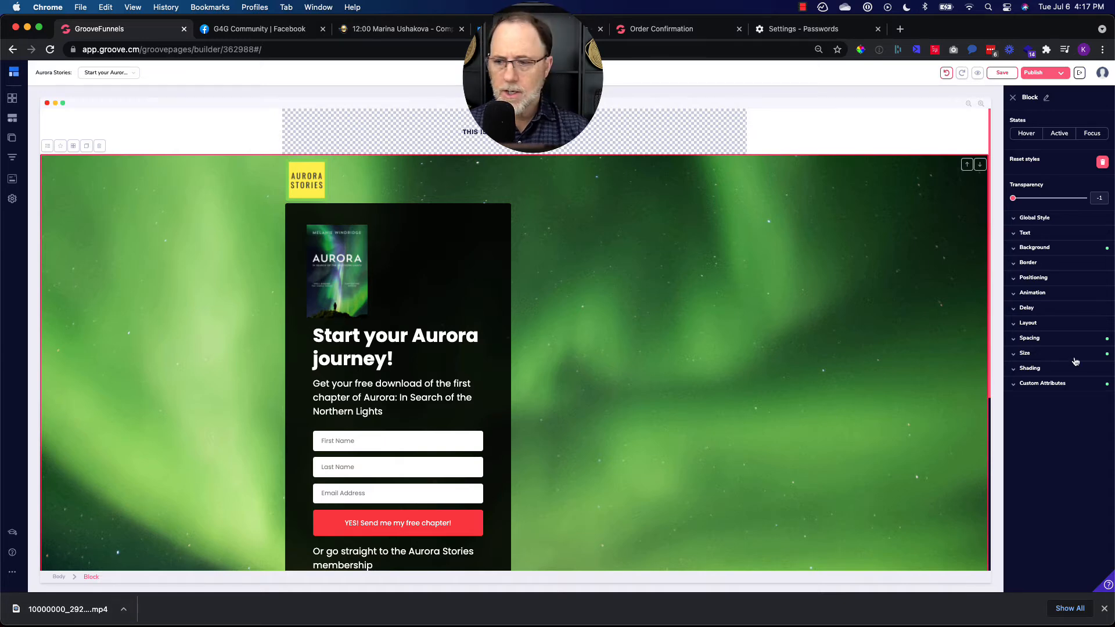
{"action": "left_click", "coordinate": [1051, 250]}
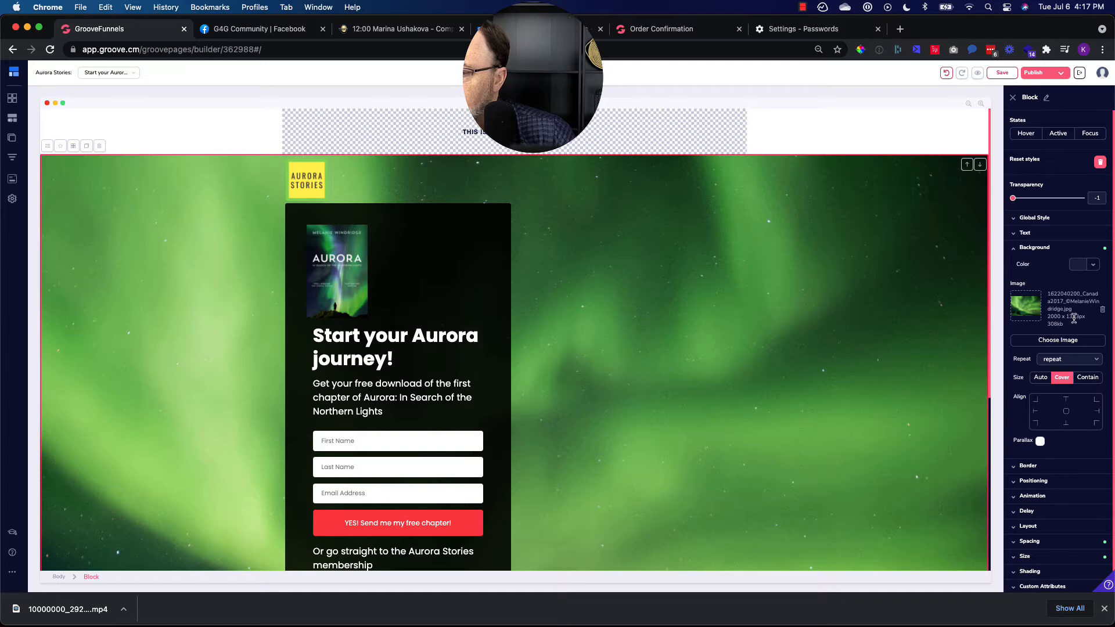
{"action": "left_click", "coordinate": [825, 131]}
{"action": "left_click", "coordinate": [1042, 247]}
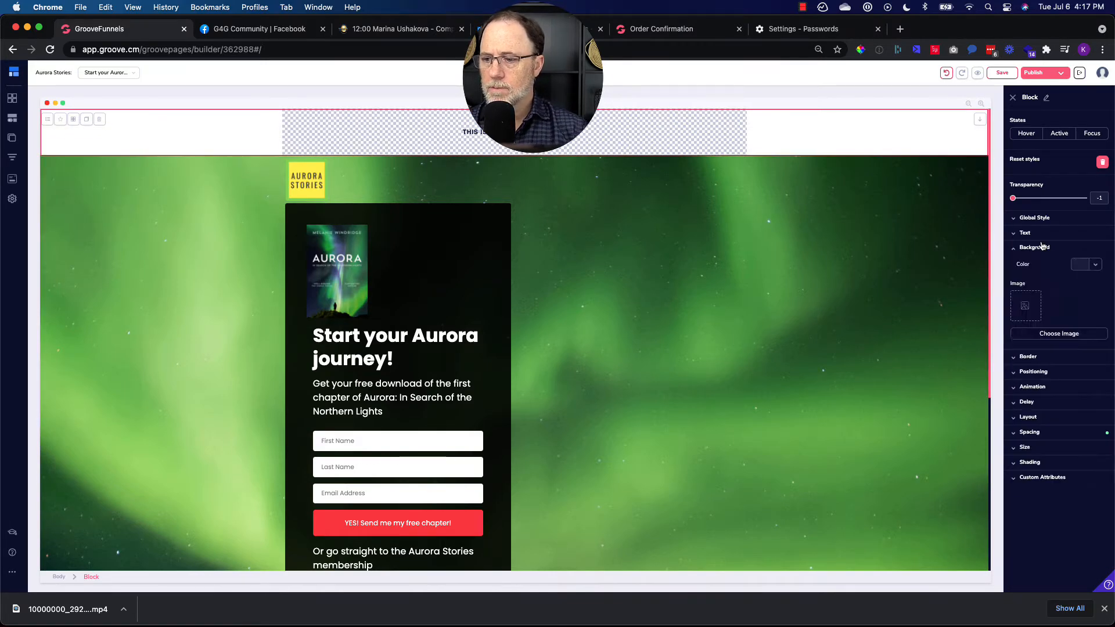
{"action": "left_click", "coordinate": [1093, 267]}
{"action": "left_click", "coordinate": [1094, 267]}
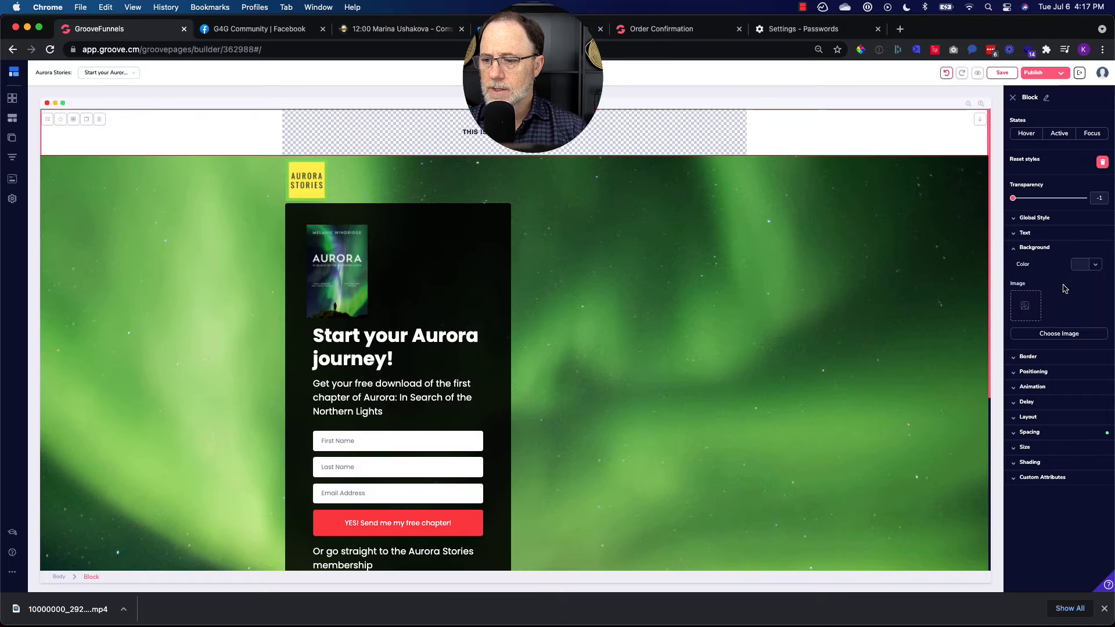
{"action": "left_click", "coordinate": [1052, 334]}
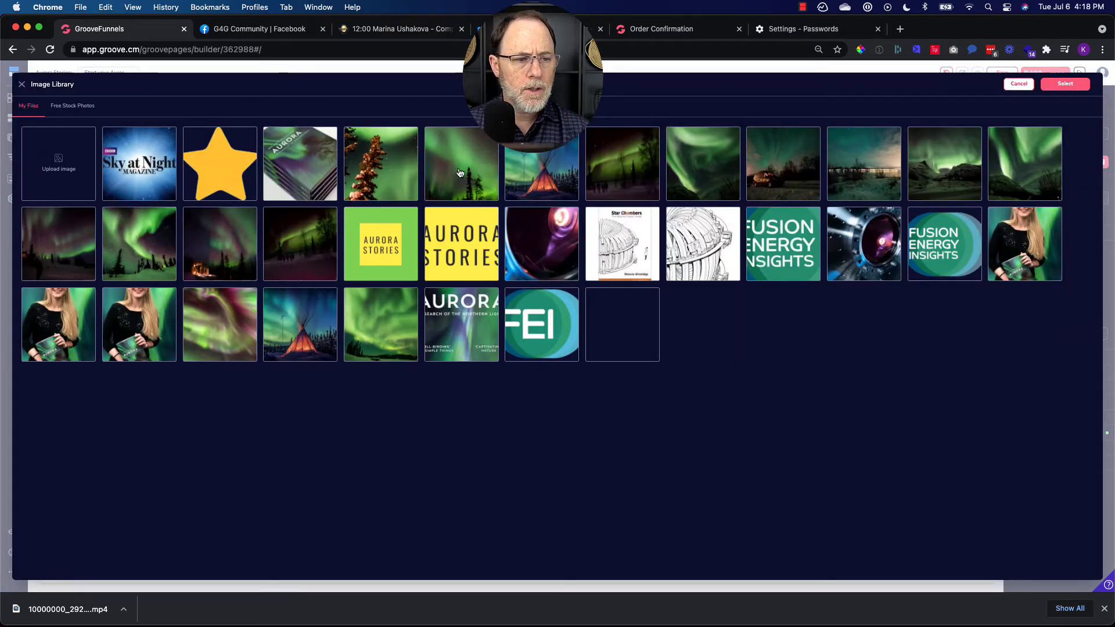
{"action": "left_click", "coordinate": [459, 173]}
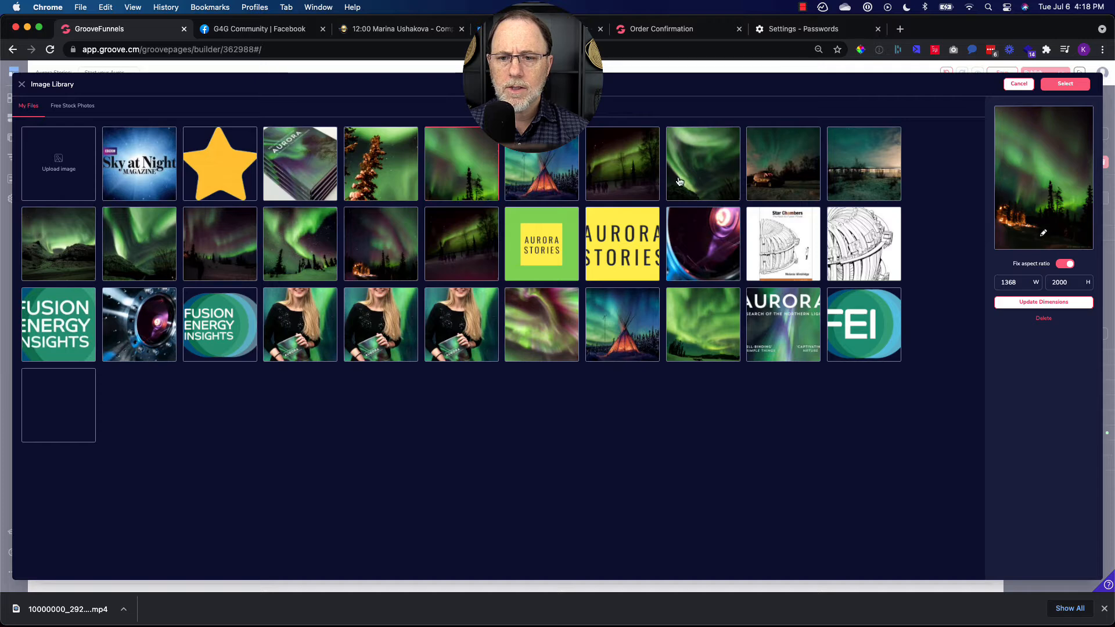
{"action": "left_click", "coordinate": [62, 237]}
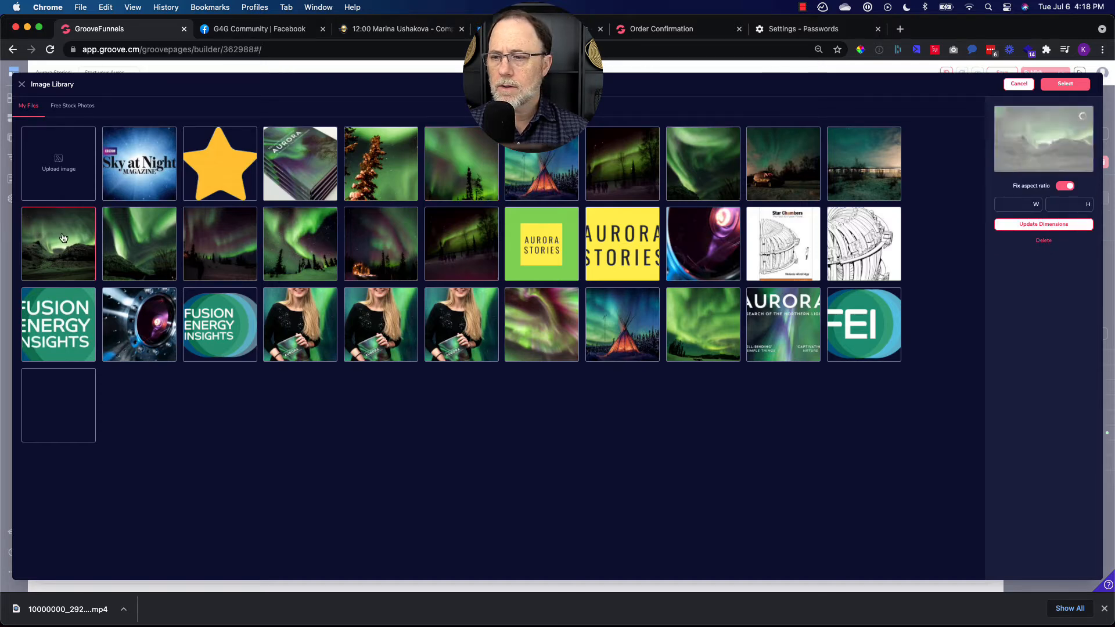
{"action": "left_click", "coordinate": [1018, 86]}
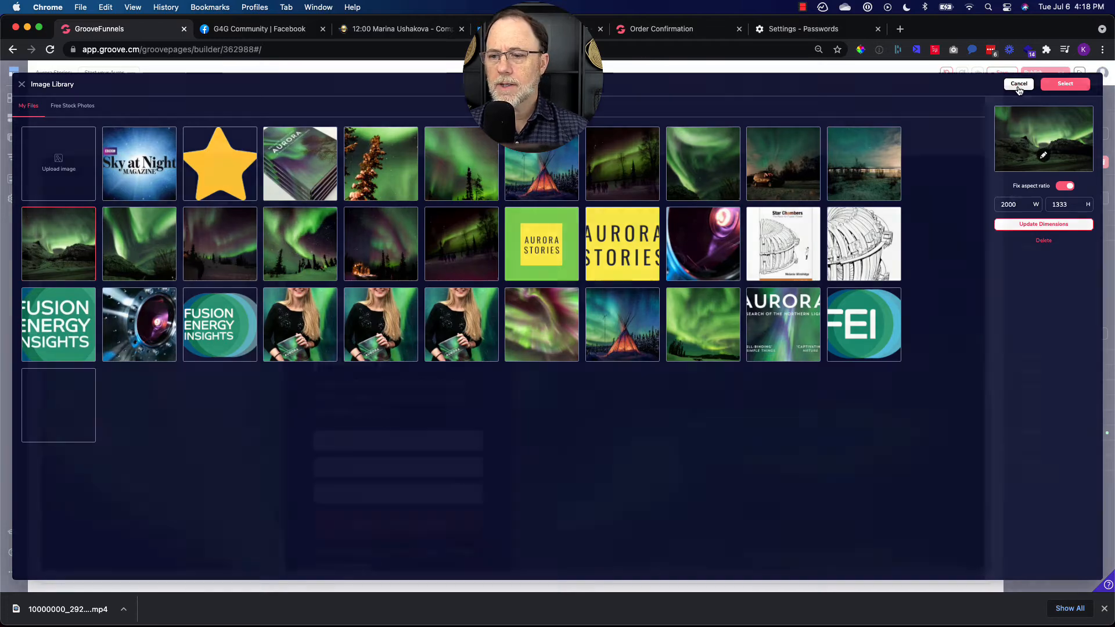
Set the empty container block's background to the same green aurora photo with snowy trees that is used behind the form.
{"action": "scroll", "coordinate": [865, 383], "scroll_direction": "down", "scroll_amount": 10}
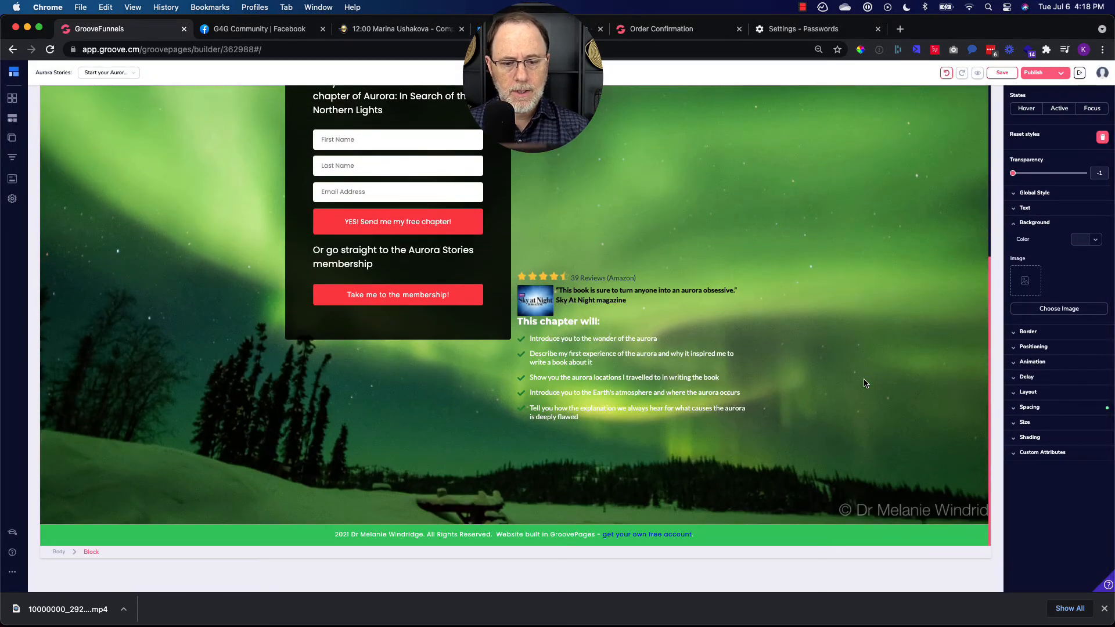
{"action": "scroll", "coordinate": [864, 383], "scroll_direction": "up", "scroll_amount": 5}
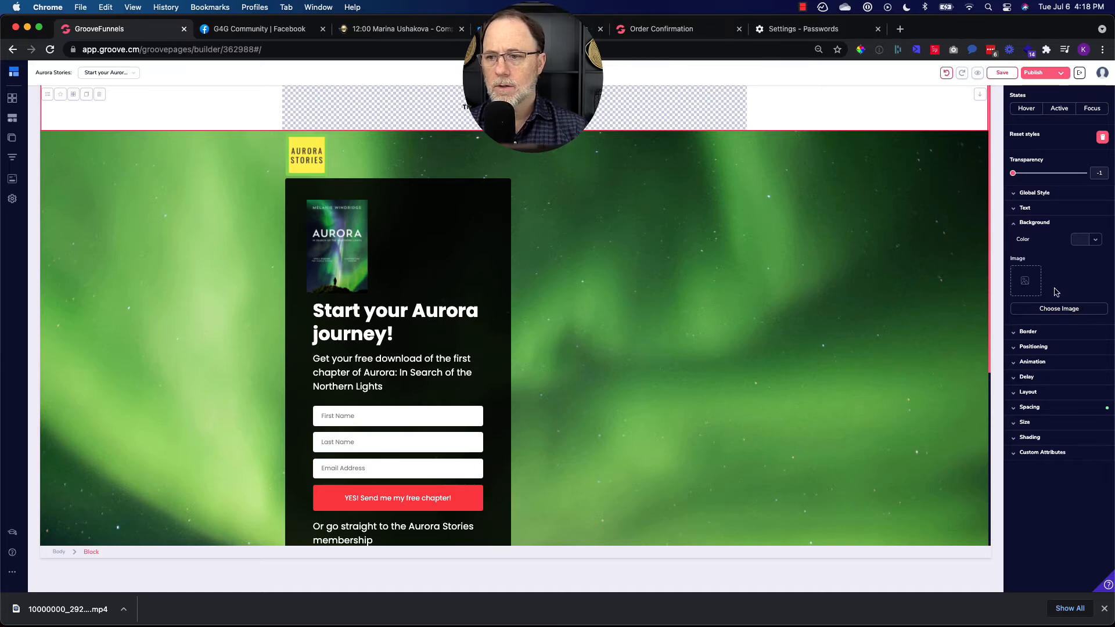
{"action": "left_click", "coordinate": [1056, 311]}
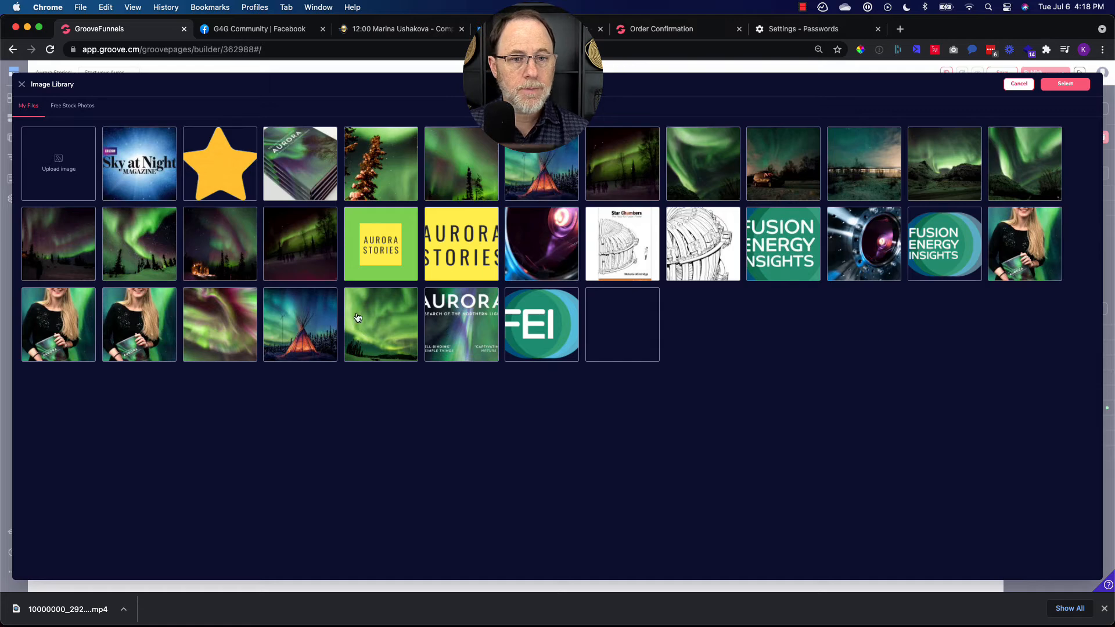
{"action": "left_click", "coordinate": [443, 179]}
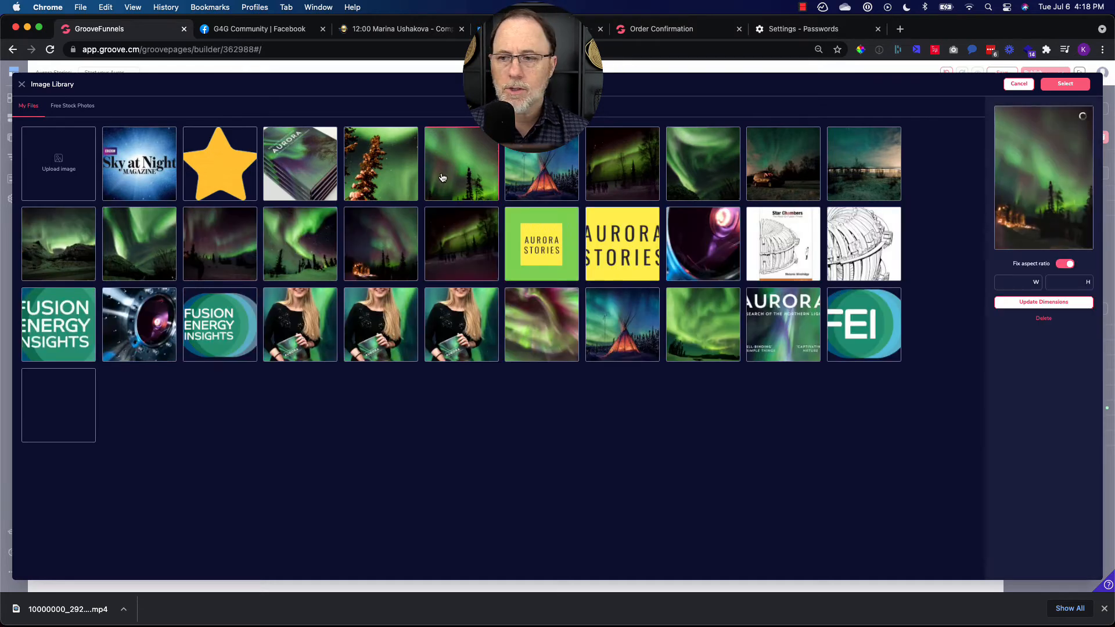
{"action": "left_click", "coordinate": [635, 180]}
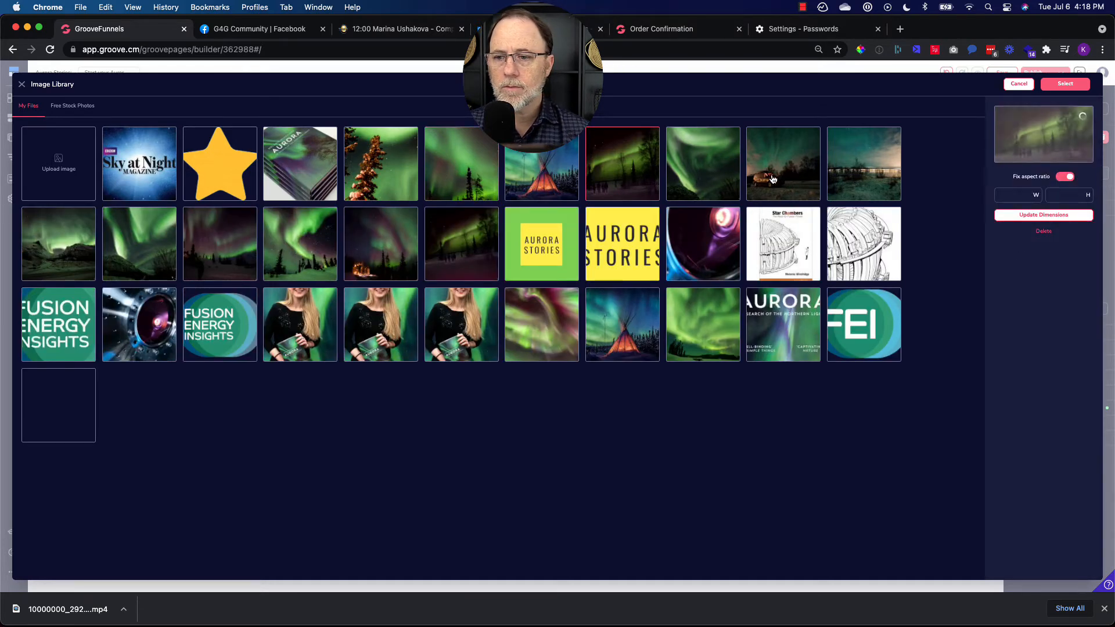
{"action": "left_click", "coordinate": [854, 177]}
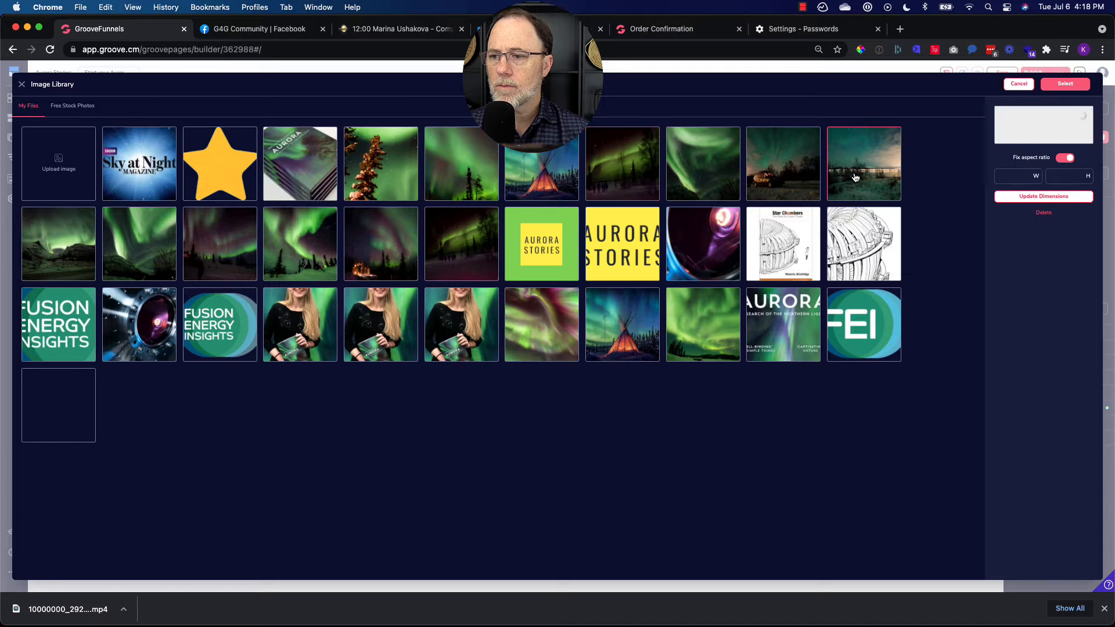
{"action": "left_click", "coordinate": [620, 176]}
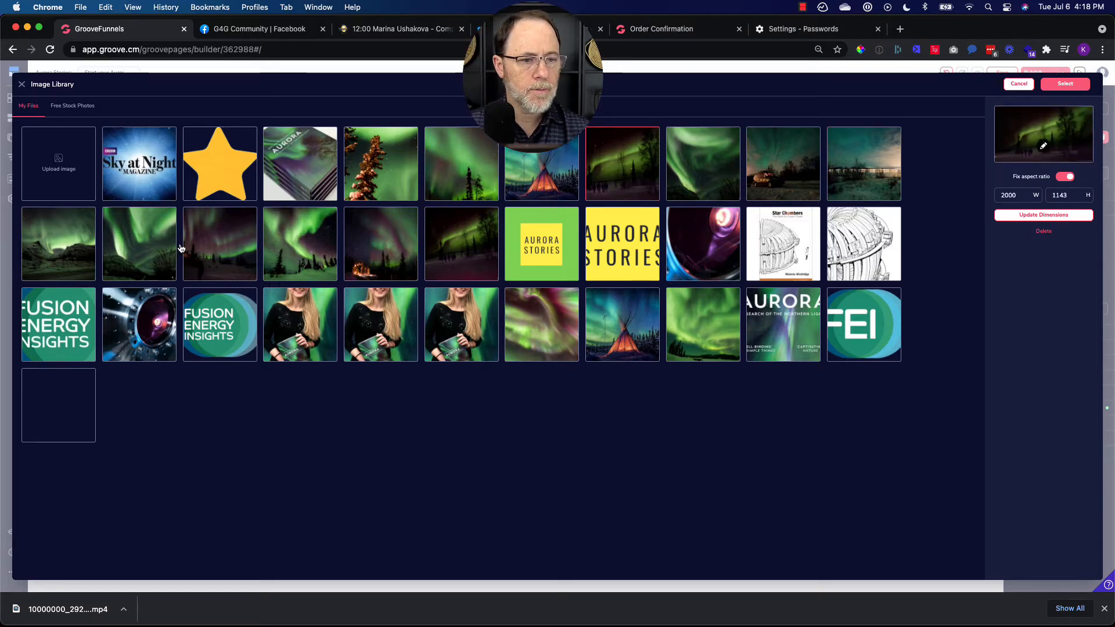
{"action": "left_click", "coordinate": [215, 249]}
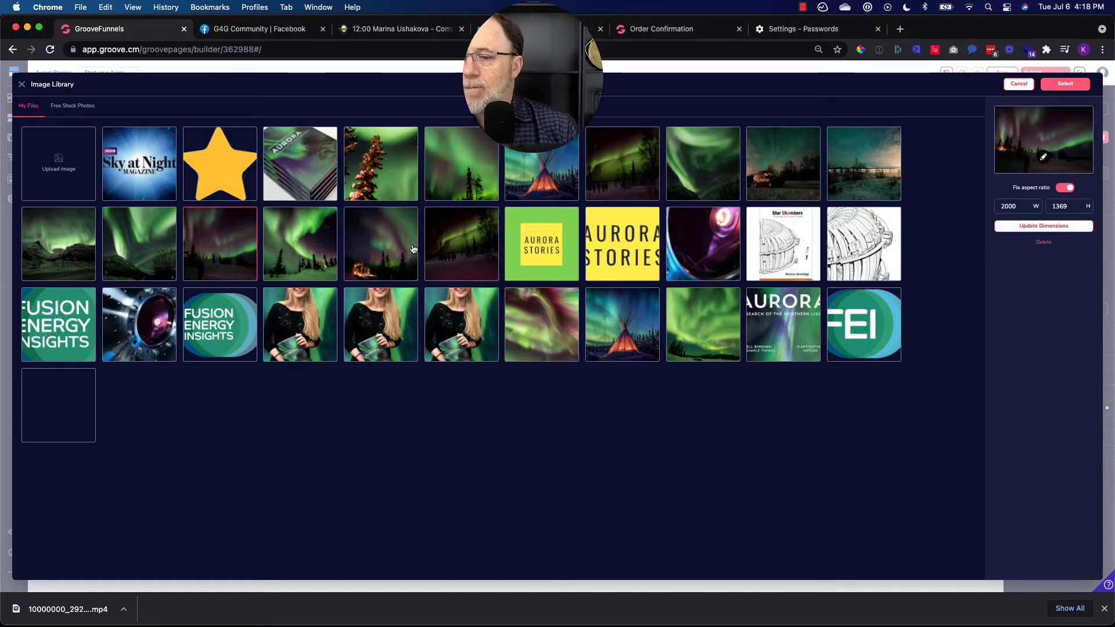
{"action": "left_click", "coordinate": [705, 343]}
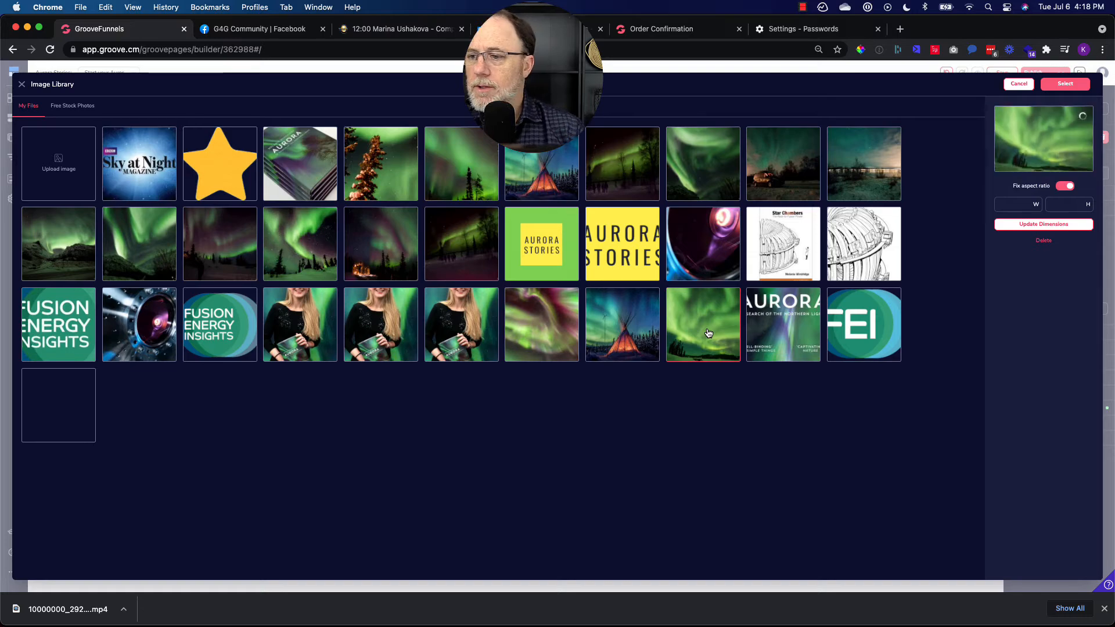
{"action": "left_click", "coordinate": [1065, 84]}
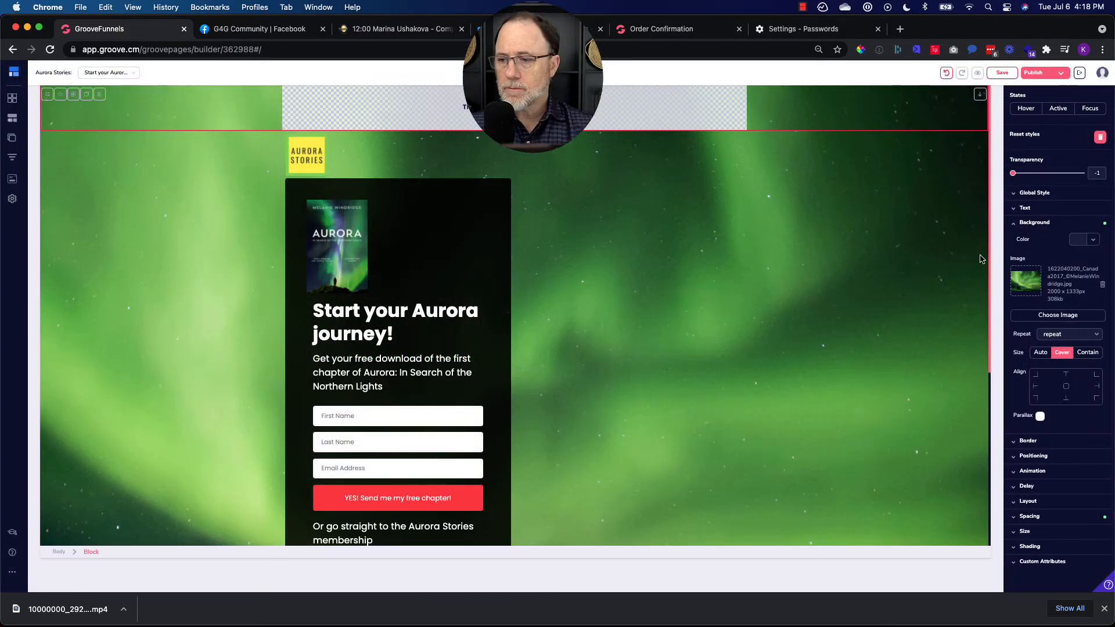
Compare the background settings of the form's block with those of the new empty container block.
{"action": "scroll", "coordinate": [759, 265], "scroll_direction": "down", "scroll_amount": 2}
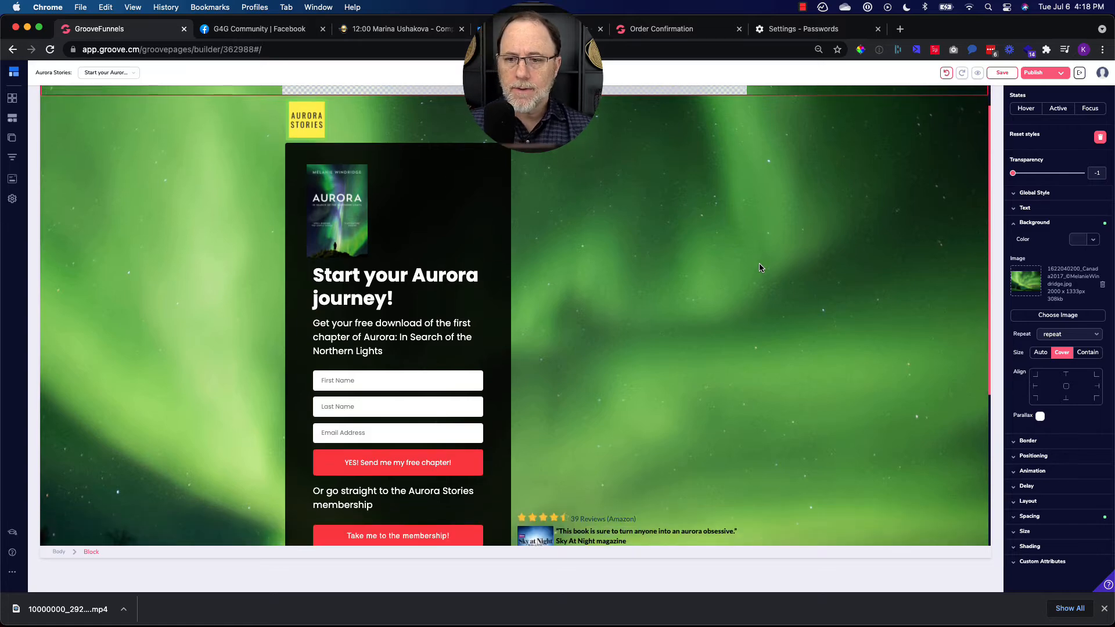
{"action": "left_click", "coordinate": [865, 256]}
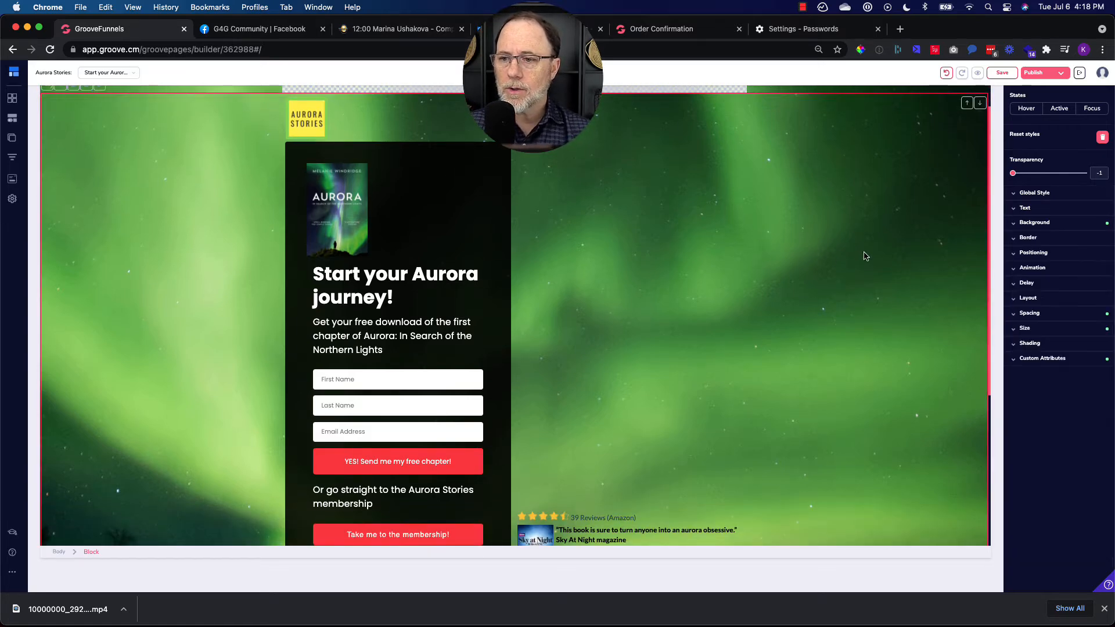
{"action": "left_click", "coordinate": [1039, 223]}
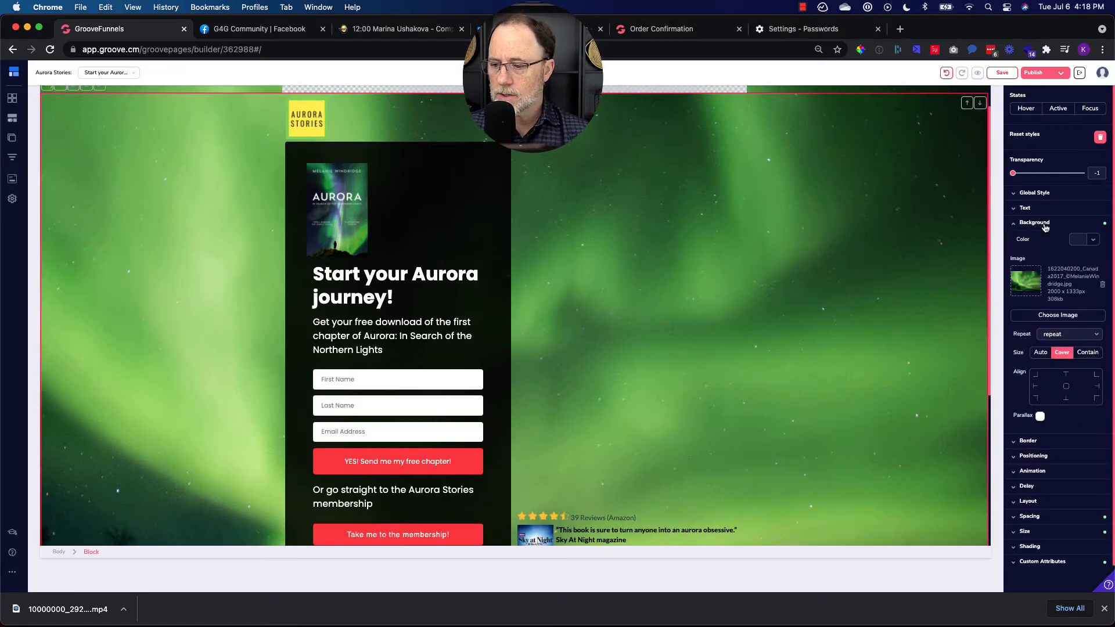
{"action": "scroll", "coordinate": [853, 177], "scroll_direction": "up", "scroll_amount": 2}
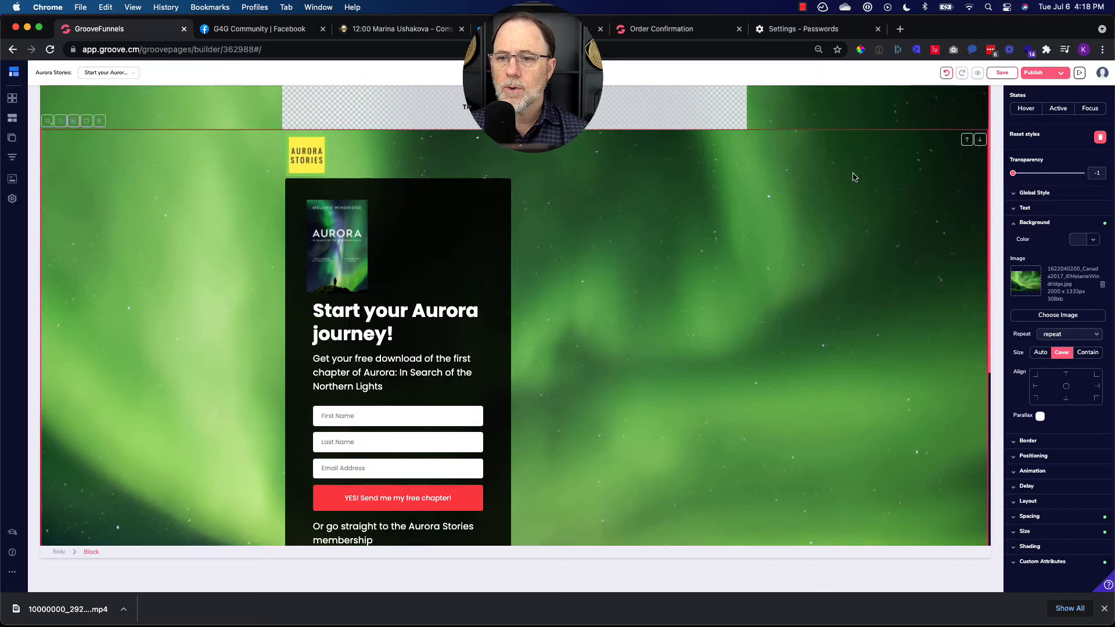
{"action": "left_click", "coordinate": [882, 116]}
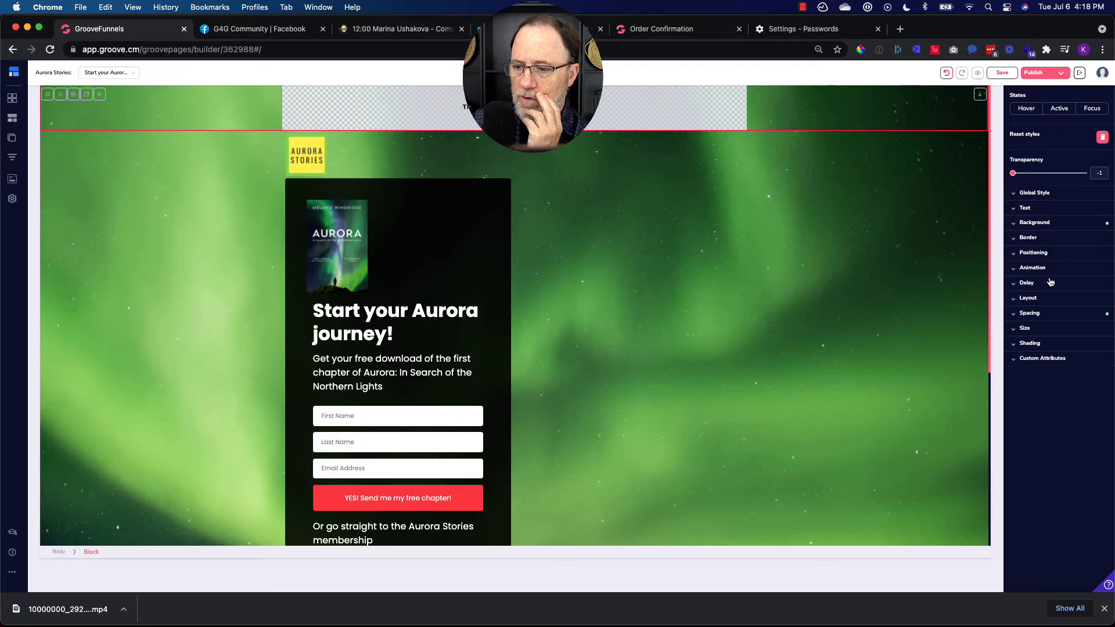
{"action": "left_click", "coordinate": [1036, 222]}
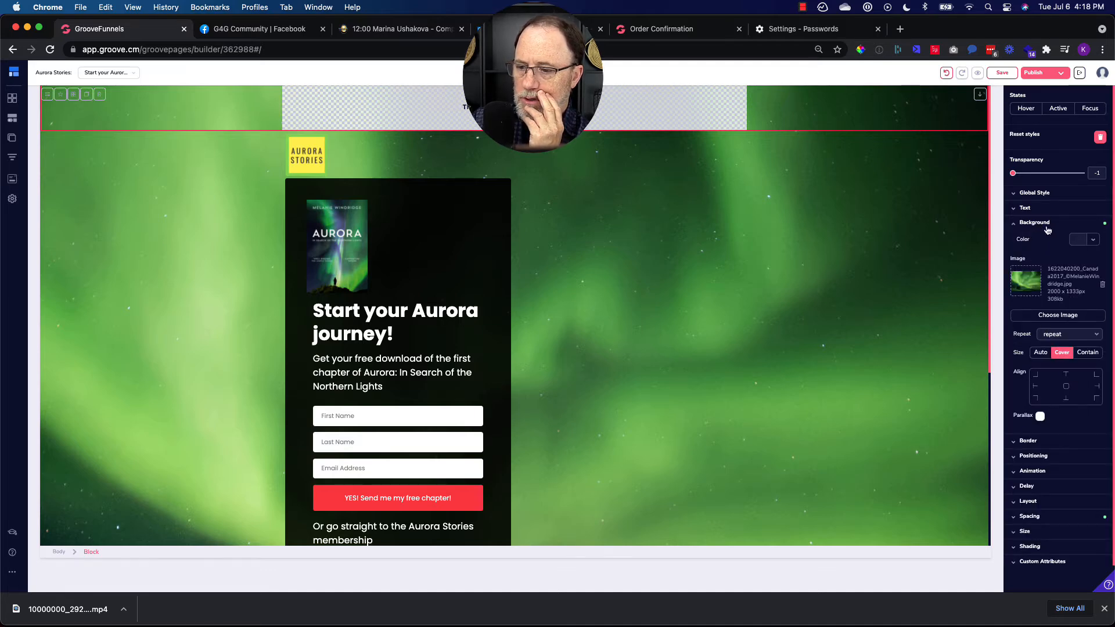
{"action": "scroll", "coordinate": [650, 216], "scroll_direction": "up", "scroll_amount": 1}
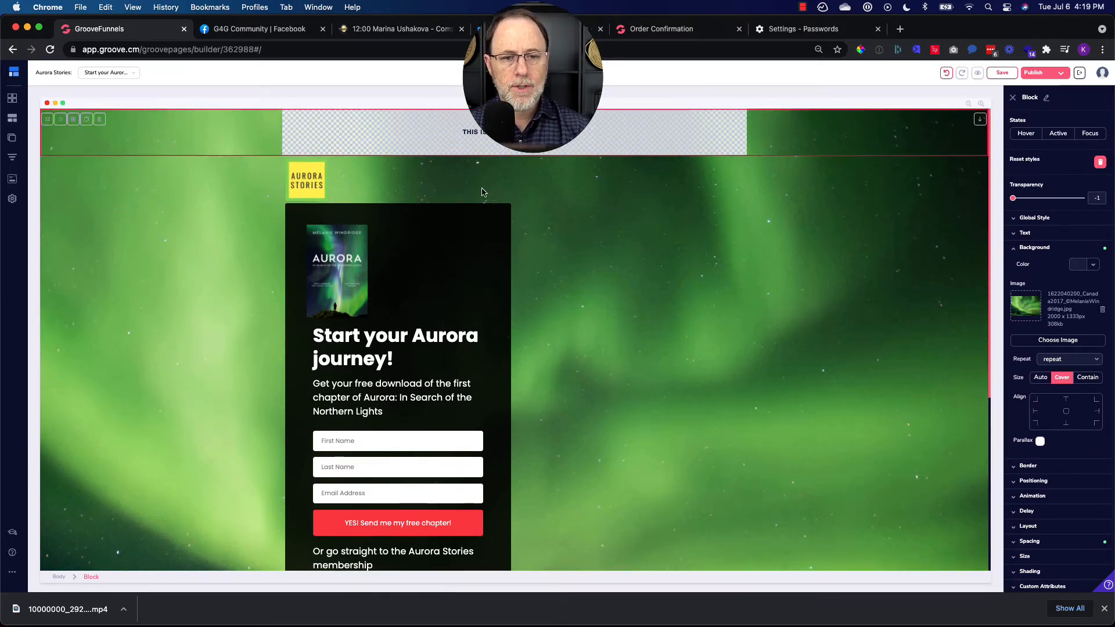
Add a new container inside the empty container above the form and duplicate it to stack two empty containers.
{"action": "scroll", "coordinate": [467, 226], "scroll_direction": "down", "scroll_amount": 5}
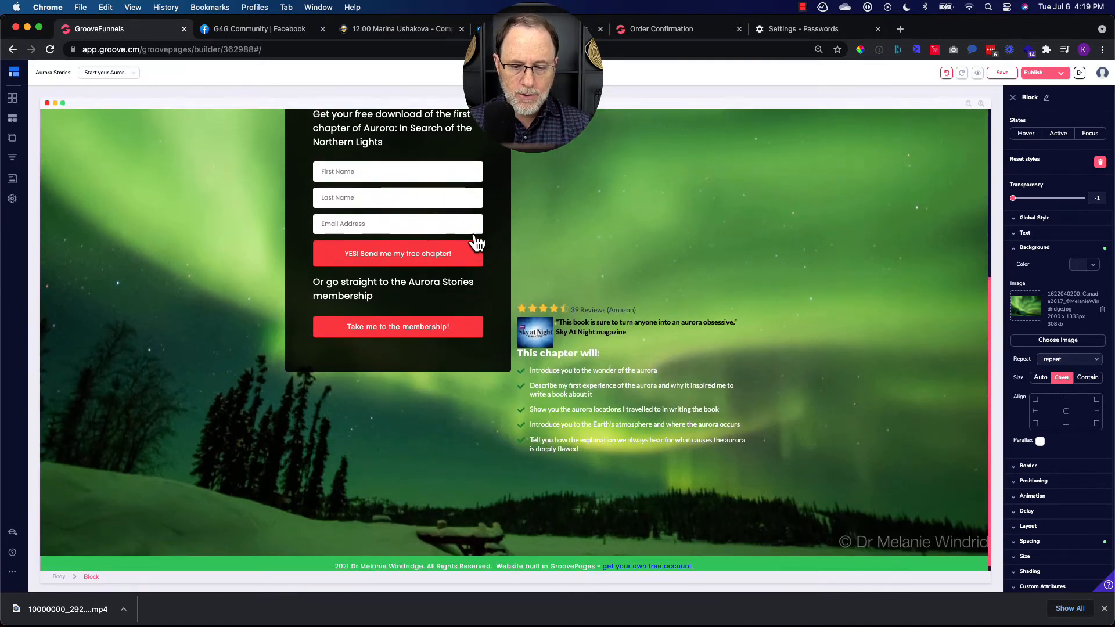
{"action": "scroll", "coordinate": [476, 243], "scroll_direction": "up", "scroll_amount": 5}
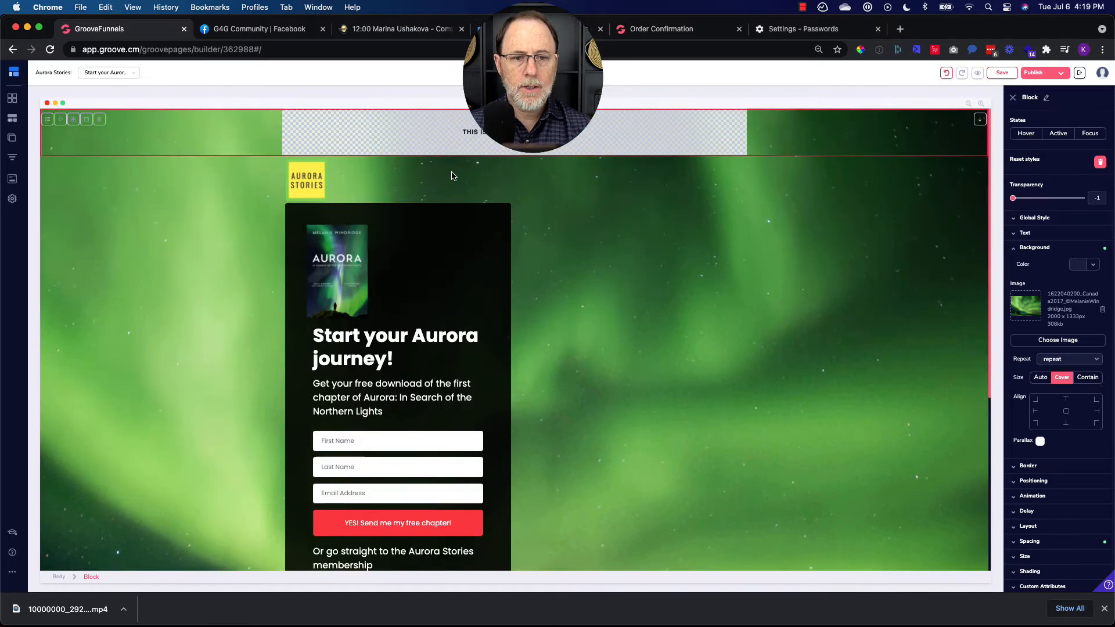
{"action": "left_click", "coordinate": [359, 142]}
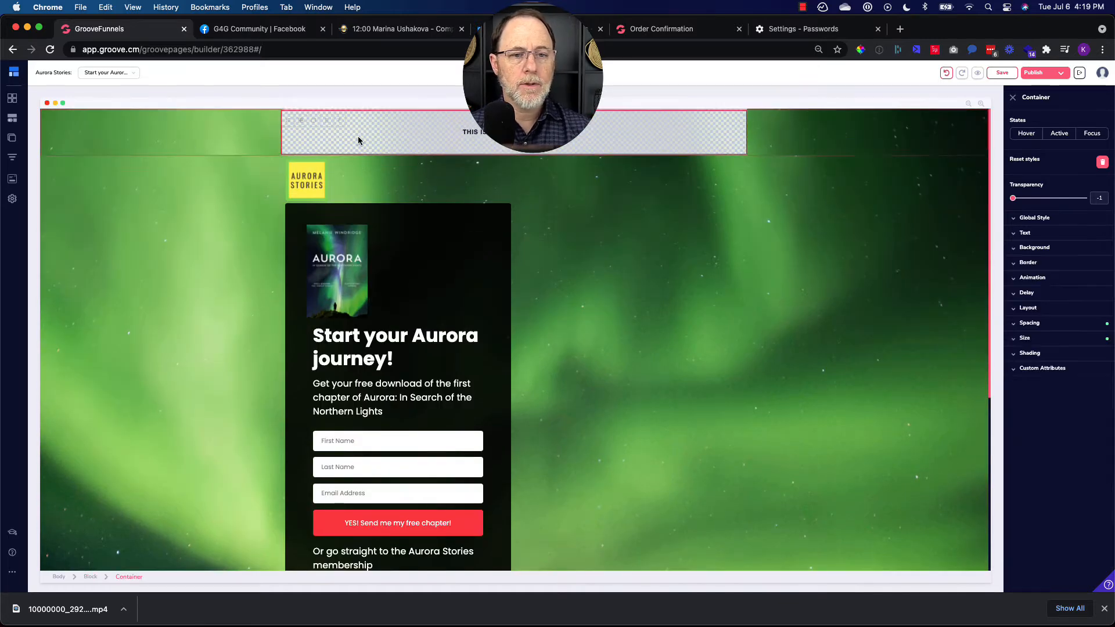
{"action": "left_click", "coordinate": [12, 118]}
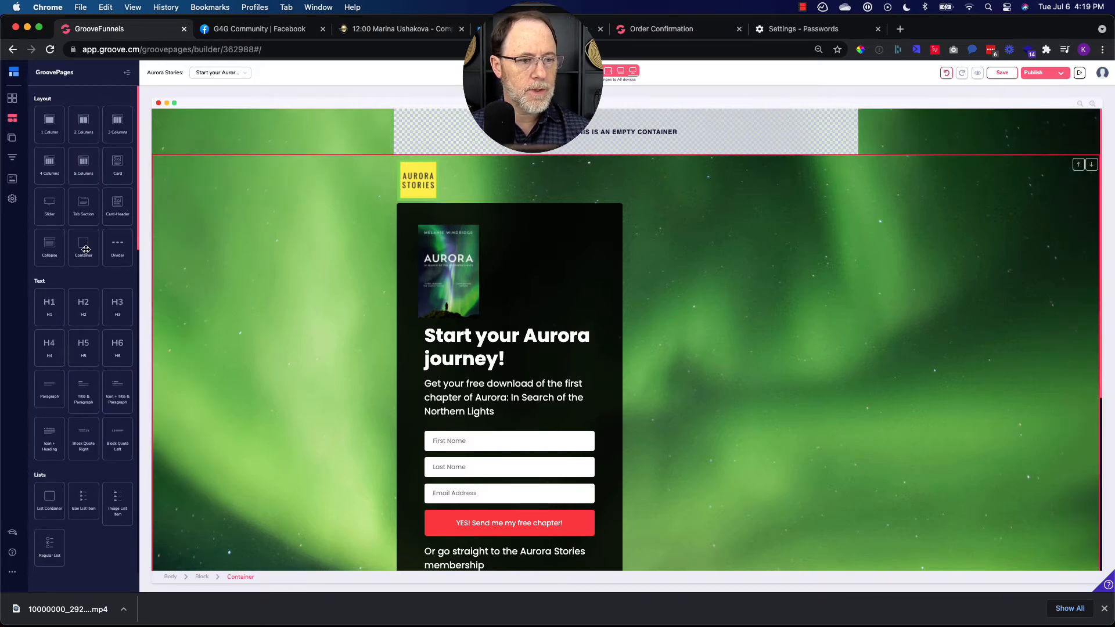
{"action": "left_click_drag", "start_coordinate": [86, 249], "coordinate": [487, 121]}
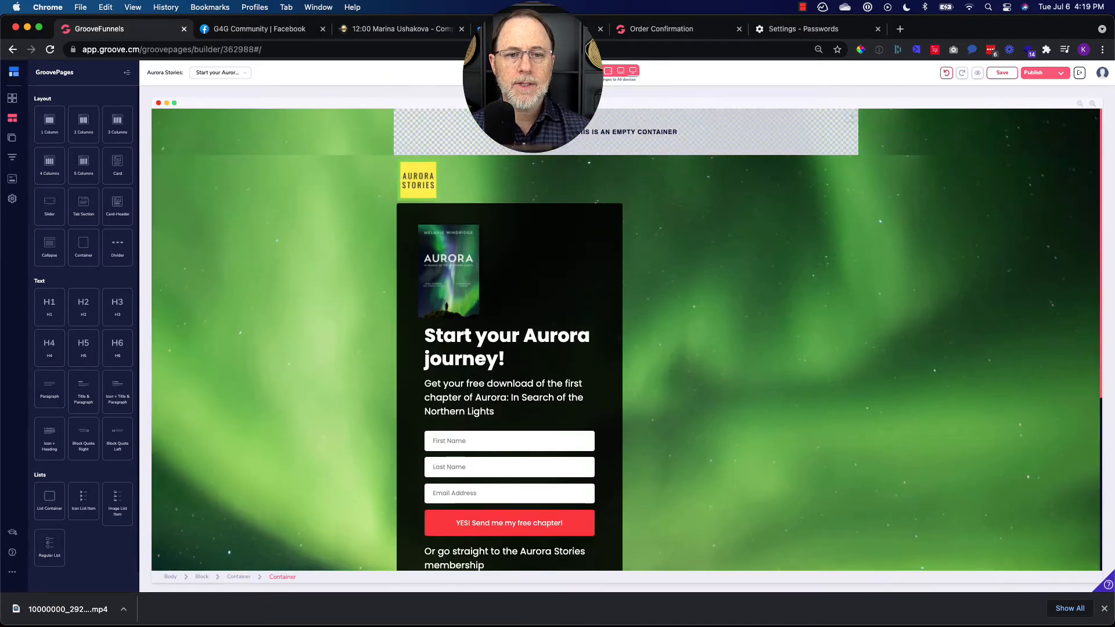
{"action": "left_click", "coordinate": [428, 146]}
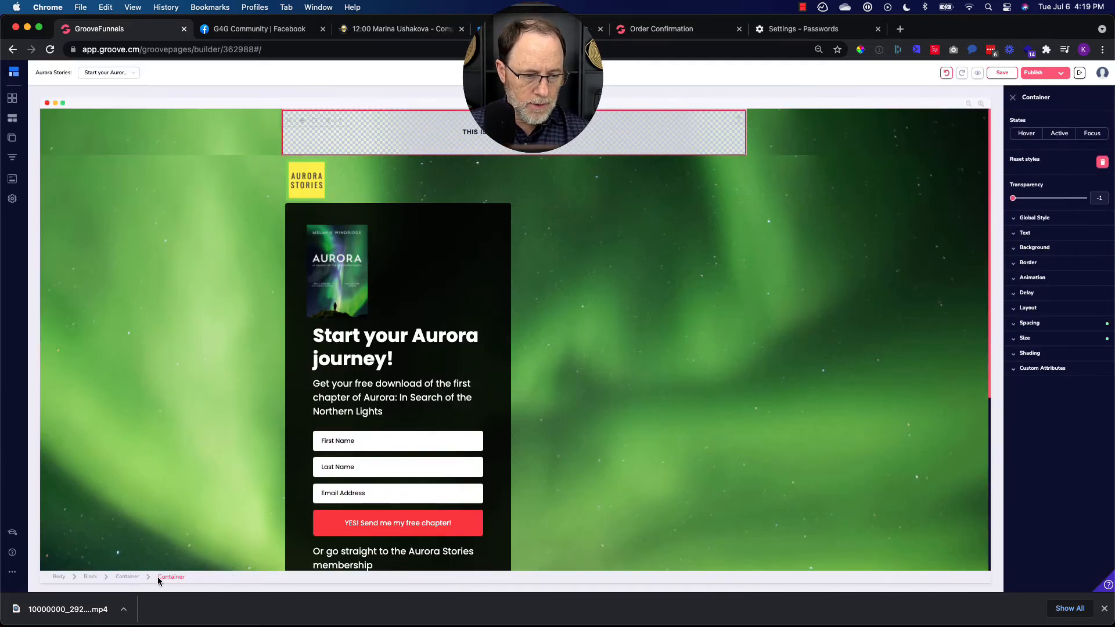
{"action": "left_click", "coordinate": [315, 121]}
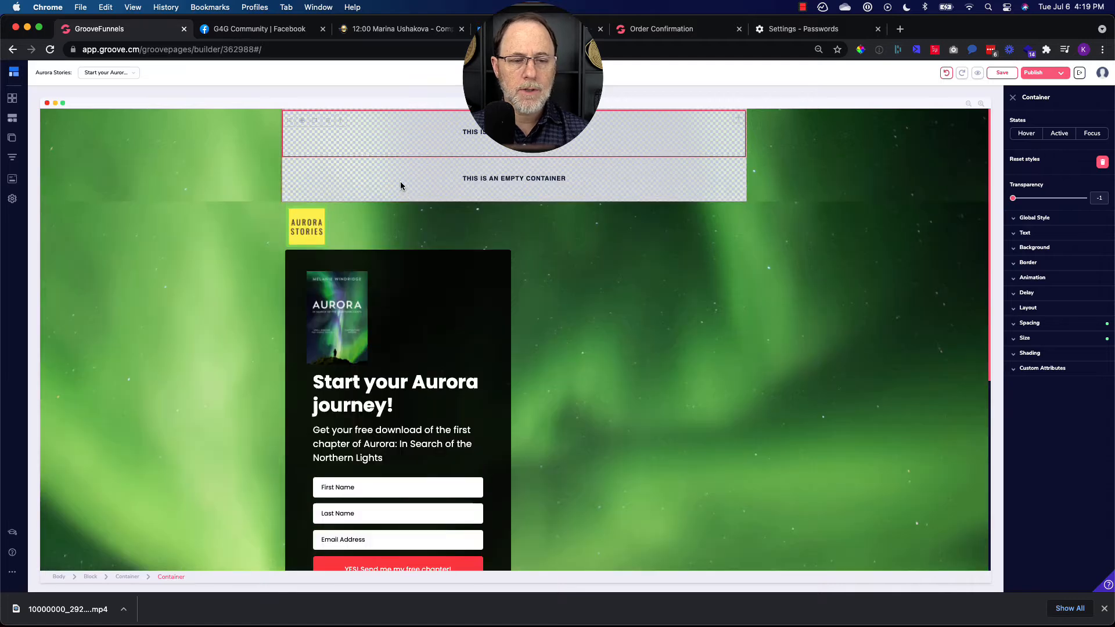
Insert a two-column layout into the lower of the two empty containers above the form.
{"action": "left_click", "coordinate": [12, 119]}
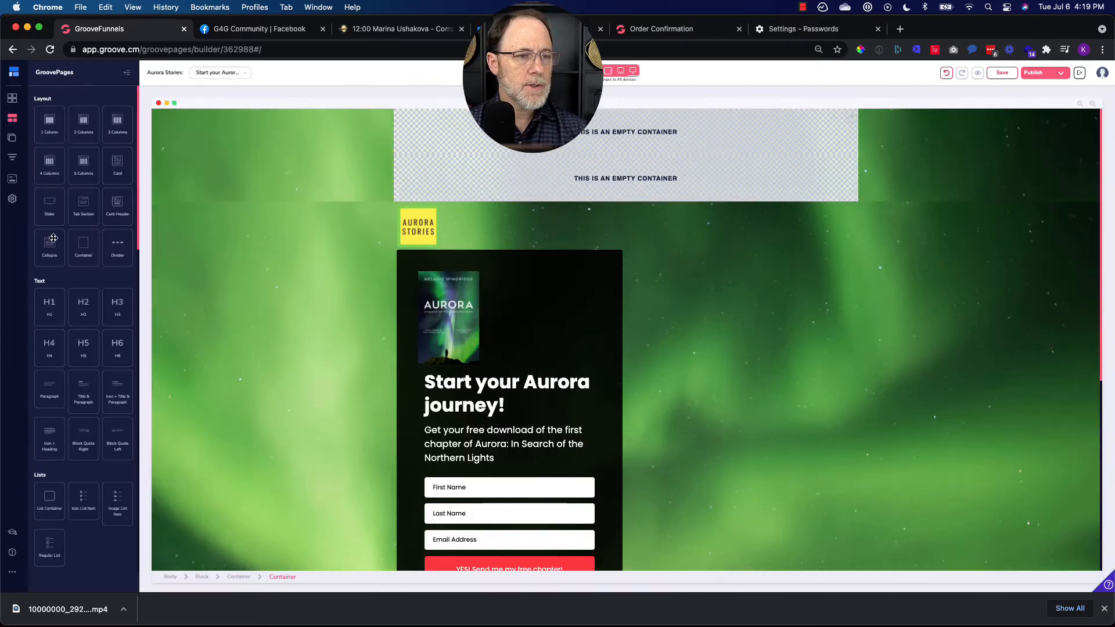
{"action": "left_click_drag", "start_coordinate": [83, 122], "coordinate": [622, 179]}
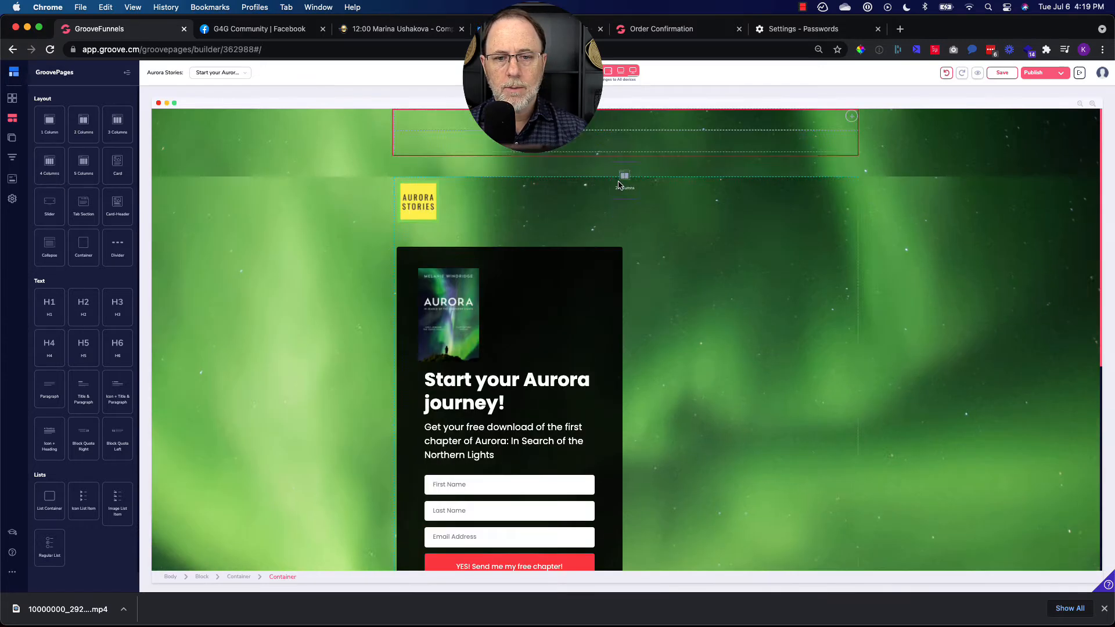
{"action": "left_click", "coordinate": [609, 176]}
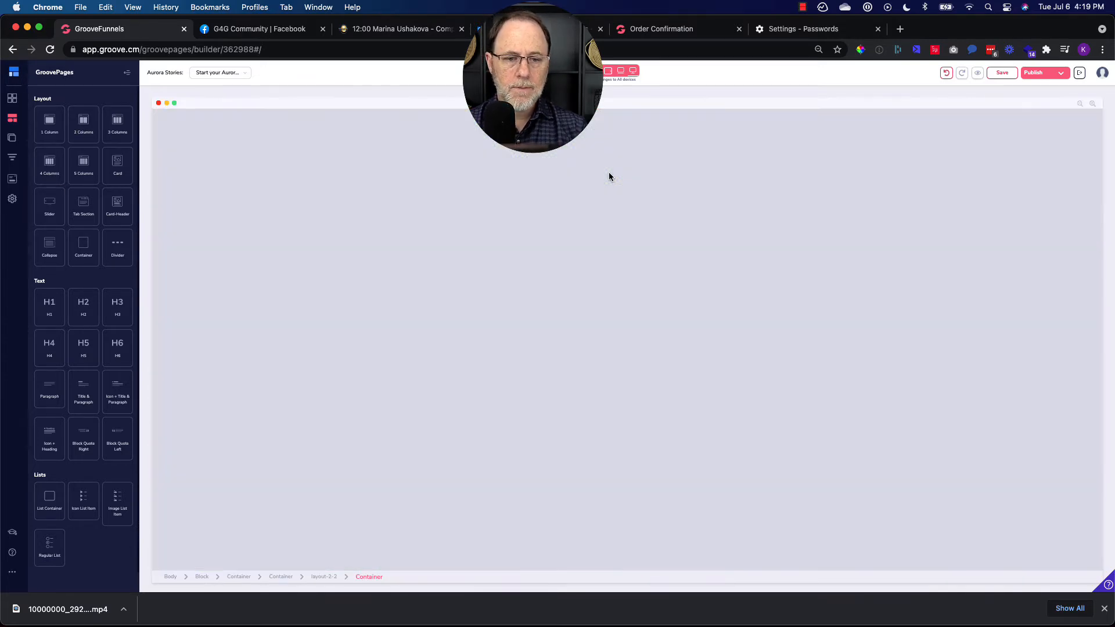
{"action": "left_click", "coordinate": [438, 230]}
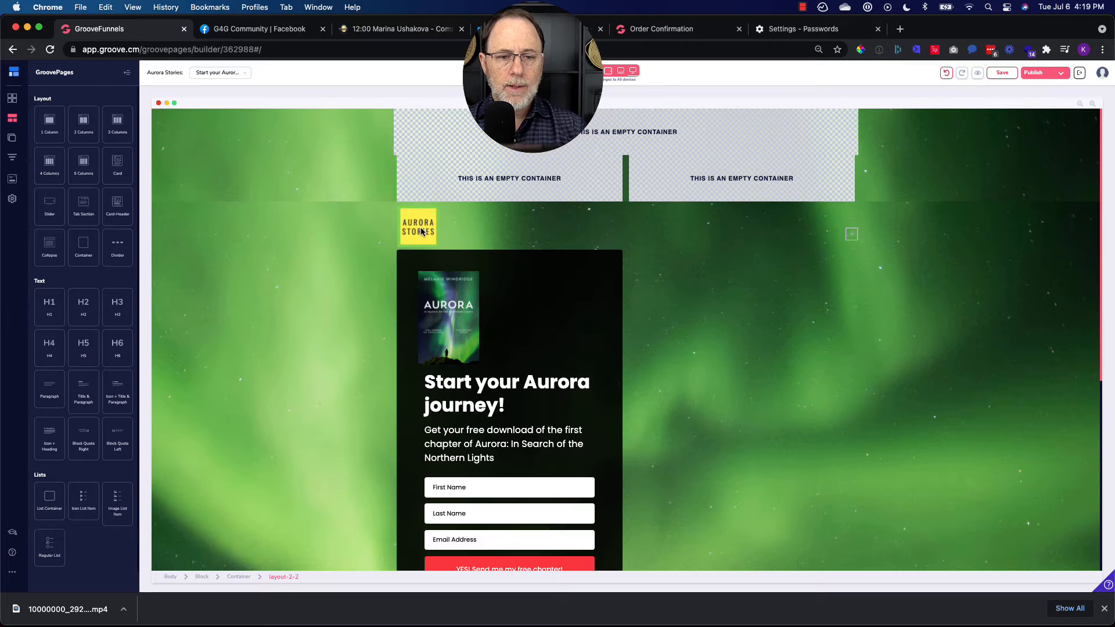
Move the Aurora Stories logo into the upper empty container above the two columns.
{"action": "left_click", "coordinate": [420, 227]}
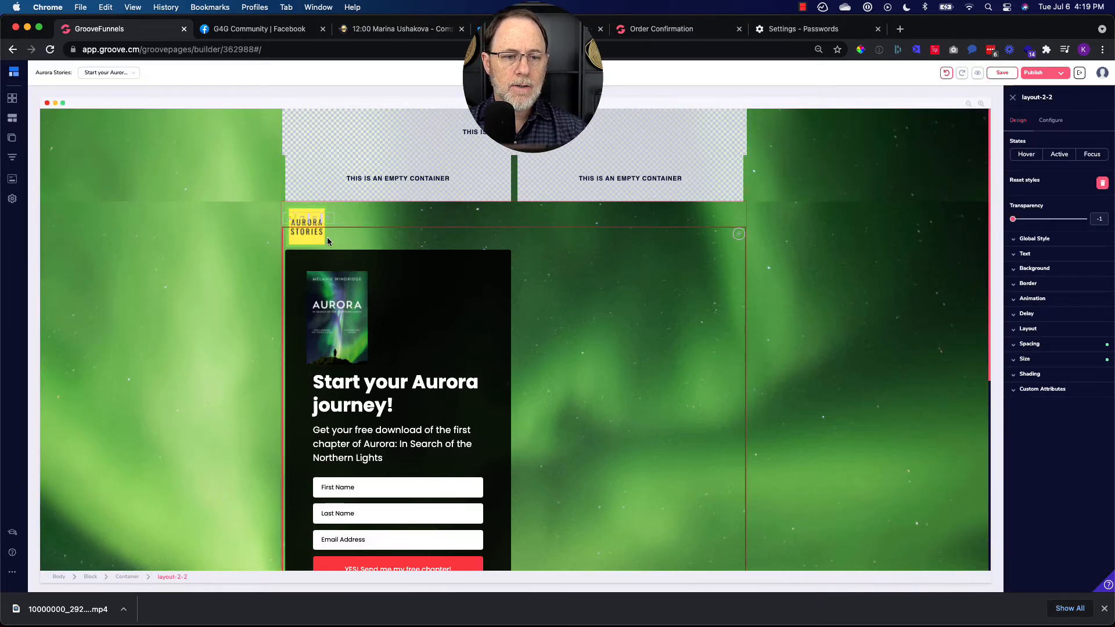
{"action": "left_click", "coordinate": [318, 231]}
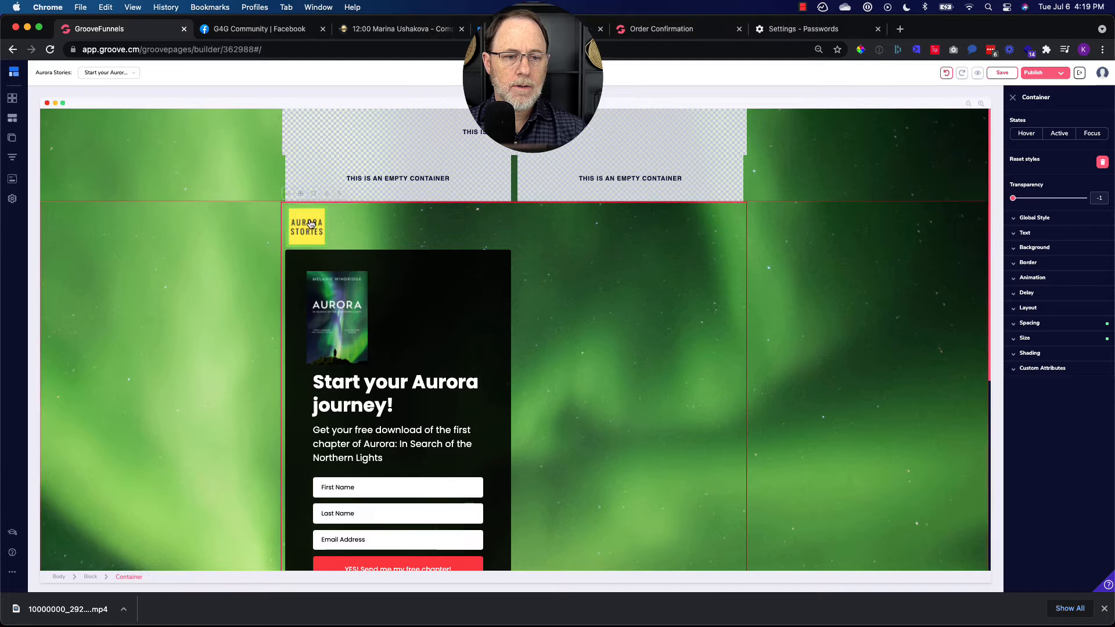
{"action": "left_click", "coordinate": [310, 224]}
{"action": "left_click_drag", "start_coordinate": [321, 216], "coordinate": [336, 118]}
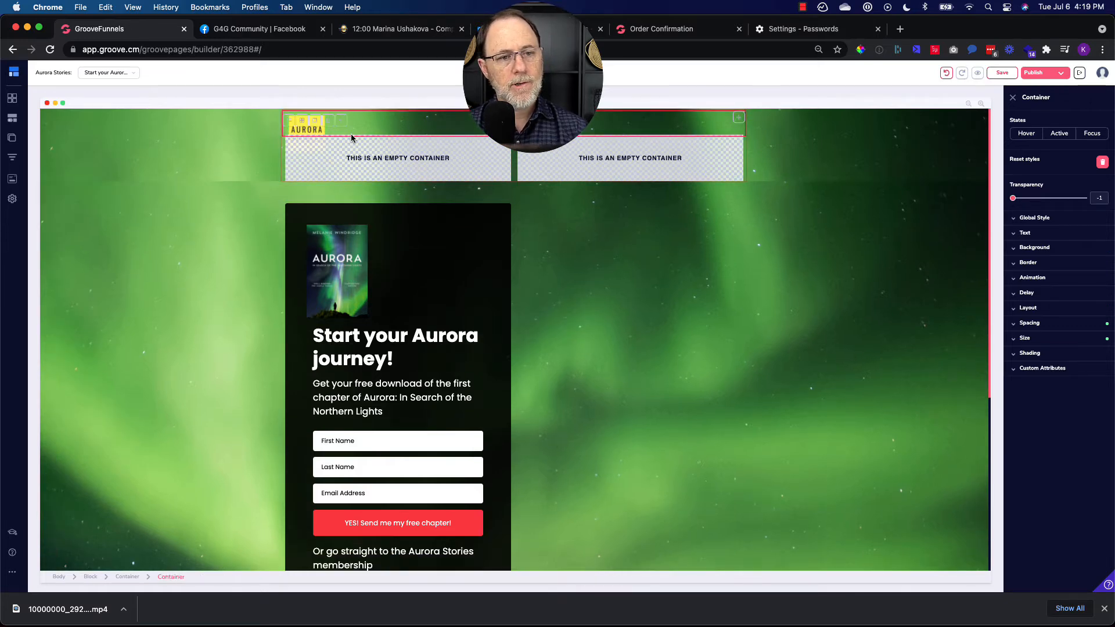
Set the bottom margin of the Aurora Stories logo image to 0.
{"action": "left_click", "coordinate": [318, 136]}
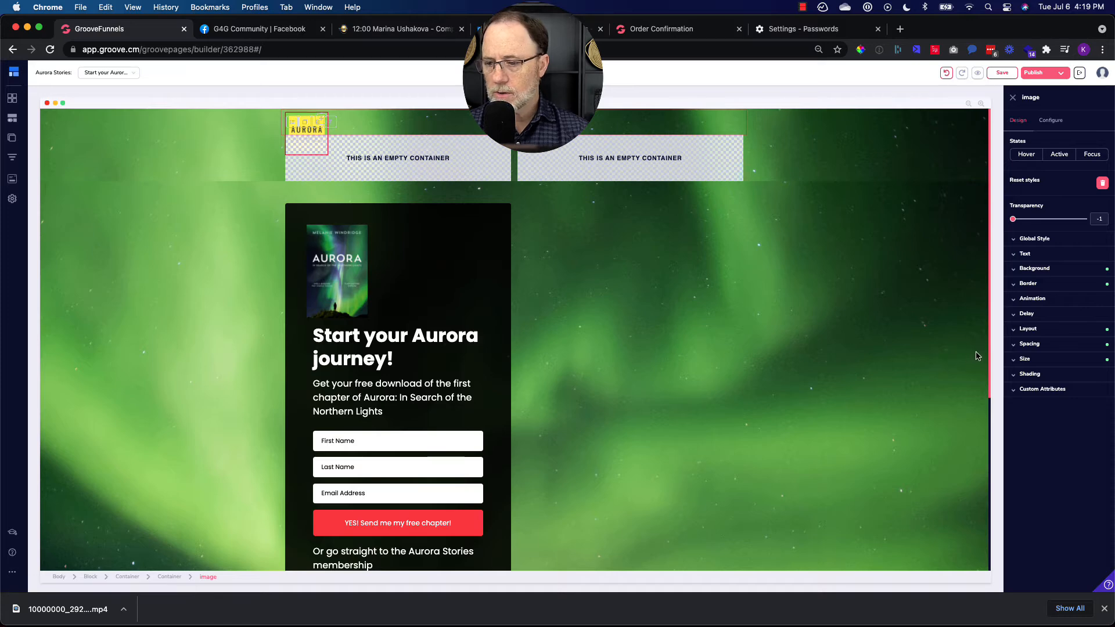
{"action": "left_click", "coordinate": [1031, 345]}
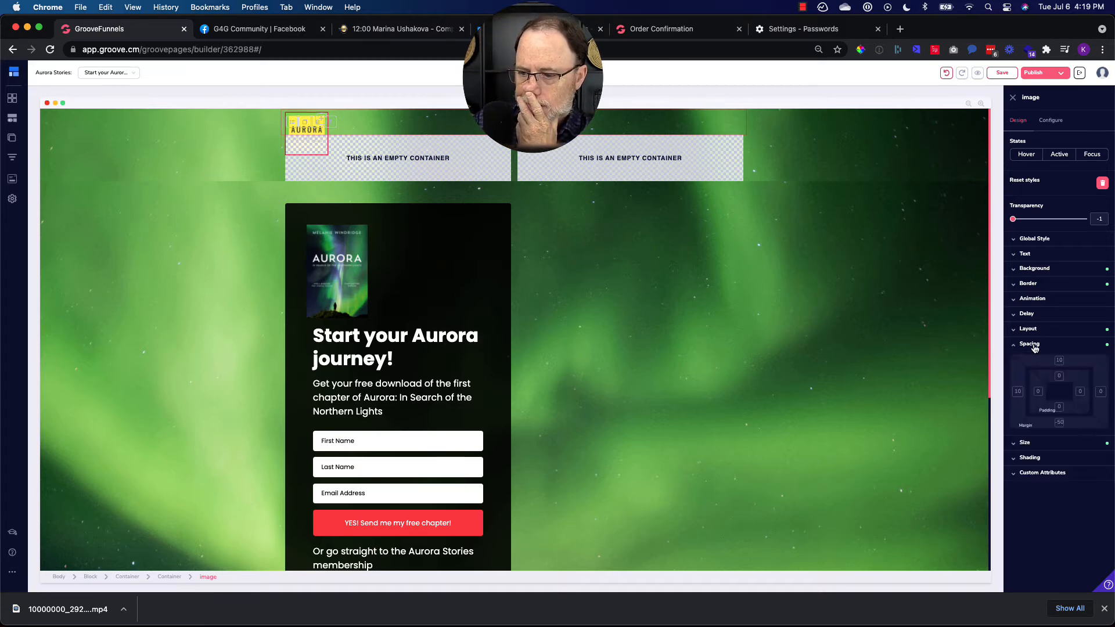
{"action": "left_click", "coordinate": [1060, 424]}
{"action": "left_click_drag", "start_coordinate": [1050, 441], "coordinate": [1013, 438]}
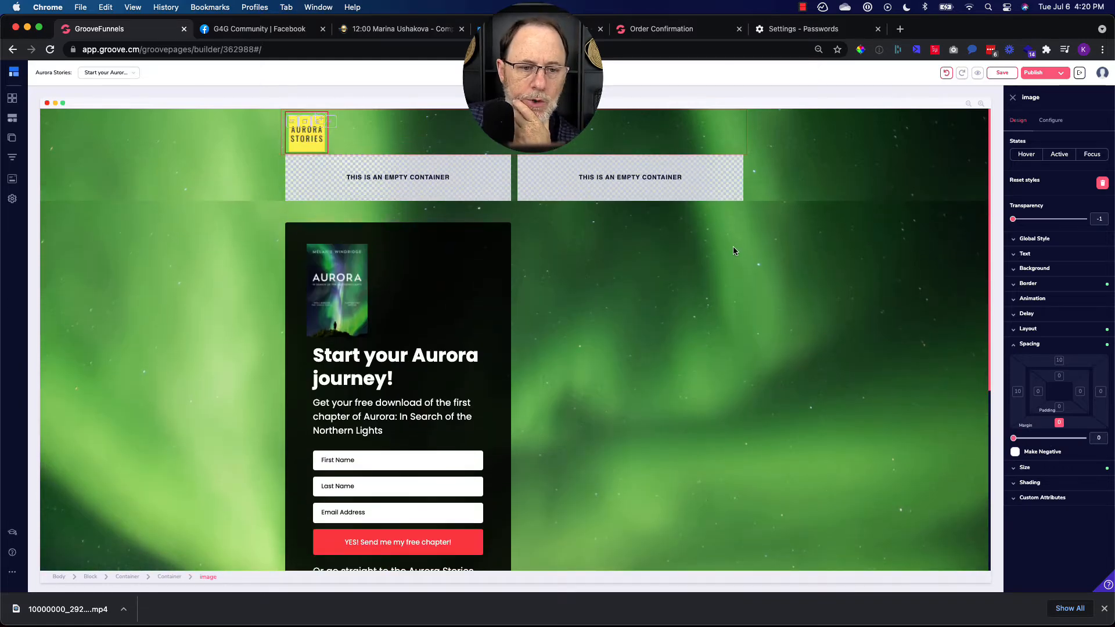
Select the black form container and examine its margin and padding settings.
{"action": "left_click", "coordinate": [814, 169]}
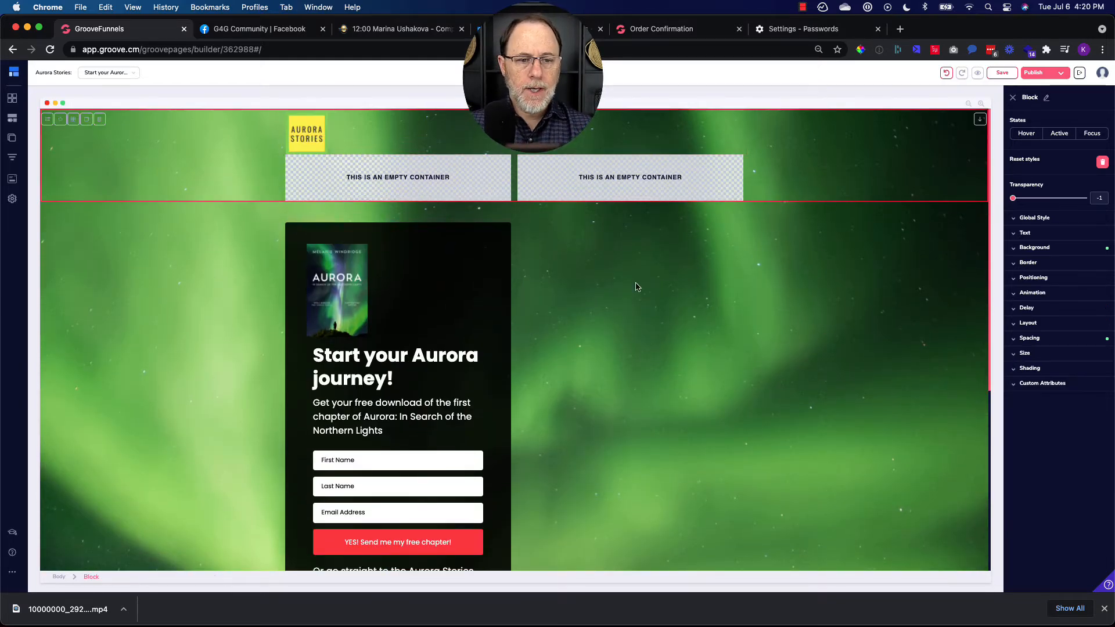
{"action": "left_click", "coordinate": [424, 240]}
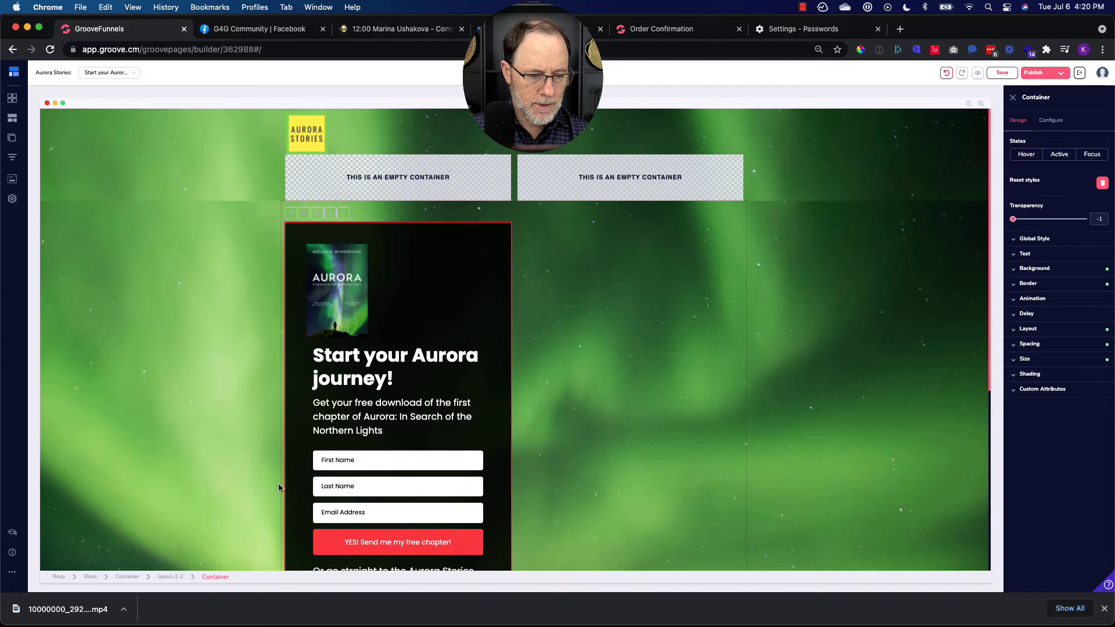
{"action": "scroll", "coordinate": [421, 351], "scroll_direction": "down", "scroll_amount": 5}
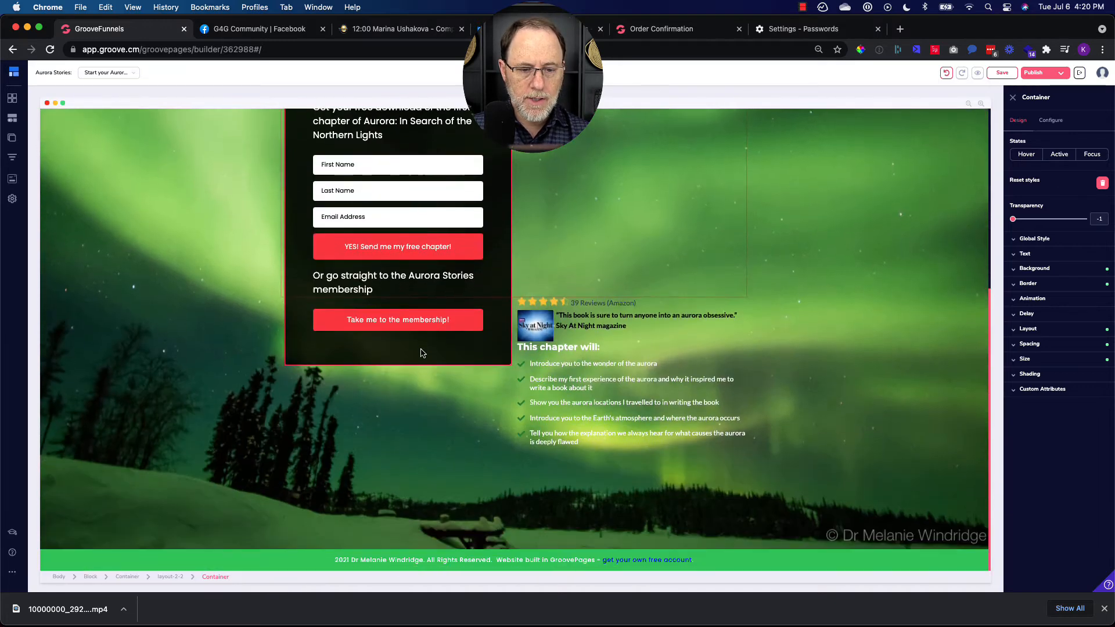
{"action": "scroll", "coordinate": [421, 351], "scroll_direction": "up", "scroll_amount": 5}
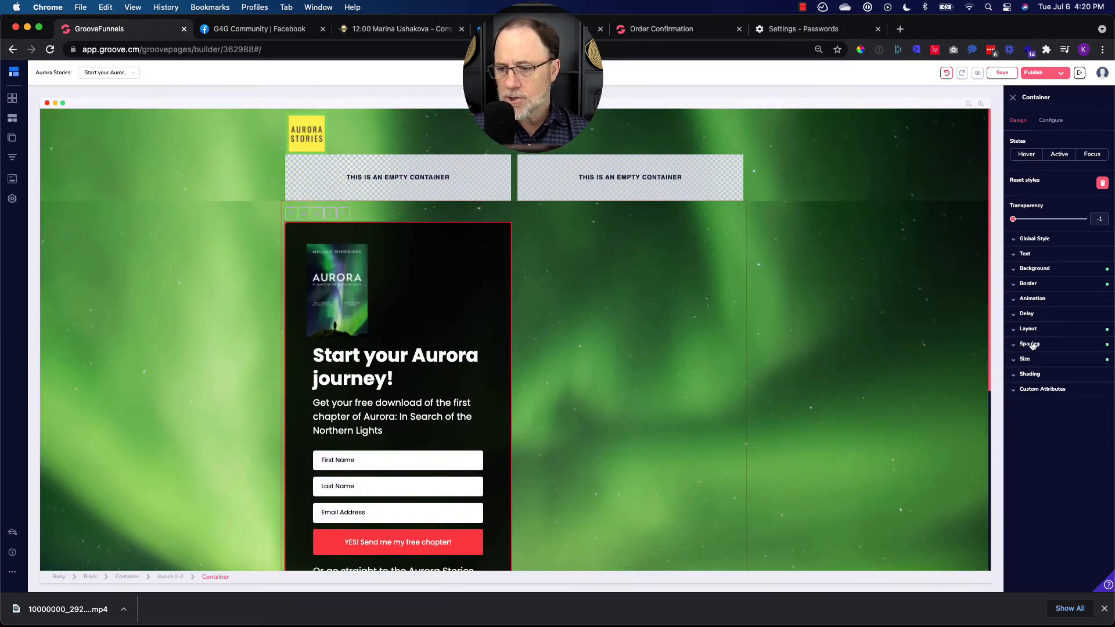
{"action": "left_click", "coordinate": [1038, 345]}
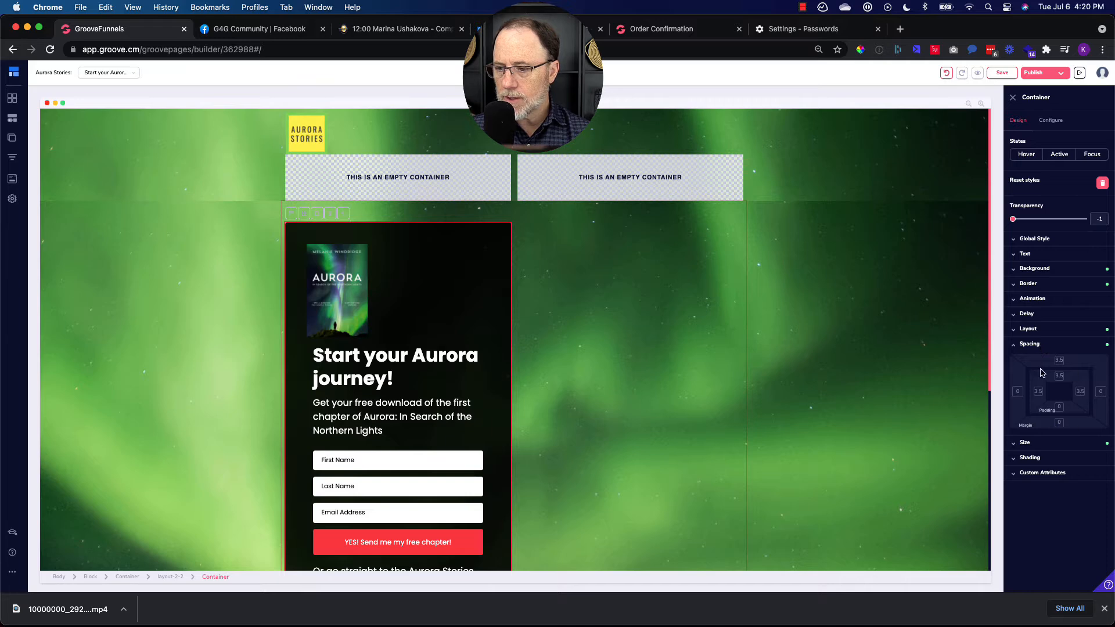
Add an empty container below the form and reviews inside the form's block.
{"action": "left_click", "coordinate": [13, 119]}
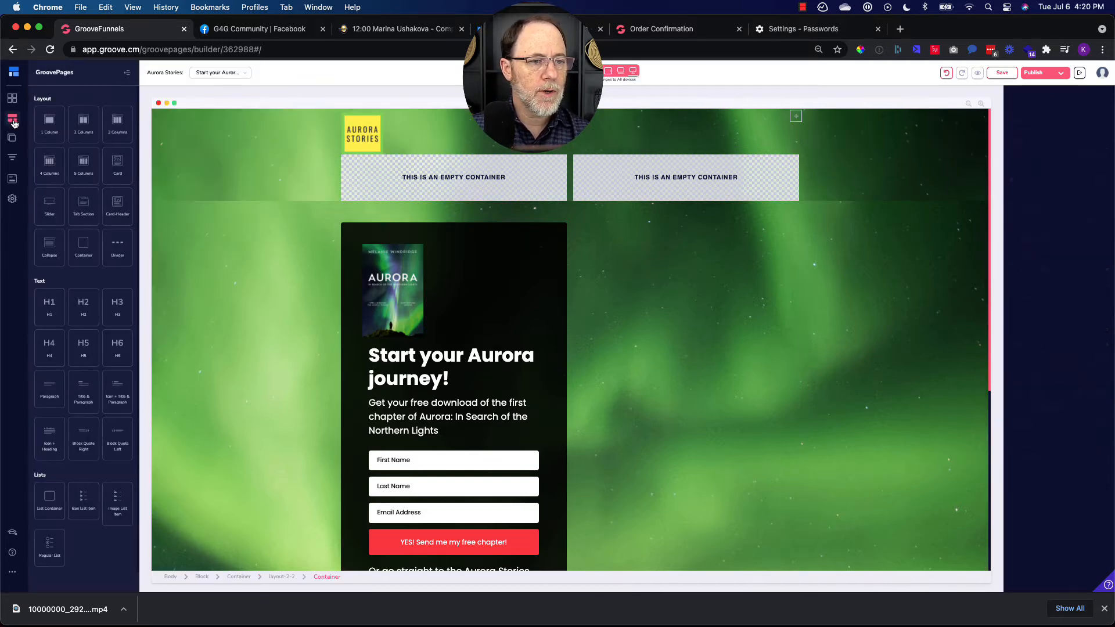
{"action": "left_click_drag", "start_coordinate": [80, 246], "coordinate": [224, 293]}
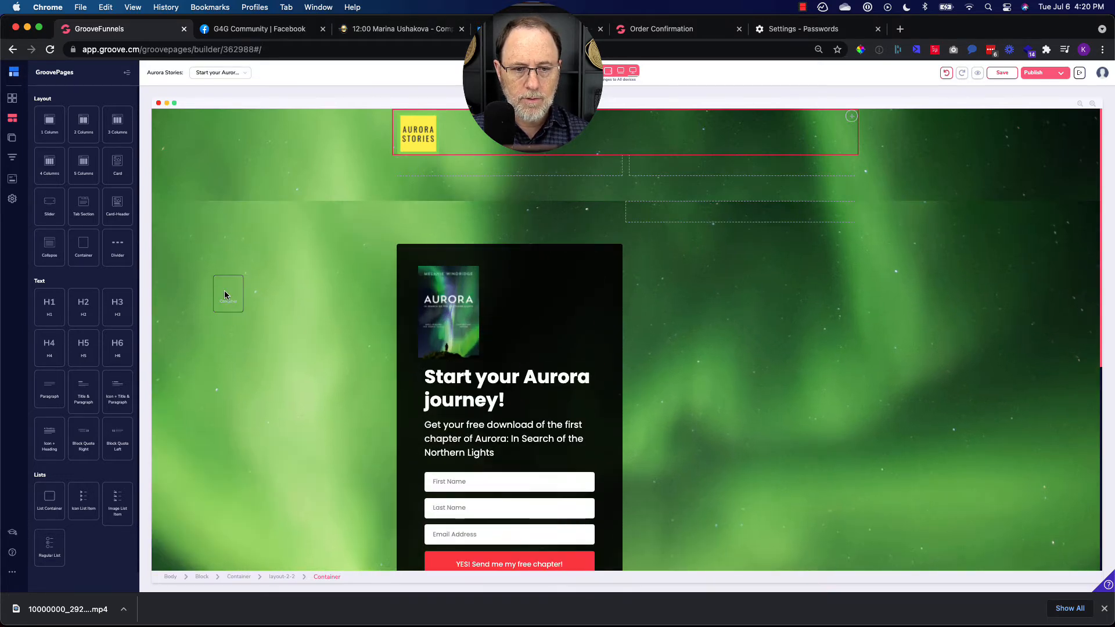
{"action": "scroll", "coordinate": [234, 293], "scroll_direction": "down", "scroll_amount": 5}
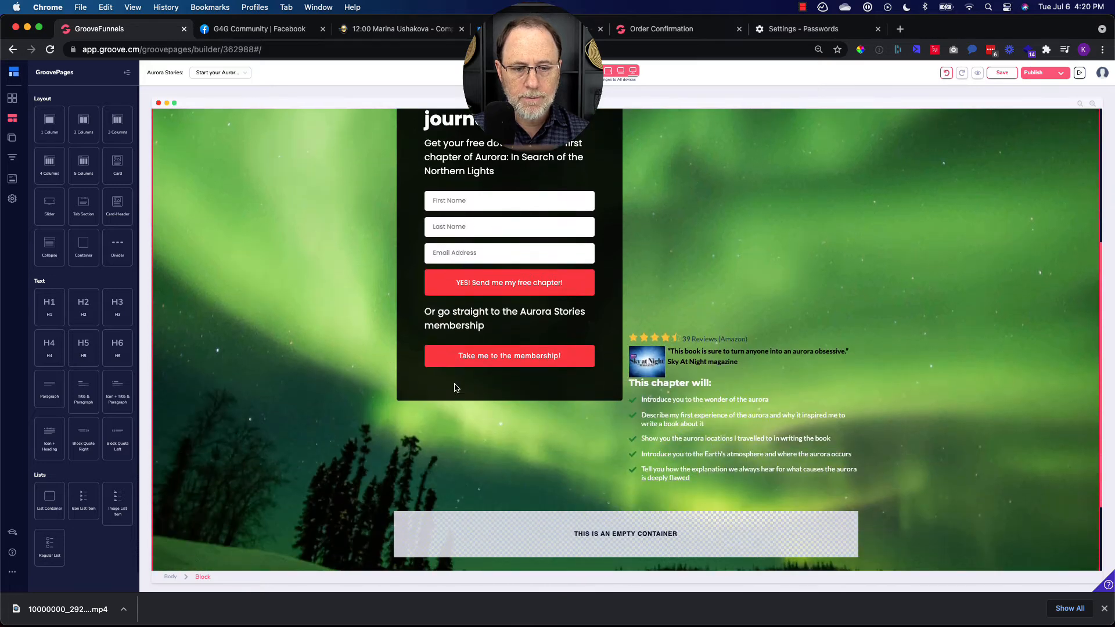
{"action": "left_click", "coordinate": [453, 390]}
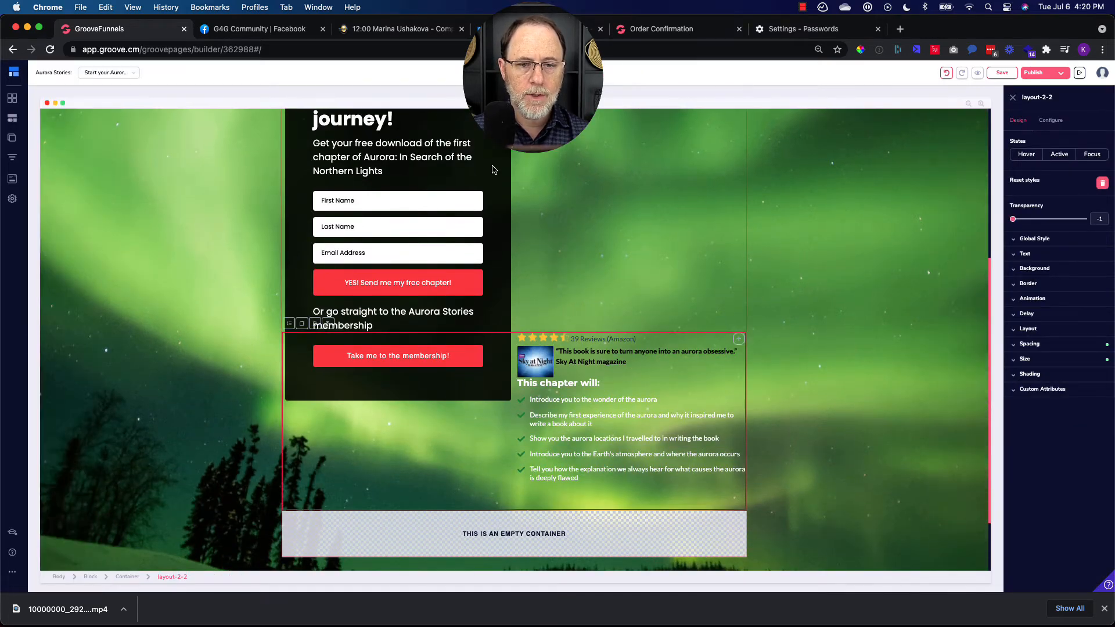
Try to duplicate the black form container and inspect the layout down to the end of the page.
{"action": "scroll", "coordinate": [486, 230], "scroll_direction": "up", "scroll_amount": 3}
{"action": "scroll", "coordinate": [487, 229], "scroll_direction": "up", "scroll_amount": 3}
{"action": "left_click", "coordinate": [493, 230]}
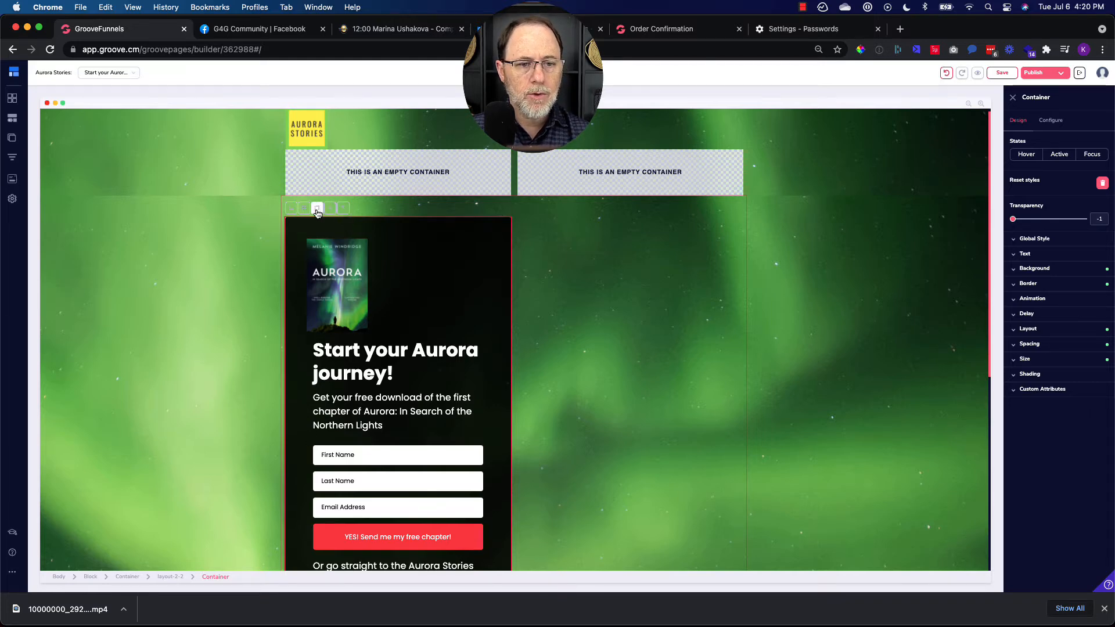
{"action": "scroll", "coordinate": [394, 311], "scroll_direction": "down", "scroll_amount": 7}
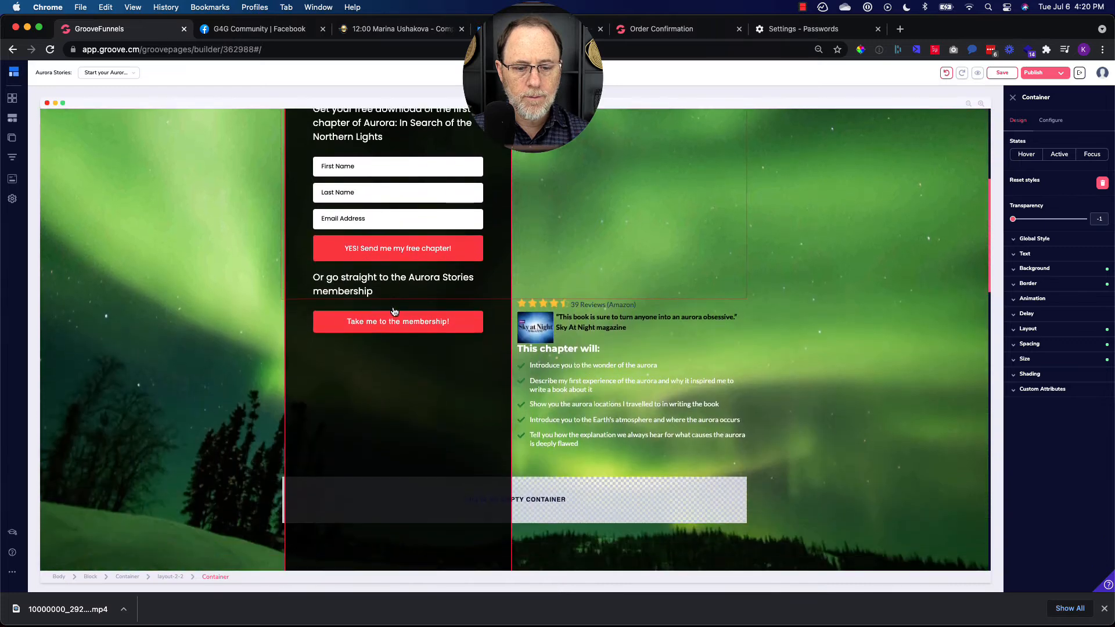
{"action": "scroll", "coordinate": [393, 311], "scroll_direction": "down", "scroll_amount": 6}
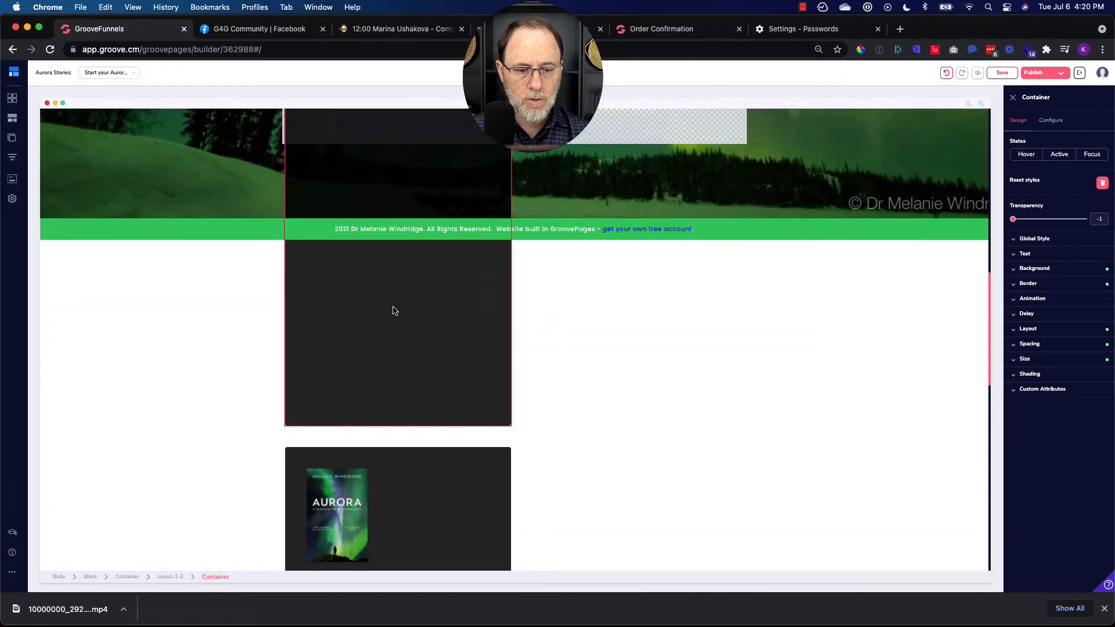
{"action": "scroll", "coordinate": [349, 544], "scroll_direction": "up", "scroll_amount": 7}
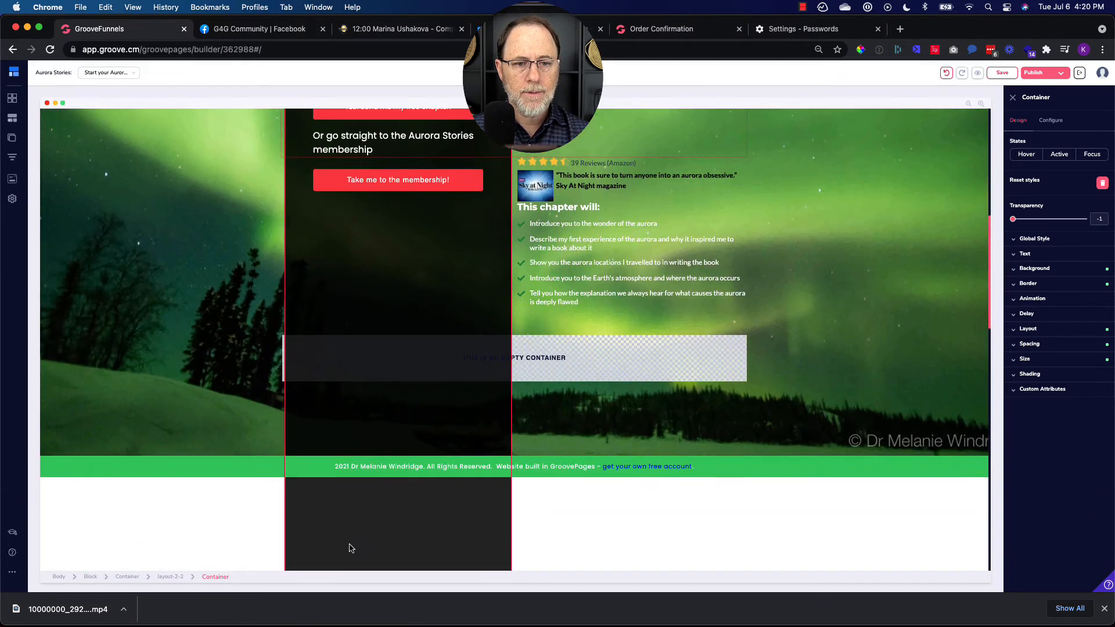
{"action": "scroll", "coordinate": [350, 548], "scroll_direction": "down", "scroll_amount": 2}
{"action": "scroll", "coordinate": [349, 548], "scroll_direction": "down", "scroll_amount": 9}
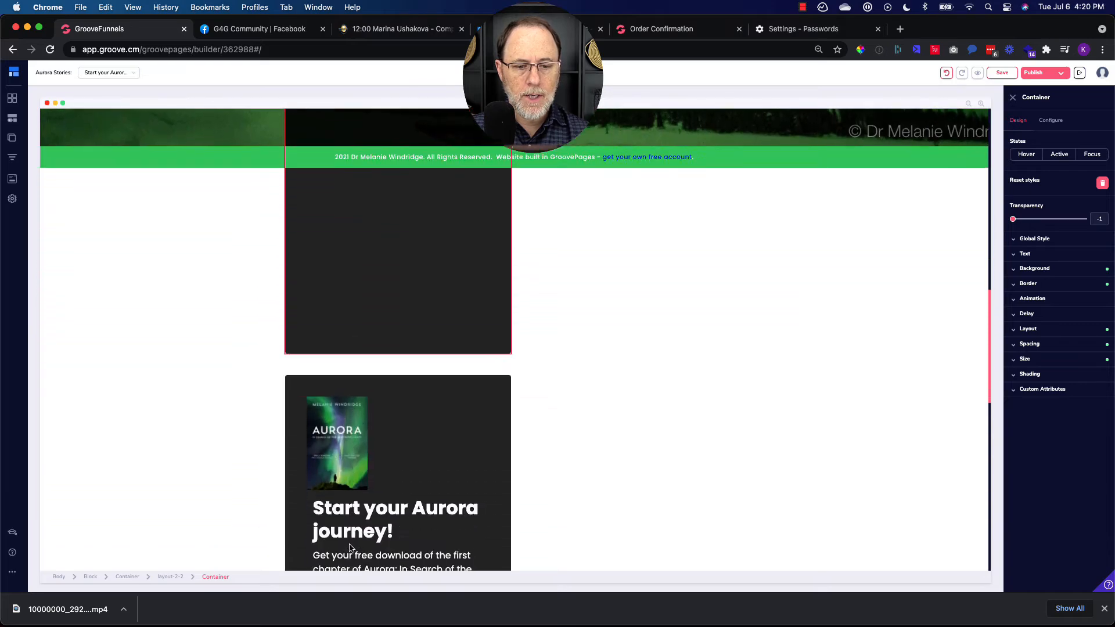
{"action": "scroll", "coordinate": [350, 545], "scroll_direction": "down", "scroll_amount": 6}
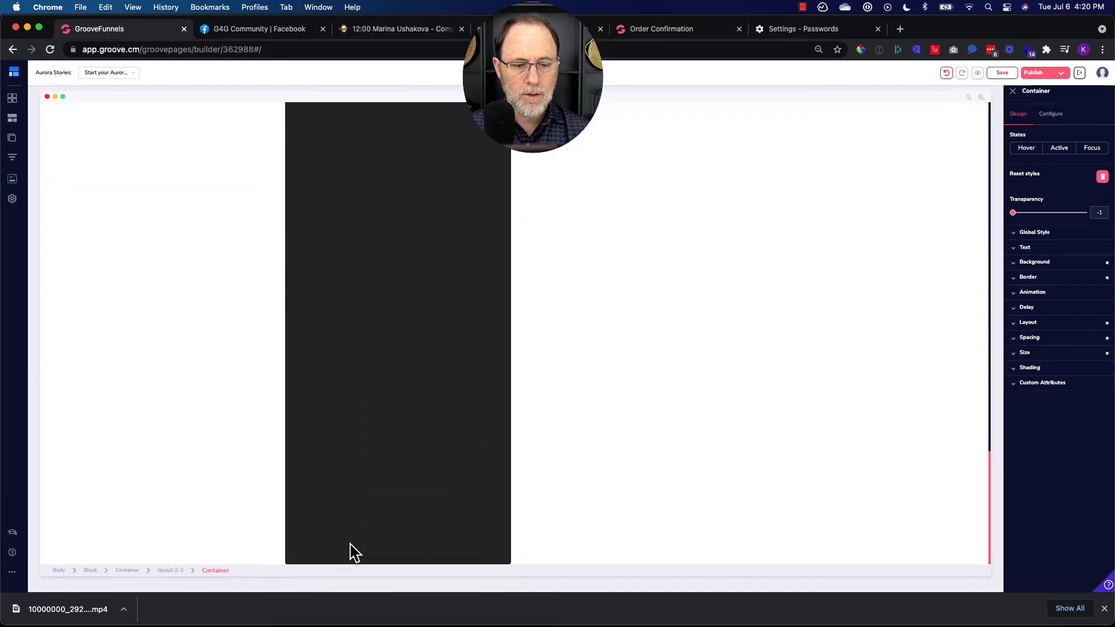
{"action": "scroll", "coordinate": [350, 543], "scroll_direction": "up", "scroll_amount": 8}
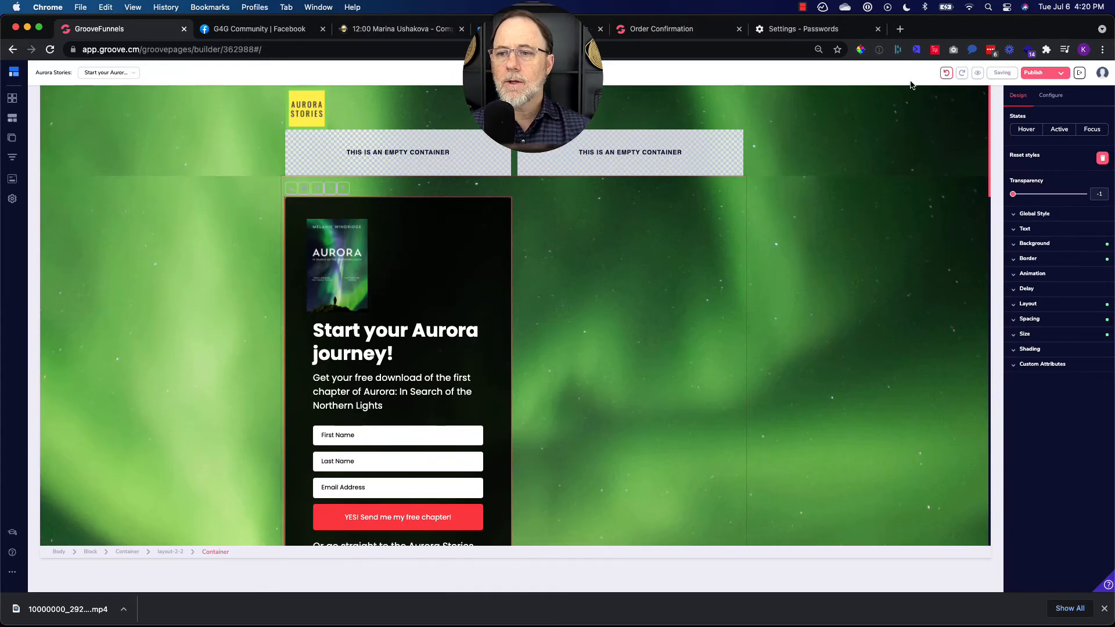
Undo the duplication of the form container and check the page layout.
{"action": "left_click", "coordinate": [944, 73]}
{"action": "scroll", "coordinate": [646, 232], "scroll_direction": "down", "scroll_amount": 5}
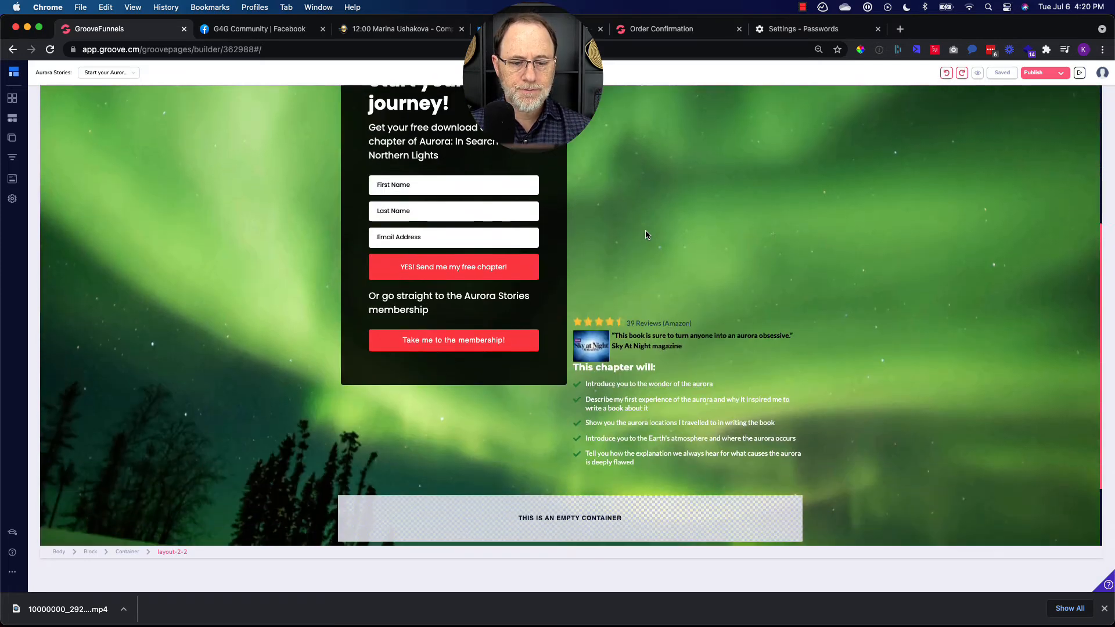
{"action": "scroll", "coordinate": [615, 336], "scroll_direction": "up", "scroll_amount": 5}
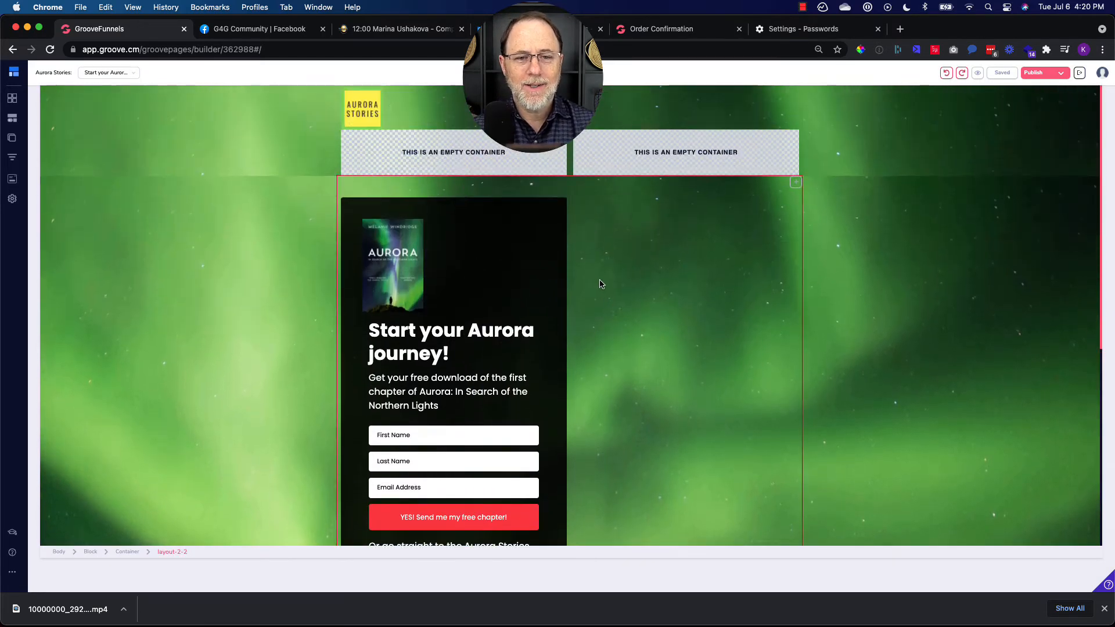
Check the form container's background color and set the left empty container below the logo to a #000000 background.
{"action": "left_click", "coordinate": [551, 274]}
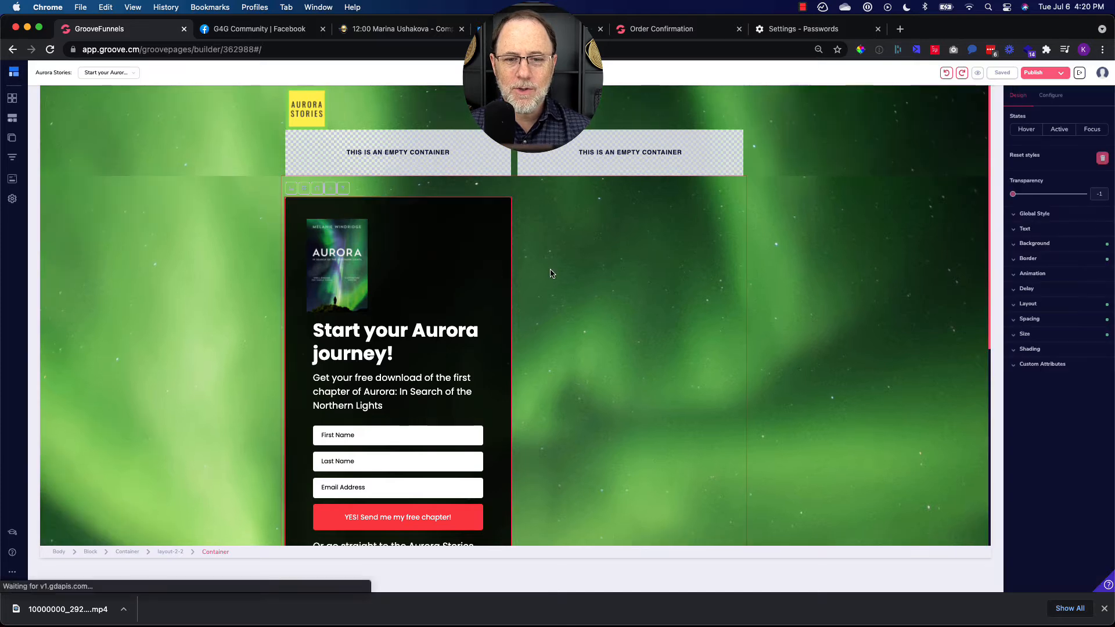
{"action": "left_click", "coordinate": [1043, 245]}
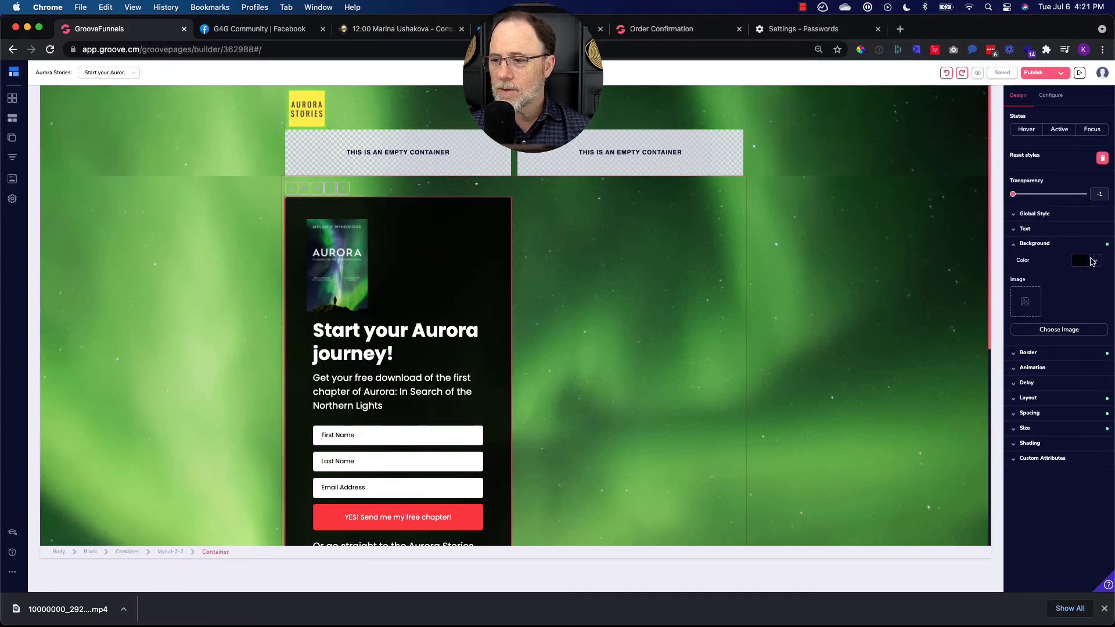
{"action": "left_click", "coordinate": [1092, 260]}
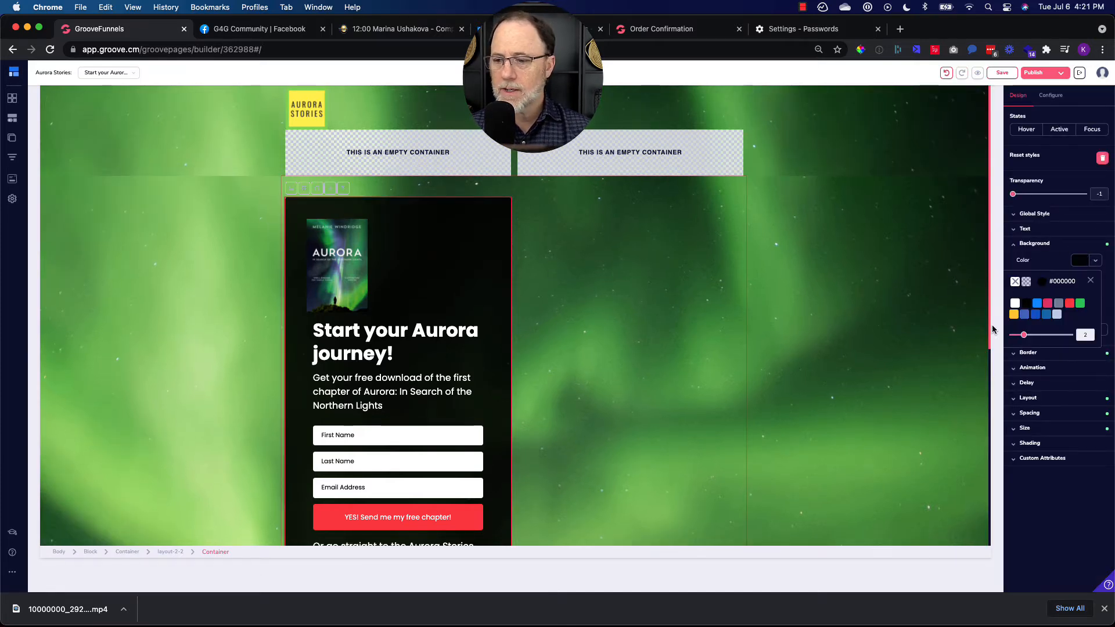
{"action": "left_click", "coordinate": [493, 168]}
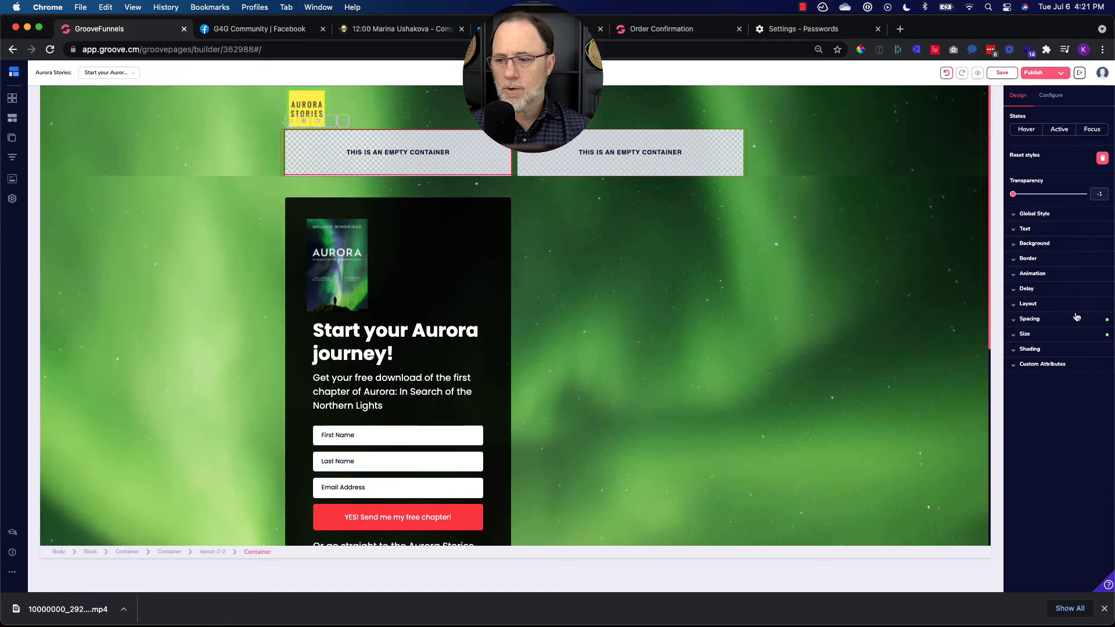
{"action": "left_click", "coordinate": [1048, 244]}
{"action": "left_click", "coordinate": [1093, 262]}
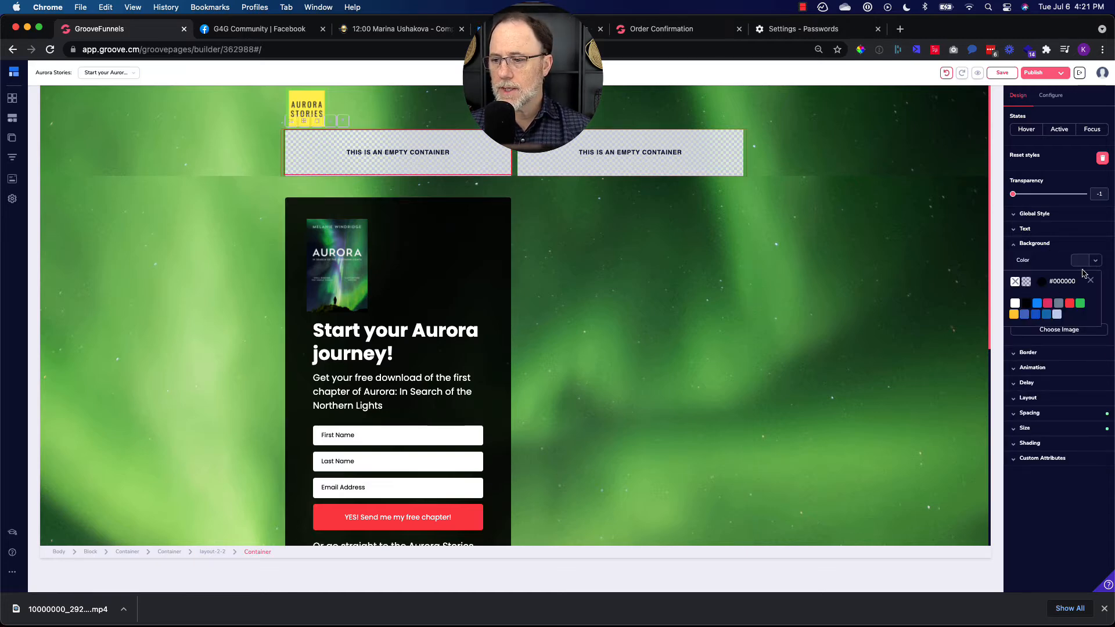
{"action": "left_click", "coordinate": [1026, 303]}
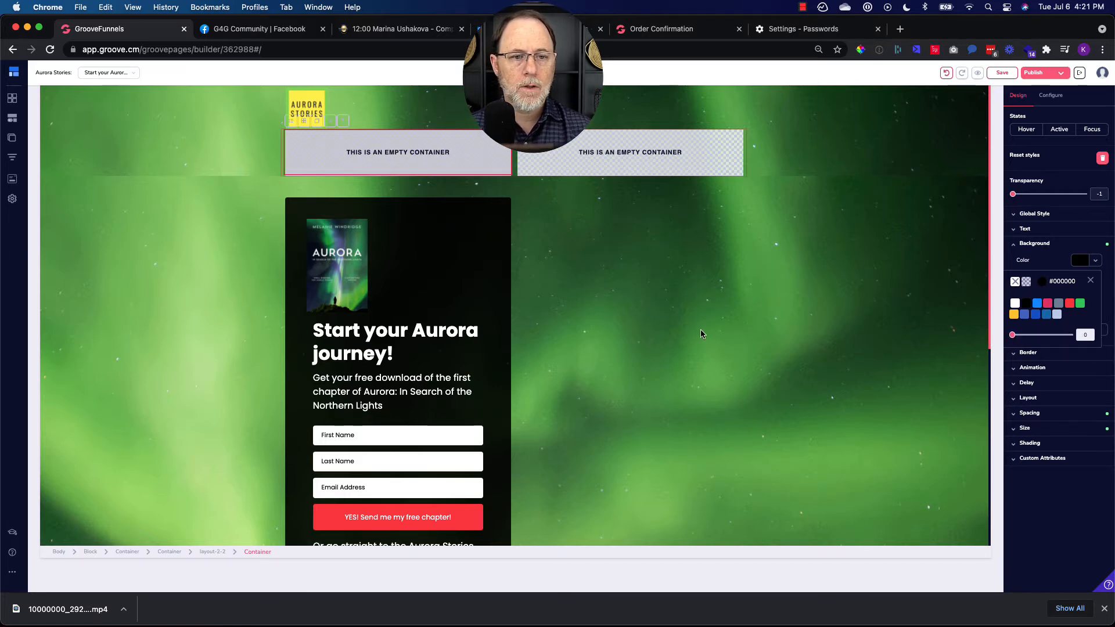
Move the Aurora book cover image out of the old form container into the new black container below the logo.
{"action": "left_click", "coordinate": [335, 268]}
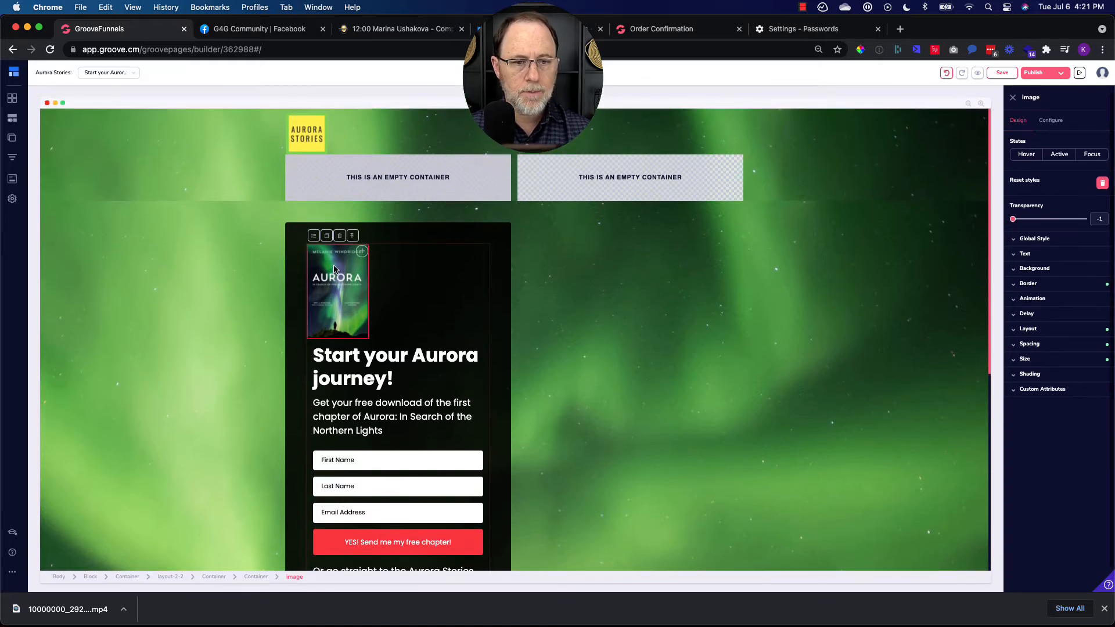
{"action": "left_click", "coordinate": [360, 172]}
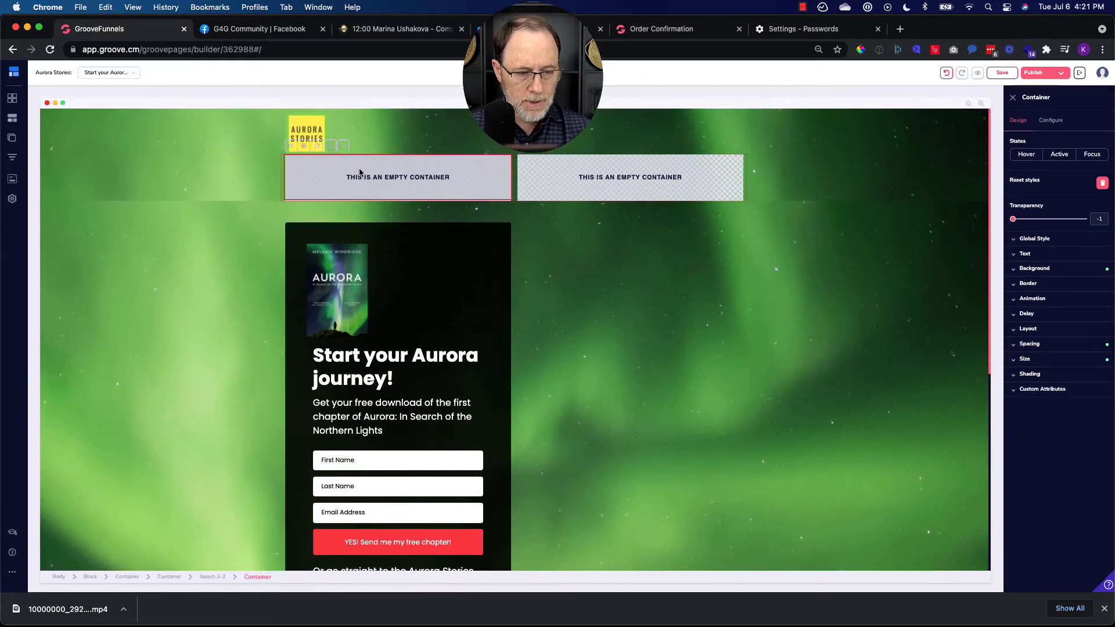
{"action": "left_click", "coordinate": [13, 117]}
{"action": "left_click_drag", "start_coordinate": [82, 248], "coordinate": [525, 184]}
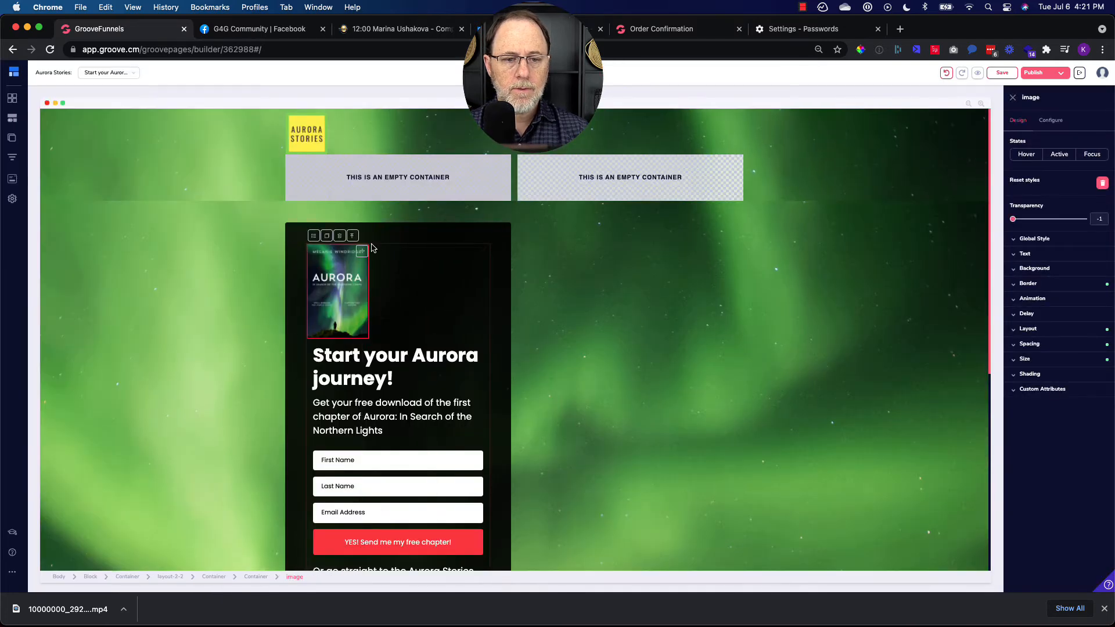
{"action": "left_click", "coordinate": [1057, 347]}
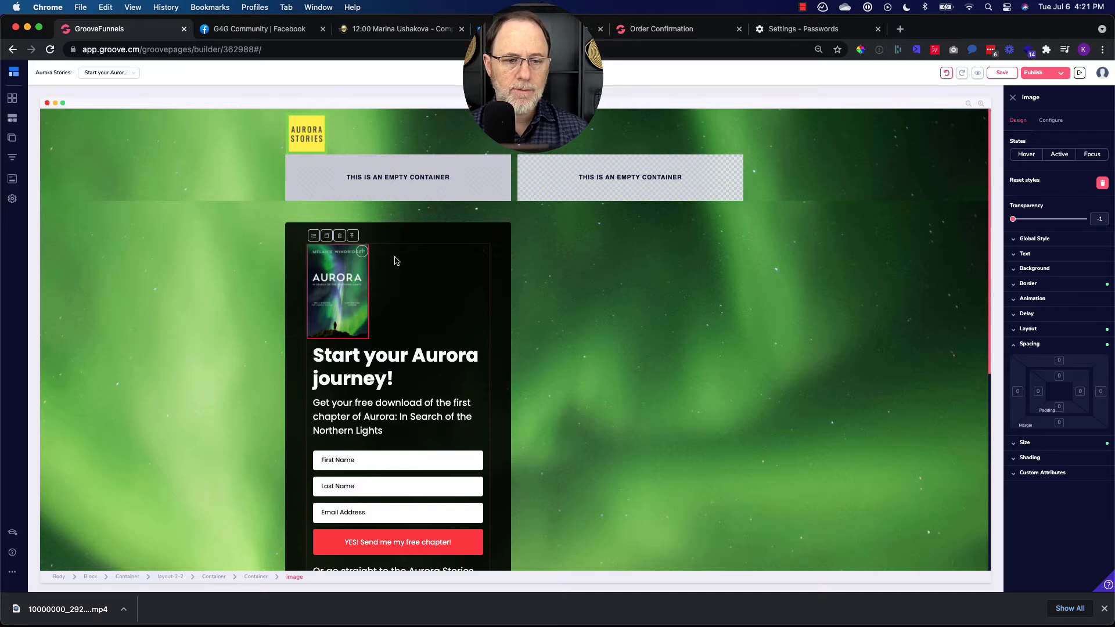
{"action": "left_click_drag", "start_coordinate": [363, 254], "coordinate": [367, 182]}
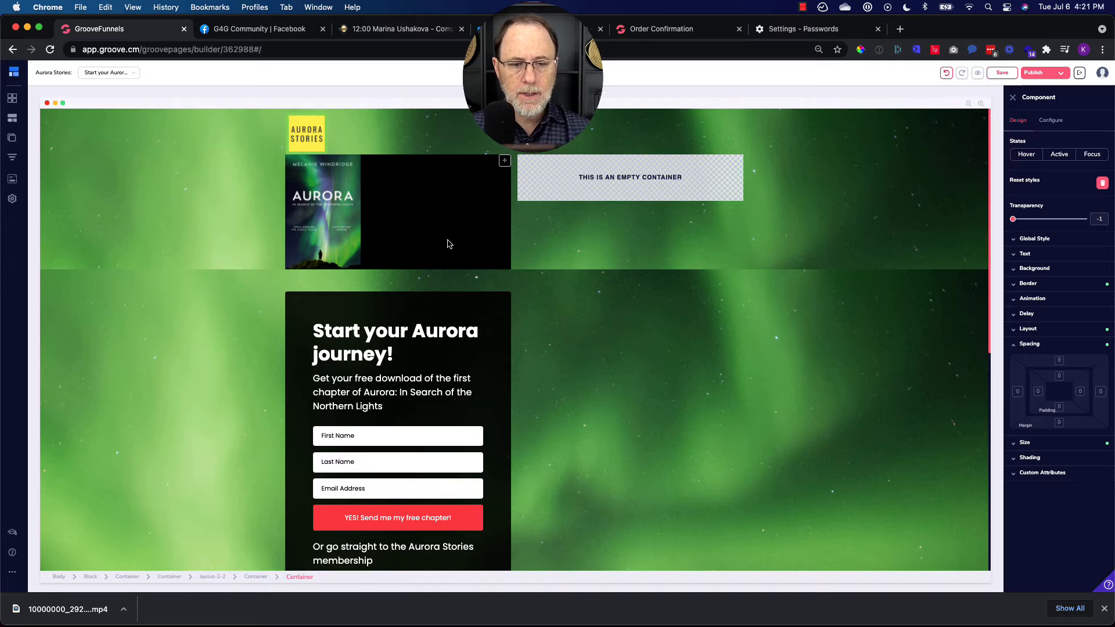
Check the old form container's spacing, and set the new book cover container's top, left and right padding to 45.
{"action": "left_click", "coordinate": [502, 305]}
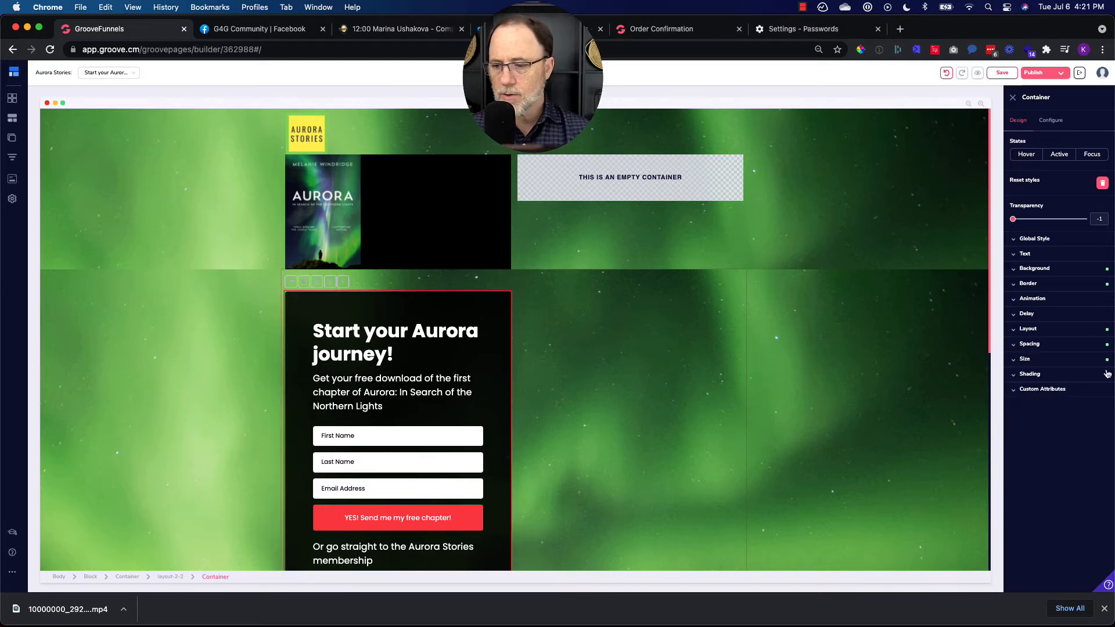
{"action": "left_click", "coordinate": [1029, 344]}
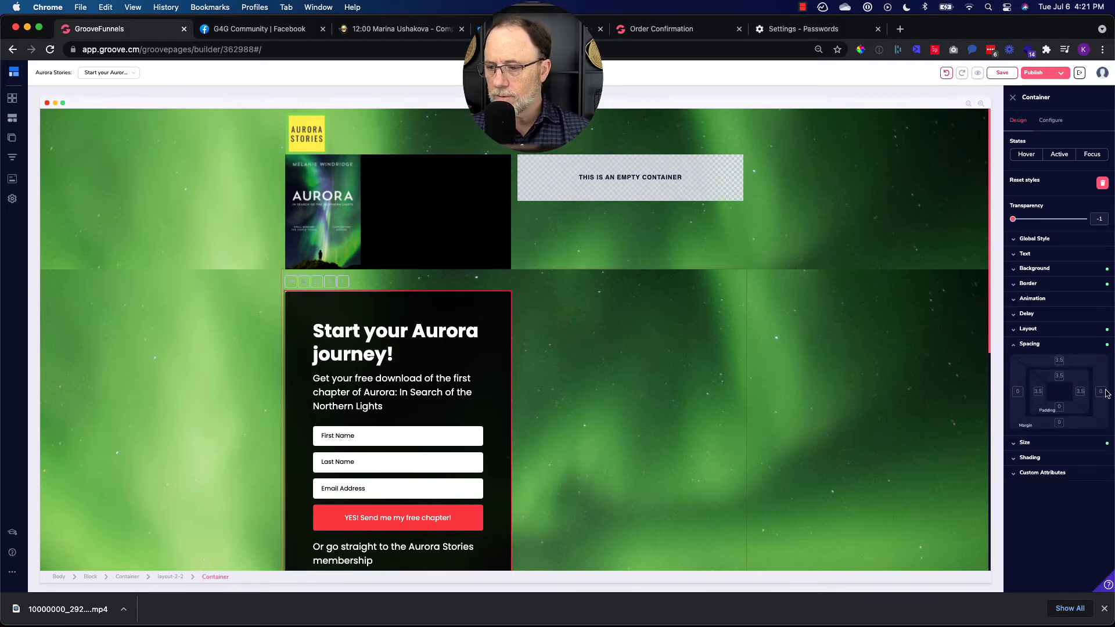
{"action": "left_click", "coordinate": [447, 231]}
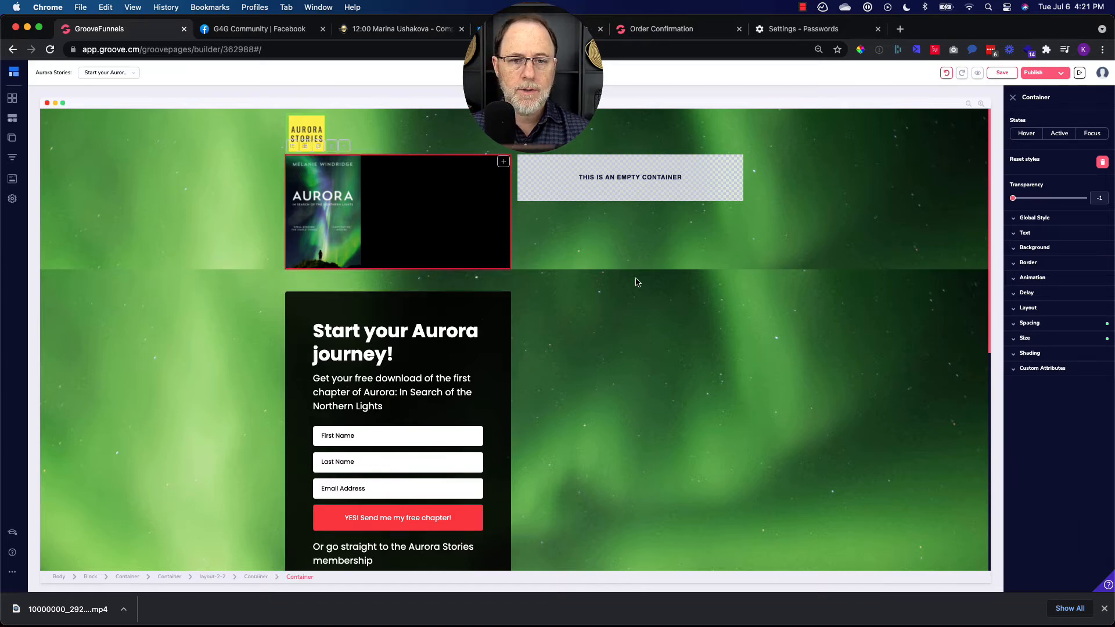
{"action": "left_click", "coordinate": [1043, 326]}
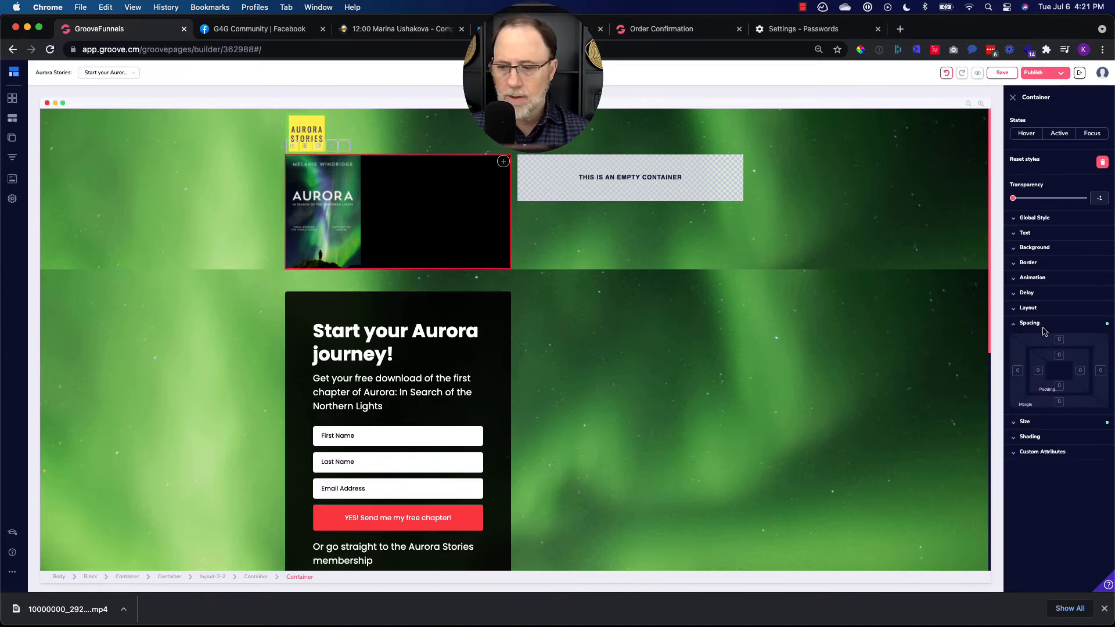
{"action": "left_click", "coordinate": [1059, 355]}
{"action": "left_click", "coordinate": [1037, 371], "text": "shift"}
{"action": "left_click", "coordinate": [1080, 370], "text": "shift"}
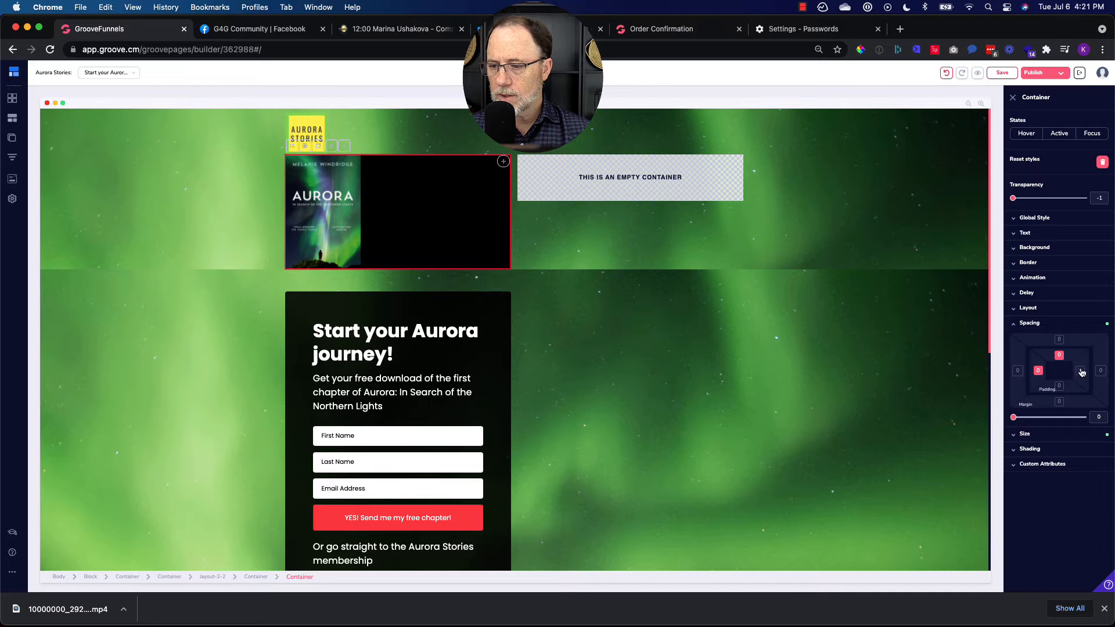
{"action": "left_click_drag", "start_coordinate": [1020, 419], "coordinate": [1046, 418]}
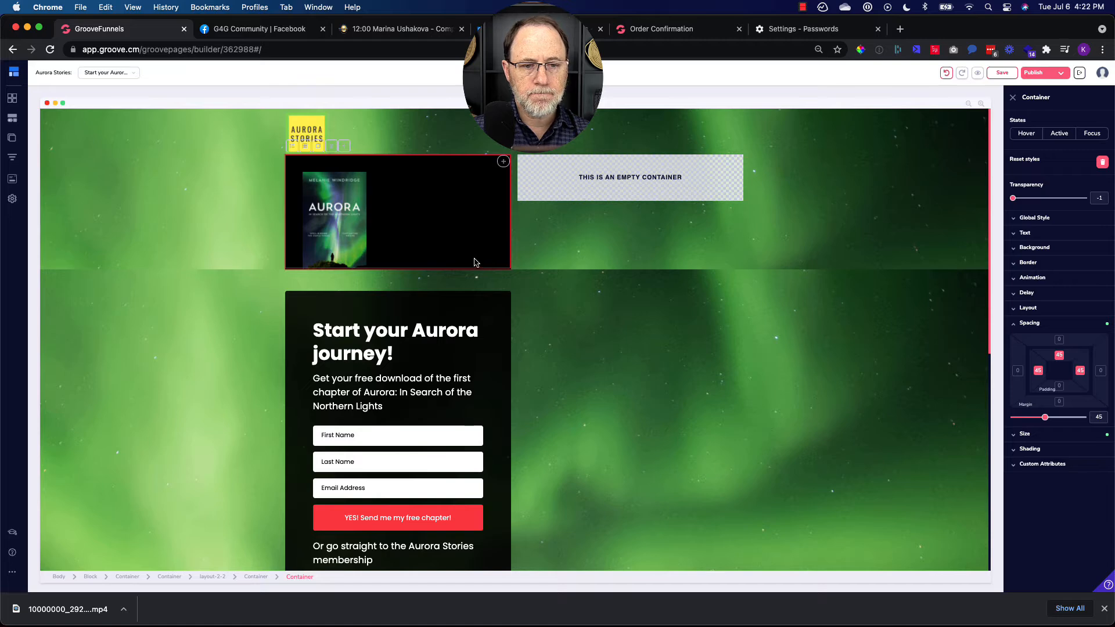
Move the "Start your Aurora journey!" heading and the free download paragraph below the book cover in the new container.
{"action": "left_click", "coordinate": [439, 327]}
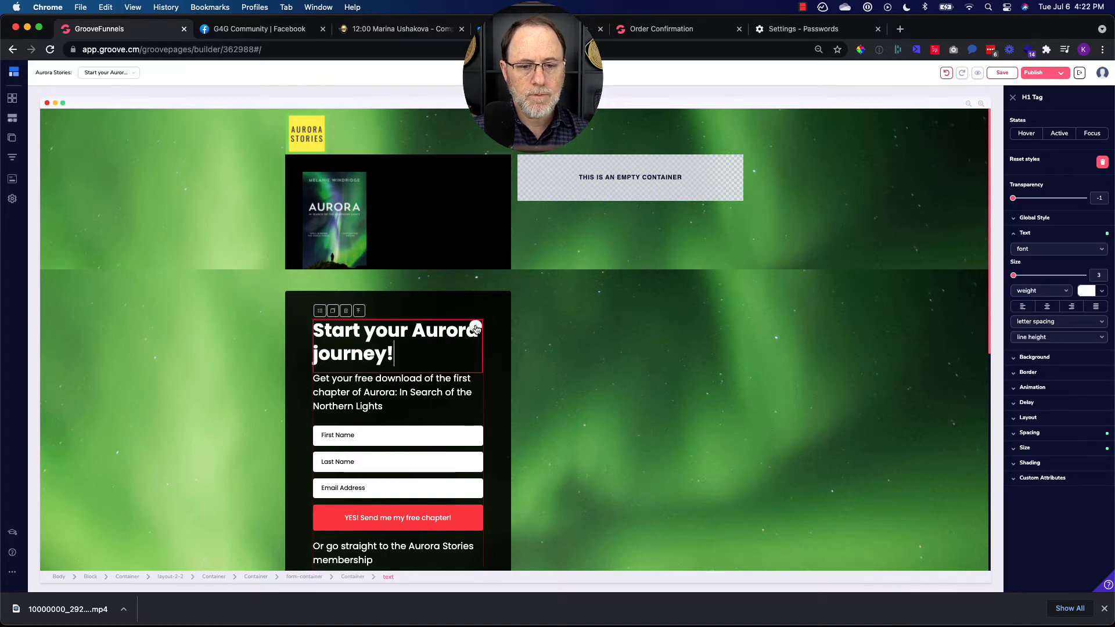
{"action": "left_click_drag", "start_coordinate": [475, 329], "coordinate": [429, 309]}
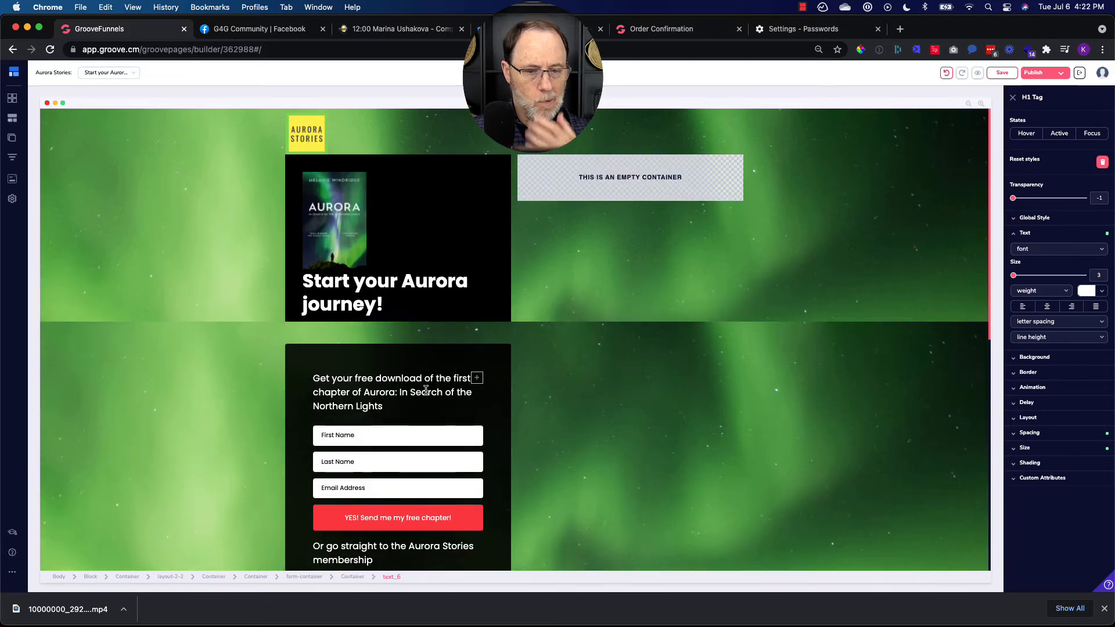
{"action": "left_click_drag", "start_coordinate": [477, 378], "coordinate": [376, 344]}
Move the whole form-container with its fields and buttons below the download paragraph in the new black container.
{"action": "scroll", "coordinate": [480, 371], "scroll_direction": "down", "scroll_amount": 2}
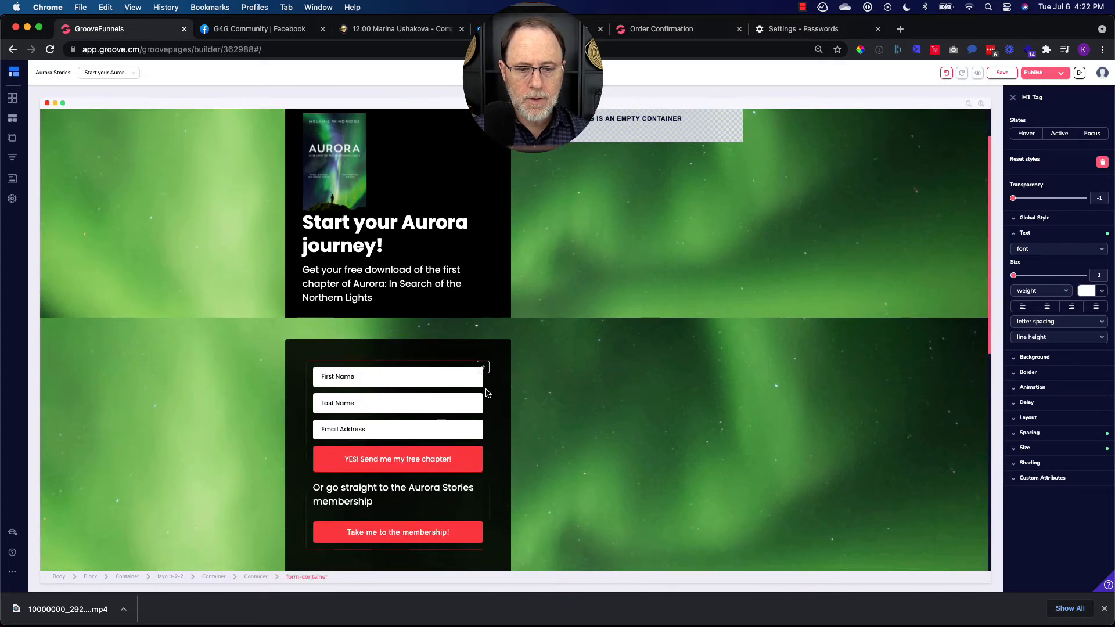
{"action": "left_click", "coordinate": [485, 392]}
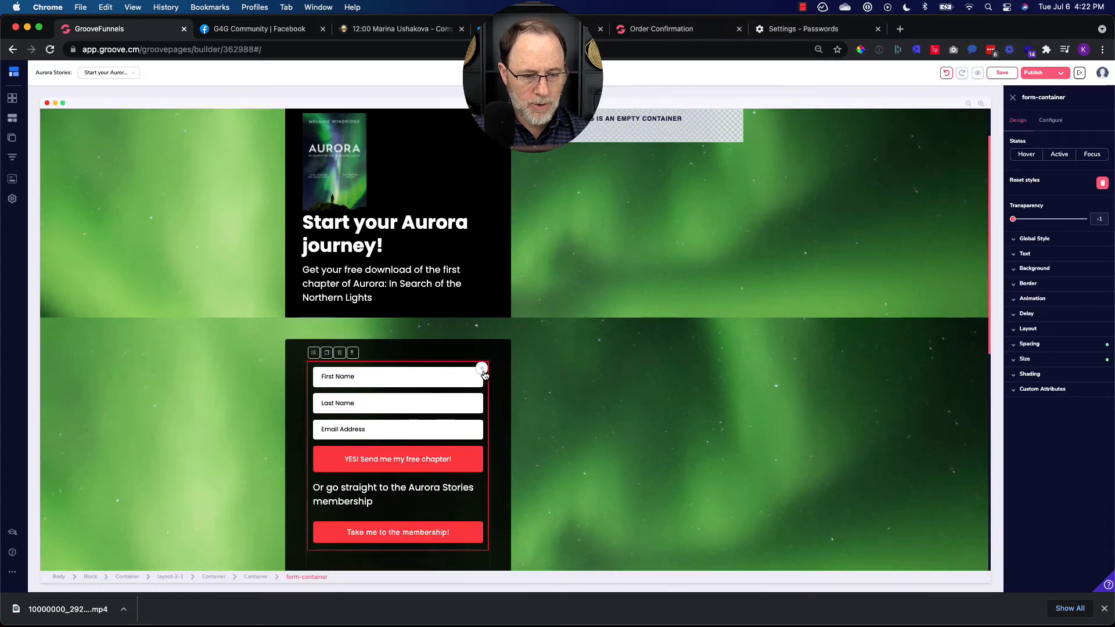
{"action": "left_click_drag", "start_coordinate": [484, 374], "coordinate": [414, 471]}
{"action": "scroll", "coordinate": [430, 453], "scroll_direction": "down", "scroll_amount": 5}
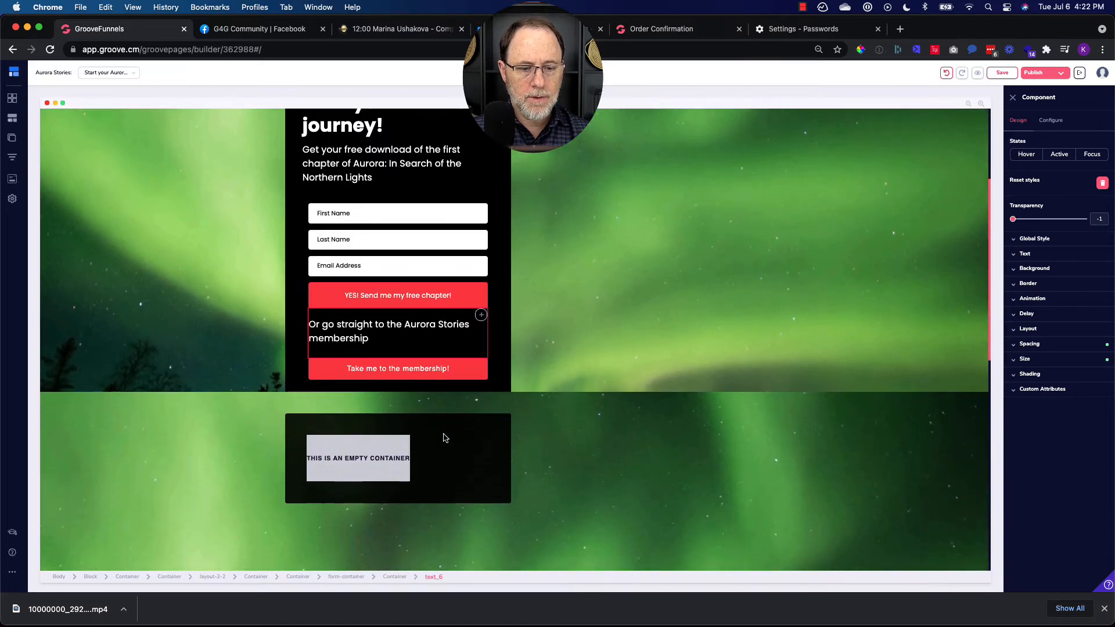
Examine the page layout from the relocated form down to the reviews and the empty container below them.
{"action": "scroll", "coordinate": [443, 438], "scroll_direction": "down", "scroll_amount": 2}
{"action": "scroll", "coordinate": [443, 437], "scroll_direction": "up", "scroll_amount": 3}
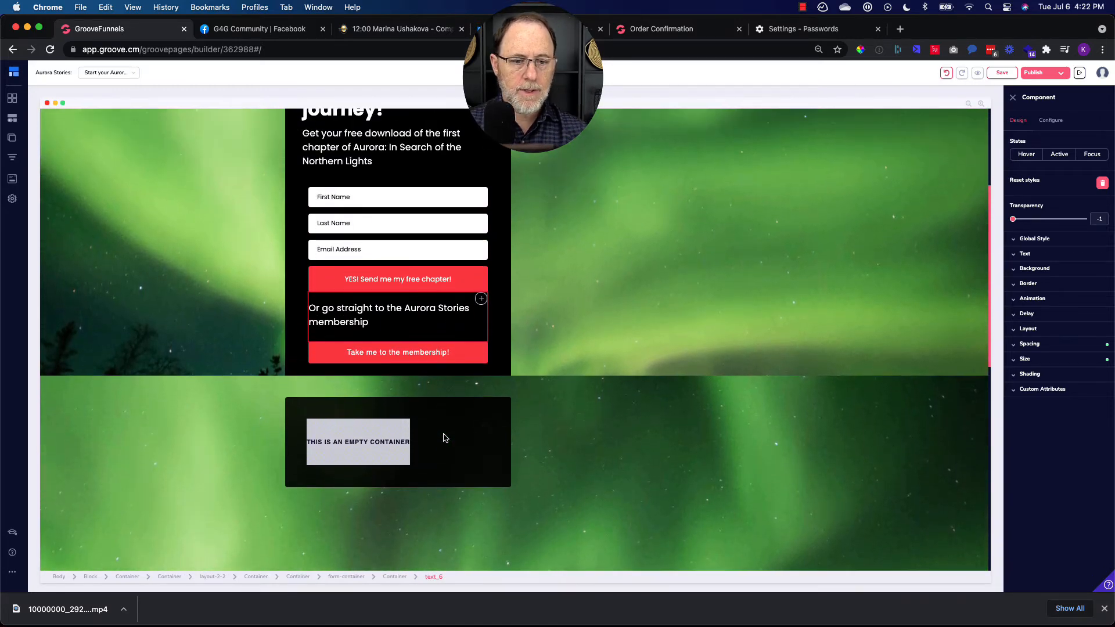
{"action": "scroll", "coordinate": [444, 438], "scroll_direction": "up", "scroll_amount": 1}
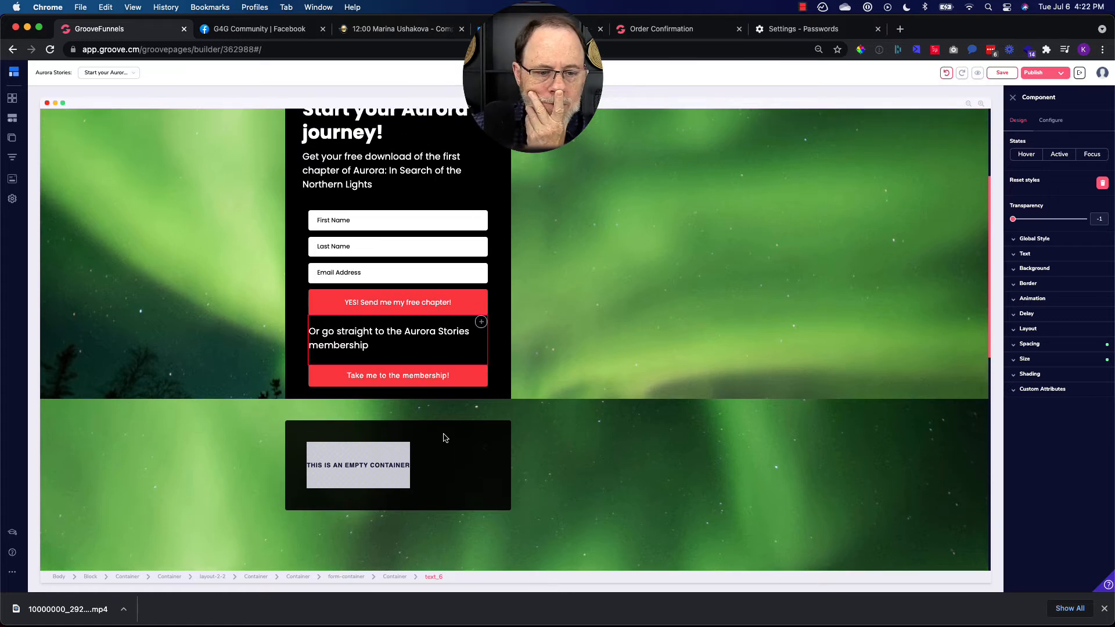
{"action": "scroll", "coordinate": [445, 438], "scroll_direction": "up", "scroll_amount": 1}
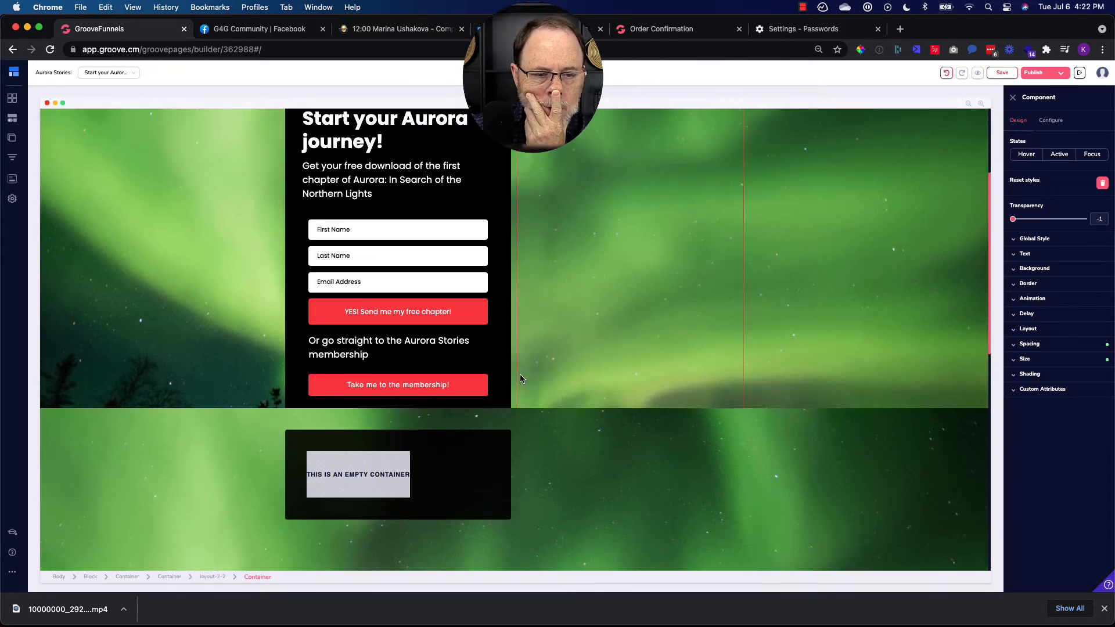
{"action": "scroll", "coordinate": [520, 378], "scroll_direction": "up", "scroll_amount": 3}
{"action": "scroll", "coordinate": [520, 378], "scroll_direction": "down", "scroll_amount": 6}
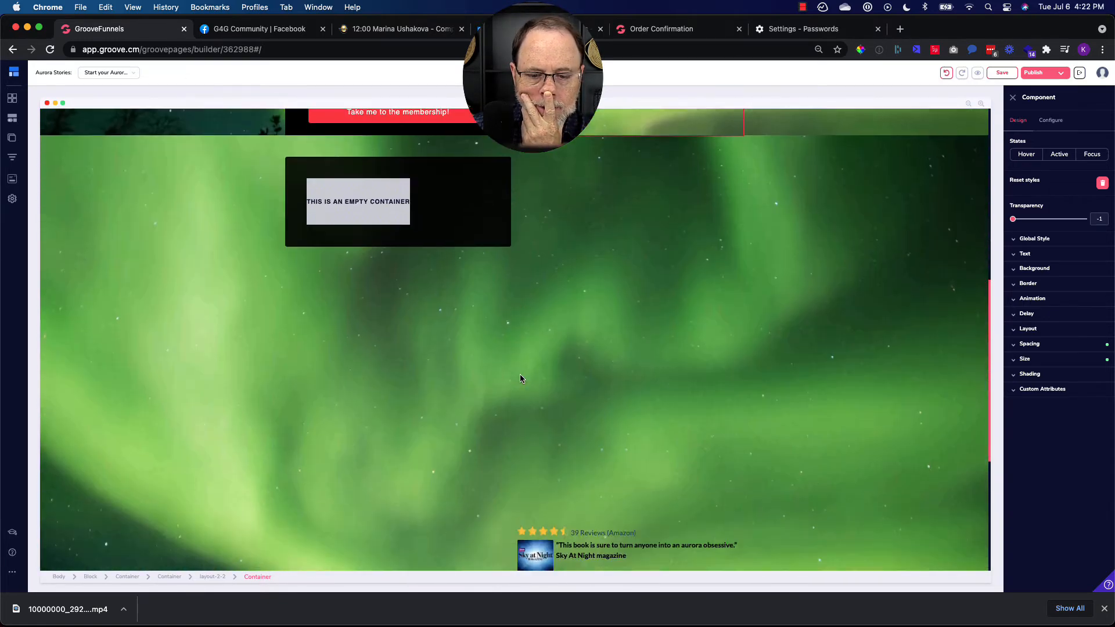
{"action": "scroll", "coordinate": [521, 379], "scroll_direction": "down", "scroll_amount": 5}
{"action": "scroll", "coordinate": [520, 378], "scroll_direction": "up", "scroll_amount": 2}
Inspect how the reviews column and its "This chapter will:" checklist items are nested in containers.
{"action": "left_click", "coordinate": [637, 350]}
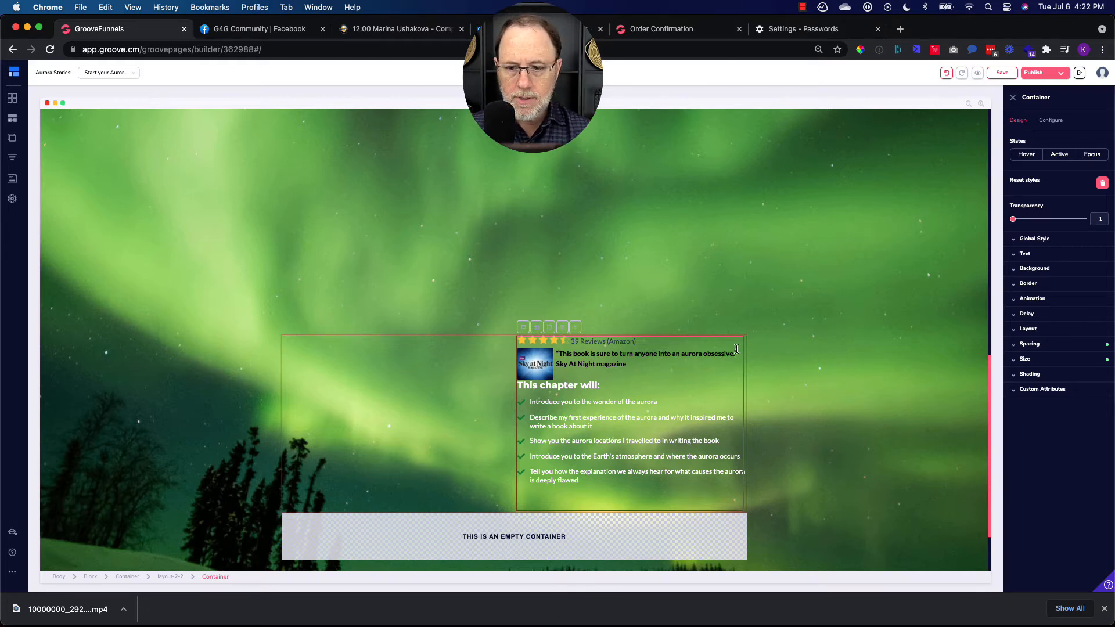
{"action": "left_click", "coordinate": [589, 481]}
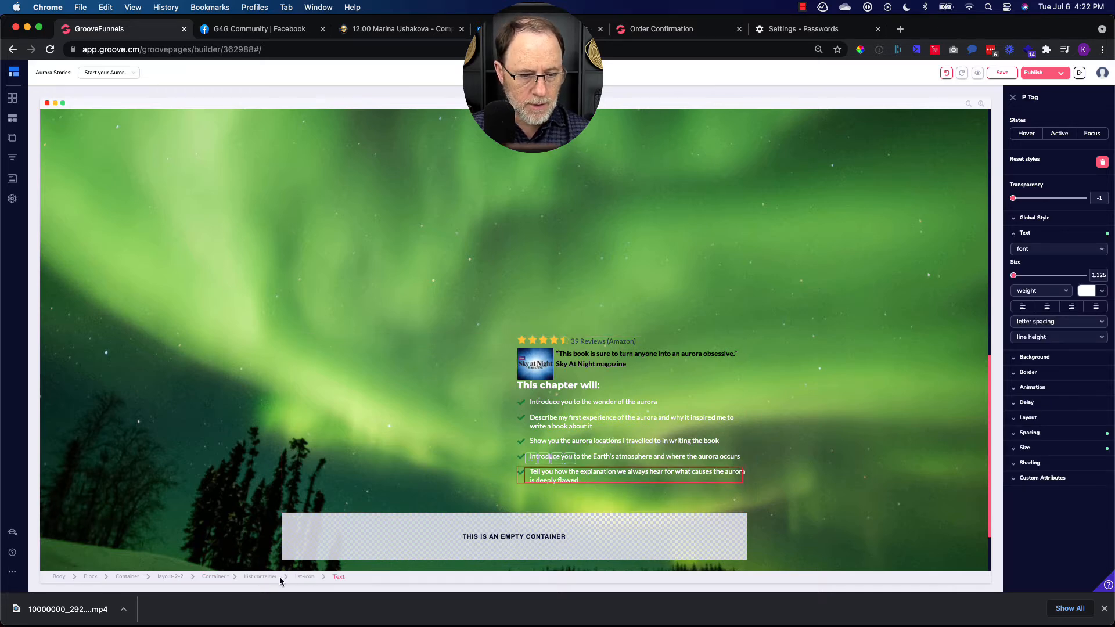
{"action": "left_click", "coordinate": [260, 578]}
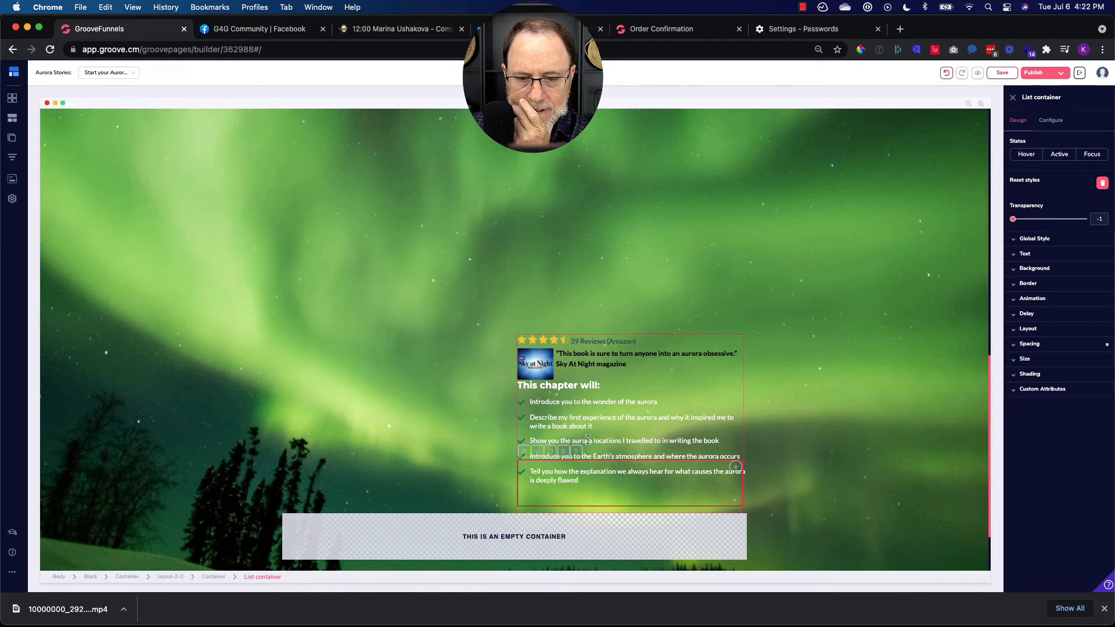
{"action": "left_click", "coordinate": [590, 399]}
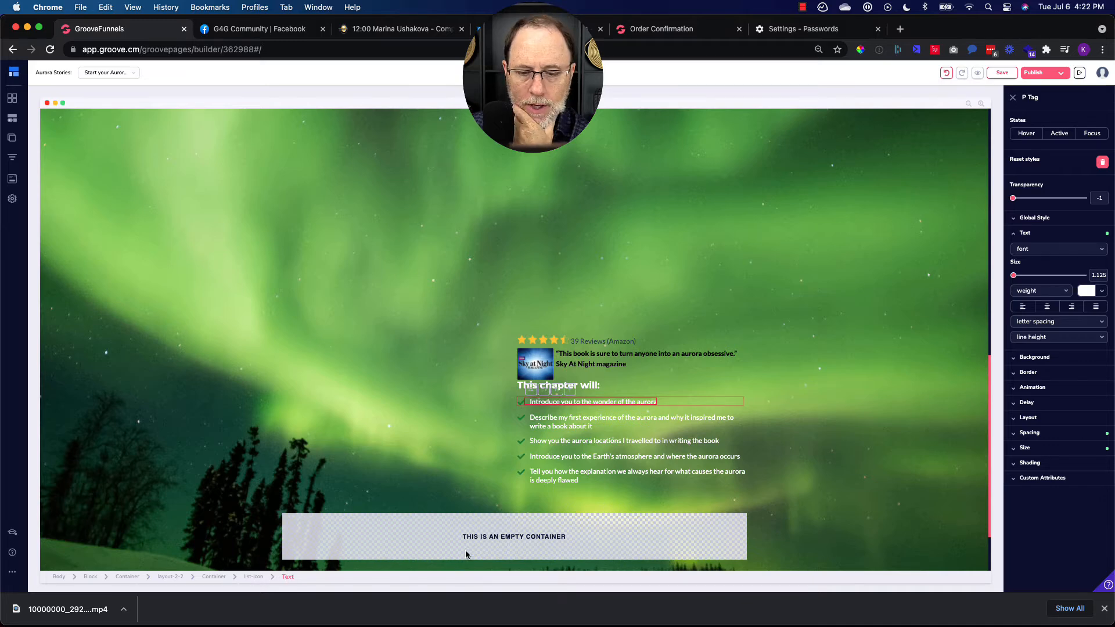
{"action": "left_click", "coordinate": [573, 475]}
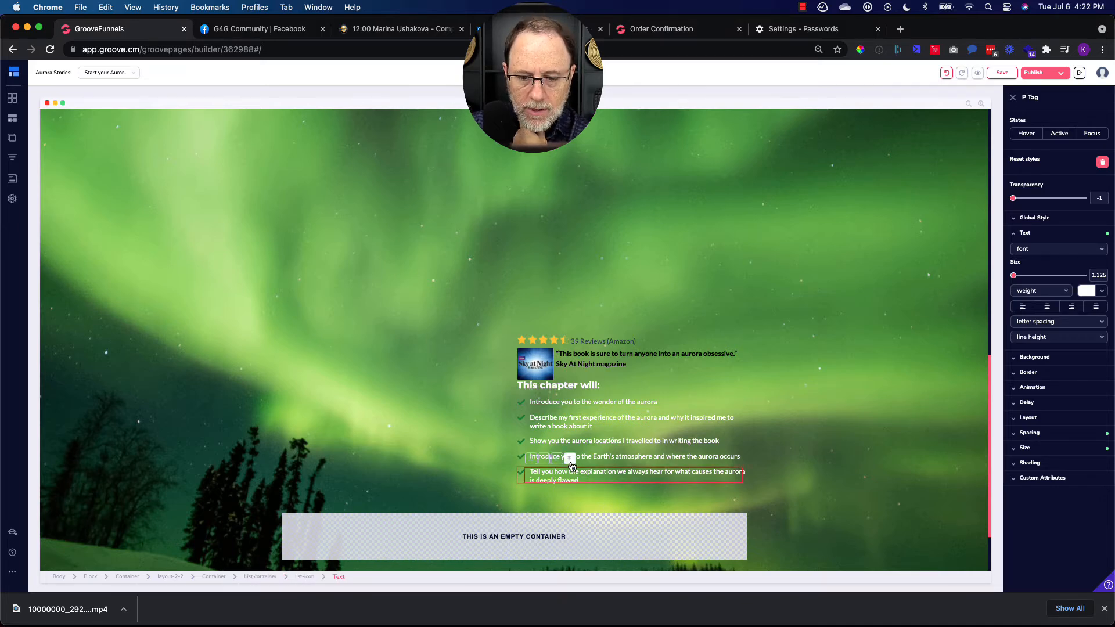
{"action": "left_click", "coordinate": [570, 460]}
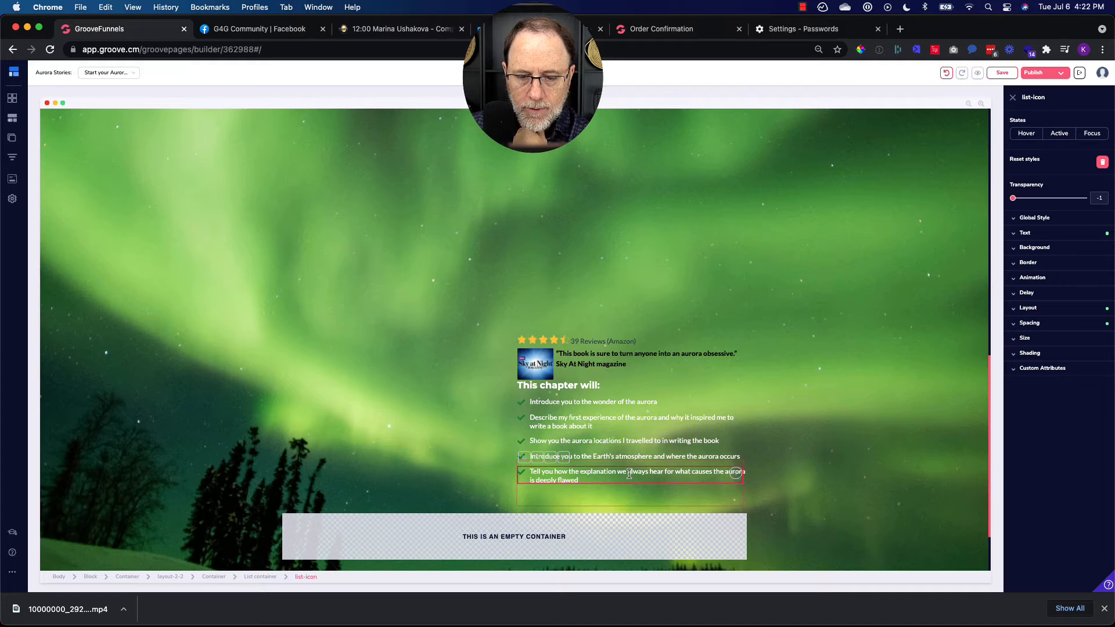
Move the "Introduce you to the Earth's atmosphere" checklist item into the list container that holds the last item.
{"action": "left_click", "coordinate": [650, 456]}
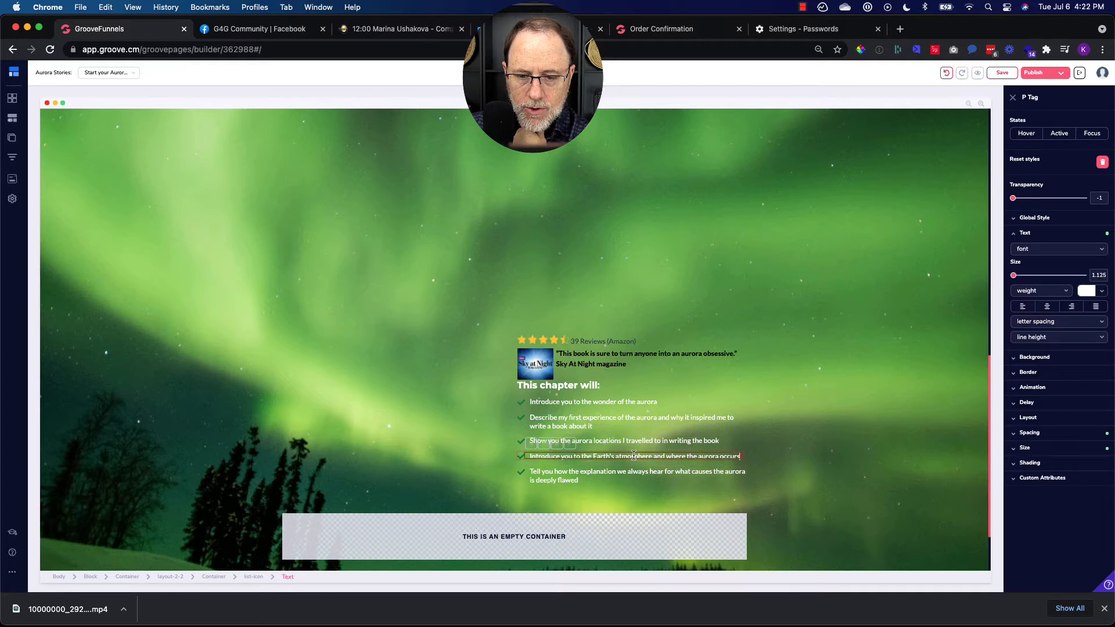
{"action": "left_click", "coordinate": [570, 447]}
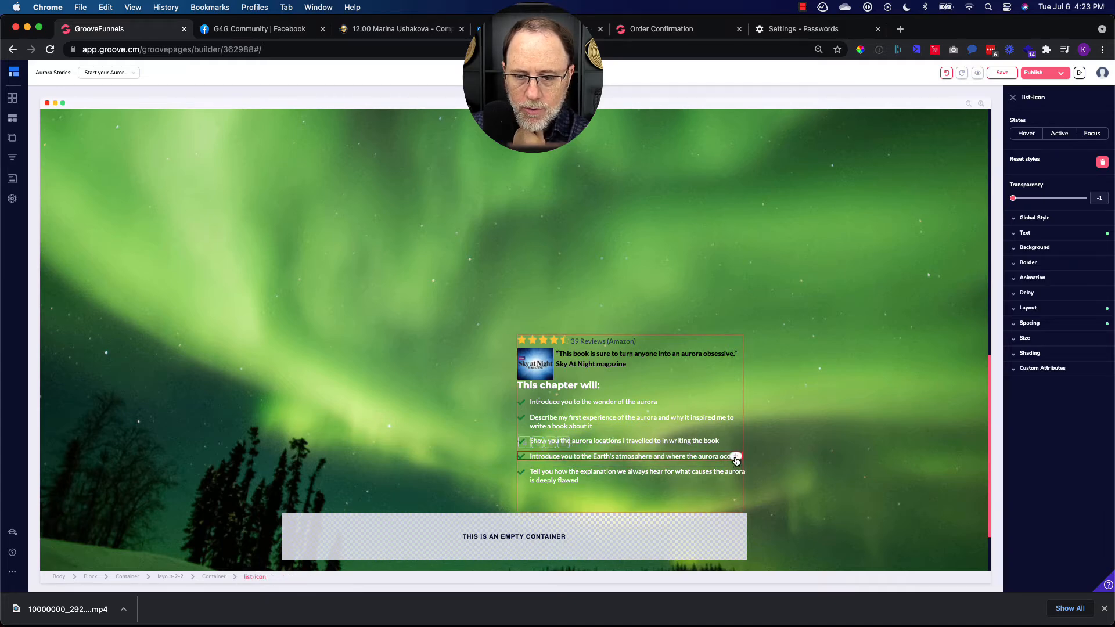
{"action": "left_click_drag", "start_coordinate": [736, 458], "coordinate": [715, 492]}
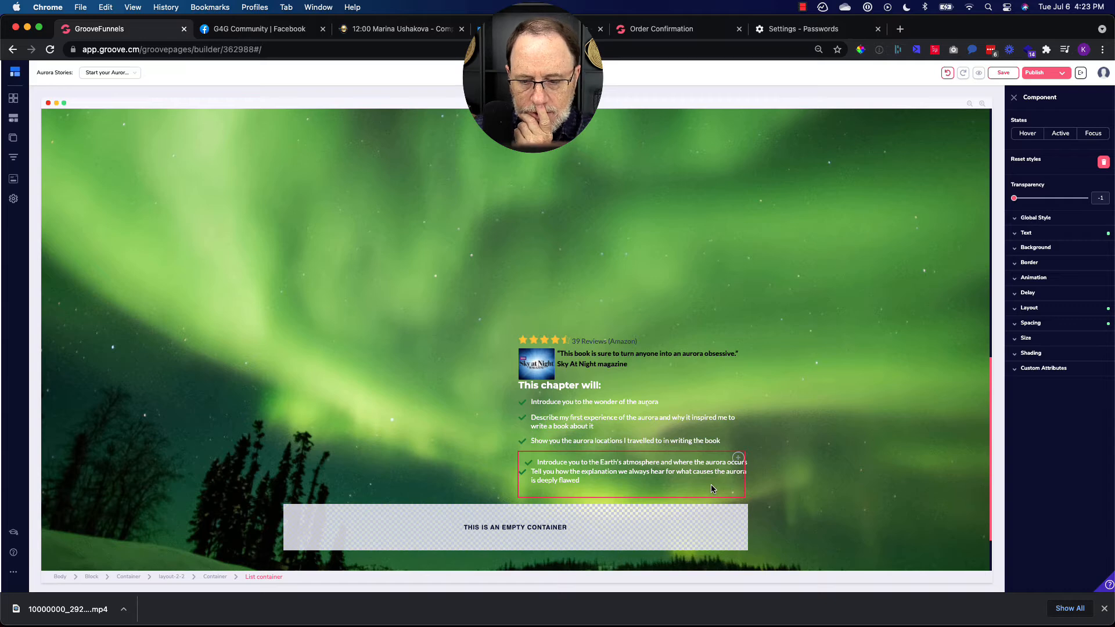
Undo the last checklist item move, and add an empty container above the star-rating row in the reviews column.
{"action": "left_click", "coordinate": [946, 74]}
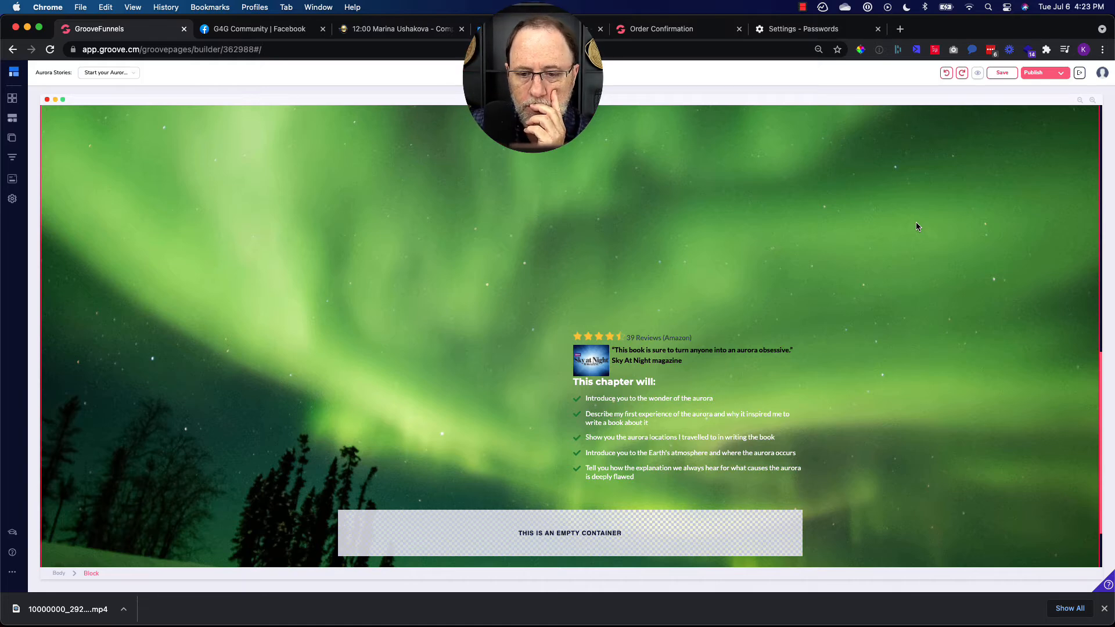
{"action": "scroll", "coordinate": [746, 284], "scroll_direction": "down", "scroll_amount": 1}
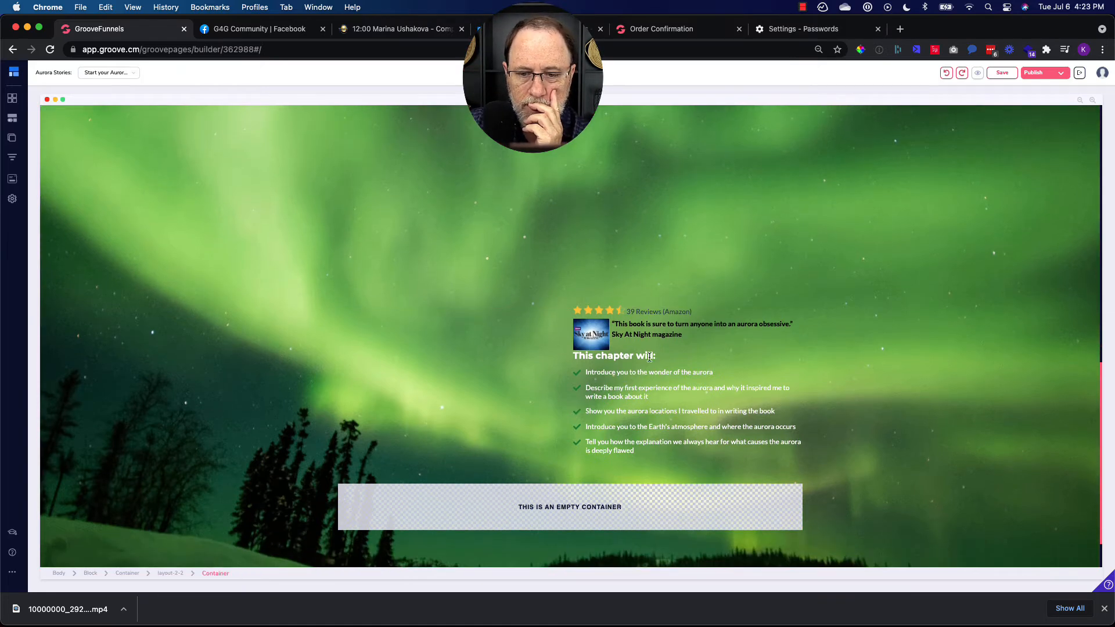
{"action": "left_click", "coordinate": [14, 119]}
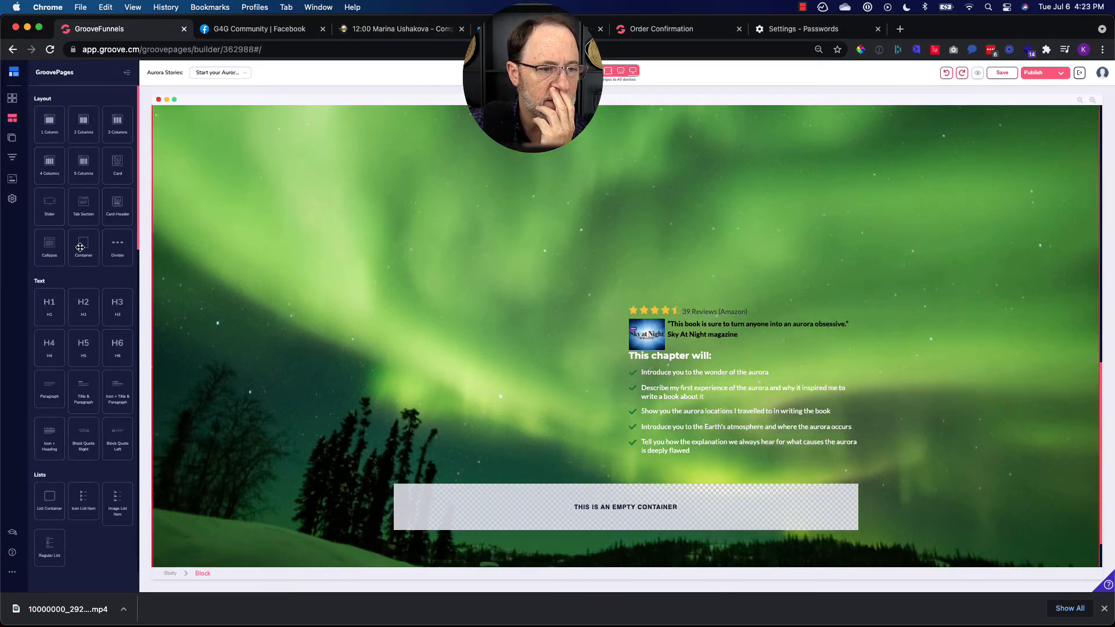
{"action": "left_click_drag", "start_coordinate": [98, 267], "coordinate": [704, 332]}
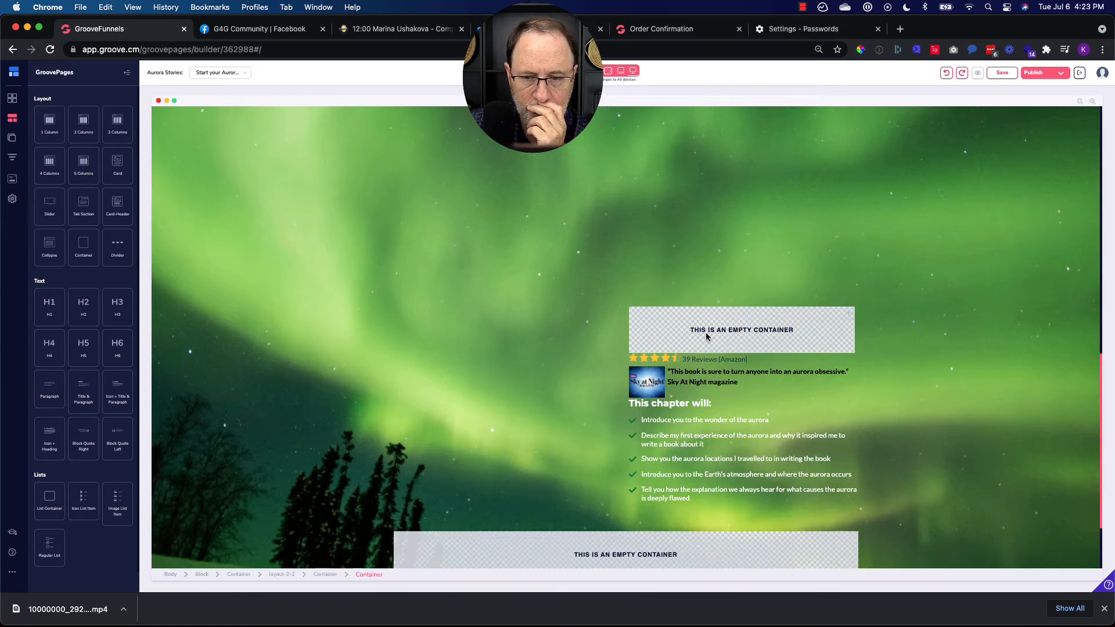
Move the "39 Reviews (Amazon)" star-rating row into the new empty container above it.
{"action": "left_click", "coordinate": [695, 334]}
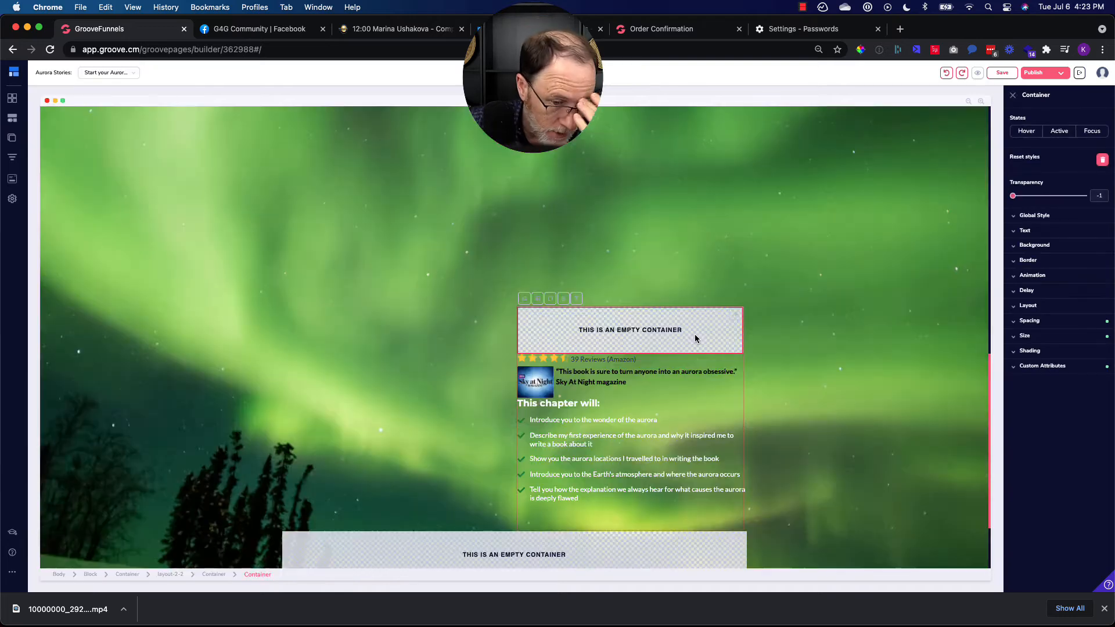
{"action": "left_click", "coordinate": [661, 357]}
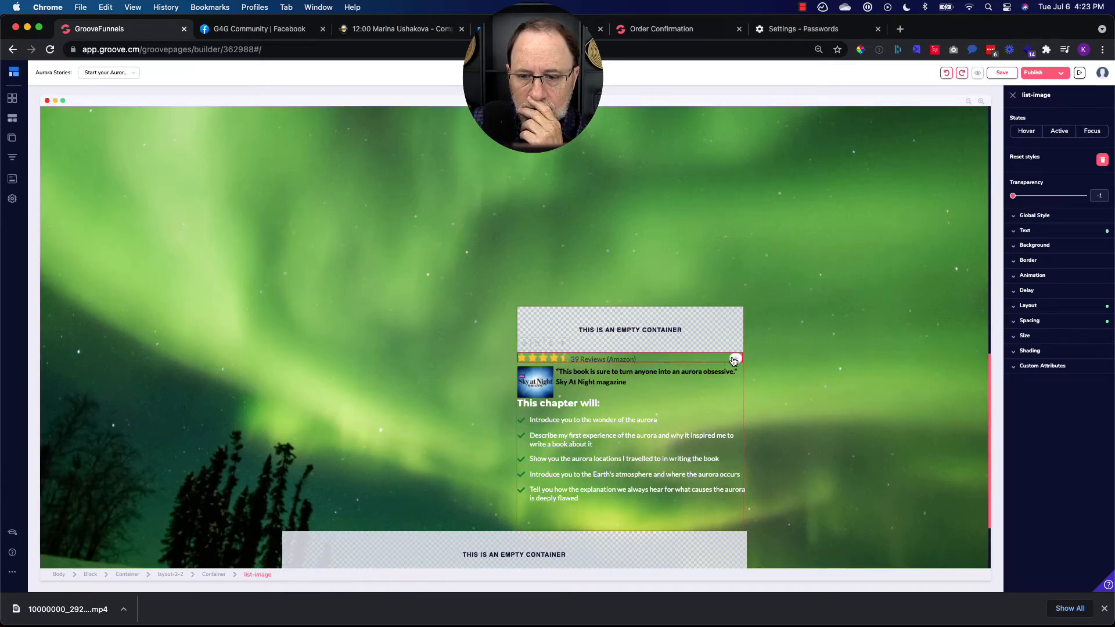
{"action": "left_click_drag", "start_coordinate": [734, 360], "coordinate": [740, 340]}
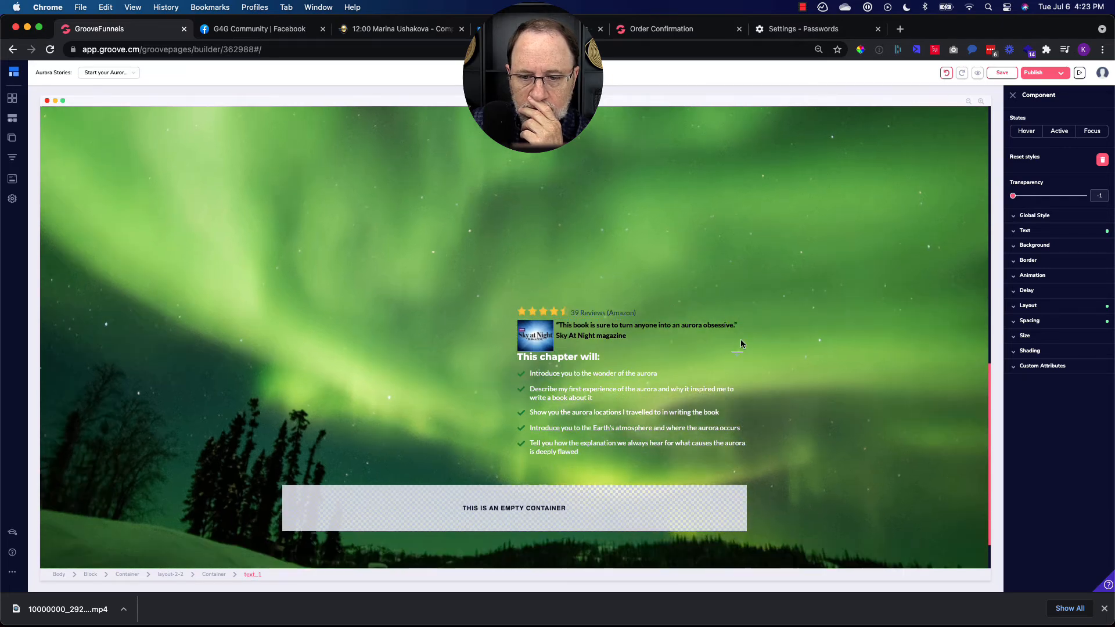
Try to move the "This chapter will:" heading within the reviews column.
{"action": "left_click", "coordinate": [733, 328]}
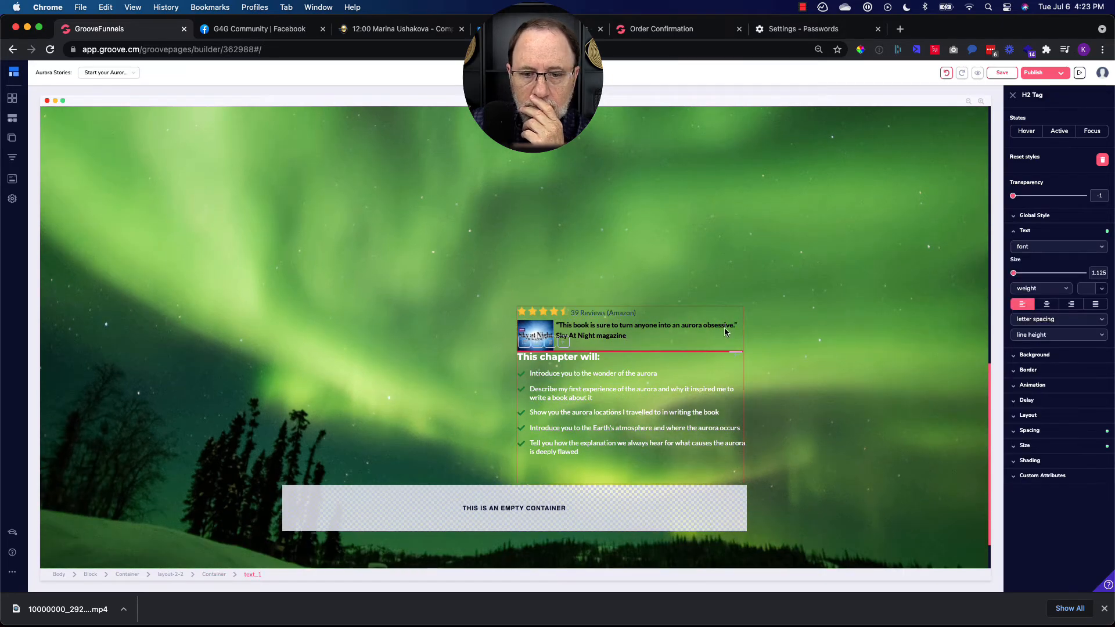
{"action": "left_click", "coordinate": [664, 360]}
{"action": "left_click_drag", "start_coordinate": [735, 358], "coordinate": [656, 369]}
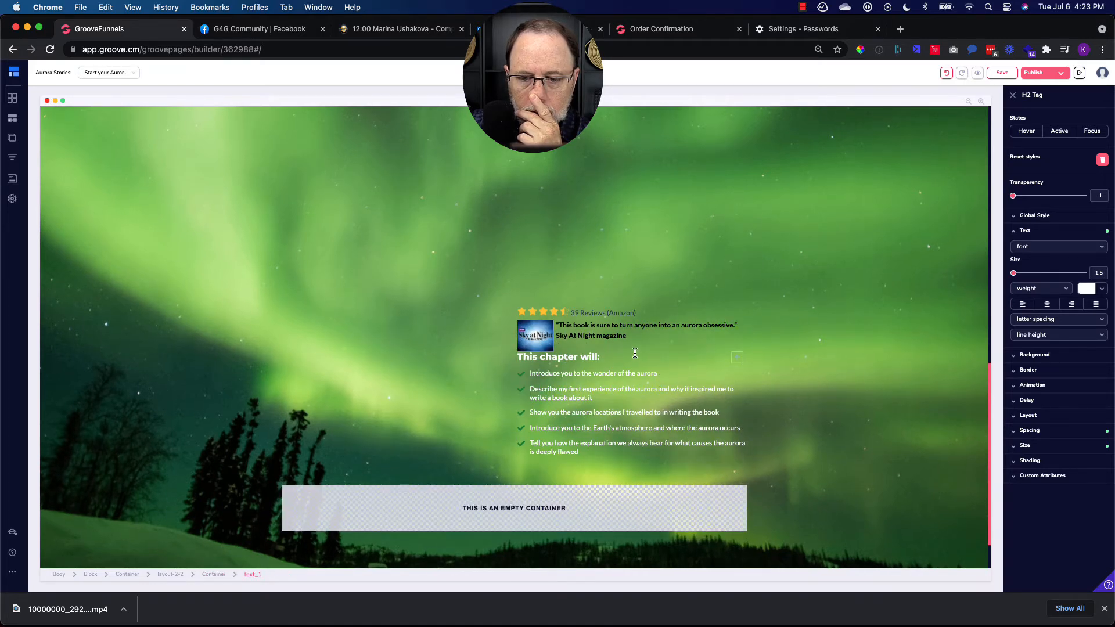
Check the spacing settings of the container holding the reviews and the checklist.
{"action": "left_click", "coordinate": [212, 575]}
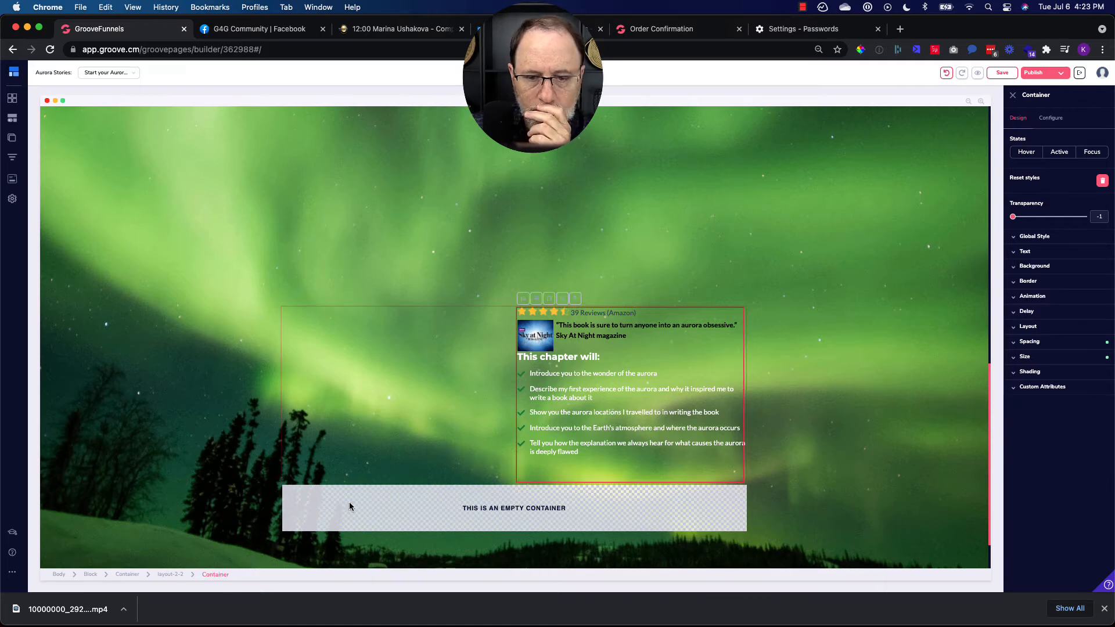
{"action": "scroll", "coordinate": [511, 444], "scroll_direction": "up", "scroll_amount": 3}
{"action": "scroll", "coordinate": [511, 445], "scroll_direction": "up", "scroll_amount": 8}
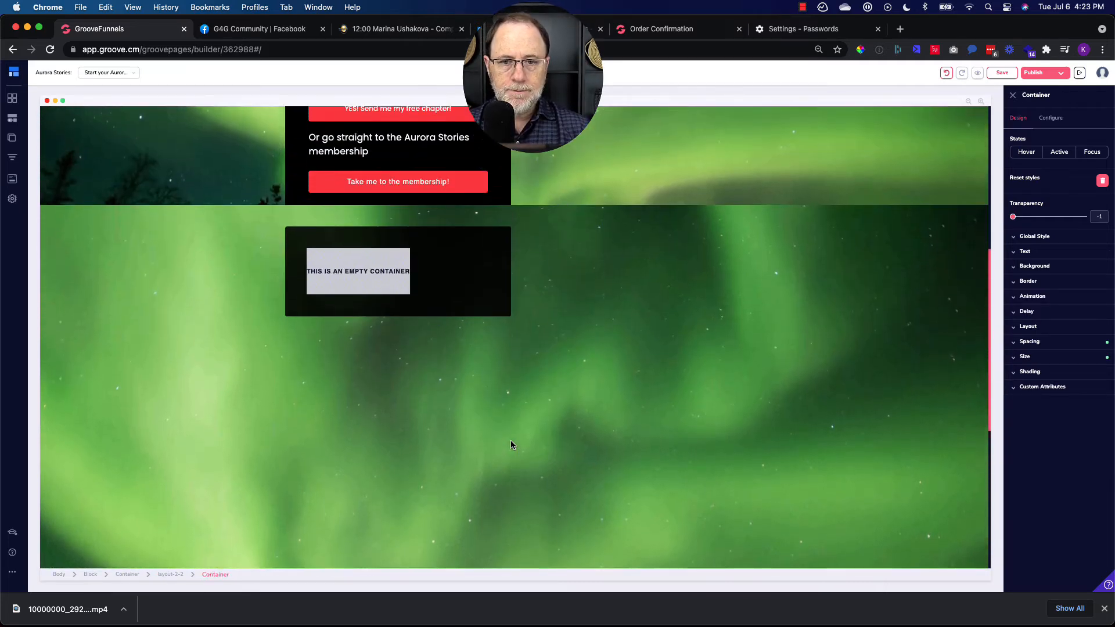
{"action": "scroll", "coordinate": [510, 444], "scroll_direction": "down", "scroll_amount": 8}
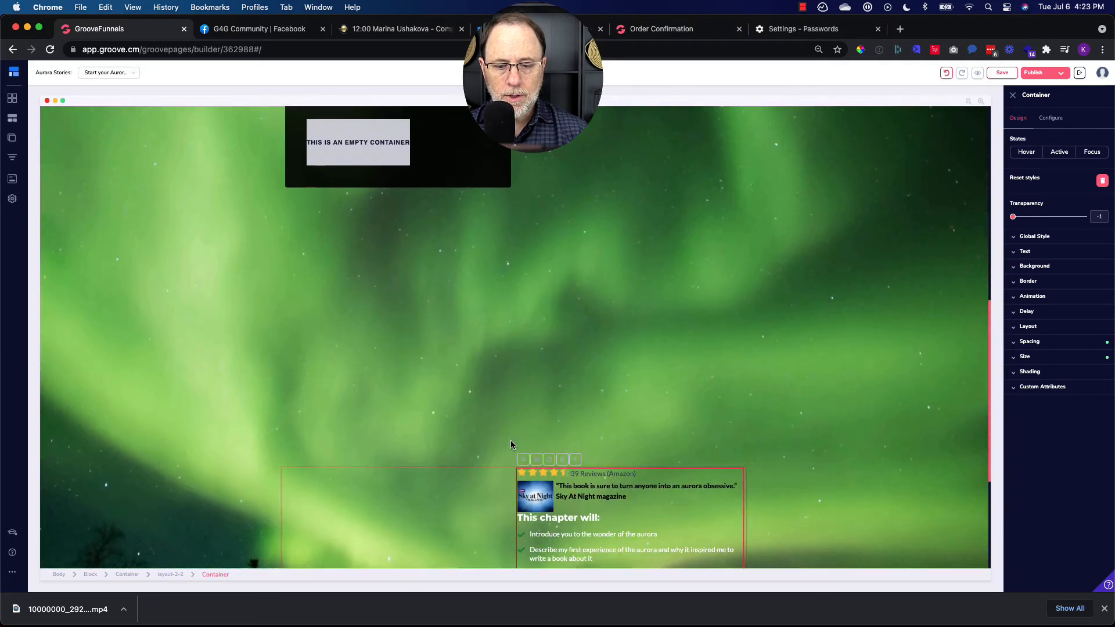
{"action": "scroll", "coordinate": [653, 364], "scroll_direction": "down", "scroll_amount": 2}
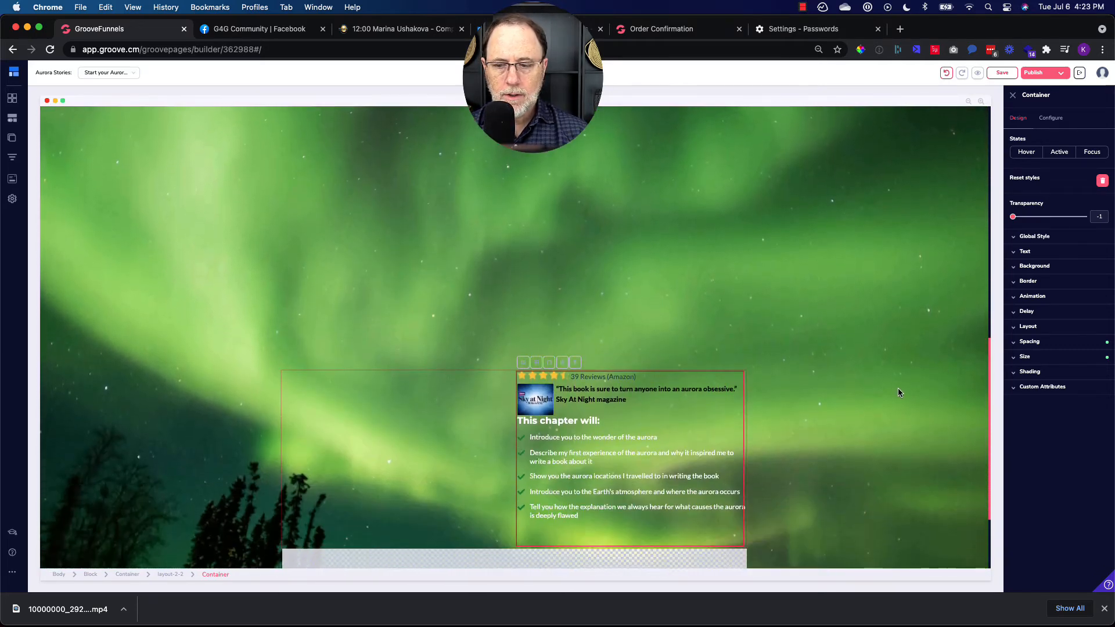
{"action": "left_click", "coordinate": [1056, 343]}
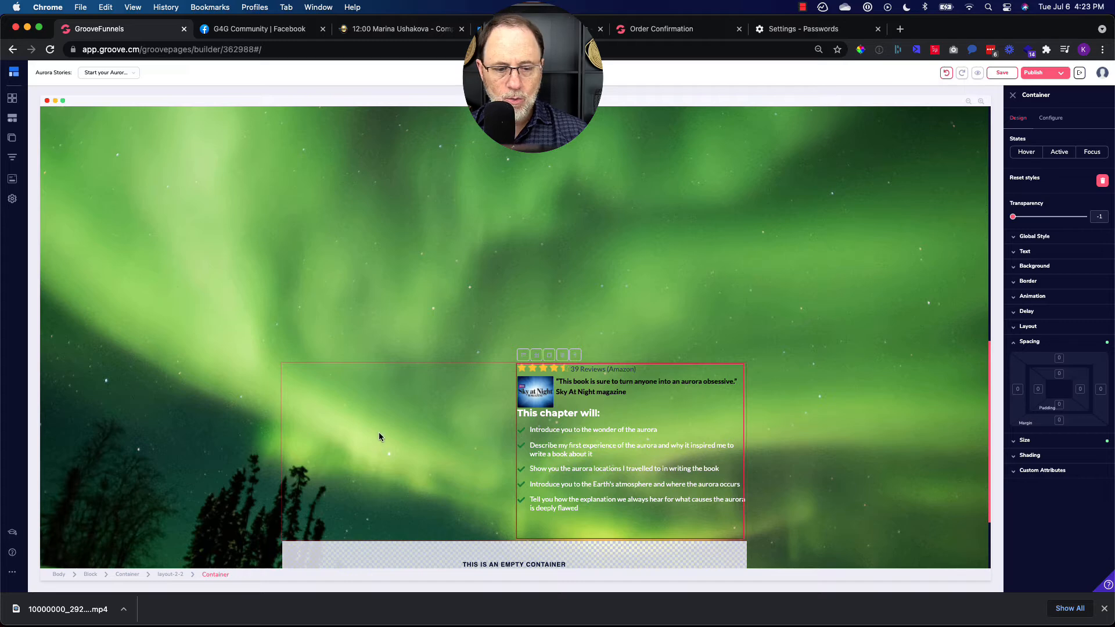
Check the spacing settings of the two-column row above the reviews and of its leftover black container.
{"action": "scroll", "coordinate": [378, 432], "scroll_direction": "up", "scroll_amount": 2}
{"action": "left_click", "coordinate": [430, 322]}
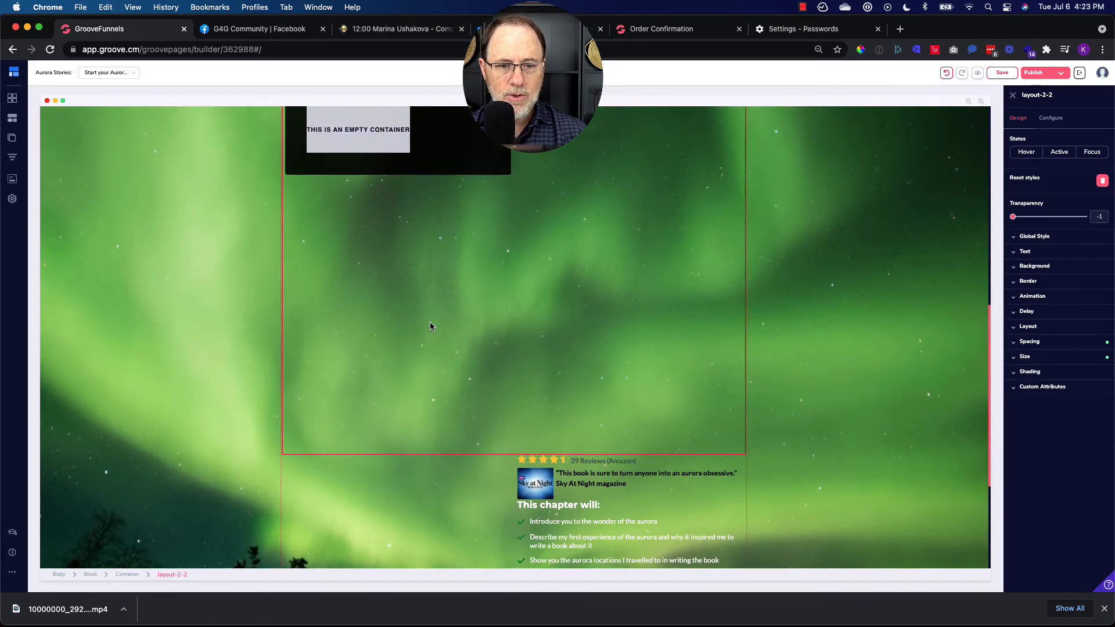
{"action": "left_click", "coordinate": [1060, 343]}
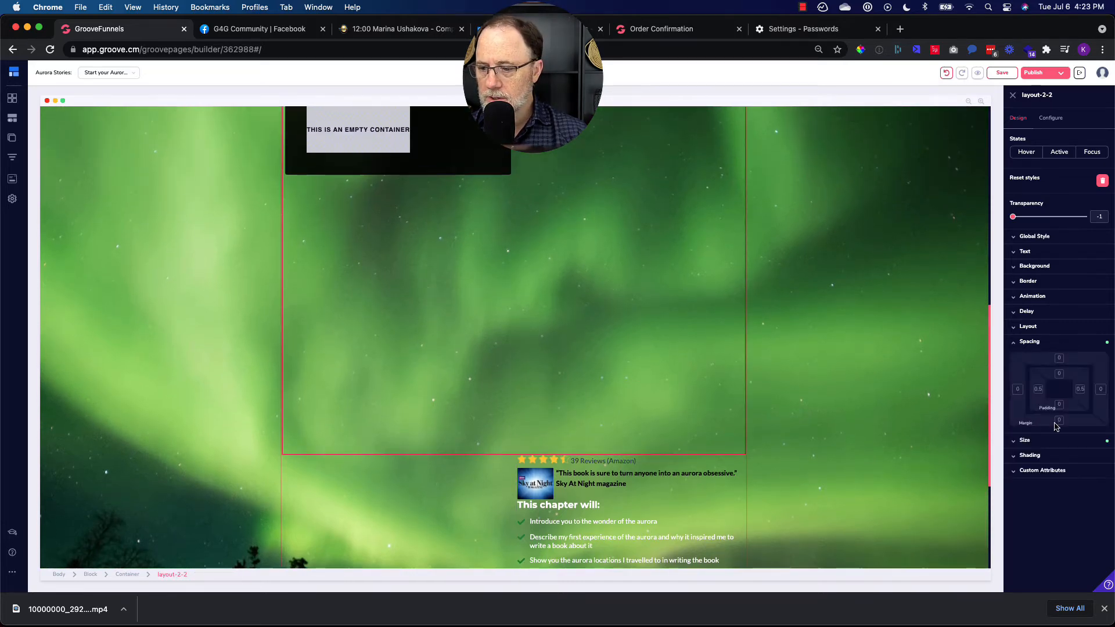
{"action": "scroll", "coordinate": [570, 323], "scroll_direction": "up", "scroll_amount": 2}
{"action": "left_click", "coordinate": [476, 268]}
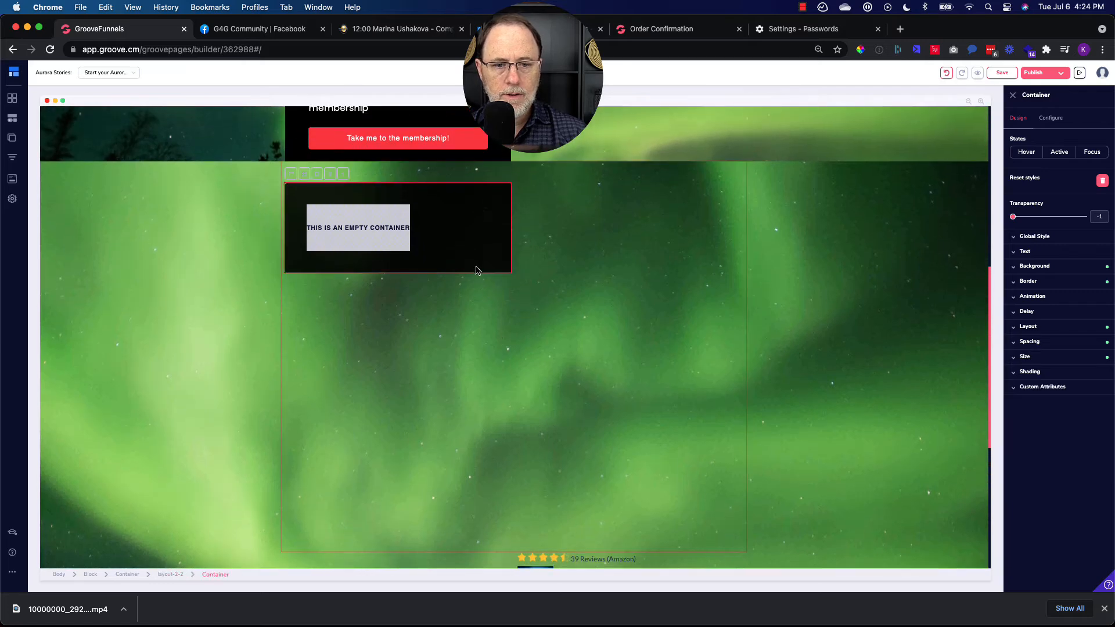
{"action": "left_click", "coordinate": [1055, 344]}
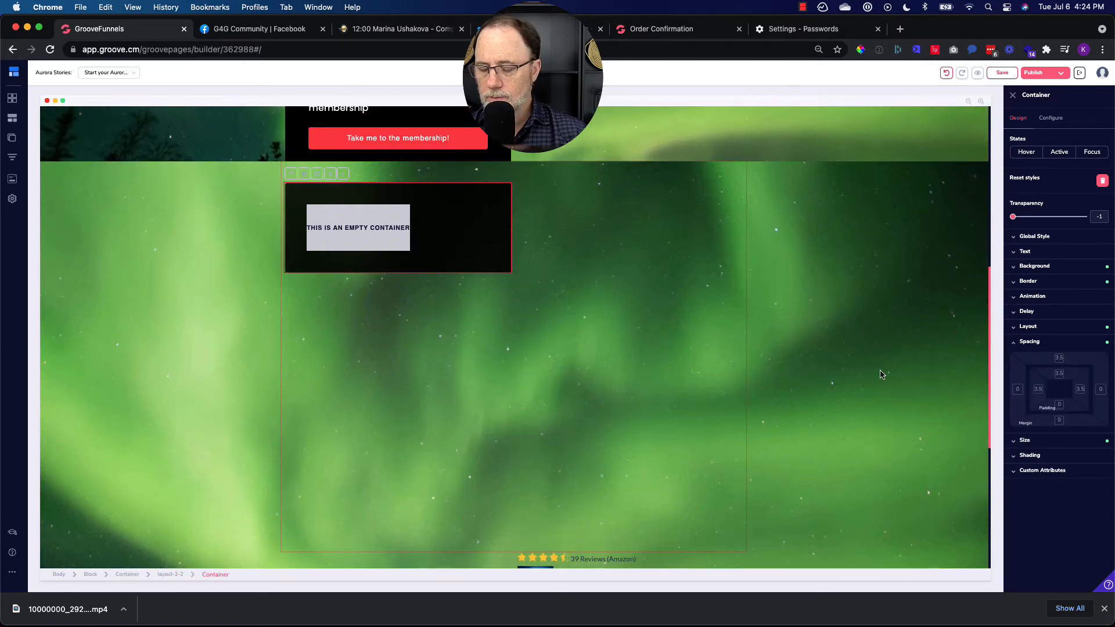
Delete the leftover black container below the form, including the empty container inside it.
{"action": "scroll", "coordinate": [416, 428], "scroll_direction": "up", "scroll_amount": 1}
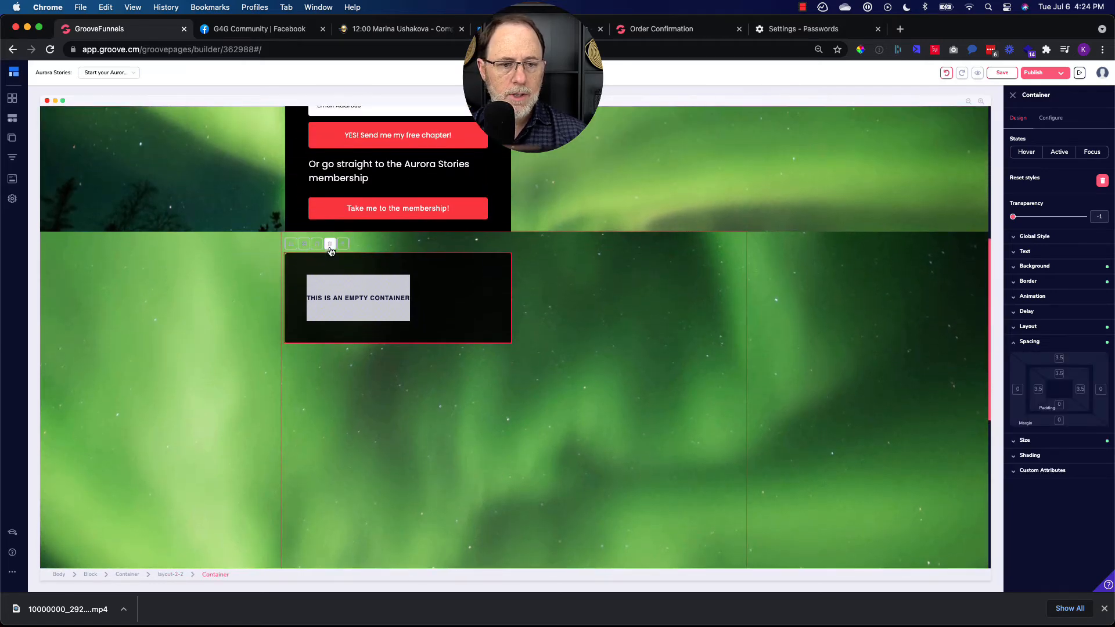
{"action": "left_click", "coordinate": [330, 245]}
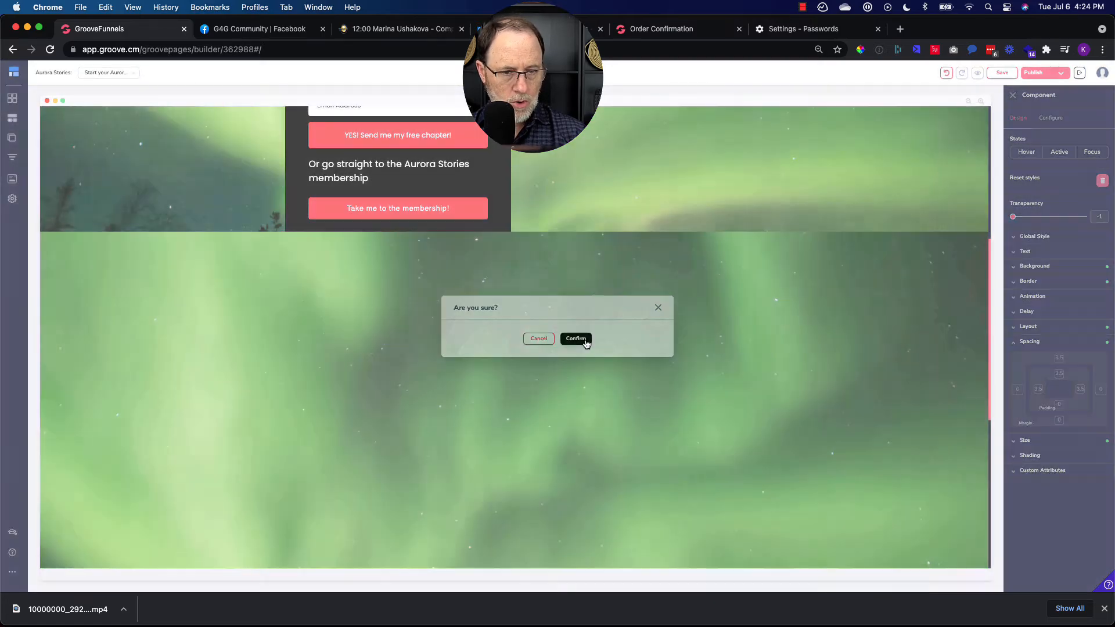
{"action": "left_click", "coordinate": [575, 338]}
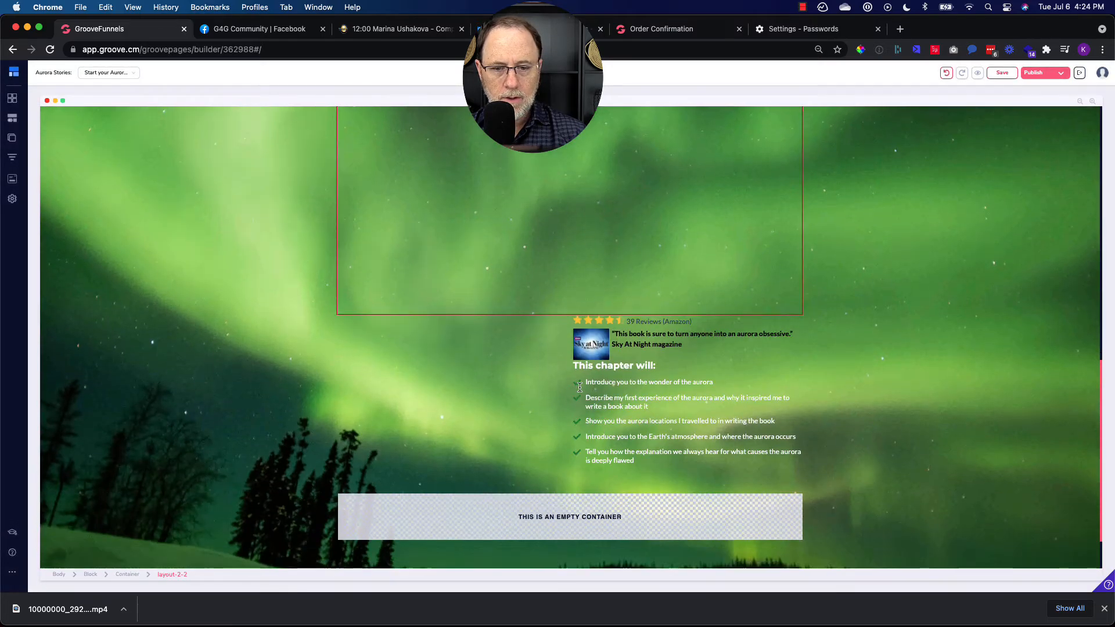
Inspect the spacing settings of the upper two-column row, the star-rating container and the reviews column container.
{"action": "left_click", "coordinate": [695, 306]}
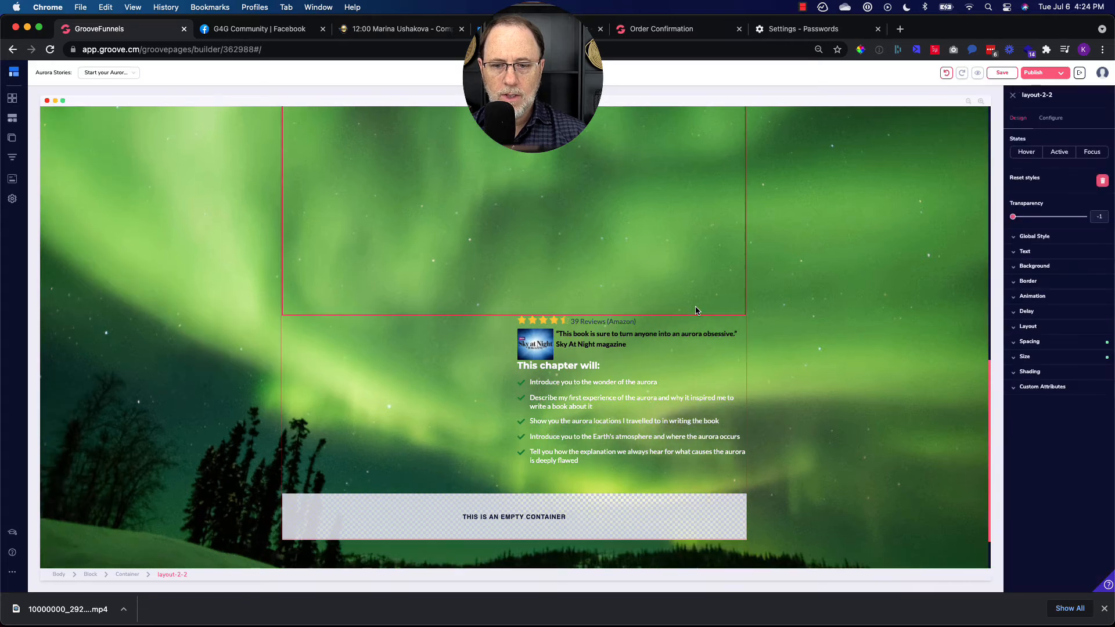
{"action": "left_click", "coordinate": [1044, 345]}
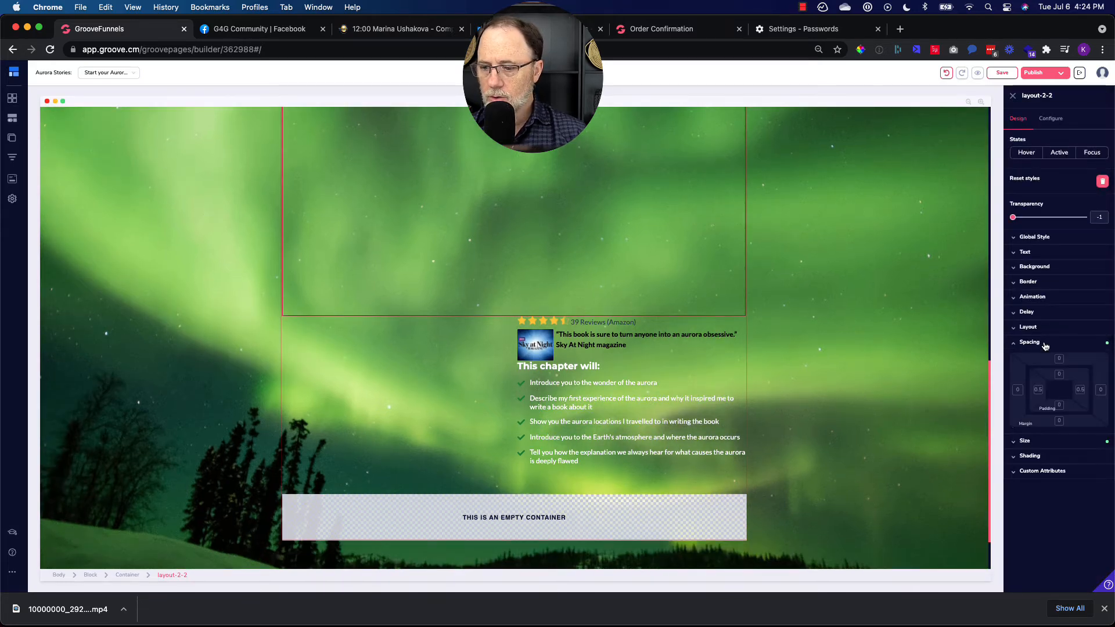
{"action": "left_click", "coordinate": [681, 320]}
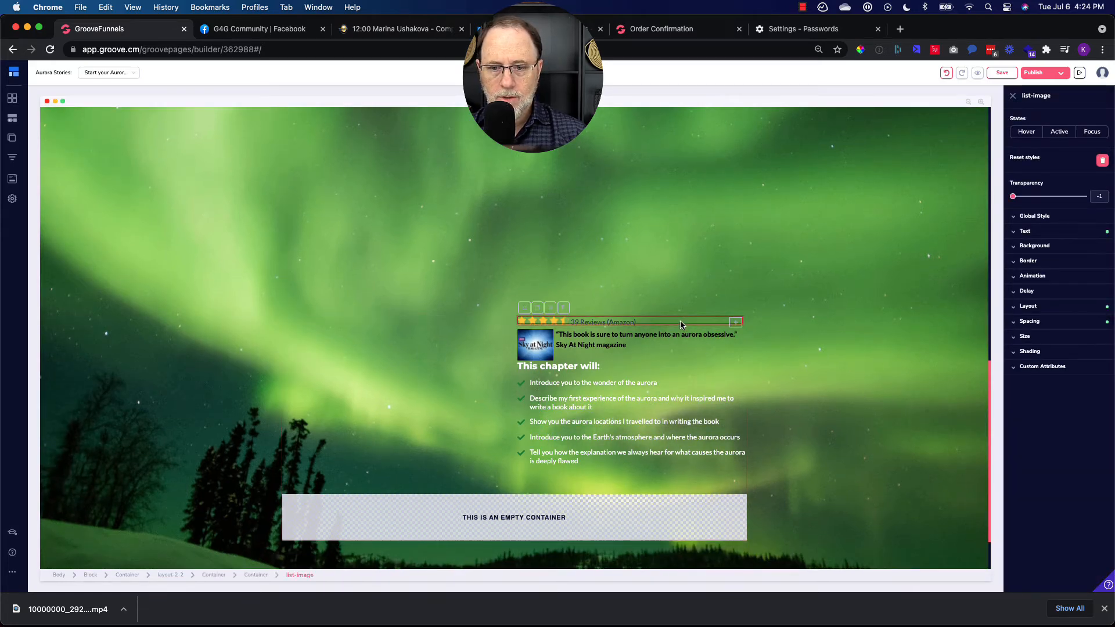
{"action": "left_click", "coordinate": [256, 575]}
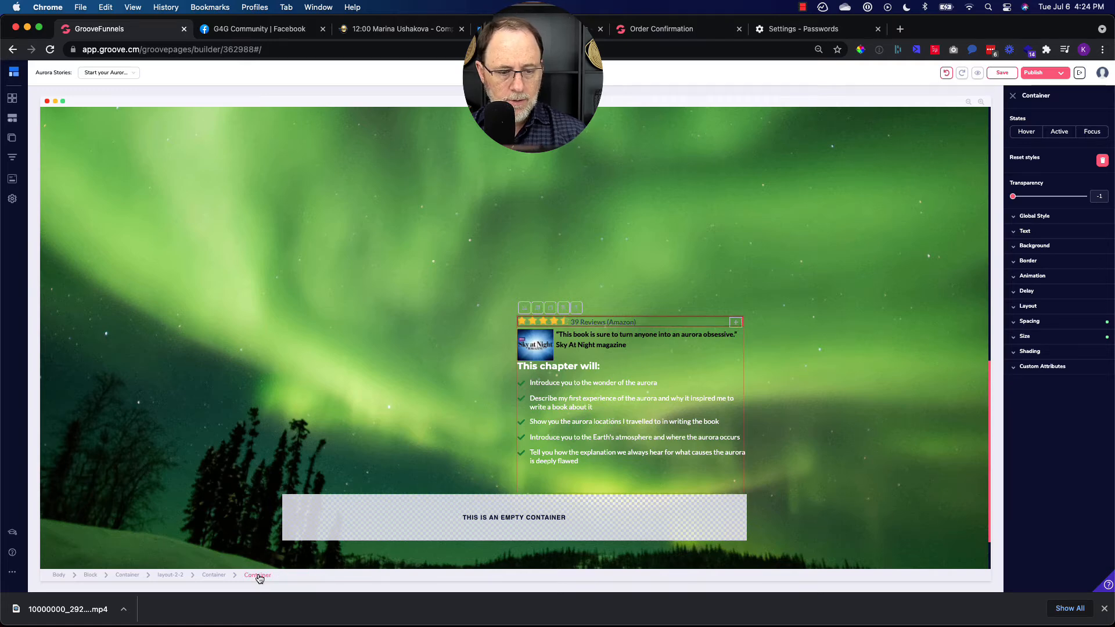
{"action": "left_click", "coordinate": [1039, 322]}
{"action": "left_click", "coordinate": [220, 576]}
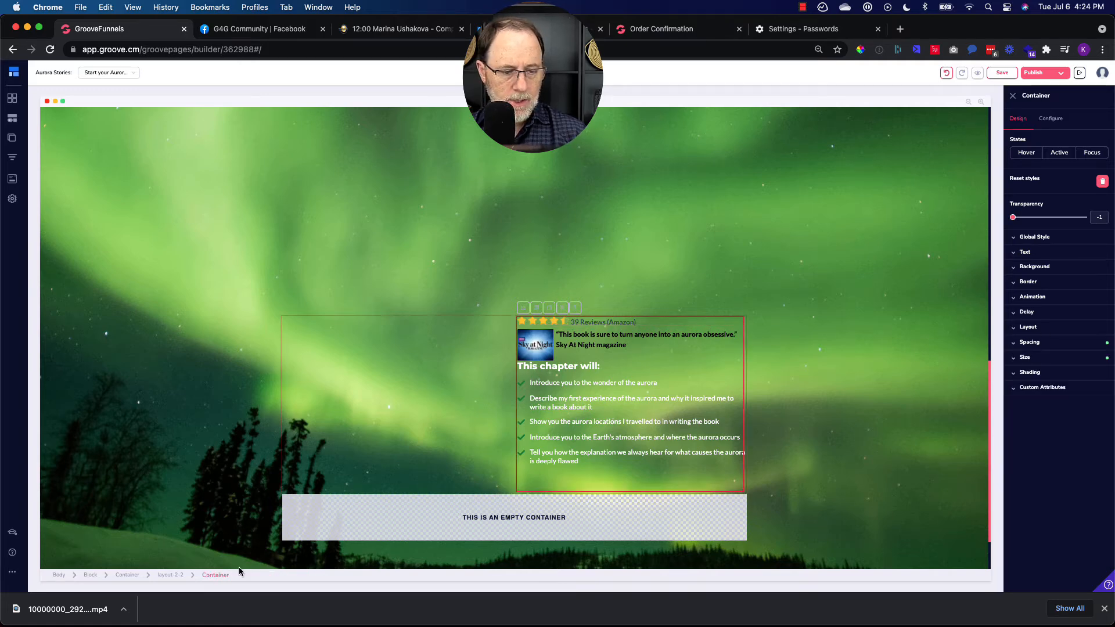
{"action": "left_click", "coordinate": [1047, 346]}
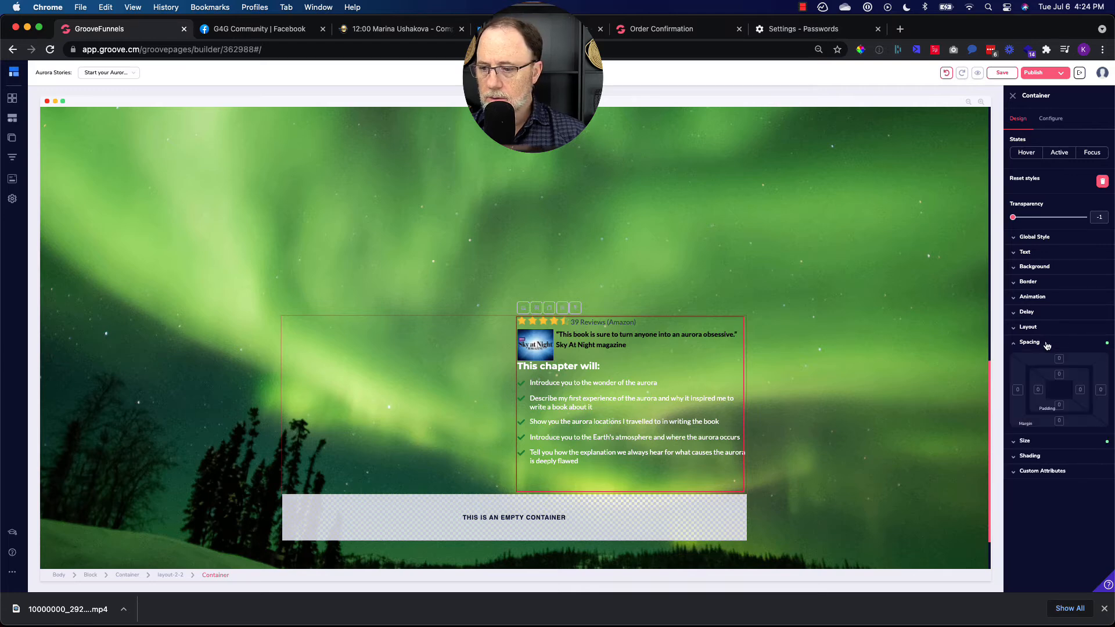
{"action": "left_click", "coordinate": [166, 575]}
Examine the large gap between the form and the reviews row.
{"action": "scroll", "coordinate": [401, 420], "scroll_direction": "up", "scroll_amount": 3}
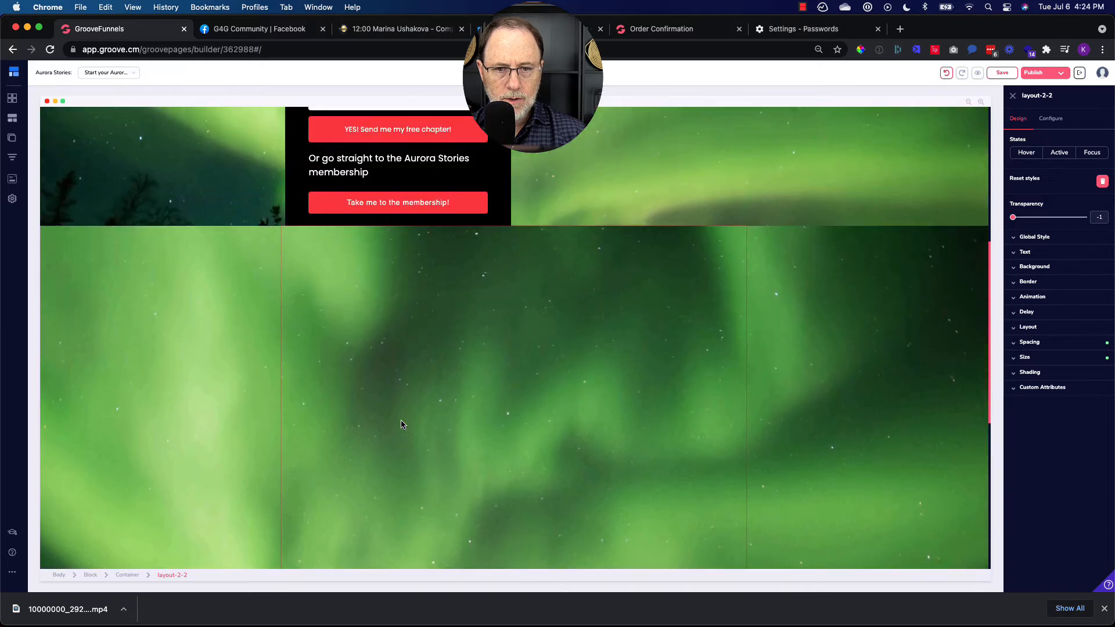
{"action": "scroll", "coordinate": [401, 423], "scroll_direction": "up", "scroll_amount": 5}
{"action": "scroll", "coordinate": [401, 423], "scroll_direction": "down", "scroll_amount": 8}
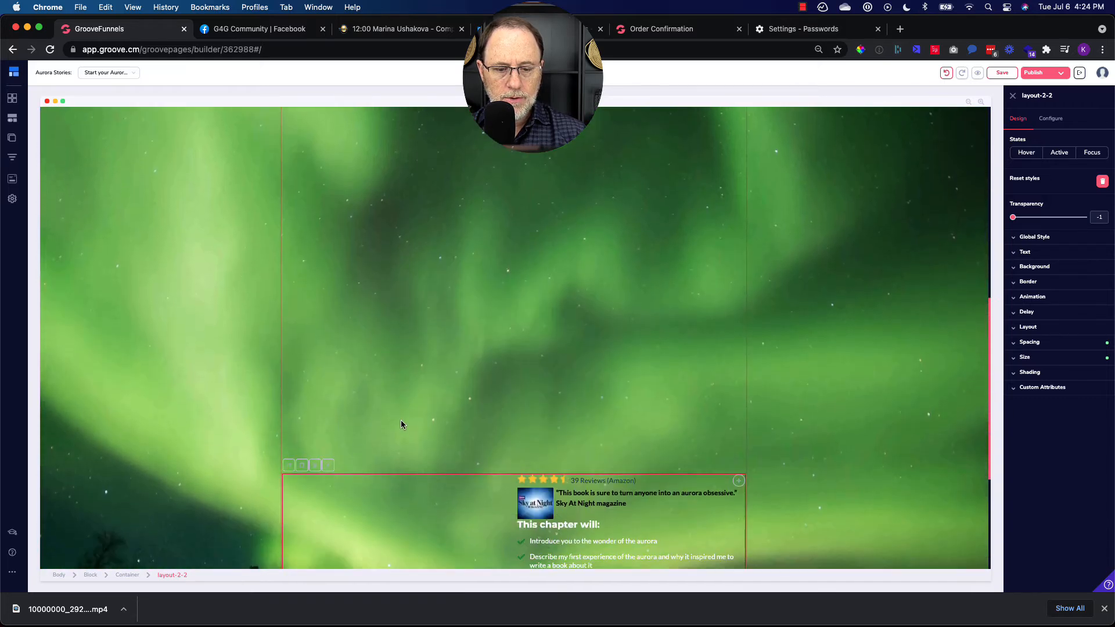
{"action": "scroll", "coordinate": [401, 424], "scroll_direction": "down", "scroll_amount": 5}
{"action": "scroll", "coordinate": [401, 424], "scroll_direction": "up", "scroll_amount": 2}
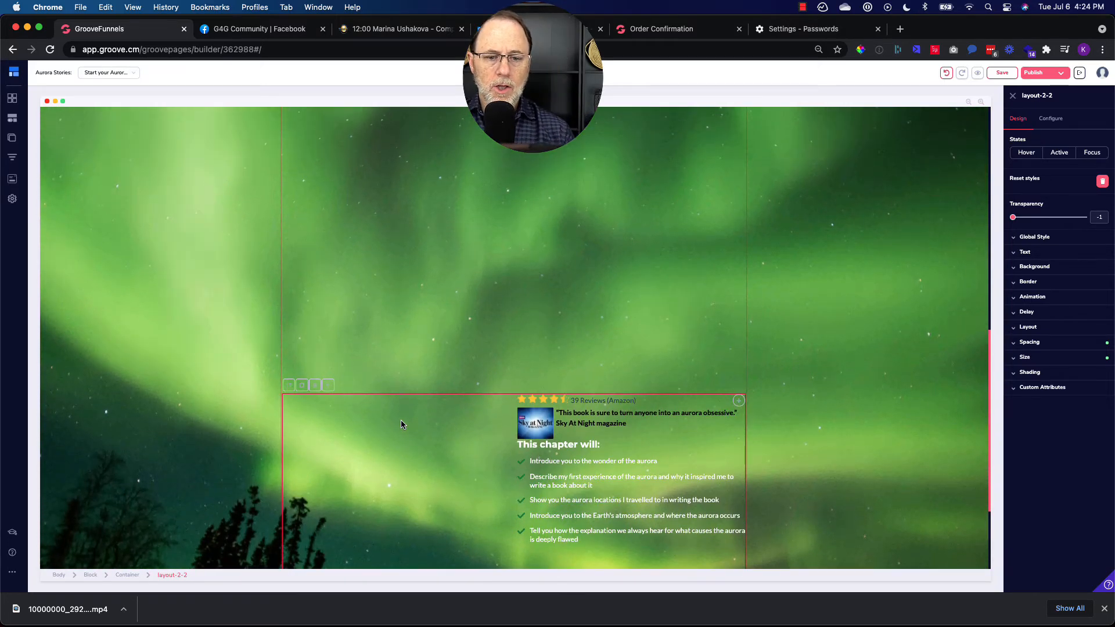
{"action": "scroll", "coordinate": [401, 424], "scroll_direction": "up", "scroll_amount": 2}
{"action": "scroll", "coordinate": [401, 424], "scroll_direction": "down", "scroll_amount": 1}
{"action": "scroll", "coordinate": [401, 424], "scroll_direction": "up", "scroll_amount": 2}
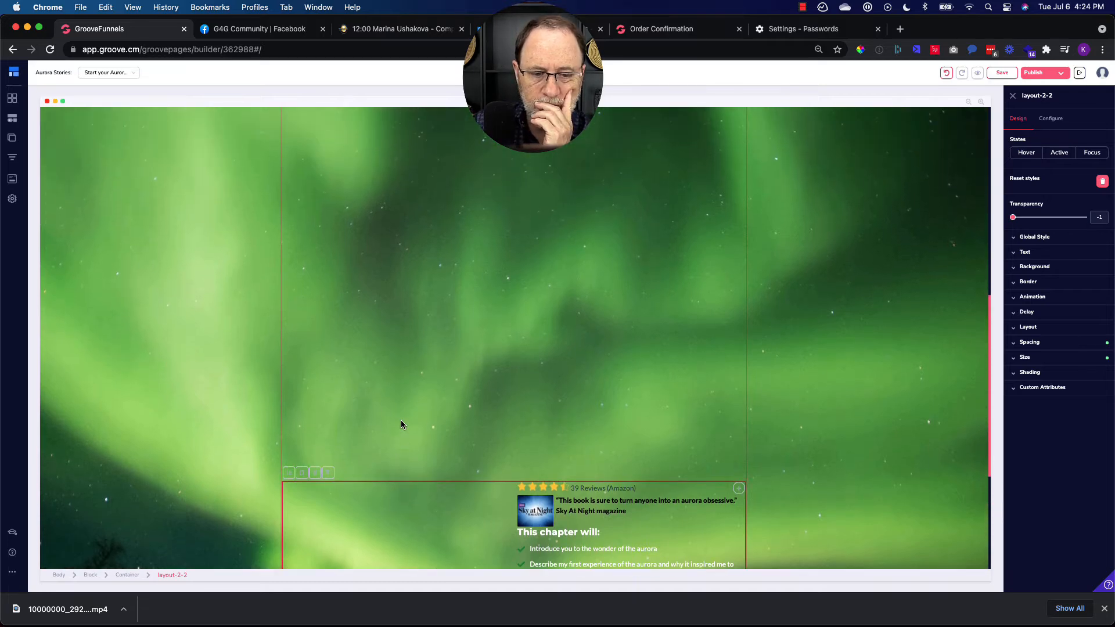
Move the star-rating row out of its container to directly below it, and review the whole page layout.
{"action": "scroll", "coordinate": [401, 424], "scroll_direction": "down", "scroll_amount": 2}
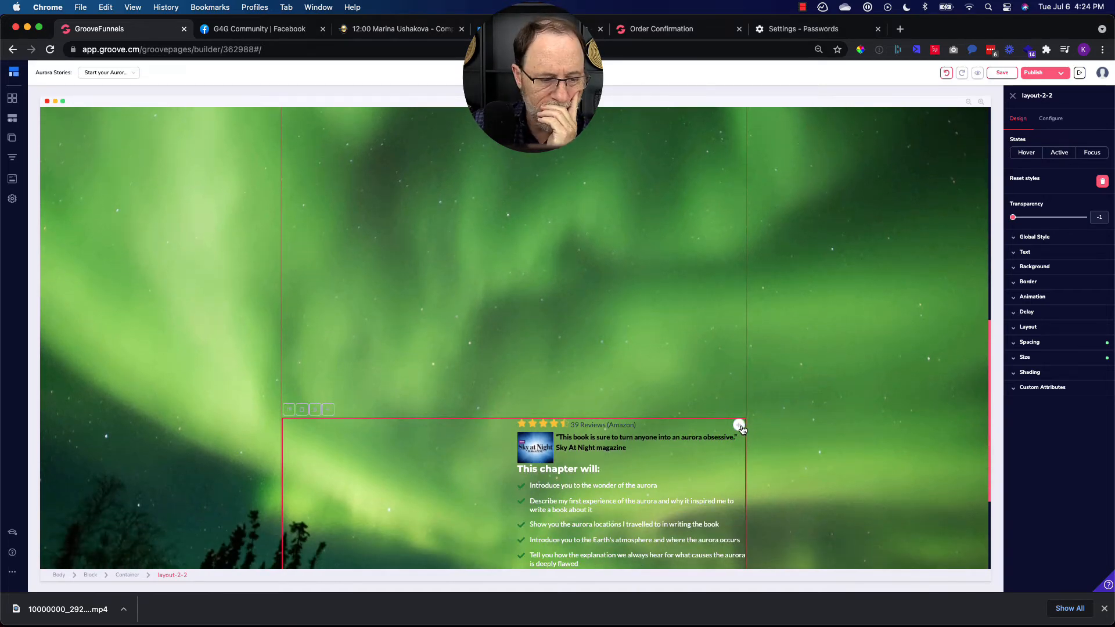
{"action": "left_click_drag", "start_coordinate": [742, 428], "coordinate": [632, 476]}
{"action": "scroll", "coordinate": [672, 500], "scroll_direction": "down", "scroll_amount": 5}
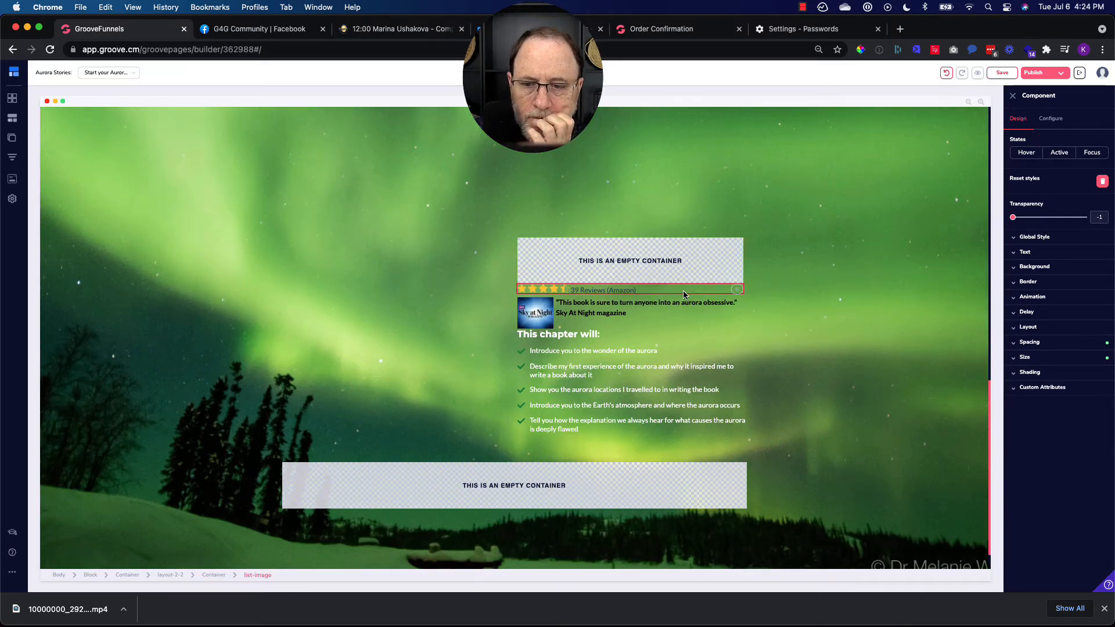
{"action": "scroll", "coordinate": [514, 476], "scroll_direction": "up", "scroll_amount": 15}
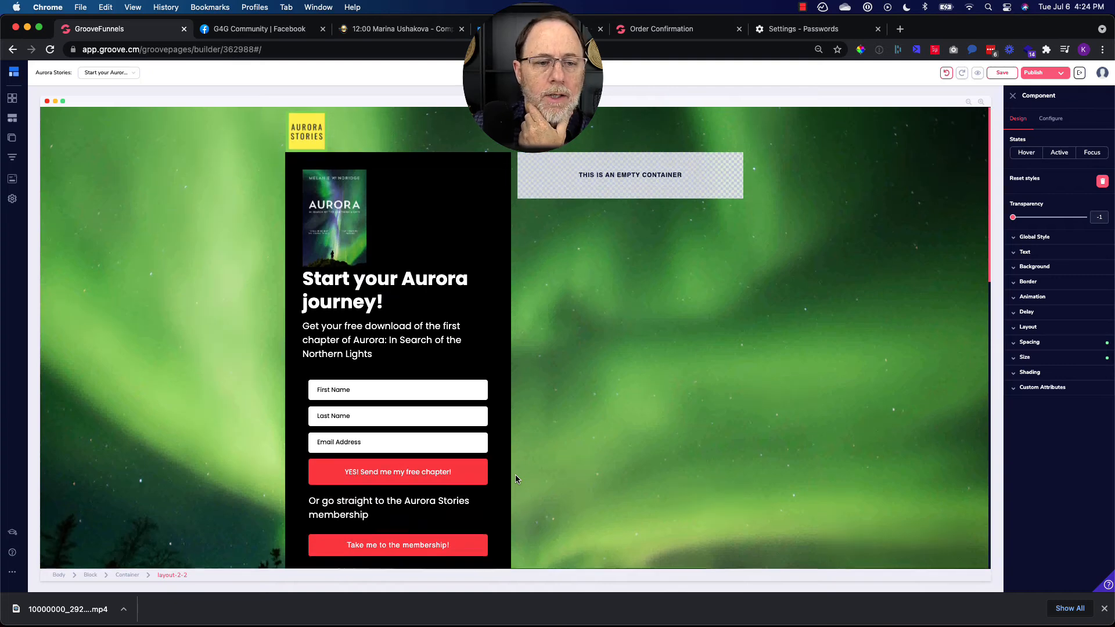
{"action": "scroll", "coordinate": [515, 478], "scroll_direction": "down", "scroll_amount": 3}
{"action": "scroll", "coordinate": [515, 478], "scroll_direction": "down", "scroll_amount": 15}
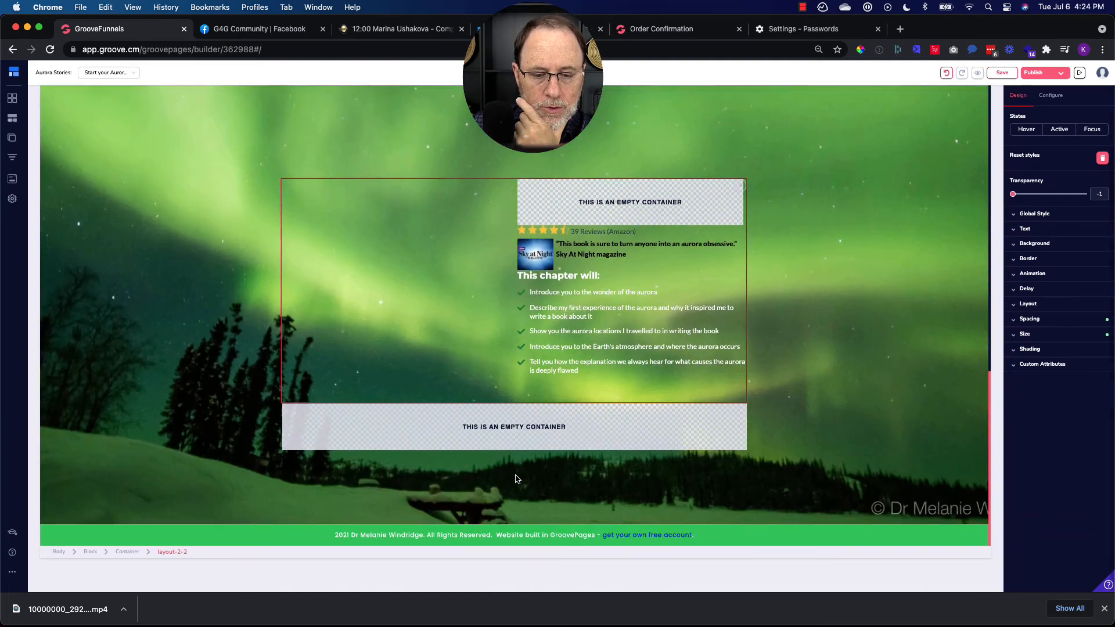
Move the star-rating row from the lower reviews column to the empty right column beside the form.
{"action": "scroll", "coordinate": [517, 479], "scroll_direction": "up", "scroll_amount": 8}
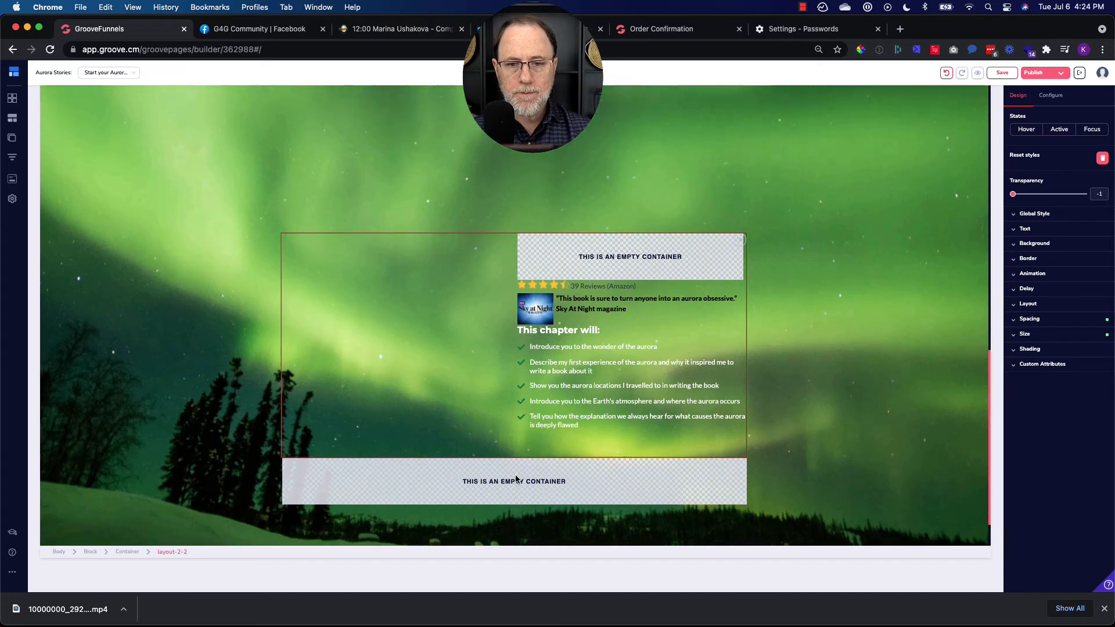
{"action": "scroll", "coordinate": [516, 478], "scroll_direction": "up", "scroll_amount": 2}
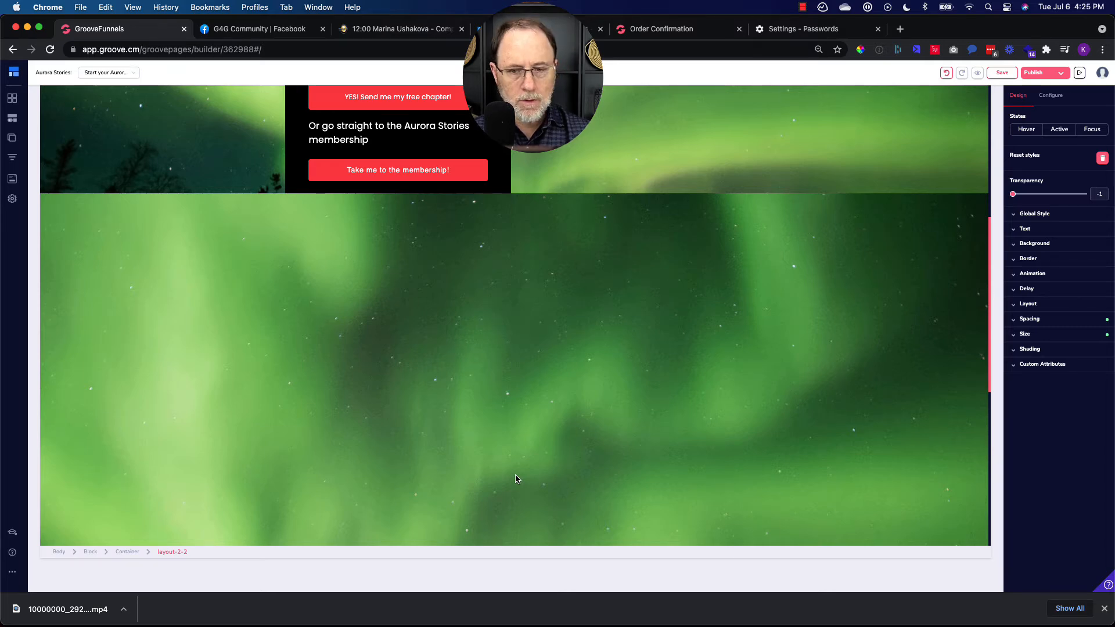
{"action": "scroll", "coordinate": [515, 479], "scroll_direction": "up", "scroll_amount": 4}
{"action": "scroll", "coordinate": [516, 479], "scroll_direction": "down", "scroll_amount": 6}
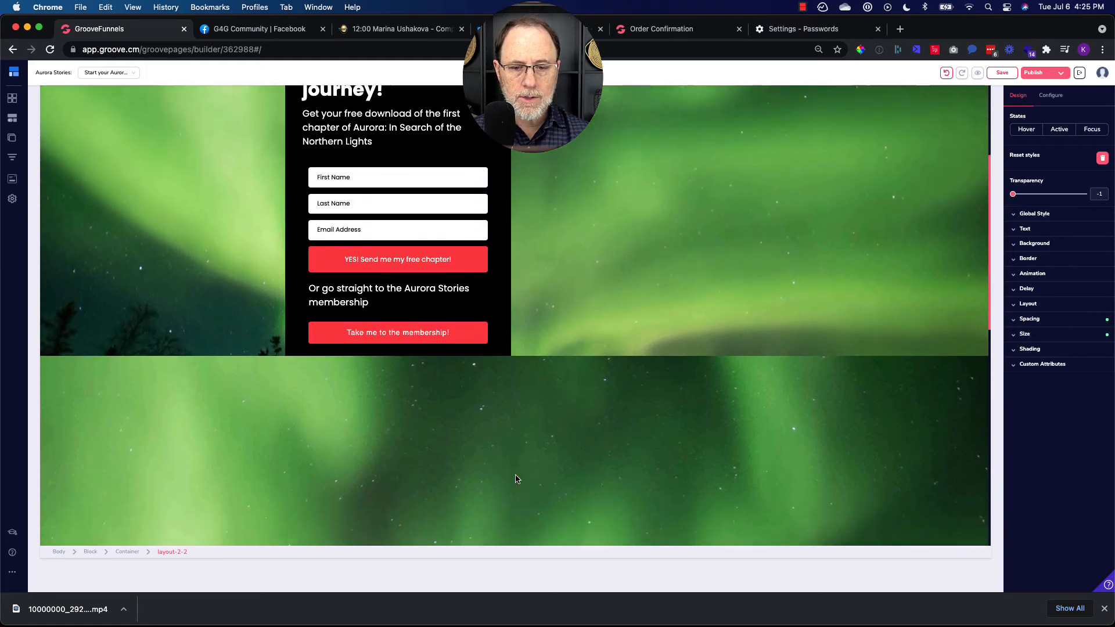
{"action": "scroll", "coordinate": [514, 475], "scroll_direction": "down", "scroll_amount": 3}
{"action": "left_click", "coordinate": [659, 403]}
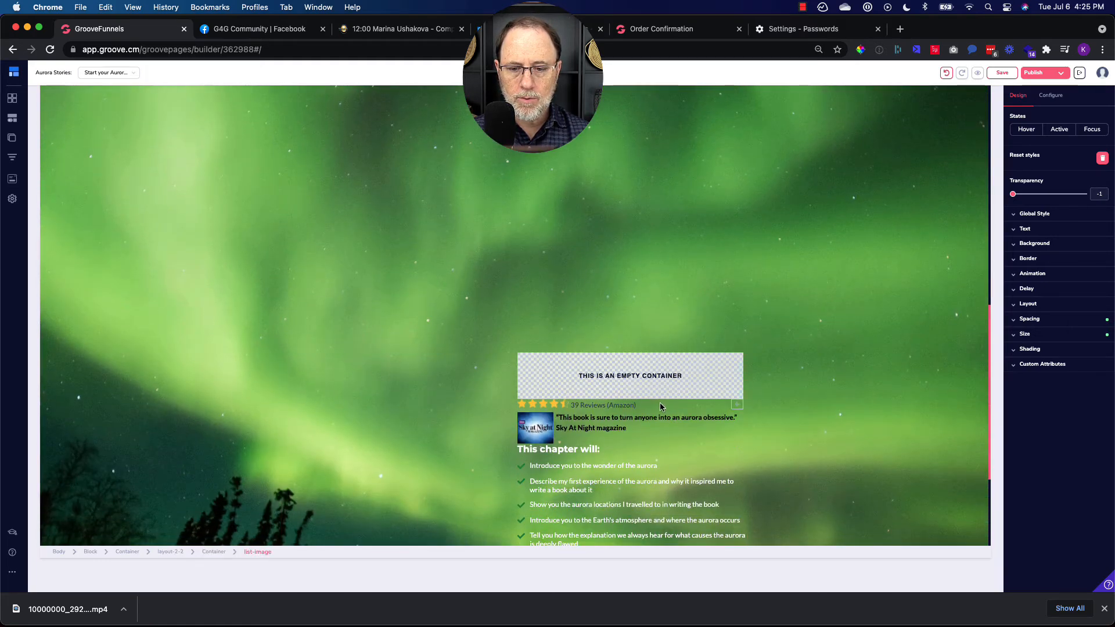
{"action": "scroll", "coordinate": [660, 403], "scroll_direction": "up", "scroll_amount": 2}
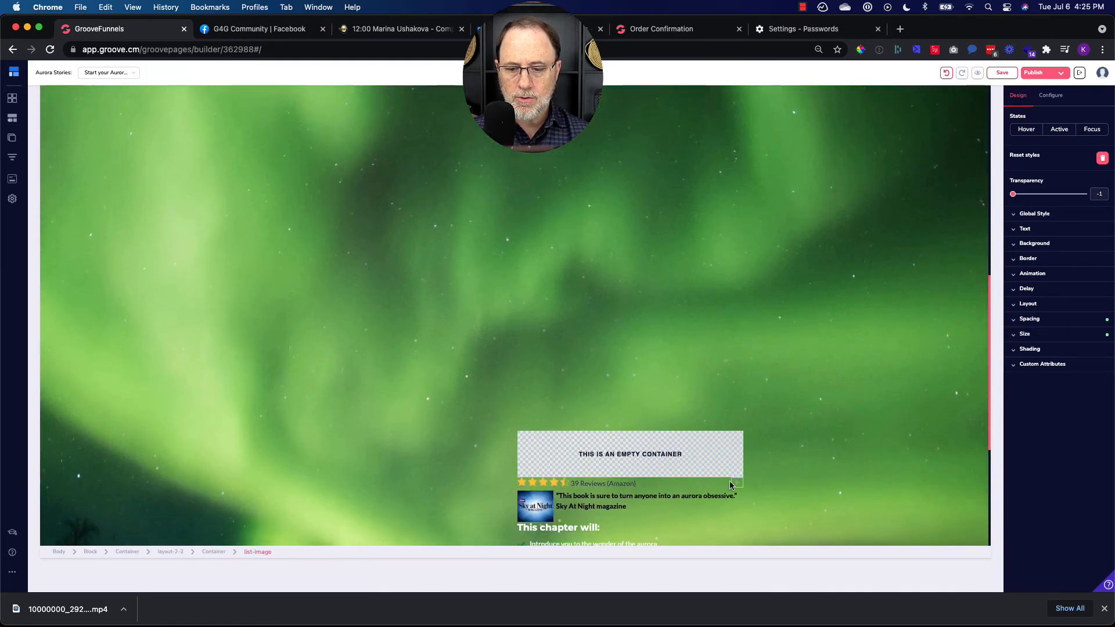
{"action": "left_click_drag", "start_coordinate": [736, 484], "coordinate": [637, 158]}
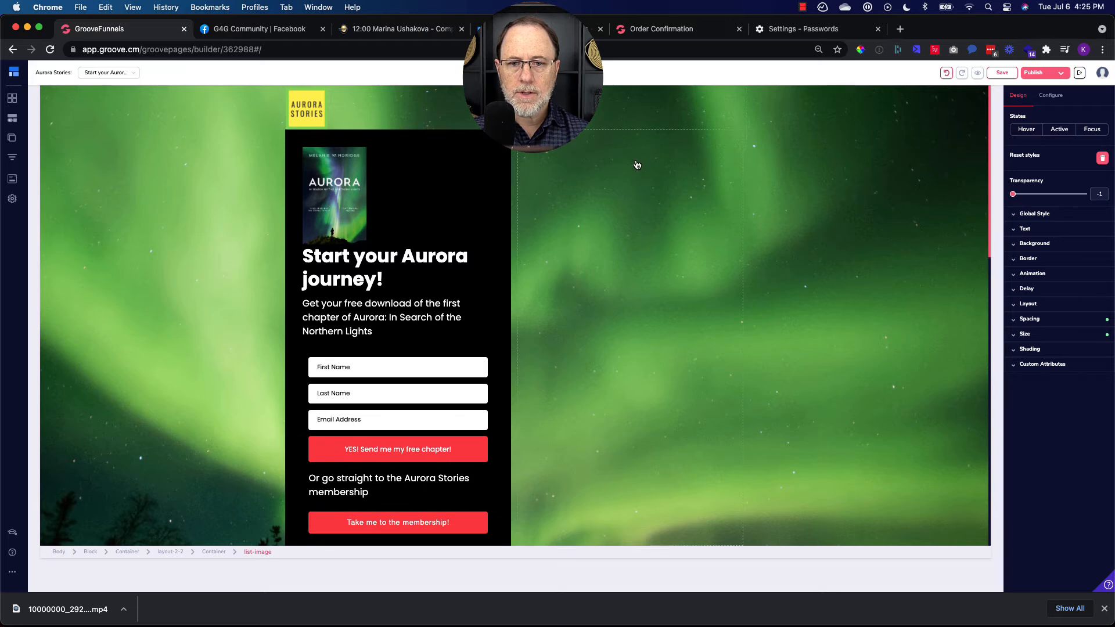
Check the star-rating row's placement beside the form and review the content remaining in the lower reviews column.
{"action": "left_click", "coordinate": [636, 222]}
{"action": "scroll", "coordinate": [636, 224], "scroll_direction": "down", "scroll_amount": 8}
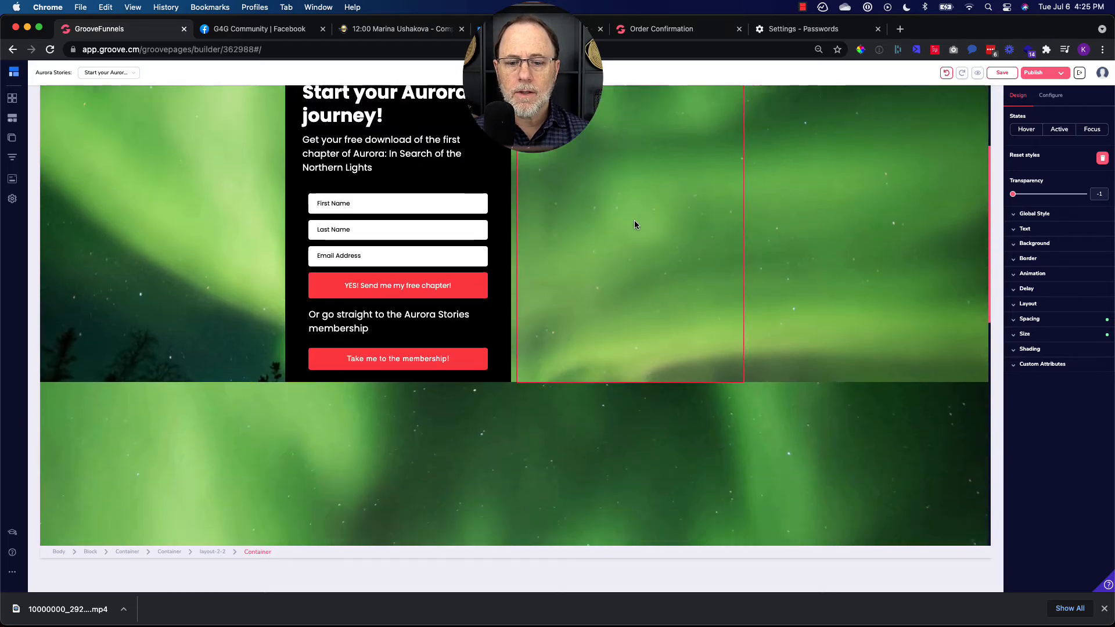
{"action": "scroll", "coordinate": [635, 224], "scroll_direction": "down", "scroll_amount": 4}
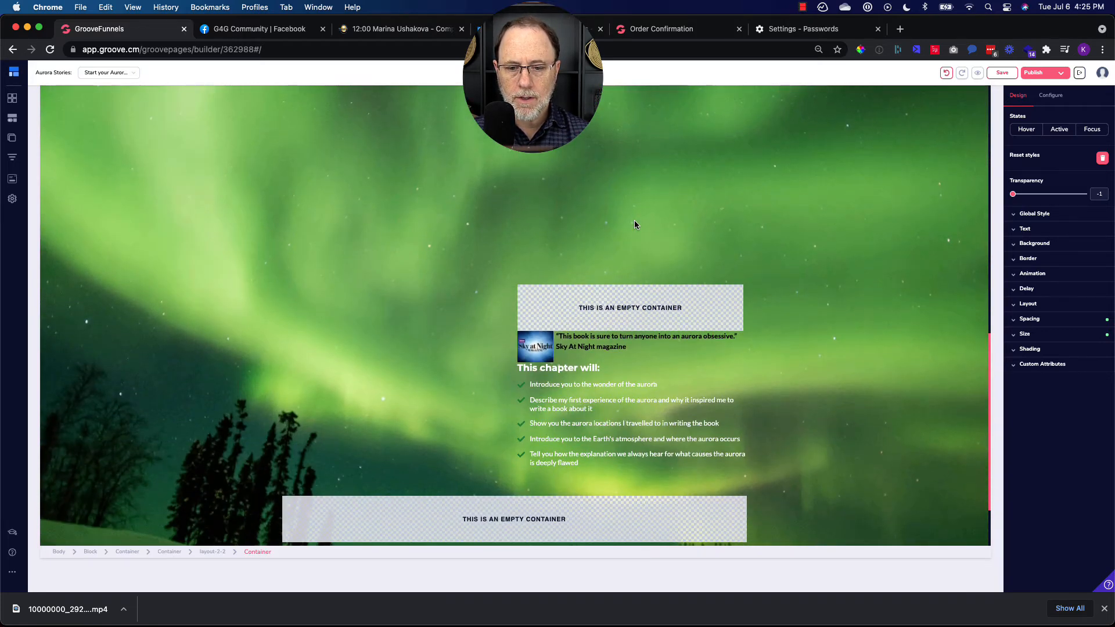
{"action": "scroll", "coordinate": [634, 225], "scroll_direction": "up", "scroll_amount": 12}
{"action": "left_click", "coordinate": [600, 162]}
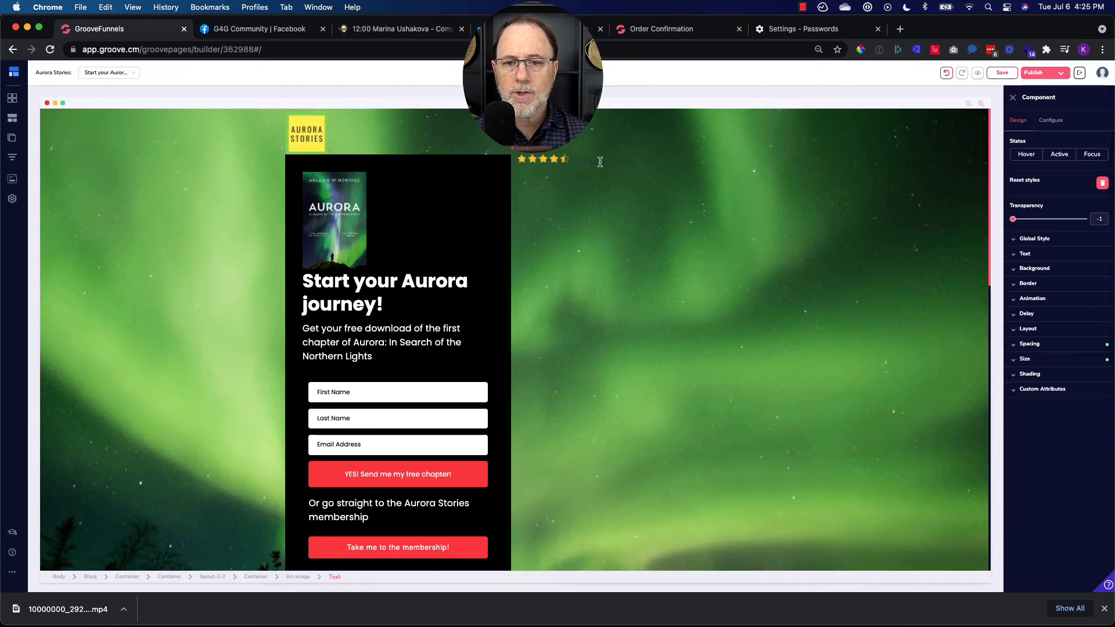
{"action": "left_click", "coordinate": [636, 276]}
Examine how the Sky At Night quote, its logo and the empty container are nested in the lower reviews column.
{"action": "scroll", "coordinate": [644, 299], "scroll_direction": "down", "scroll_amount": 7}
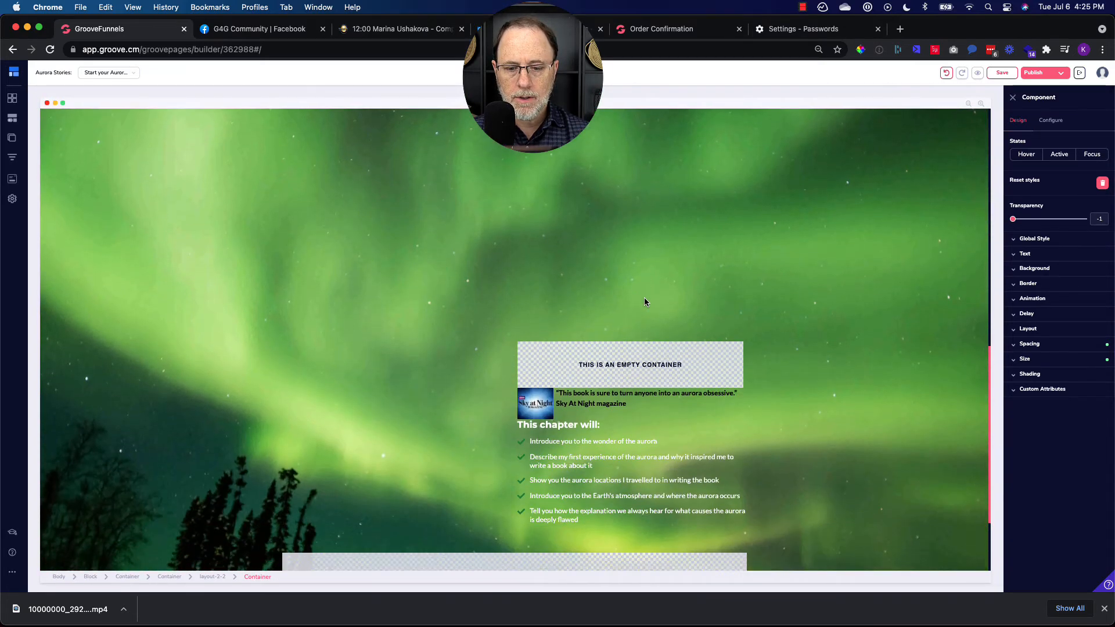
{"action": "scroll", "coordinate": [644, 299], "scroll_direction": "down", "scroll_amount": 1}
{"action": "left_click", "coordinate": [603, 356]}
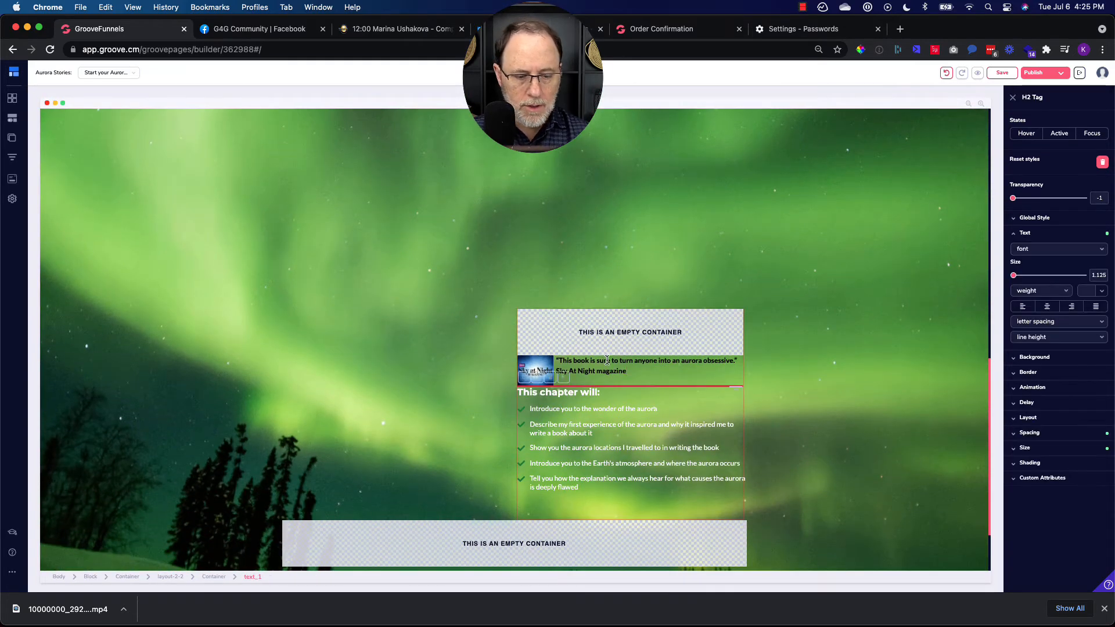
{"action": "left_click", "coordinate": [563, 378]}
{"action": "scroll", "coordinate": [562, 376], "scroll_direction": "down", "scroll_amount": 1}
{"action": "left_click", "coordinate": [538, 376]}
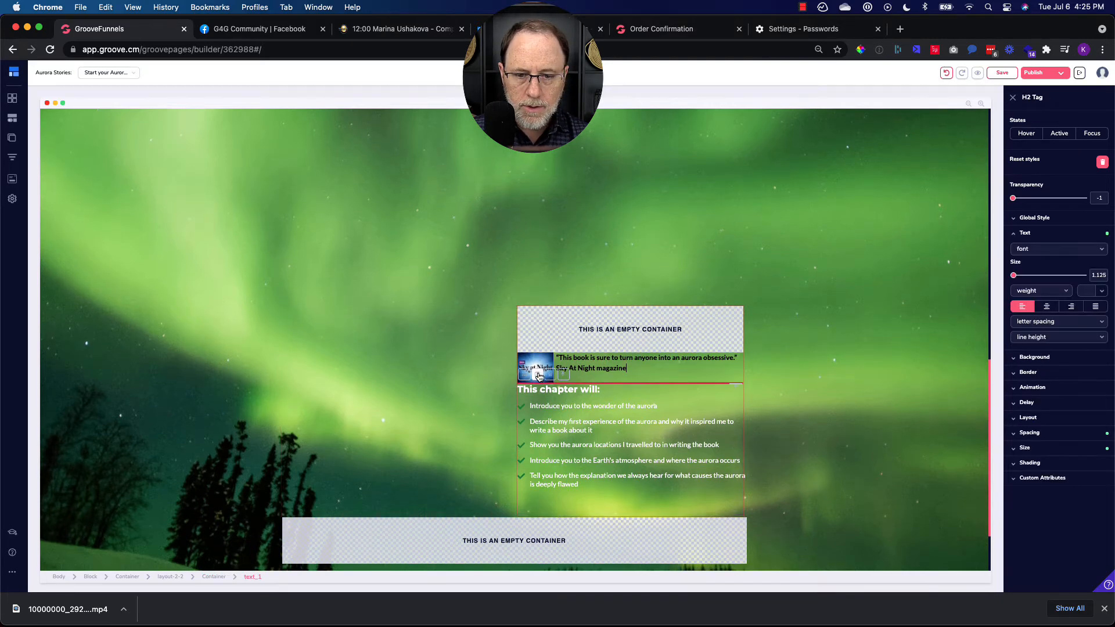
{"action": "scroll", "coordinate": [542, 355], "scroll_direction": "down", "scroll_amount": 1}
{"action": "left_click", "coordinate": [543, 356]}
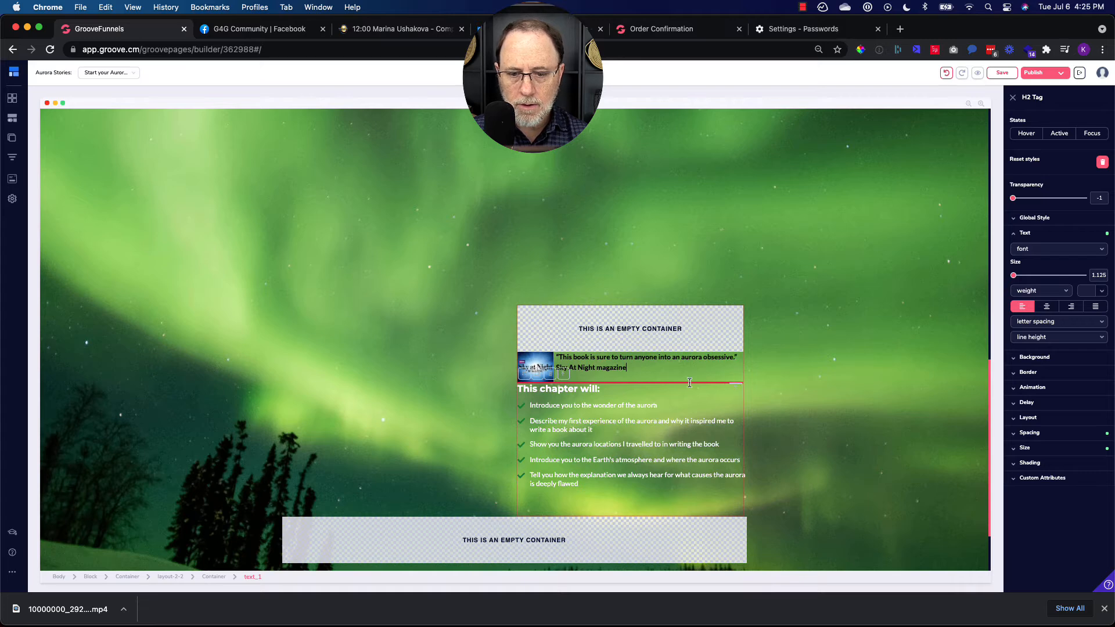
{"action": "left_click", "coordinate": [657, 386]}
{"action": "left_click", "coordinate": [620, 348]}
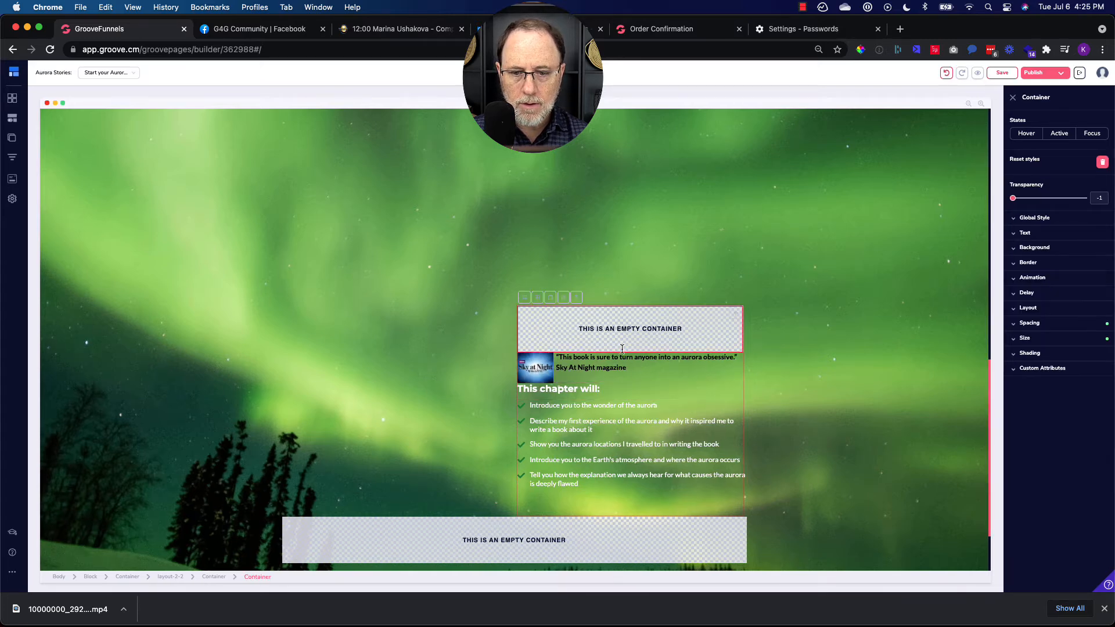
{"action": "left_click", "coordinate": [618, 358]}
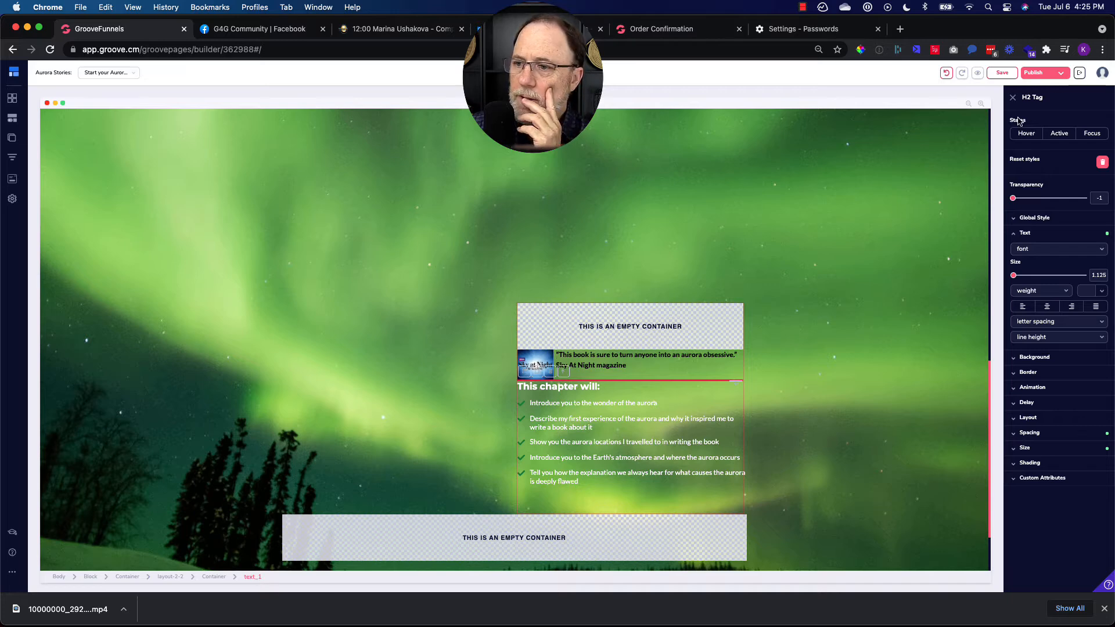
{"action": "left_click", "coordinate": [213, 577]}
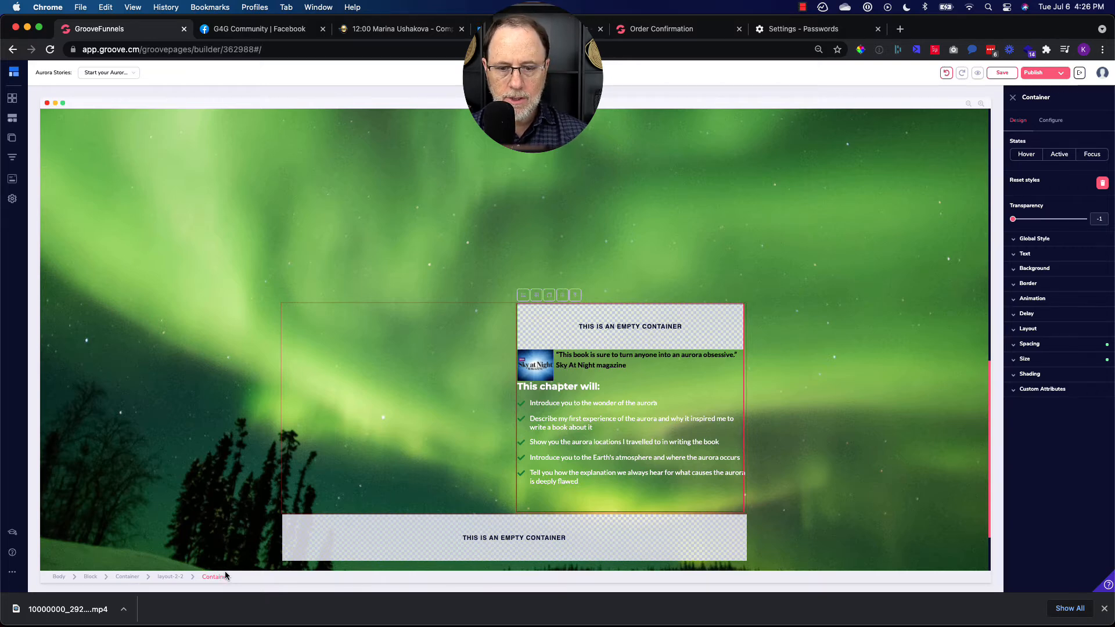
{"action": "left_click", "coordinate": [595, 359]}
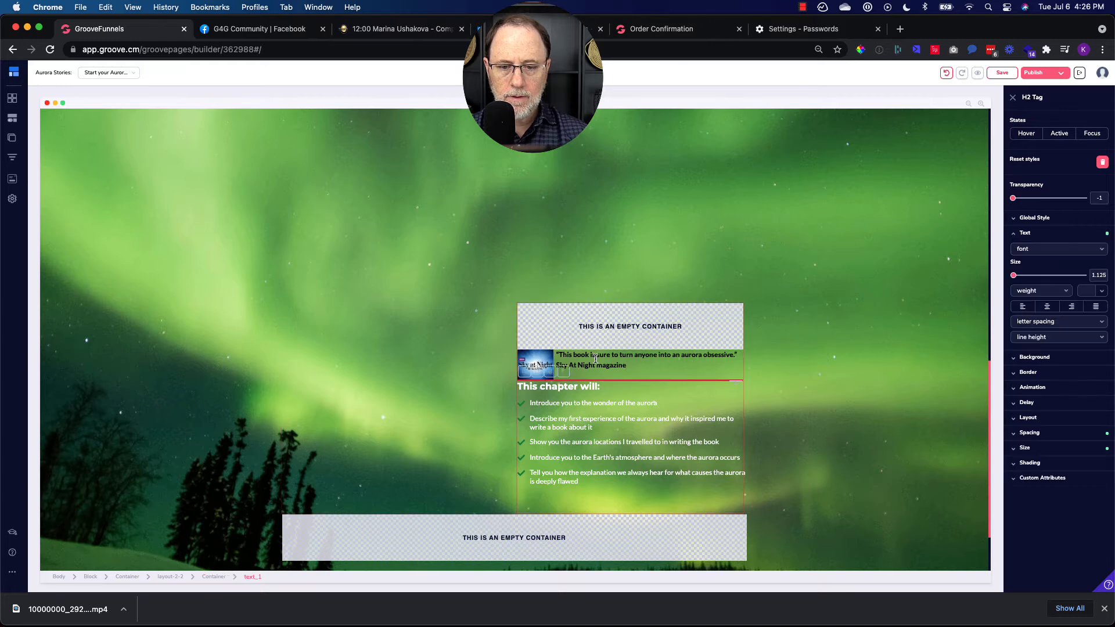
Try to move the Sky At Night quote out of the lower reviews column.
{"action": "scroll", "coordinate": [595, 358], "scroll_direction": "up", "scroll_amount": 2}
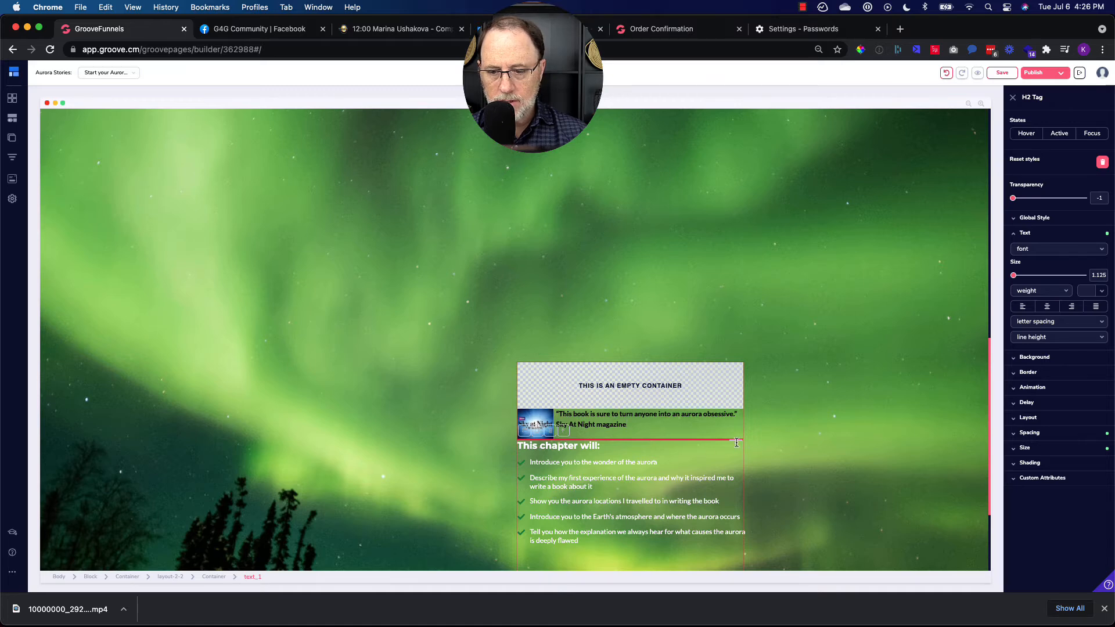
{"action": "left_click_drag", "start_coordinate": [737, 443], "coordinate": [735, 445]}
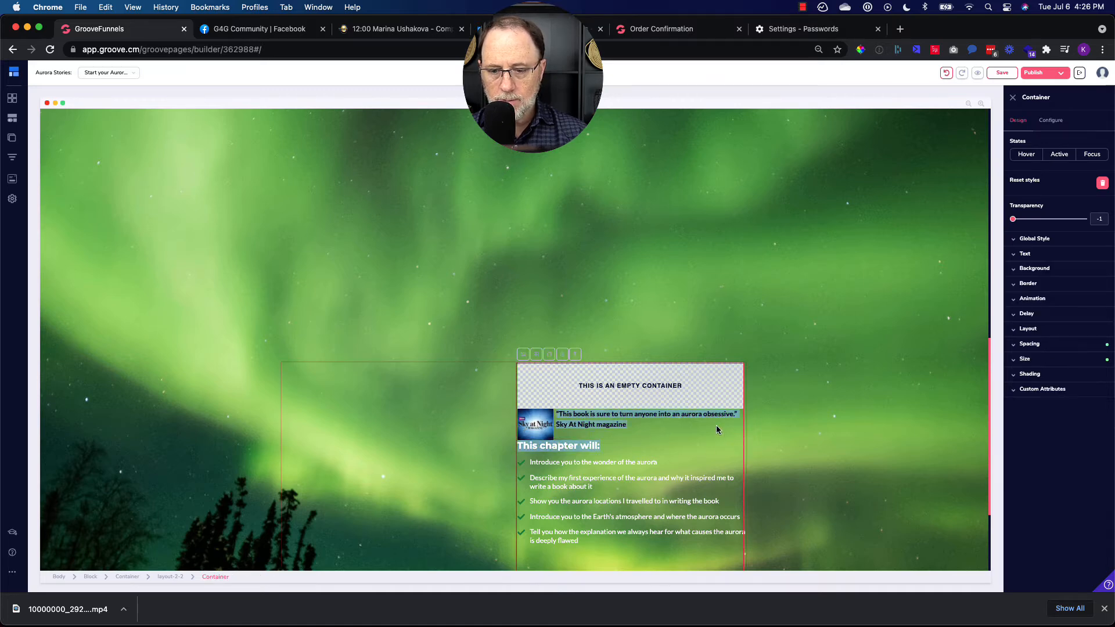
{"action": "left_click", "coordinate": [718, 427]}
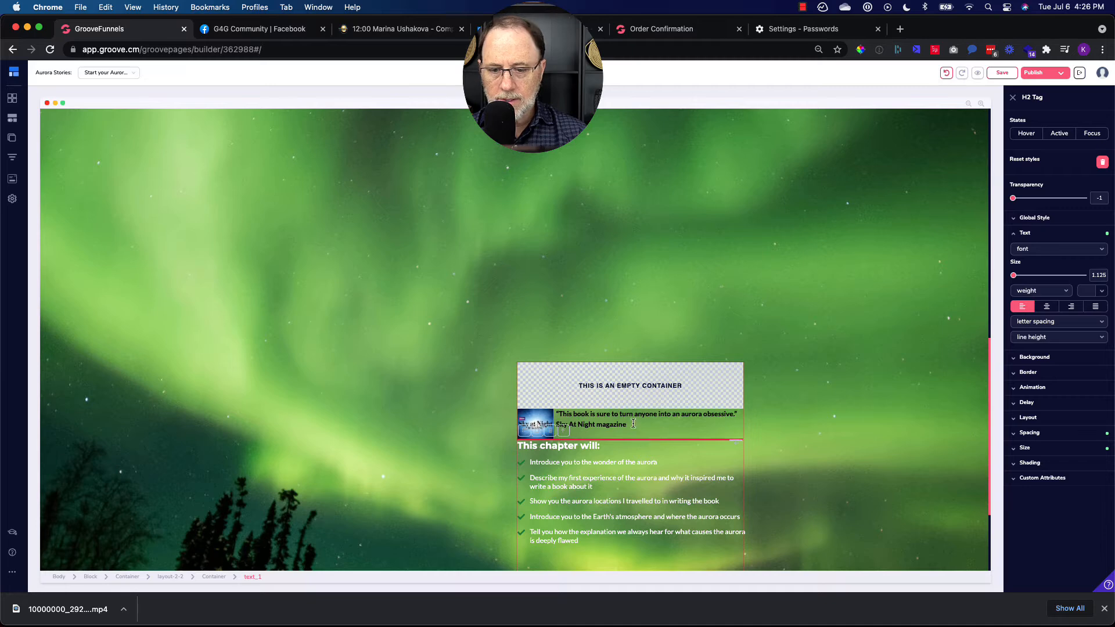
Inspect the spacing settings of the Sky At Night quote and its logo image, and check the quote's parent containers.
{"action": "left_click", "coordinate": [1039, 434]}
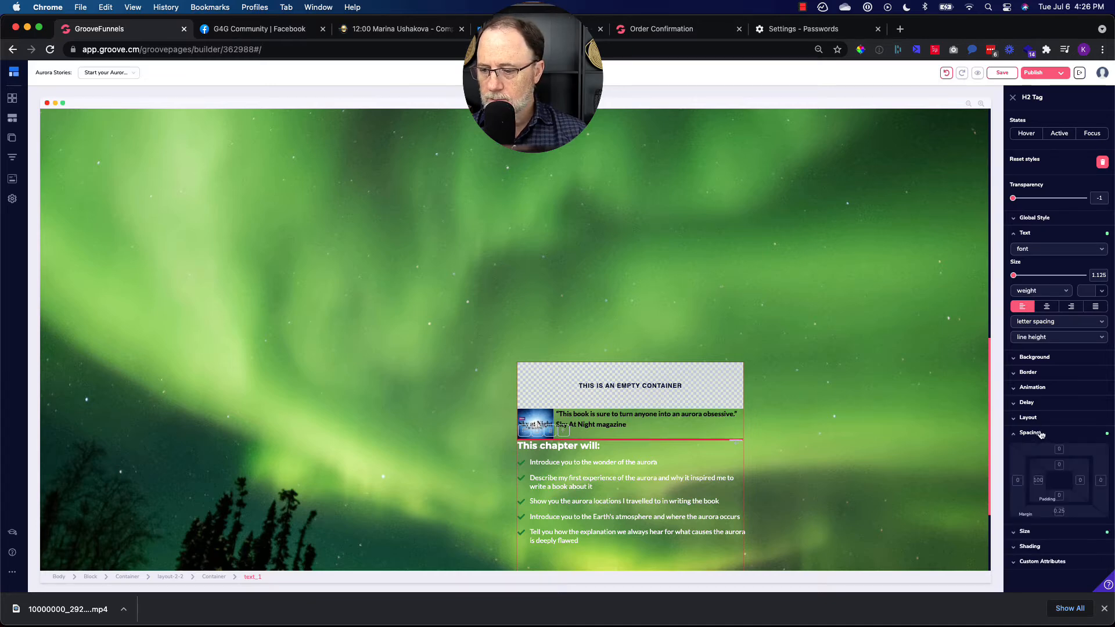
{"action": "left_click", "coordinate": [1039, 482]}
{"action": "left_click_drag", "start_coordinate": [1086, 528], "coordinate": [1113, 533]}
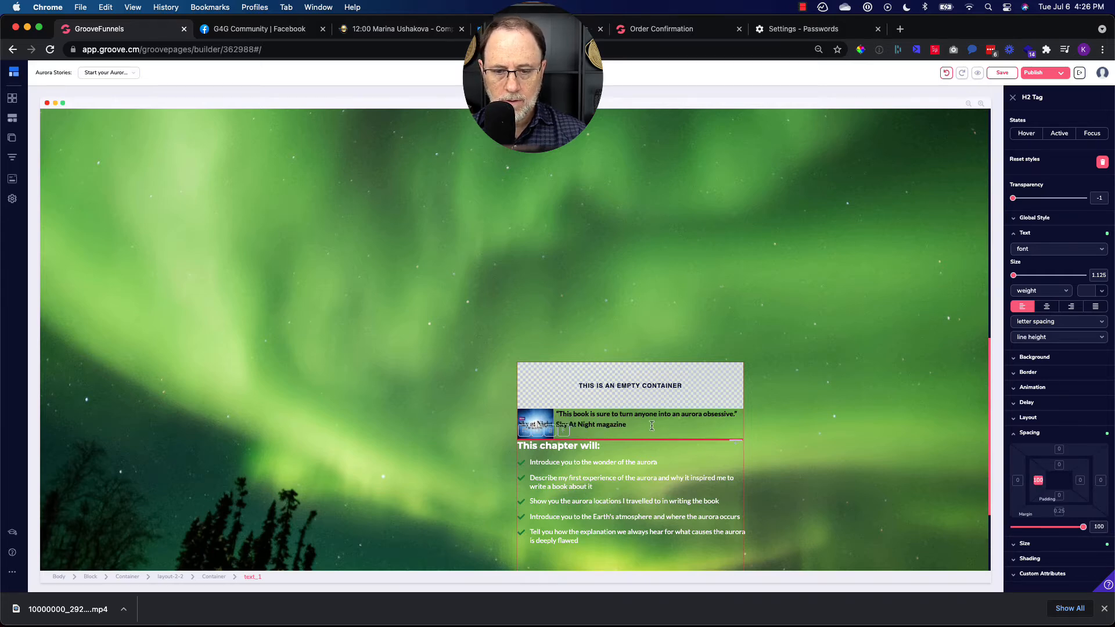
{"action": "left_click", "coordinate": [214, 576]}
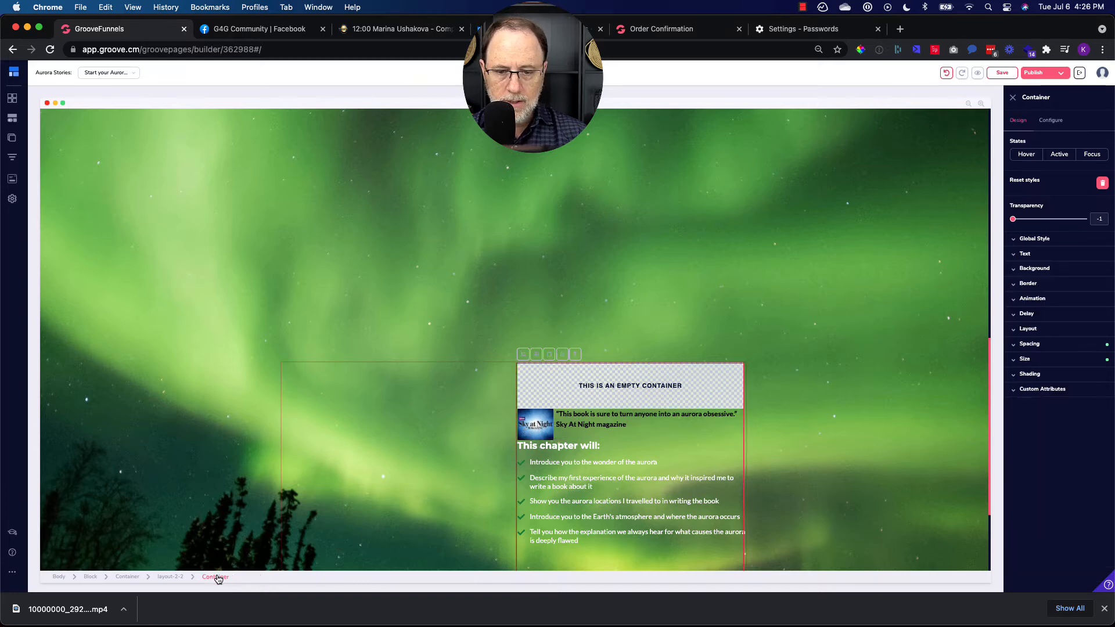
{"action": "left_click", "coordinate": [162, 576]}
{"action": "left_click", "coordinate": [576, 430]}
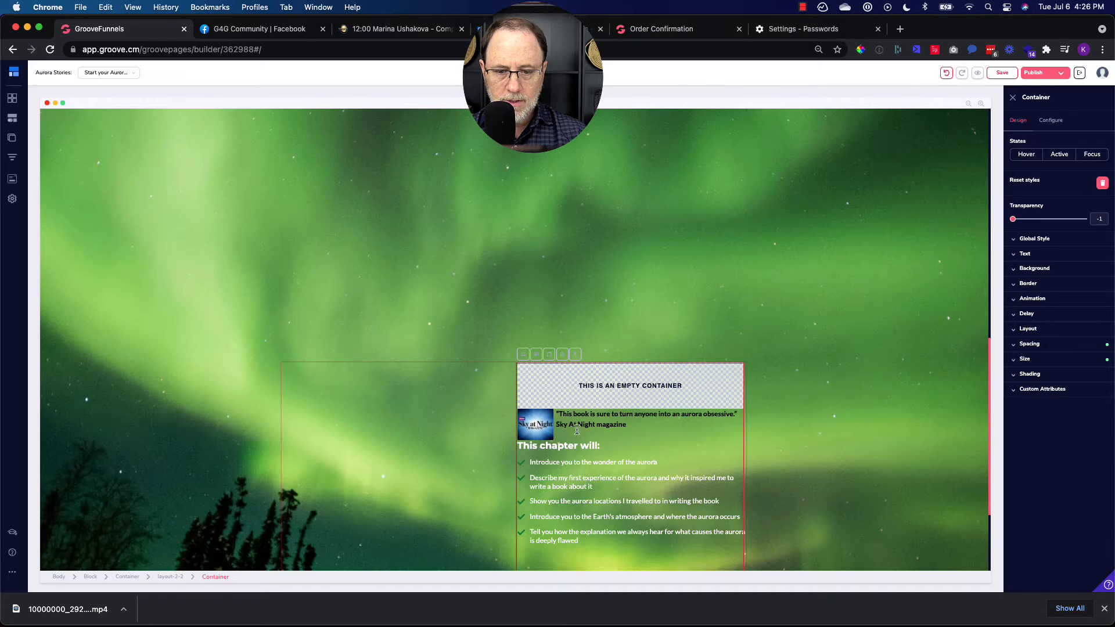
{"action": "left_click", "coordinate": [573, 429]}
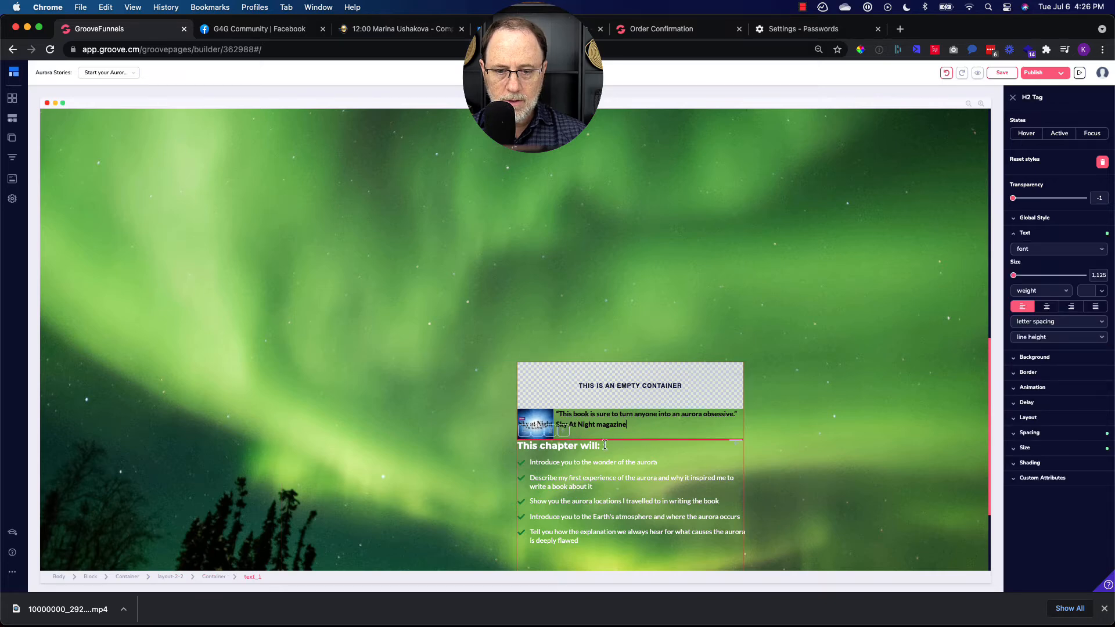
{"action": "left_click", "coordinate": [1064, 439]}
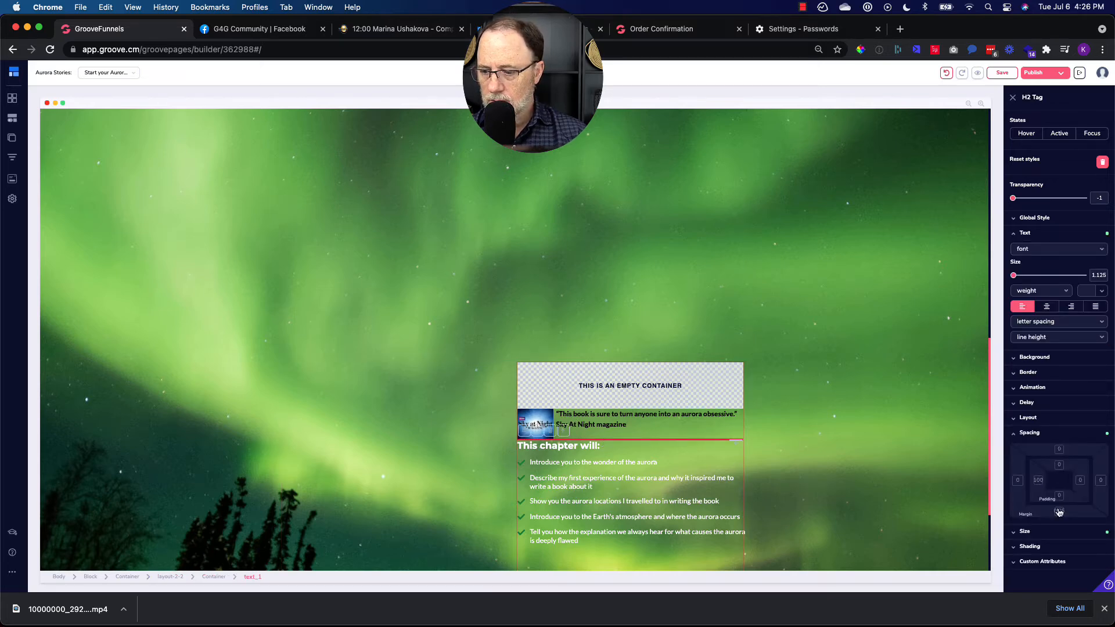
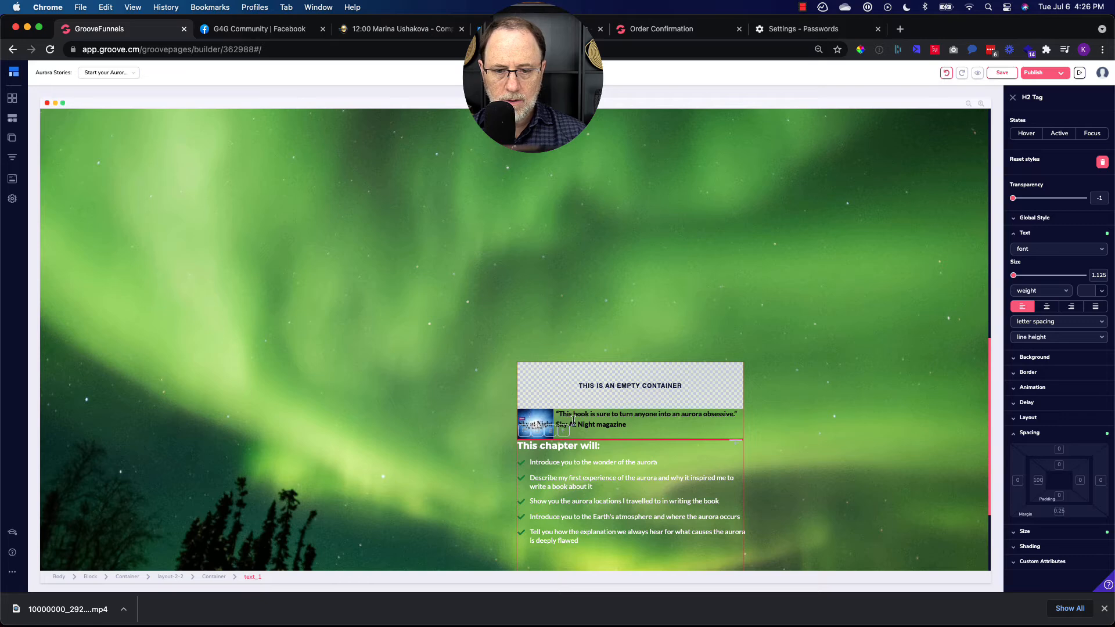
{"action": "left_click", "coordinate": [533, 422]}
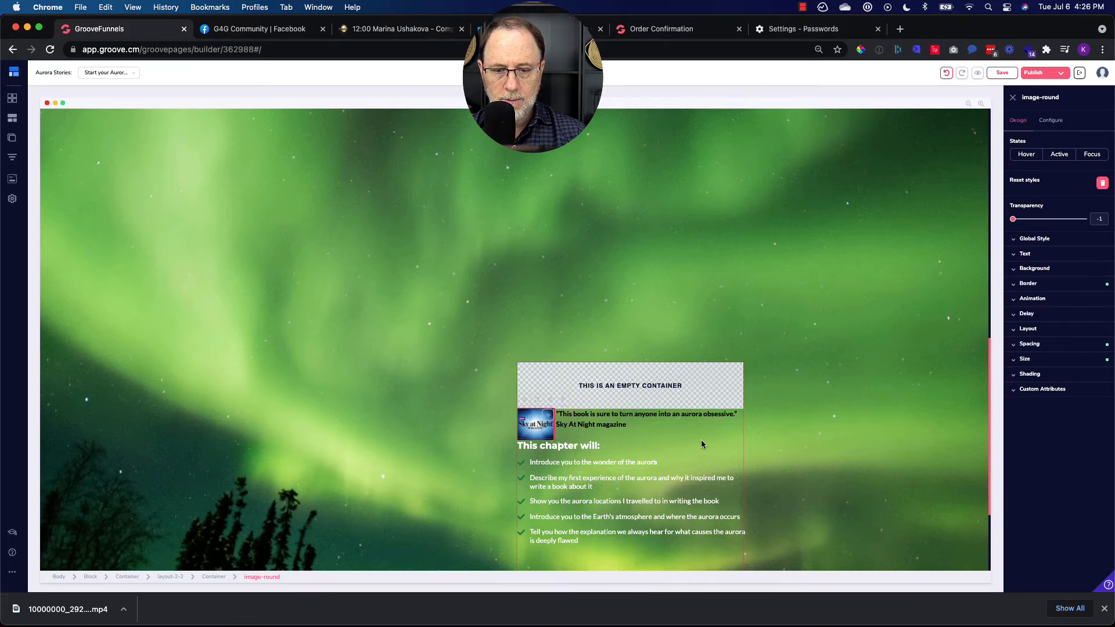
{"action": "left_click", "coordinate": [1041, 344]}
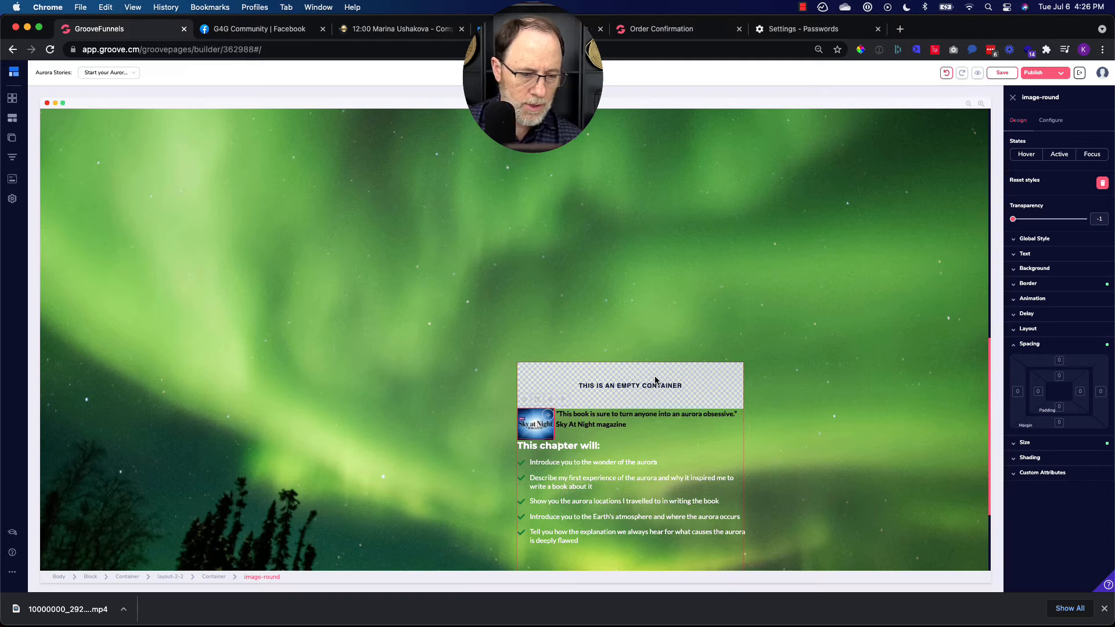
Move the Sky At Night quote out of the lower reviews column, and place its logo beside the form below the star rating.
{"action": "scroll", "coordinate": [655, 379], "scroll_direction": "up", "scroll_amount": 2}
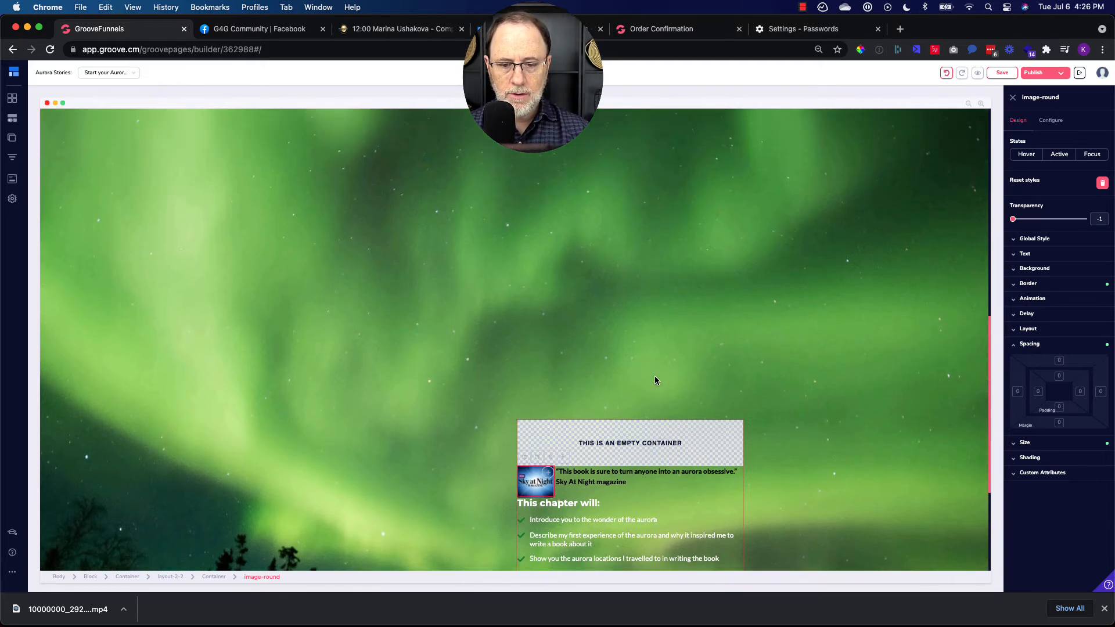
{"action": "left_click_drag", "start_coordinate": [549, 474], "coordinate": [566, 372]}
{"action": "left_click_drag", "start_coordinate": [561, 148], "coordinate": [560, 156]}
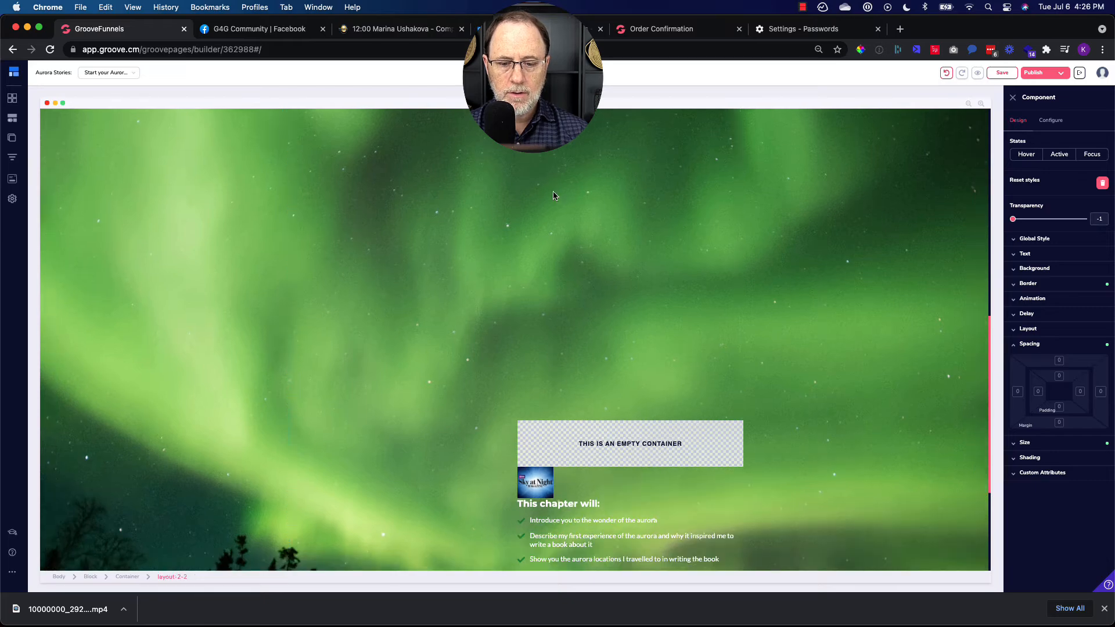
{"action": "left_click", "coordinate": [545, 483]}
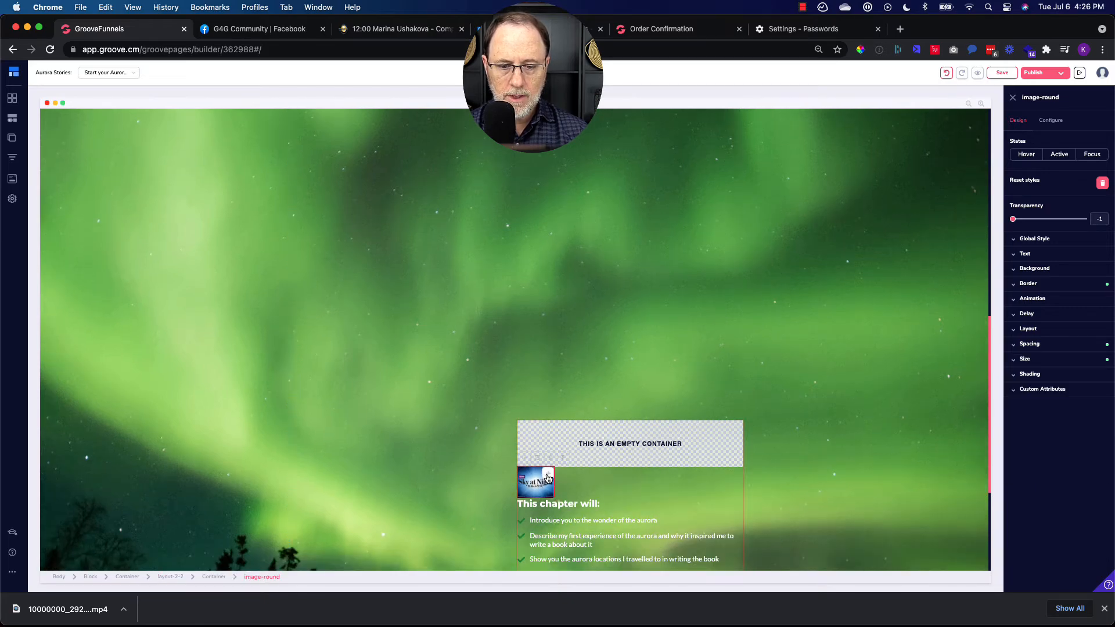
{"action": "left_click_drag", "start_coordinate": [548, 478], "coordinate": [577, 193]}
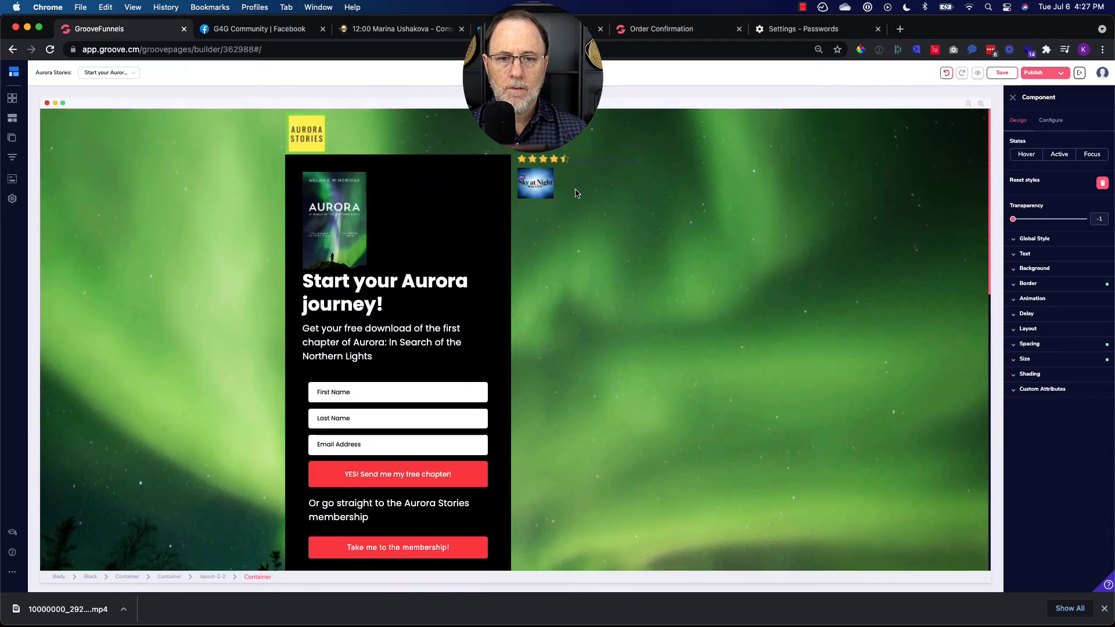
Undo the moves that took the star rating, Sky At Night quote and its logo out of the lower reviews column.
{"action": "scroll", "coordinate": [567, 384], "scroll_direction": "down", "scroll_amount": 10}
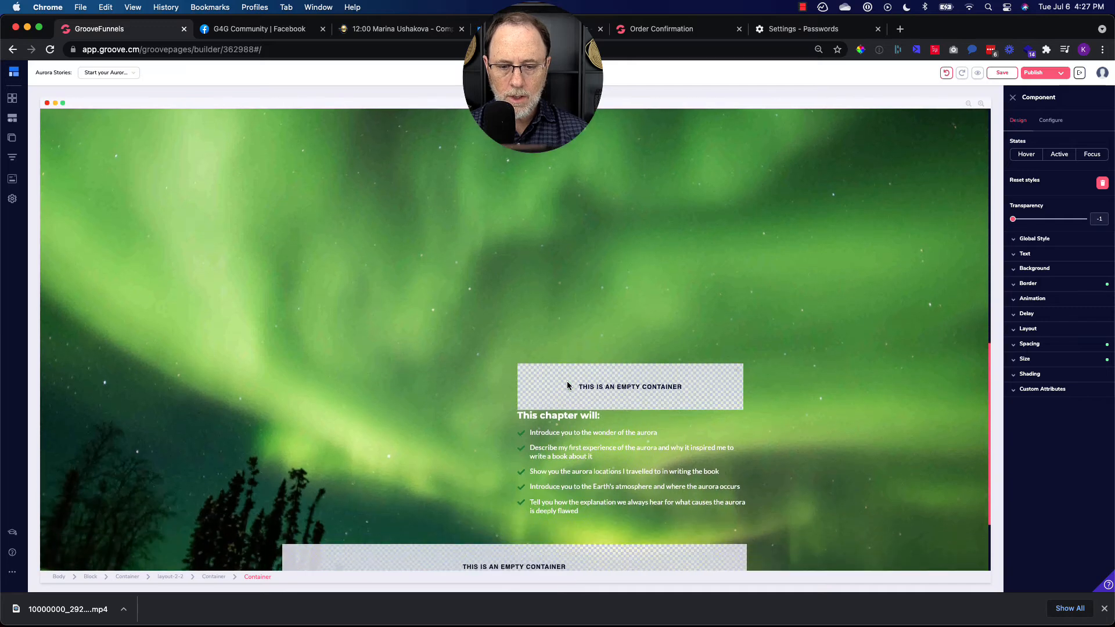
{"action": "left_click", "coordinate": [608, 386]}
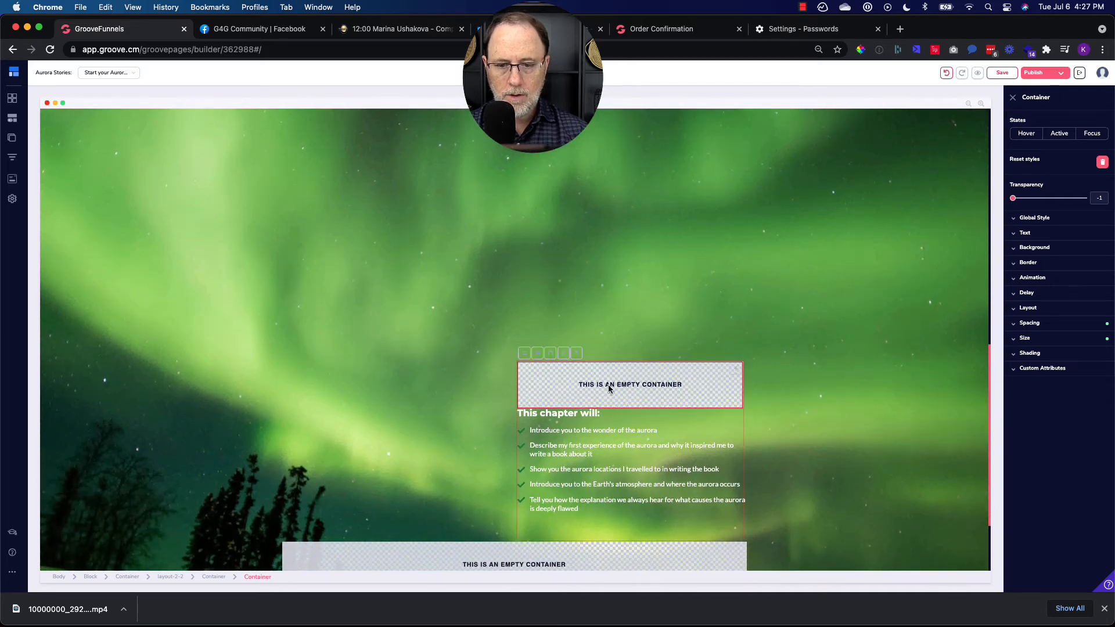
{"action": "scroll", "coordinate": [646, 406], "scroll_direction": "down", "scroll_amount": 2}
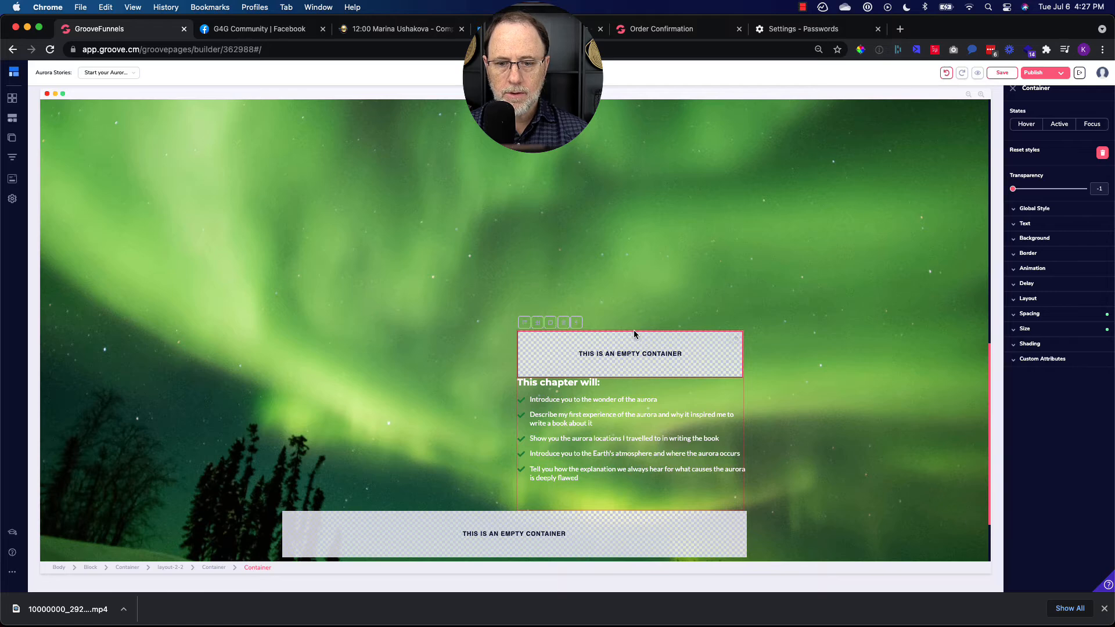
{"action": "scroll", "coordinate": [633, 334], "scroll_direction": "up", "scroll_amount": 2}
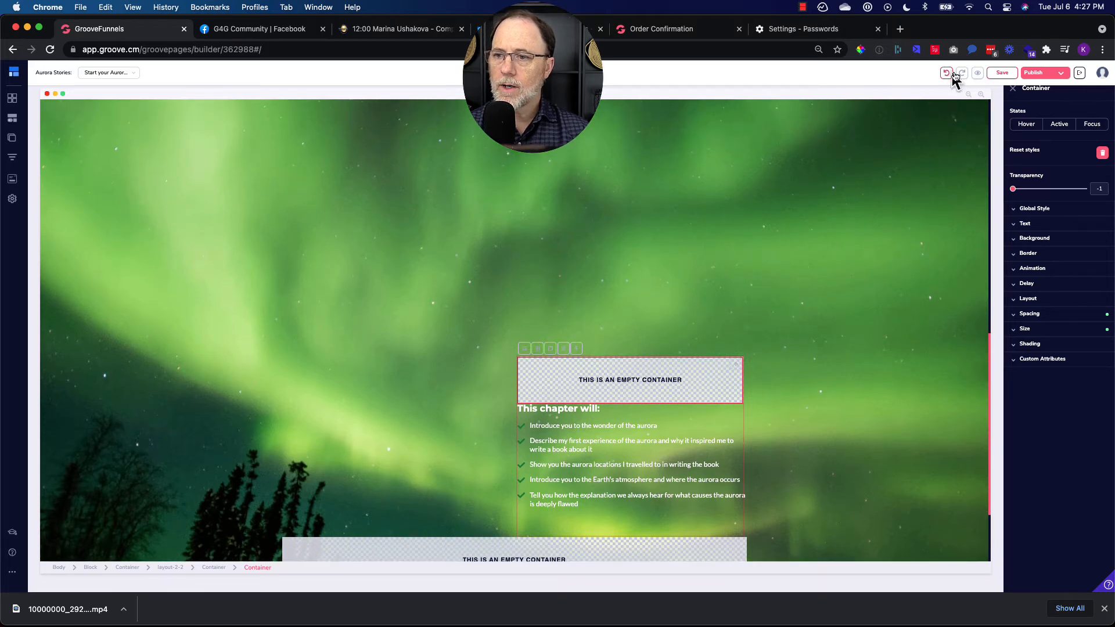
{"action": "left_click", "coordinate": [947, 73]}
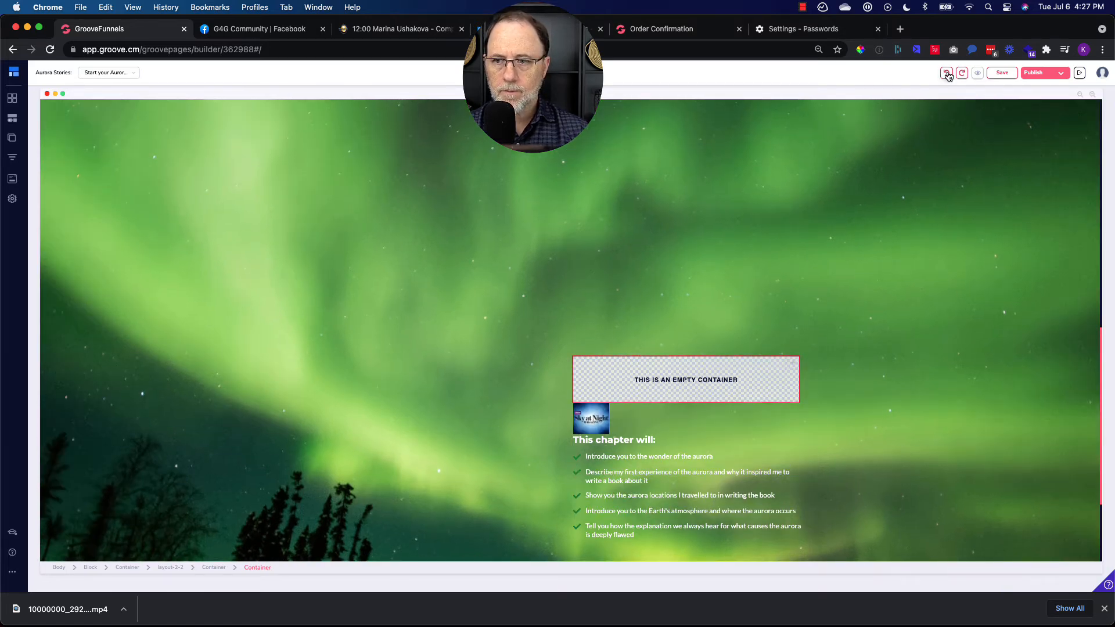
{"action": "left_click", "coordinate": [946, 73]}
{"action": "left_click", "coordinate": [947, 73]}
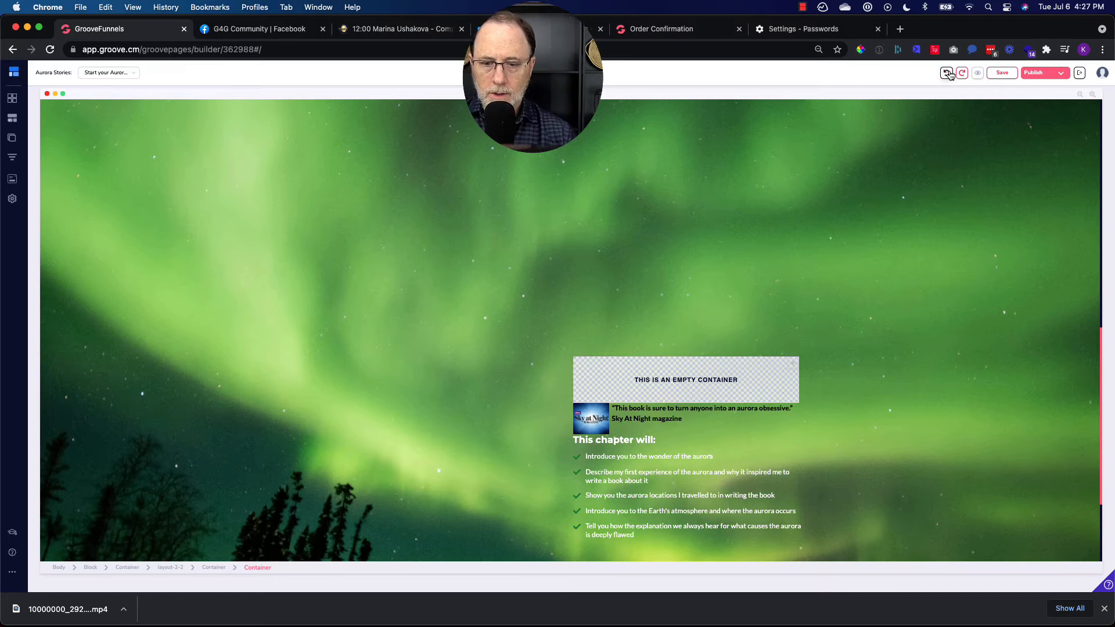
{"action": "left_click", "coordinate": [947, 73]}
{"action": "left_click", "coordinate": [947, 73]}
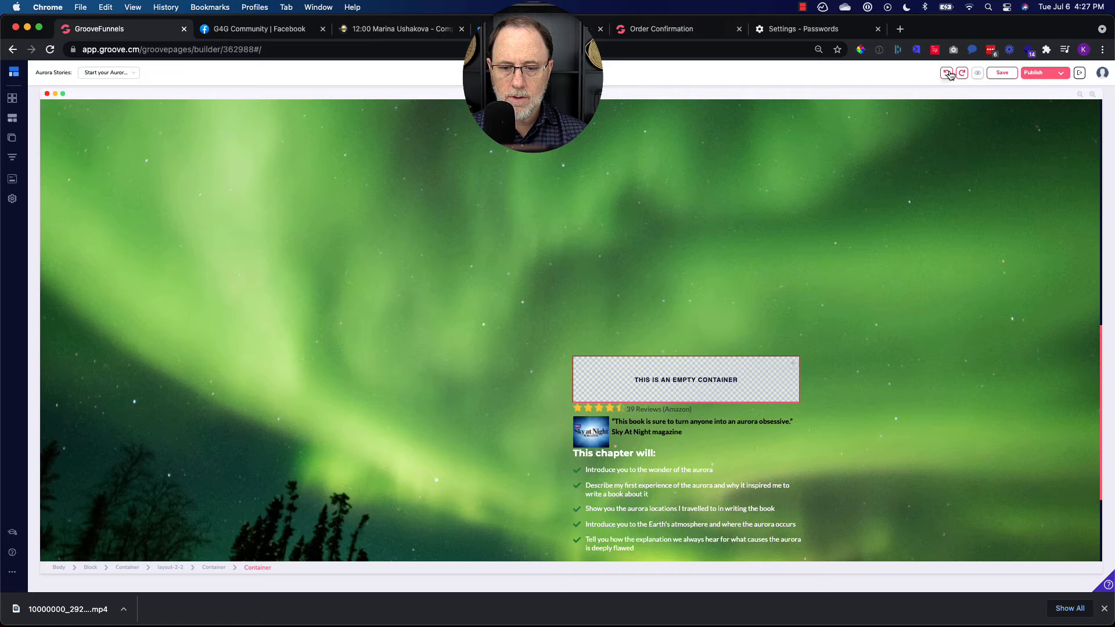
Remove the empty container directly above the star rating in the lower reviews column.
{"action": "scroll", "coordinate": [669, 394], "scroll_direction": "up", "scroll_amount": 5}
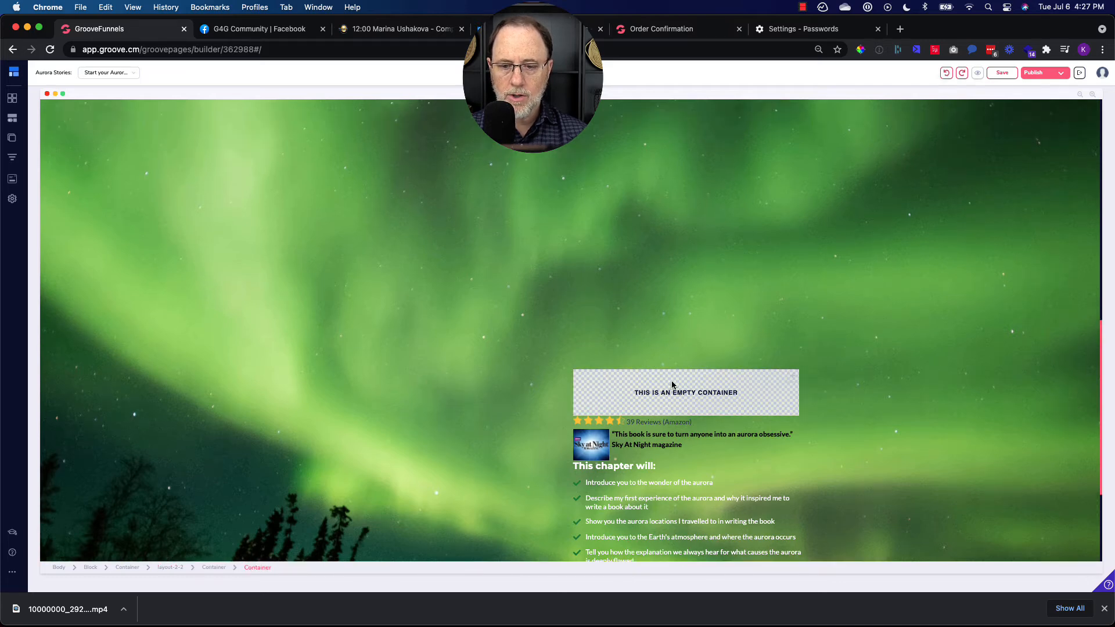
{"action": "scroll", "coordinate": [679, 354], "scroll_direction": "up", "scroll_amount": 3}
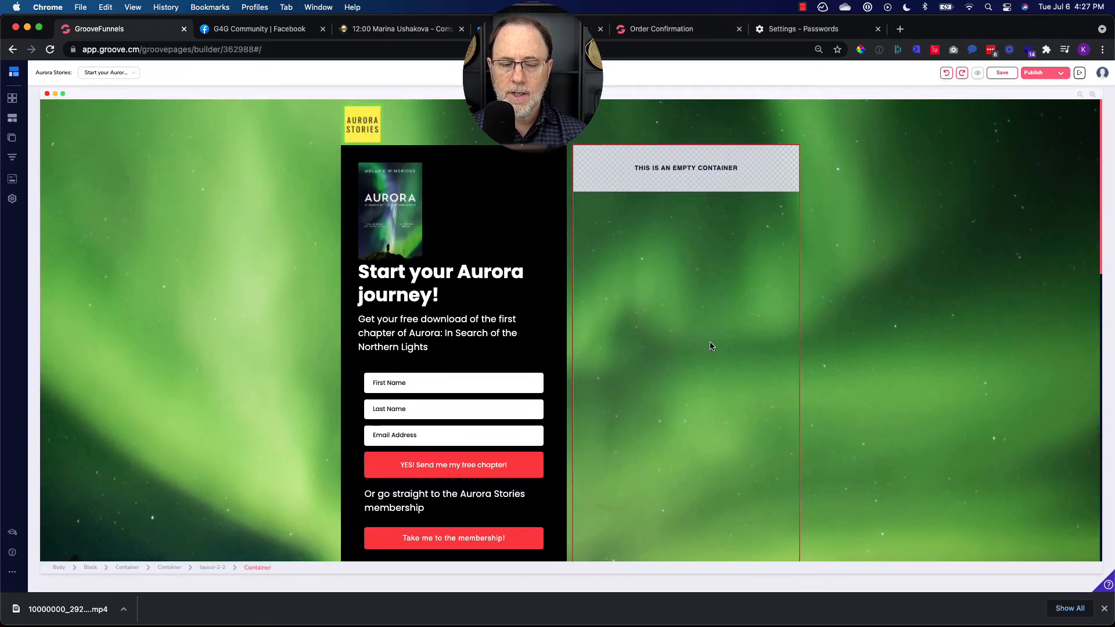
{"action": "scroll", "coordinate": [709, 347], "scroll_direction": "down", "scroll_amount": 2}
{"action": "scroll", "coordinate": [709, 347], "scroll_direction": "down", "scroll_amount": 10}
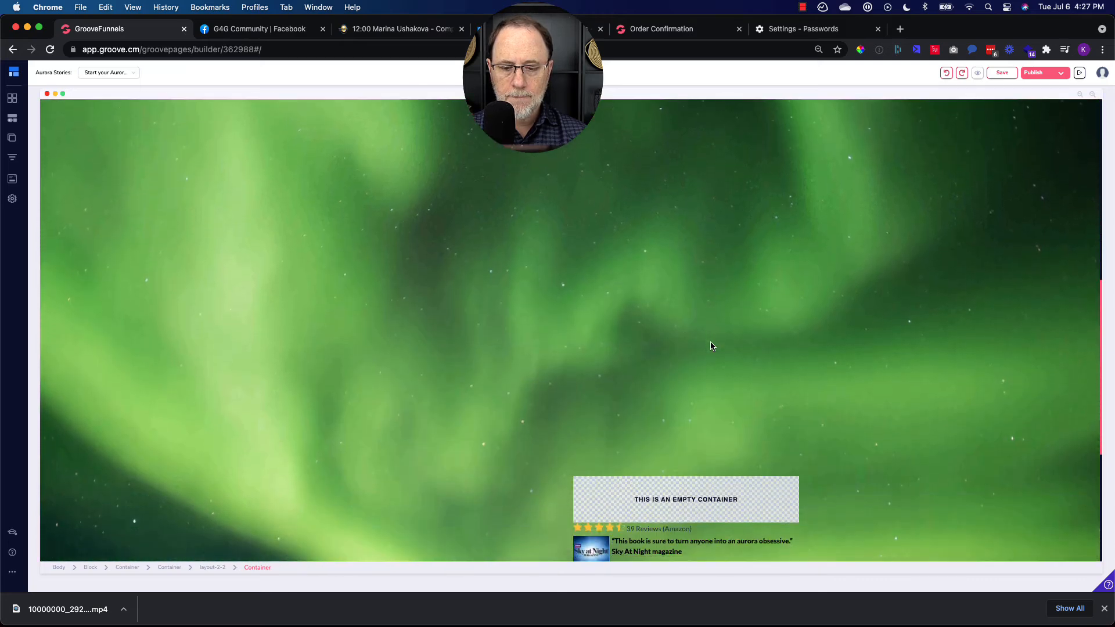
{"action": "scroll", "coordinate": [710, 347], "scroll_direction": "down", "scroll_amount": 3}
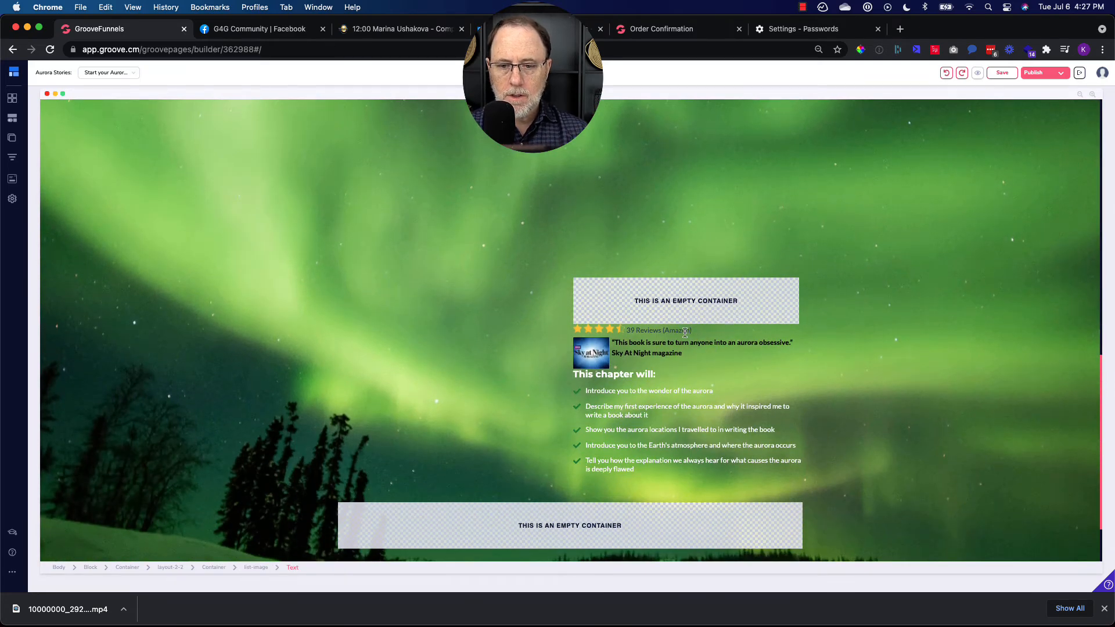
{"action": "left_click", "coordinate": [691, 330]}
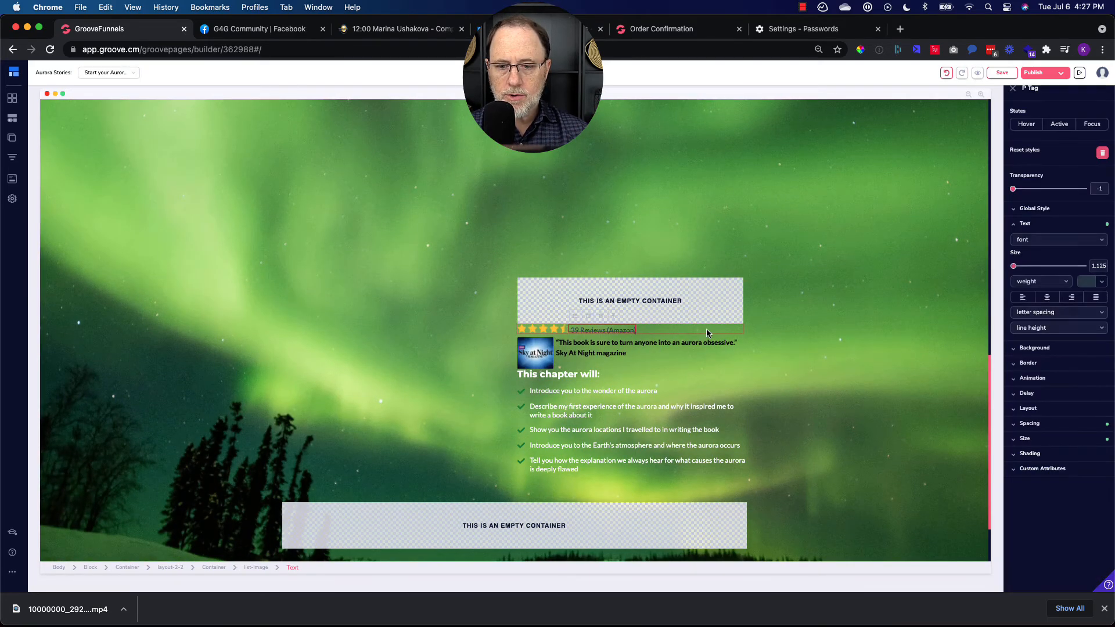
{"action": "left_click", "coordinate": [617, 318]}
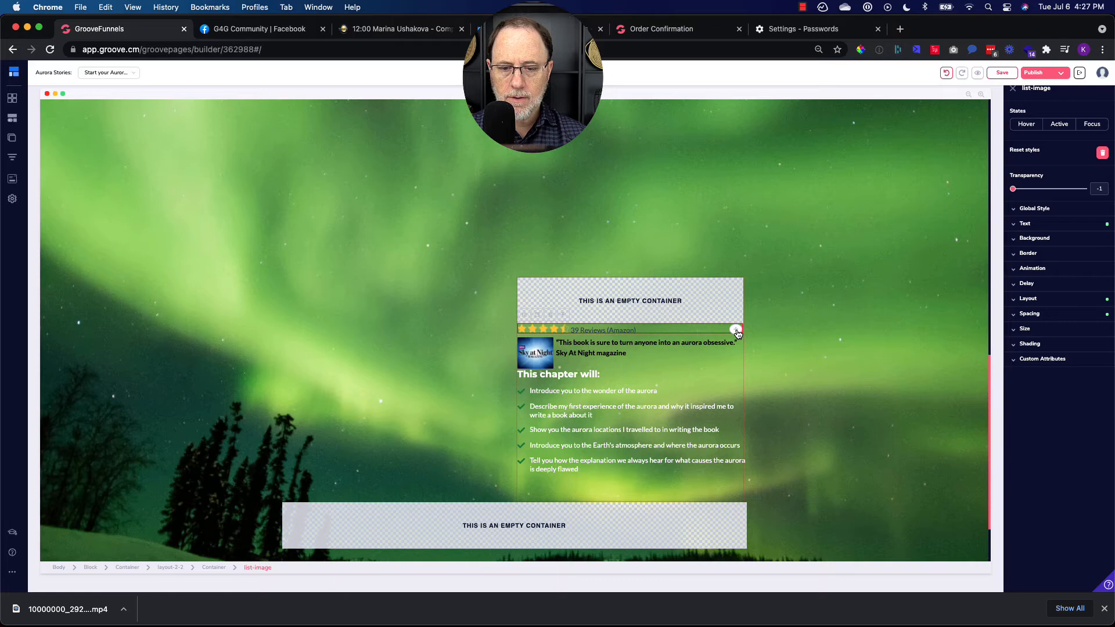
{"action": "mouse_move", "coordinate": [737, 330]}
{"action": "left_mouse_down"}
{"action": "mouse_move", "coordinate": [729, 315]}
{"action": "mouse_move", "coordinate": [737, 324]}
{"action": "left_mouse_up"}
{"action": "left_click", "coordinate": [634, 301]}
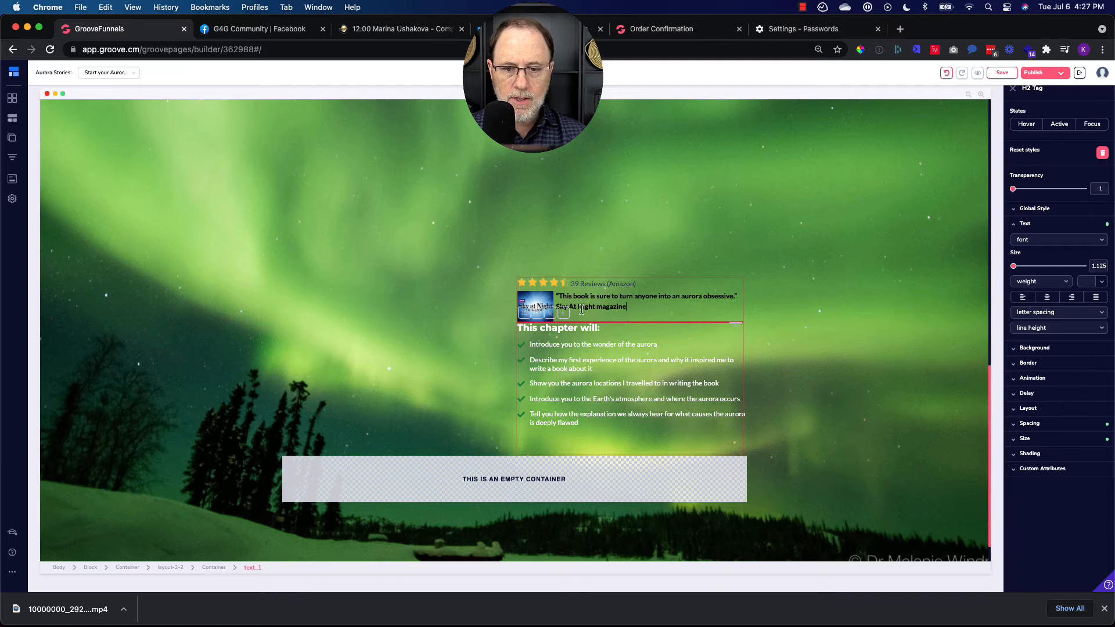
Check the Sky At Night quote and the "This chapter will:" heading against the form section above them.
{"action": "left_click", "coordinate": [636, 308]}
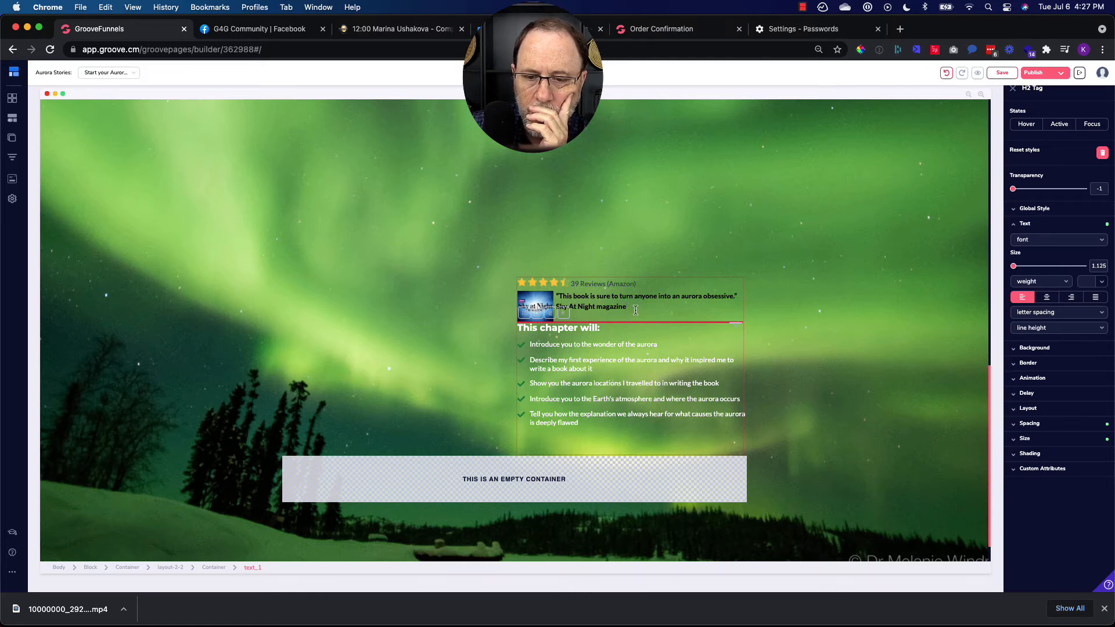
{"action": "left_click", "coordinate": [679, 329]}
{"action": "scroll", "coordinate": [655, 350], "scroll_direction": "up", "scroll_amount": 10}
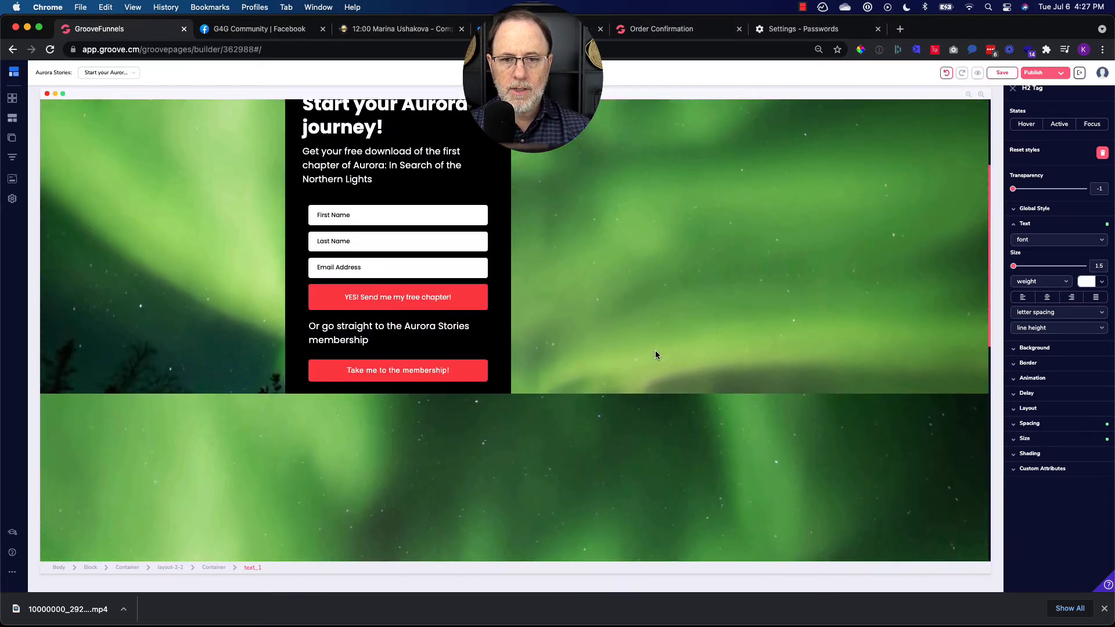
{"action": "scroll", "coordinate": [655, 351], "scroll_direction": "down", "scroll_amount": 10}
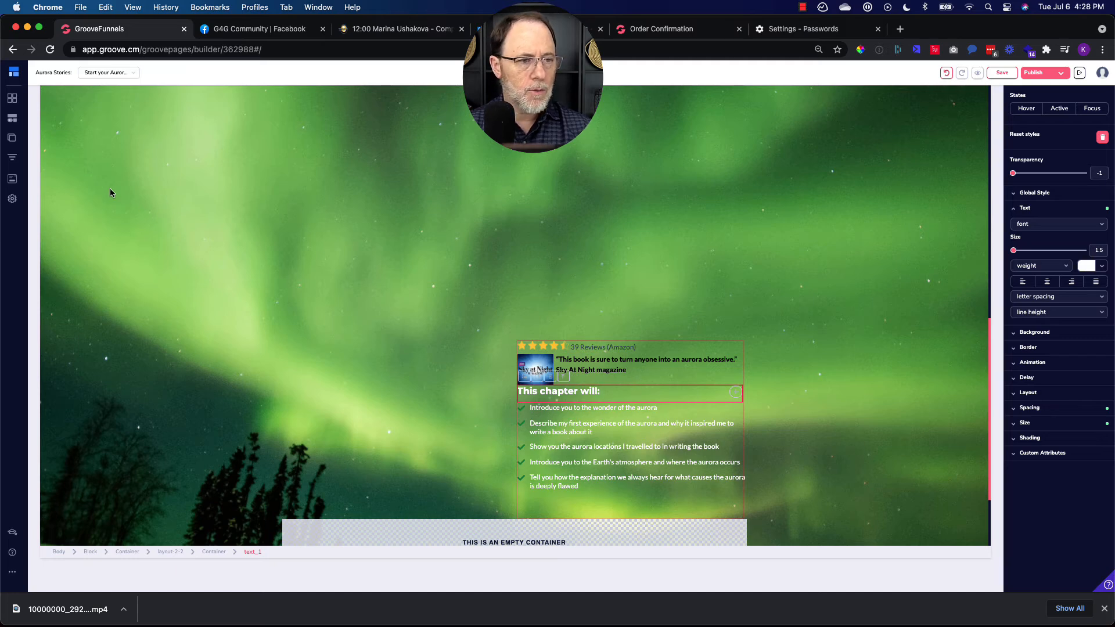
Browse the page component library through its list, button, media and form elements.
{"action": "left_click", "coordinate": [15, 118]}
{"action": "scroll", "coordinate": [96, 340], "scroll_direction": "down", "scroll_amount": 8}
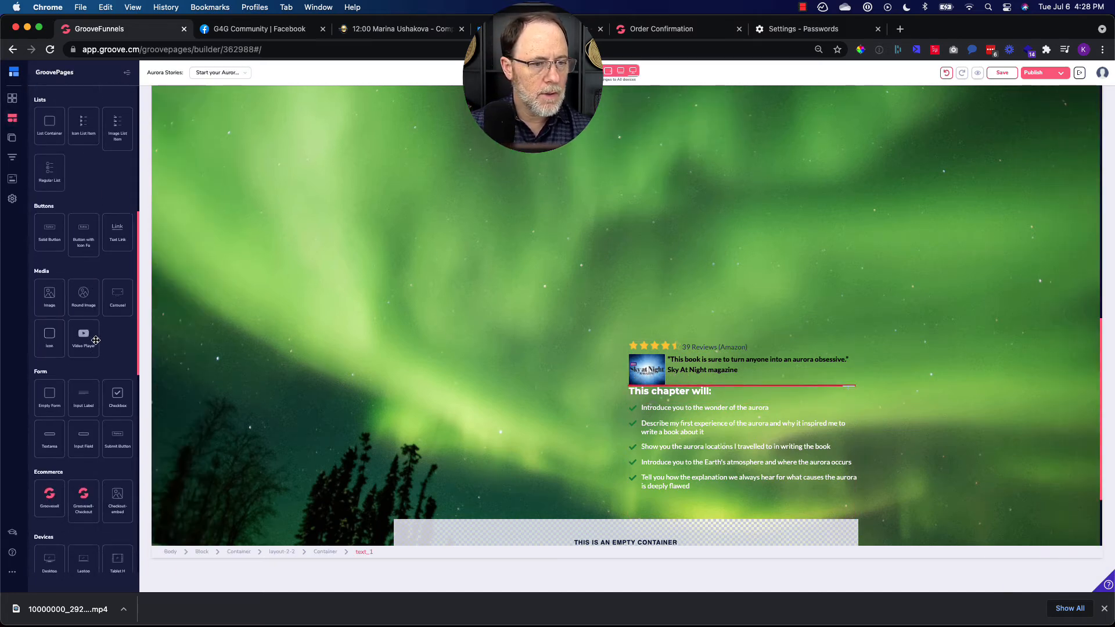
Add an Image List Item between the star reviews row and the existing Sky At Night quote.
{"action": "scroll", "coordinate": [96, 340], "scroll_direction": "down", "scroll_amount": 5}
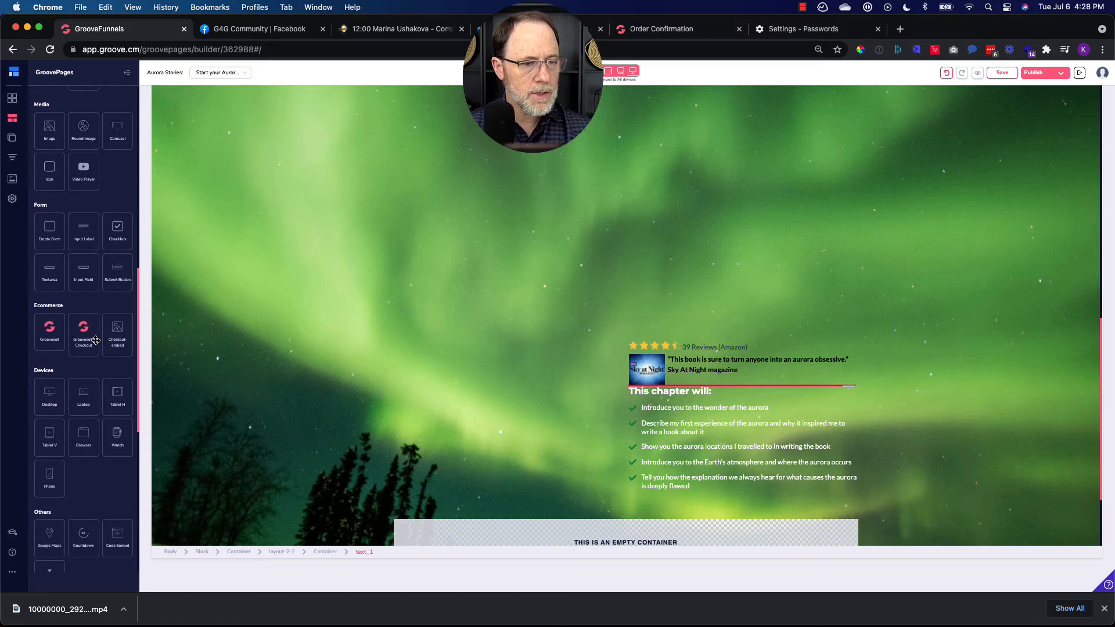
{"action": "scroll", "coordinate": [96, 342], "scroll_direction": "up", "scroll_amount": 5}
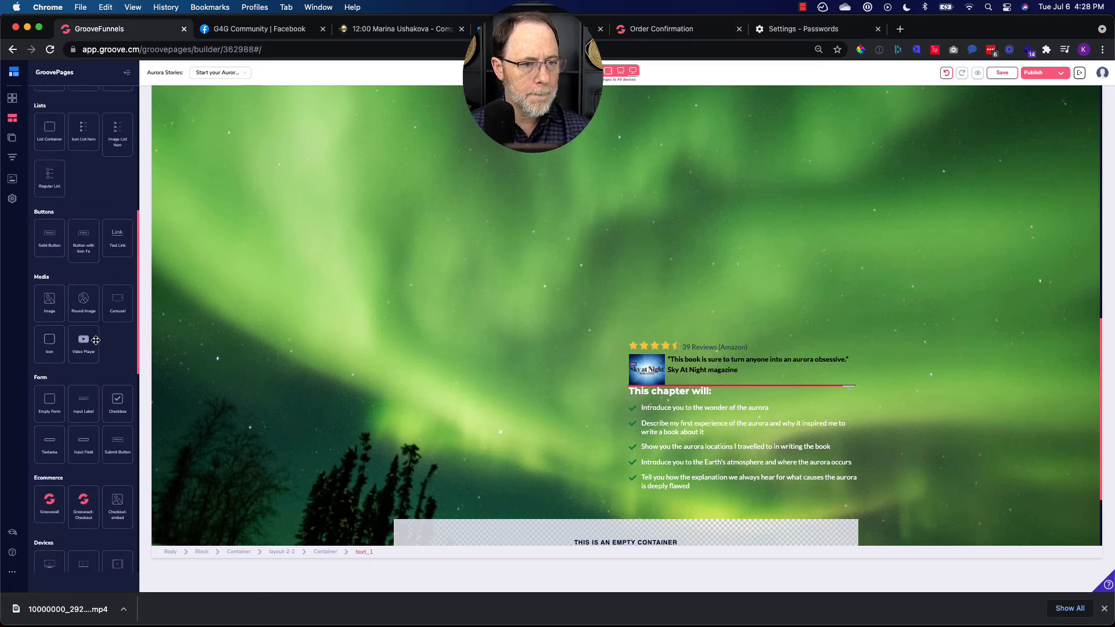
{"action": "scroll", "coordinate": [96, 340], "scroll_direction": "up", "scroll_amount": 3}
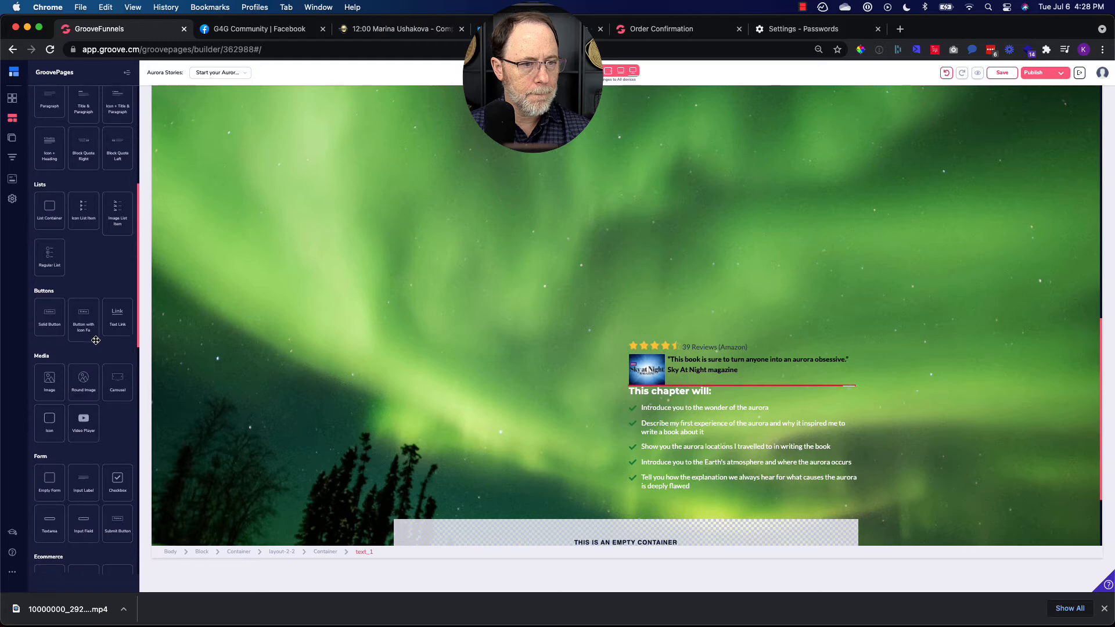
{"action": "scroll", "coordinate": [96, 340], "scroll_direction": "up", "scroll_amount": 2}
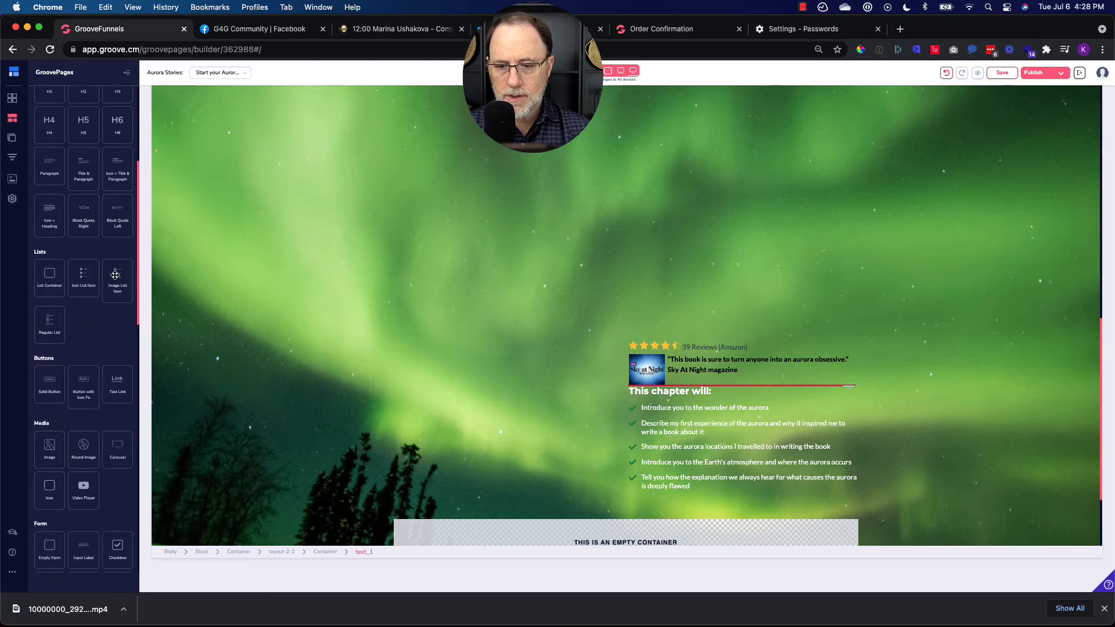
{"action": "left_click_drag", "start_coordinate": [115, 275], "coordinate": [658, 374]}
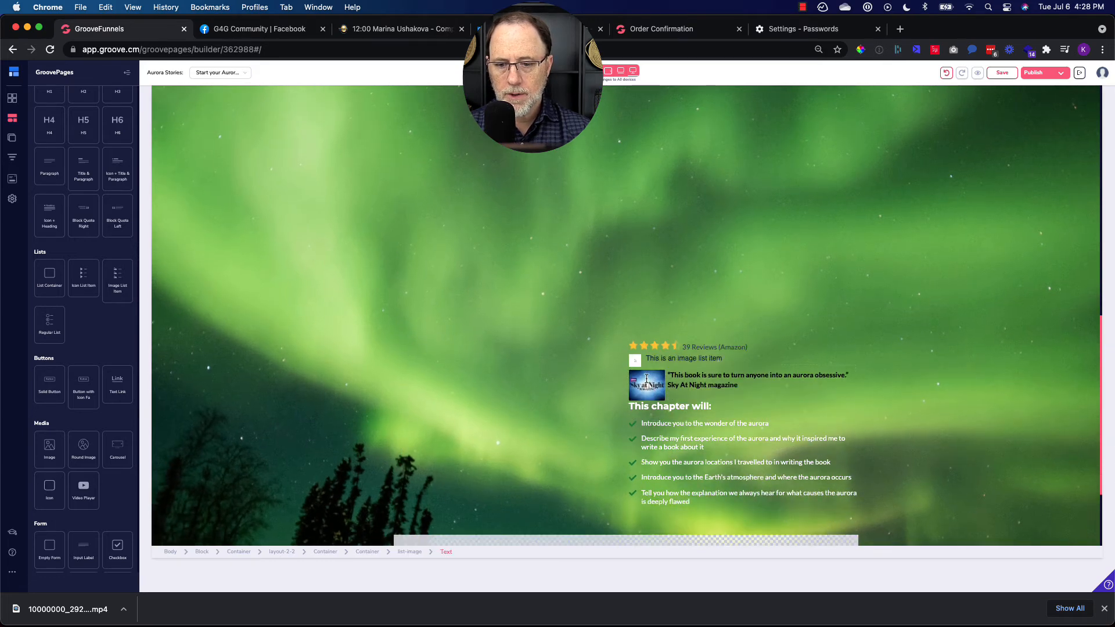
{"action": "key", "text": "super+z"}
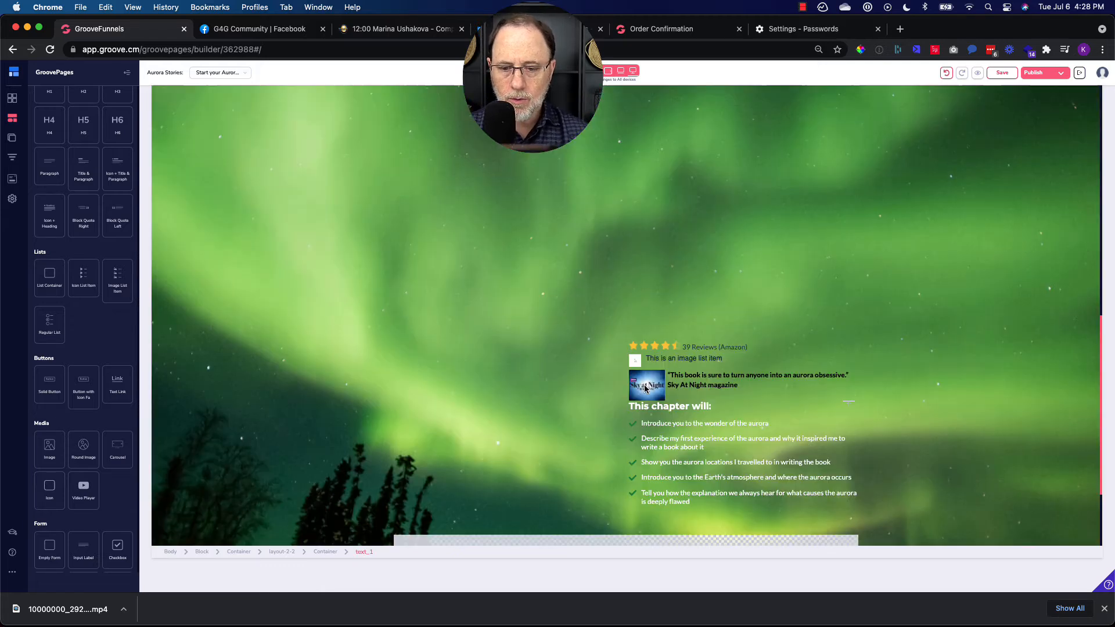
Set the new list item's image to the Sky at Night Magazine logo from the image library and update it.
{"action": "left_click", "coordinate": [635, 364]}
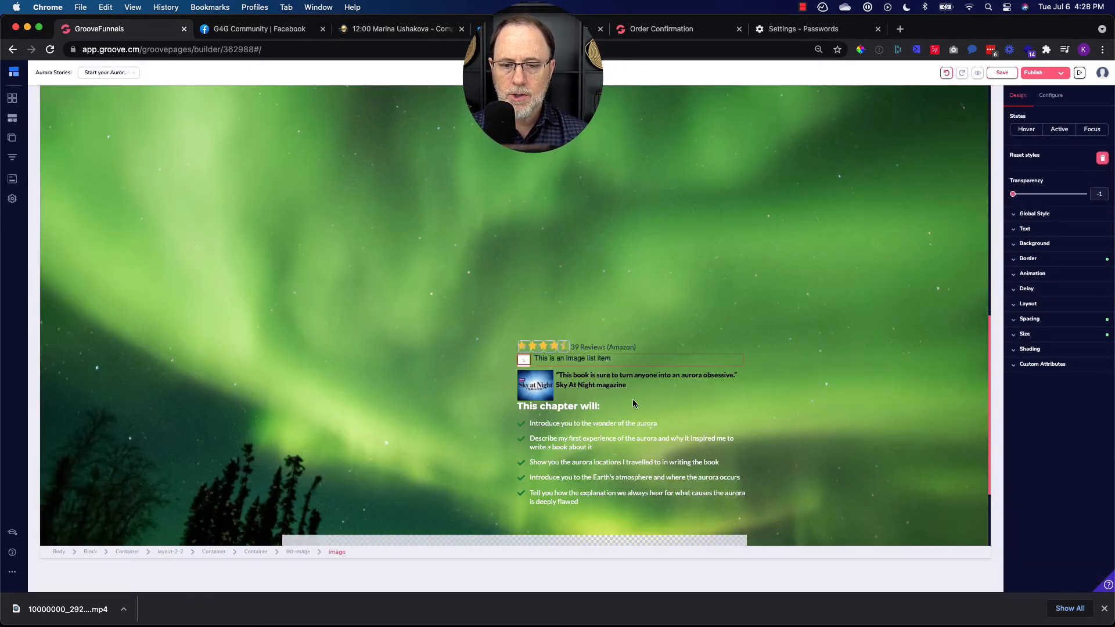
{"action": "left_click", "coordinate": [1051, 95]}
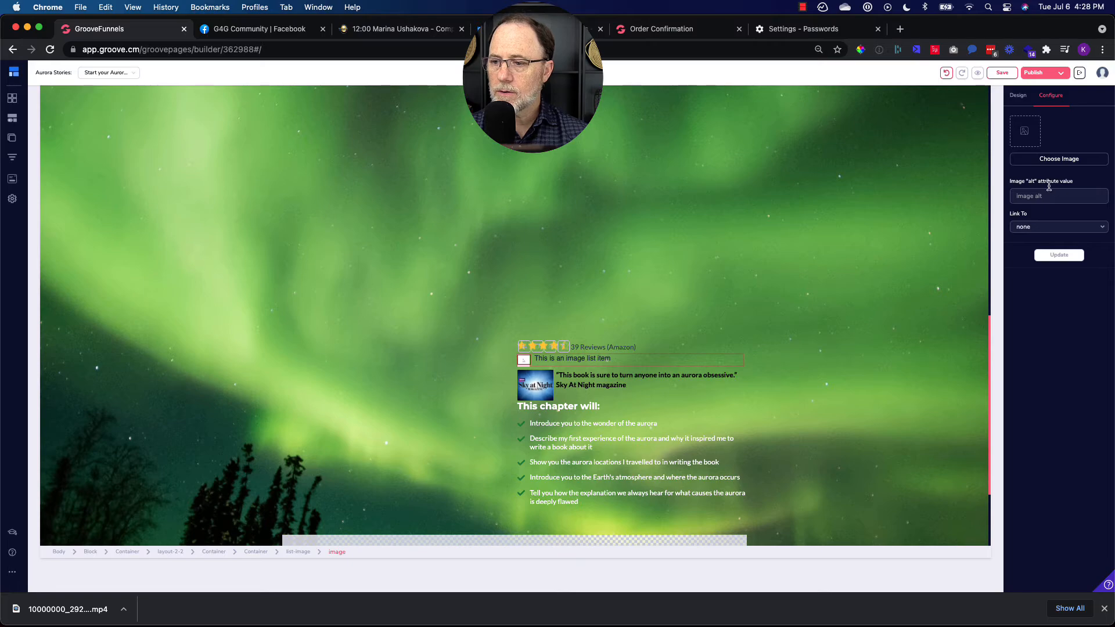
{"action": "left_click", "coordinate": [1059, 165]}
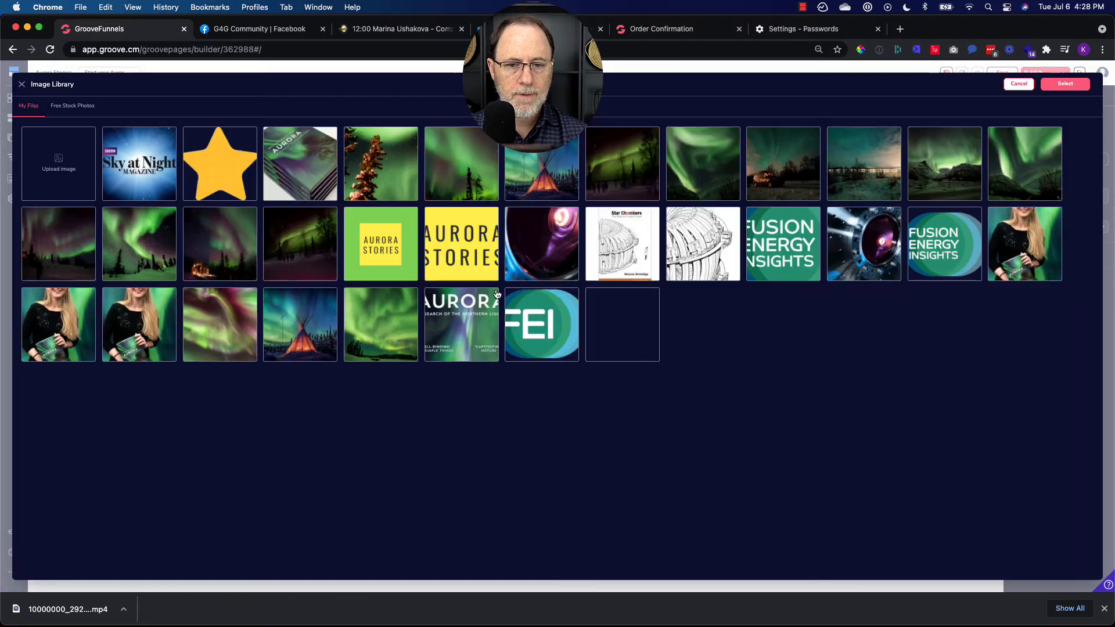
{"action": "left_click", "coordinate": [149, 169]}
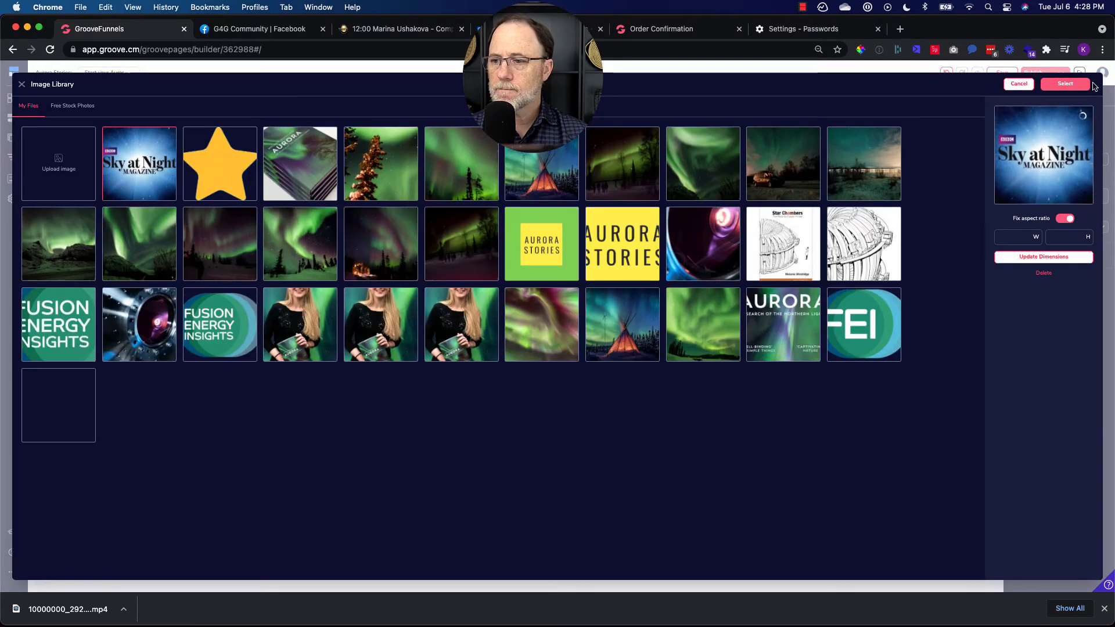
{"action": "left_click", "coordinate": [1067, 84]}
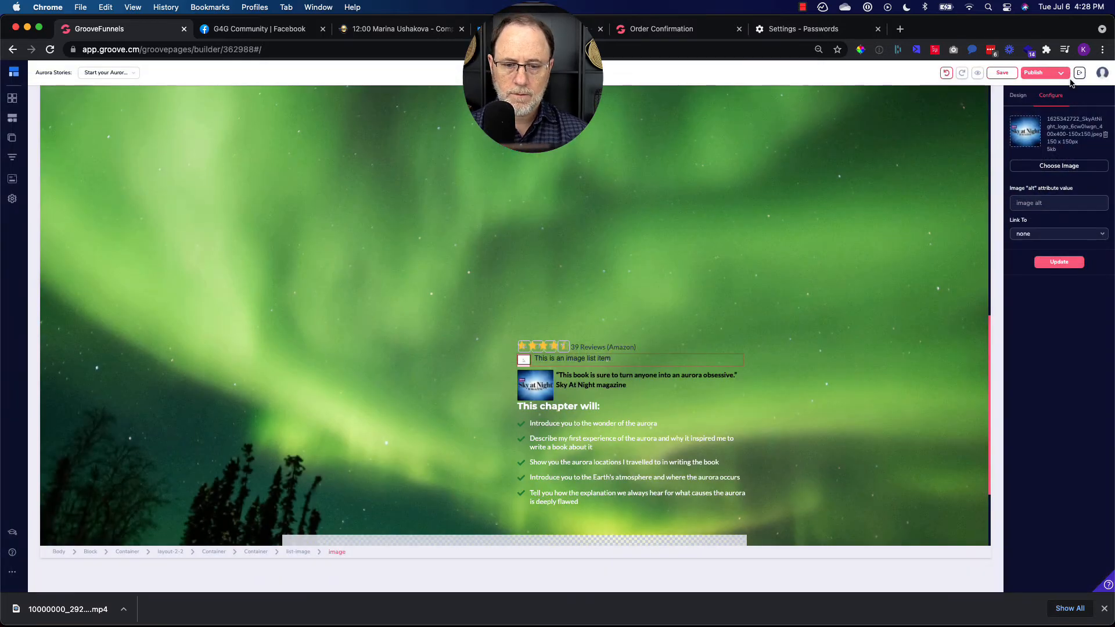
{"action": "left_click", "coordinate": [1063, 262]}
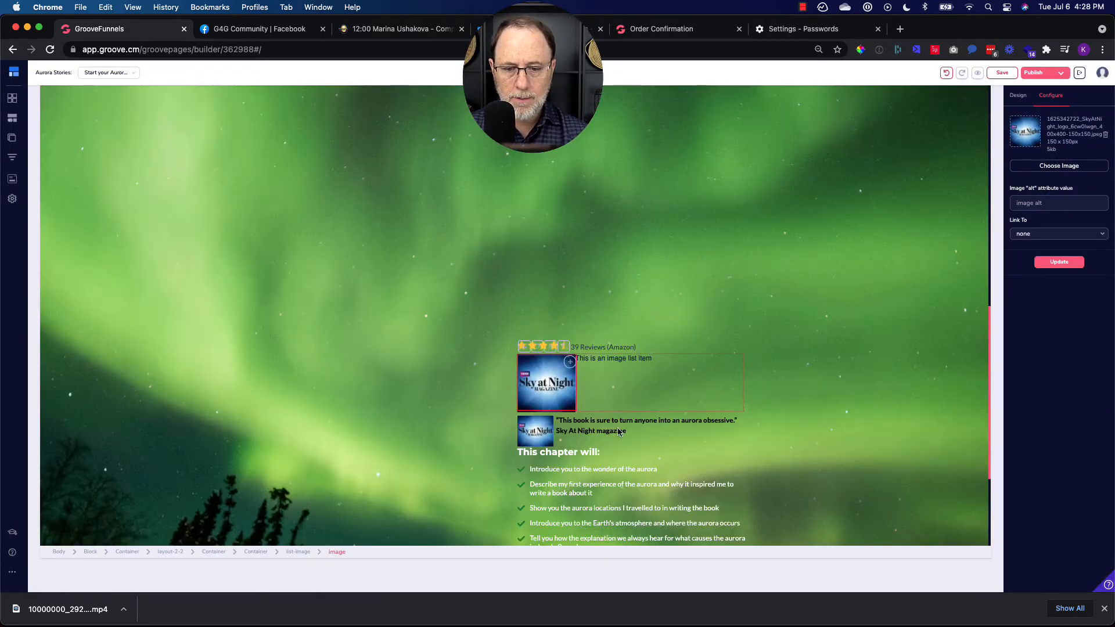
Size the list item's logo relative to its parent, with a width of 16%.
{"action": "left_click", "coordinate": [1019, 97]}
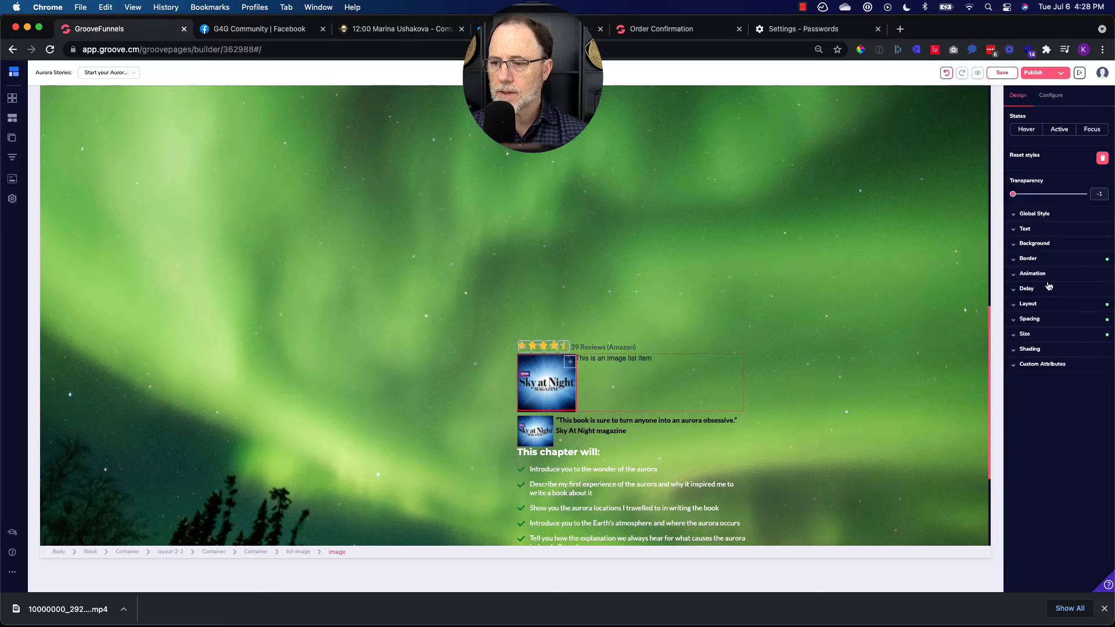
{"action": "left_click", "coordinate": [1039, 335]}
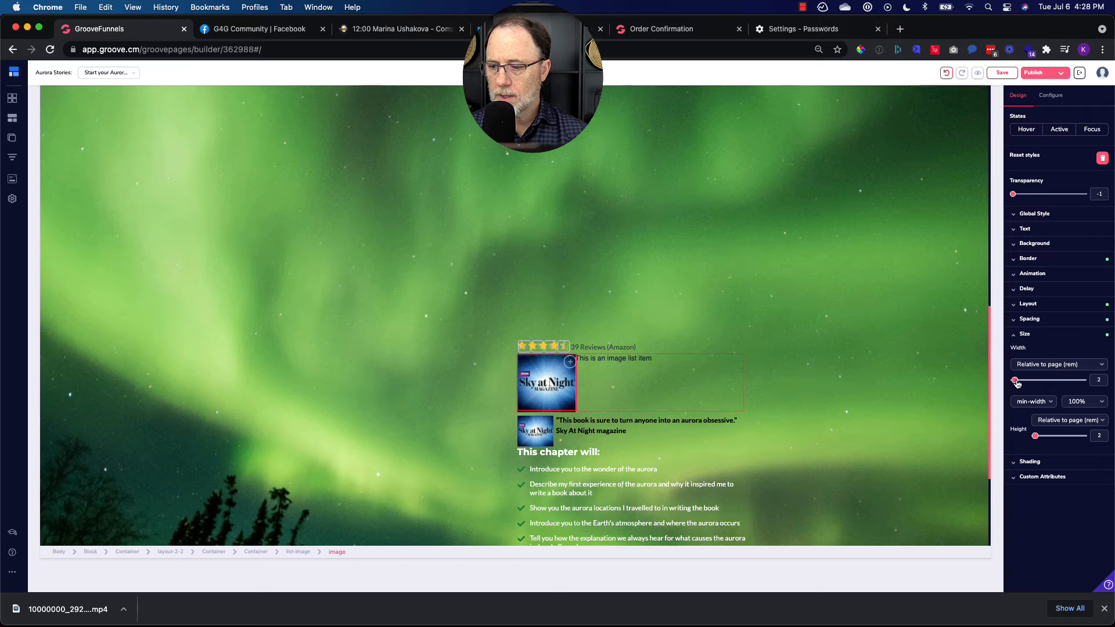
{"action": "left_click", "coordinate": [1043, 365]}
{"action": "left_click", "coordinate": [1031, 395]}
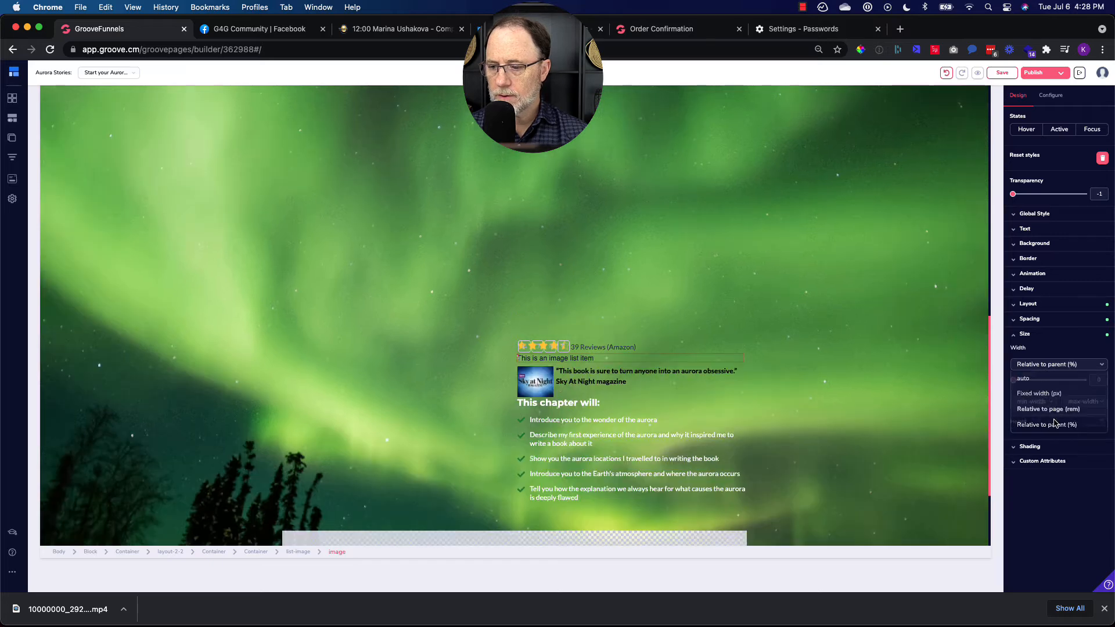
{"action": "left_click_drag", "start_coordinate": [1017, 385], "coordinate": [1025, 385]}
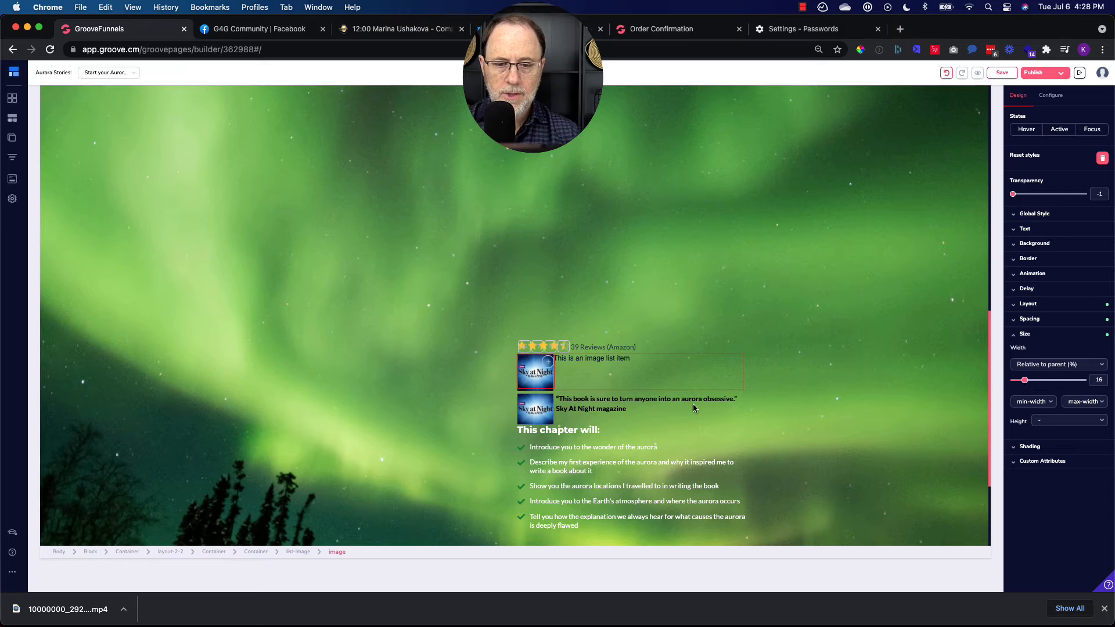
Replace the list item's placeholder text with a copy of the two-line Sky At Night quote from below.
{"action": "triple_click", "coordinate": [592, 402]}
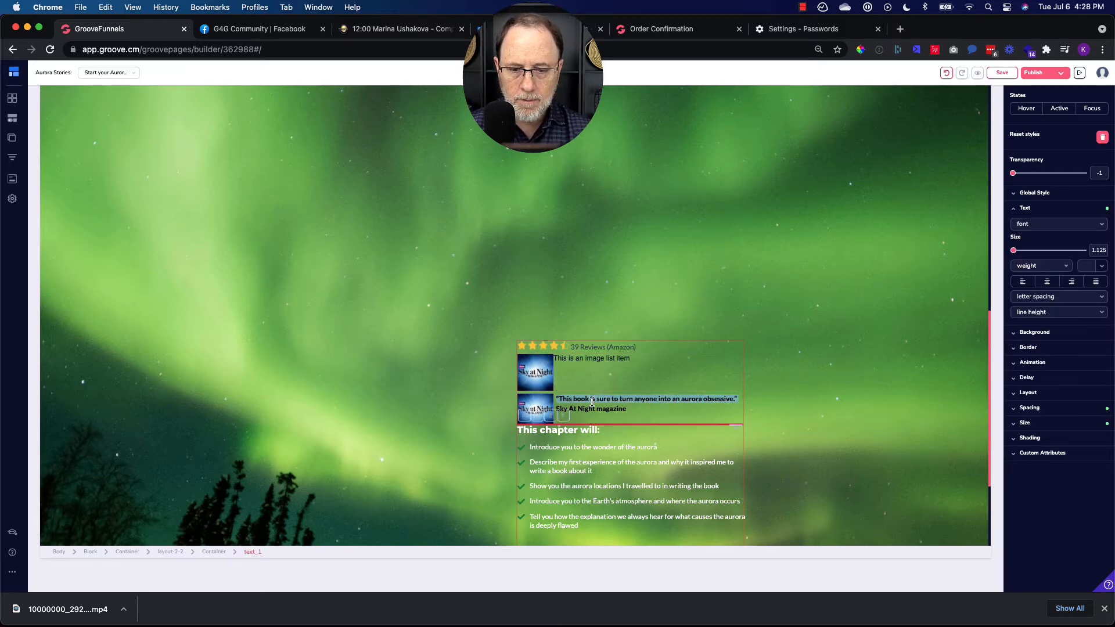
{"action": "left_click_drag", "start_coordinate": [651, 410], "coordinate": [556, 400]}
{"action": "key", "text": "cmd+c"}
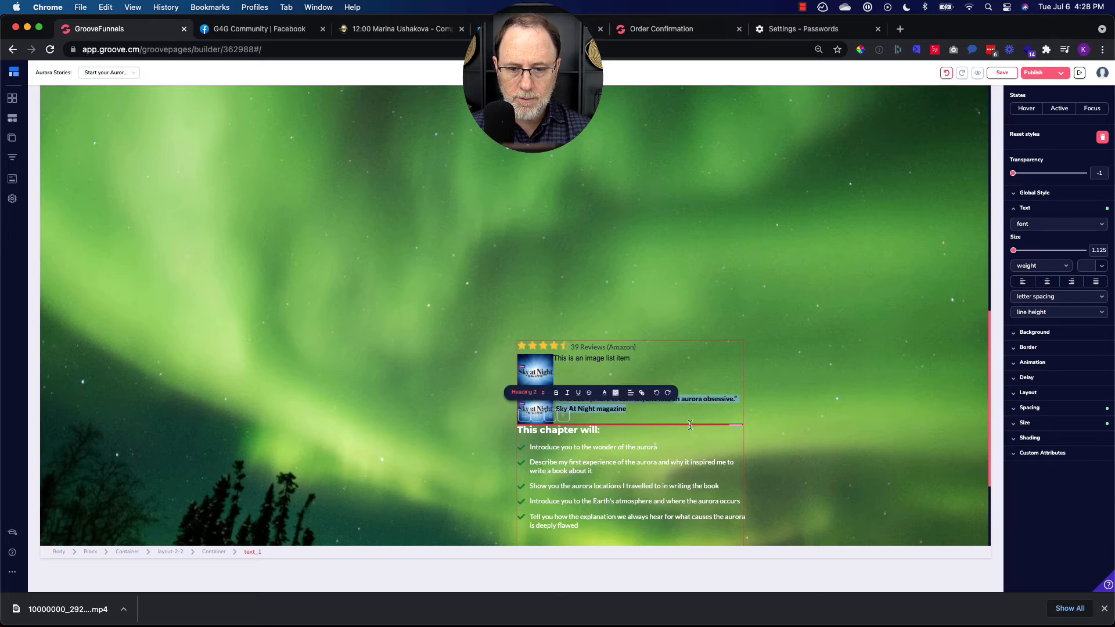
{"action": "left_click", "coordinate": [608, 360]}
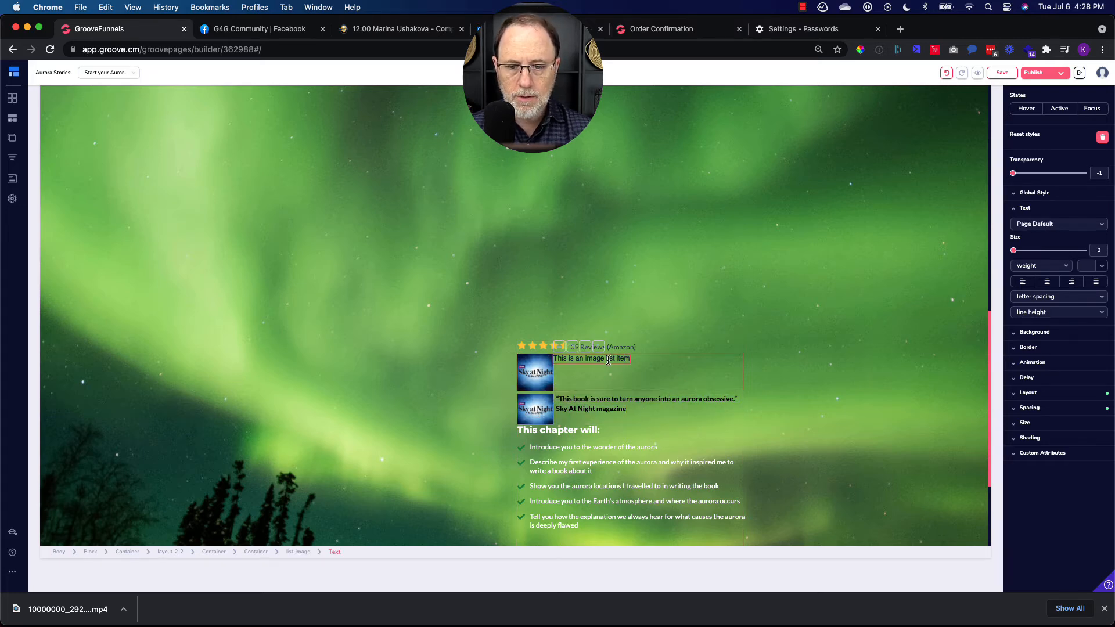
{"action": "triple_click", "coordinate": [609, 360]}
{"action": "key", "text": "cmd+v"}
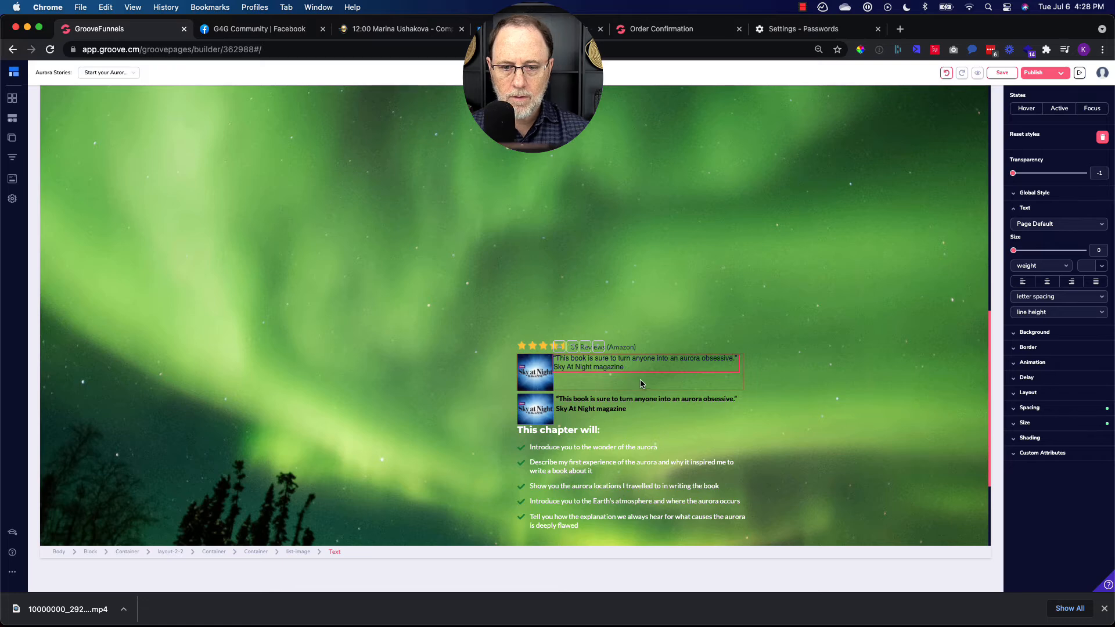
Make both the quote and the "Sky At Night magazine" line in the new list item bold.
{"action": "triple_click", "coordinate": [640, 366]}
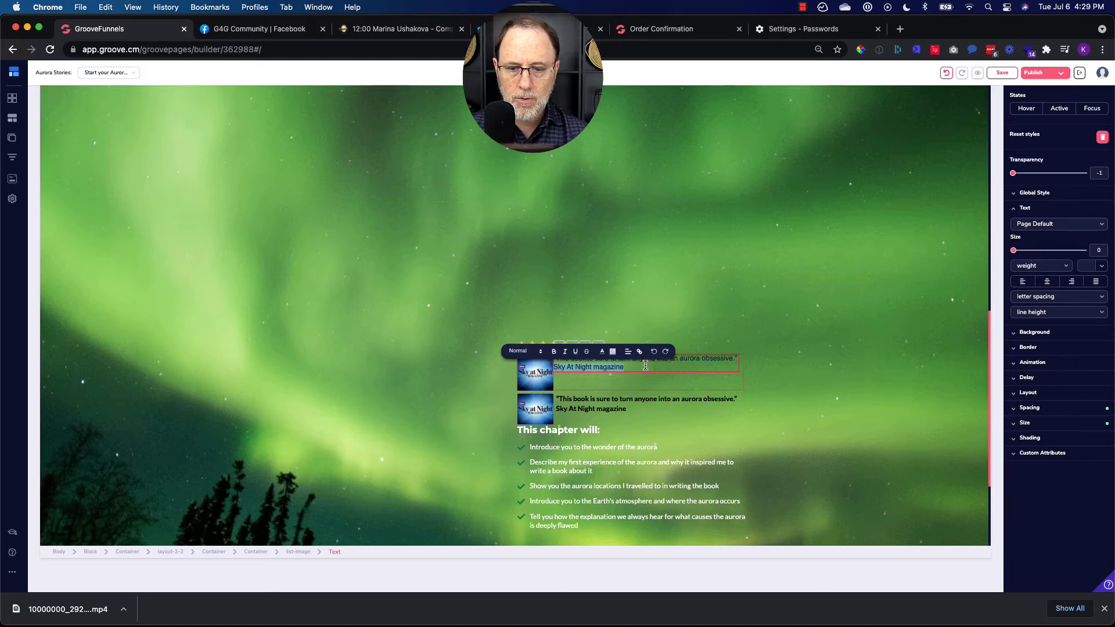
{"action": "triple_click", "coordinate": [645, 366]}
{"action": "left_click", "coordinate": [636, 369]}
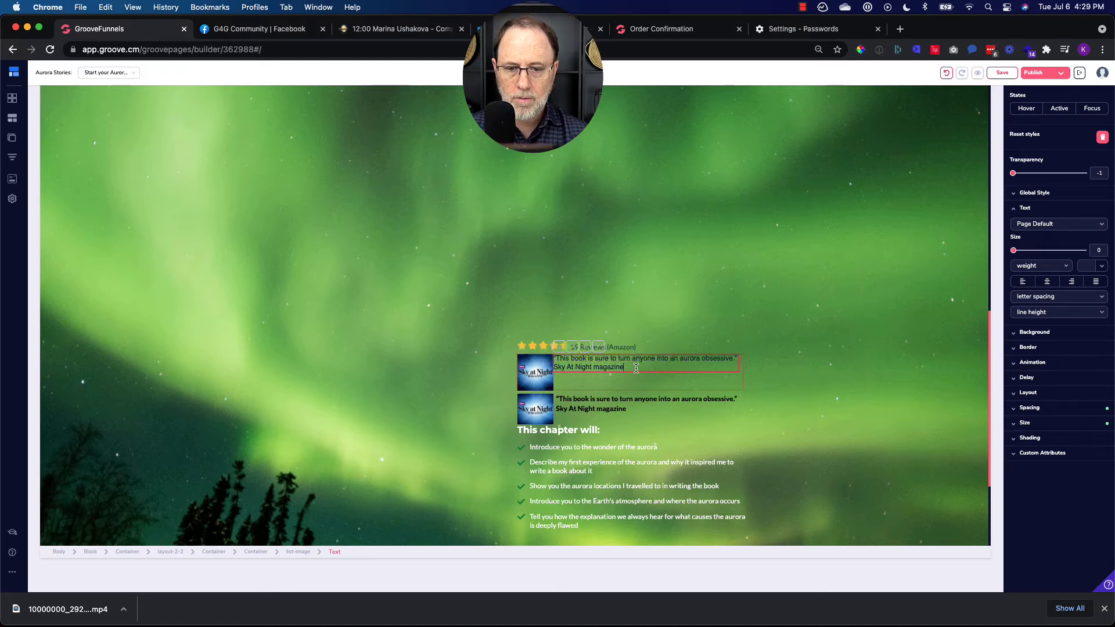
{"action": "left_click_drag", "start_coordinate": [577, 389], "coordinate": [591, 357]}
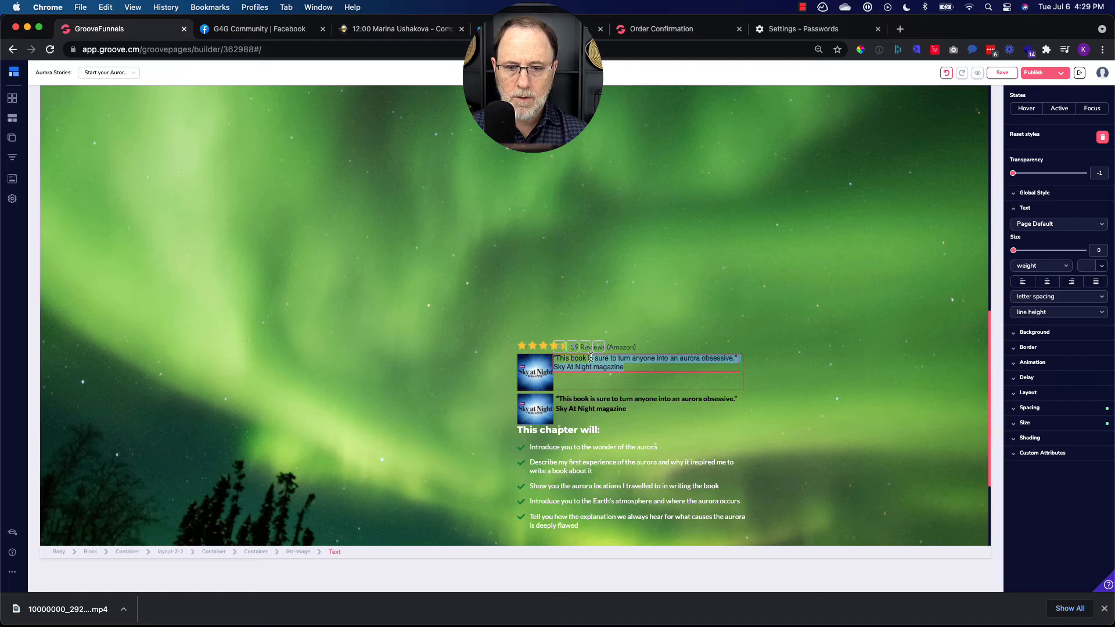
{"action": "left_click", "coordinate": [542, 360]}
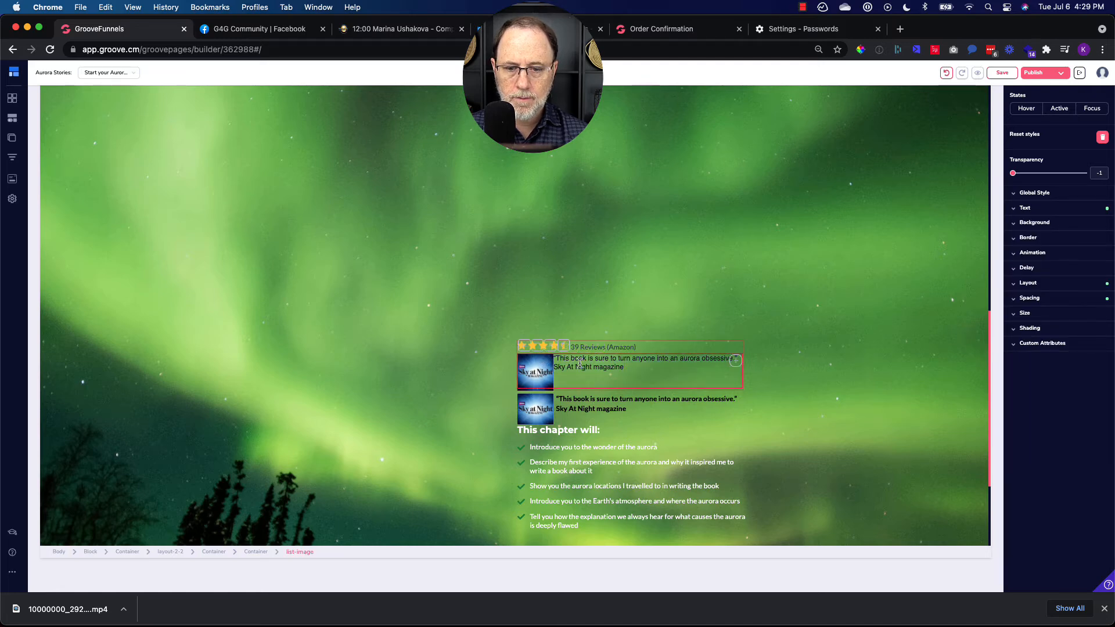
{"action": "left_click", "coordinate": [580, 363]}
{"action": "triple_click", "coordinate": [561, 359]}
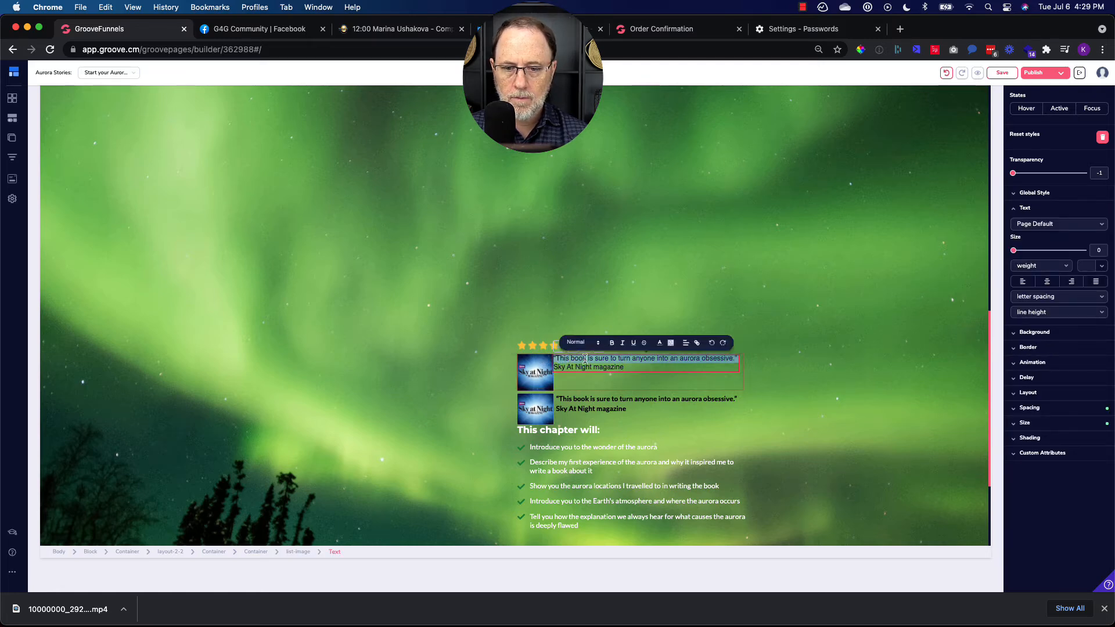
{"action": "left_click", "coordinate": [611, 343]}
{"action": "triple_click", "coordinate": [608, 377]}
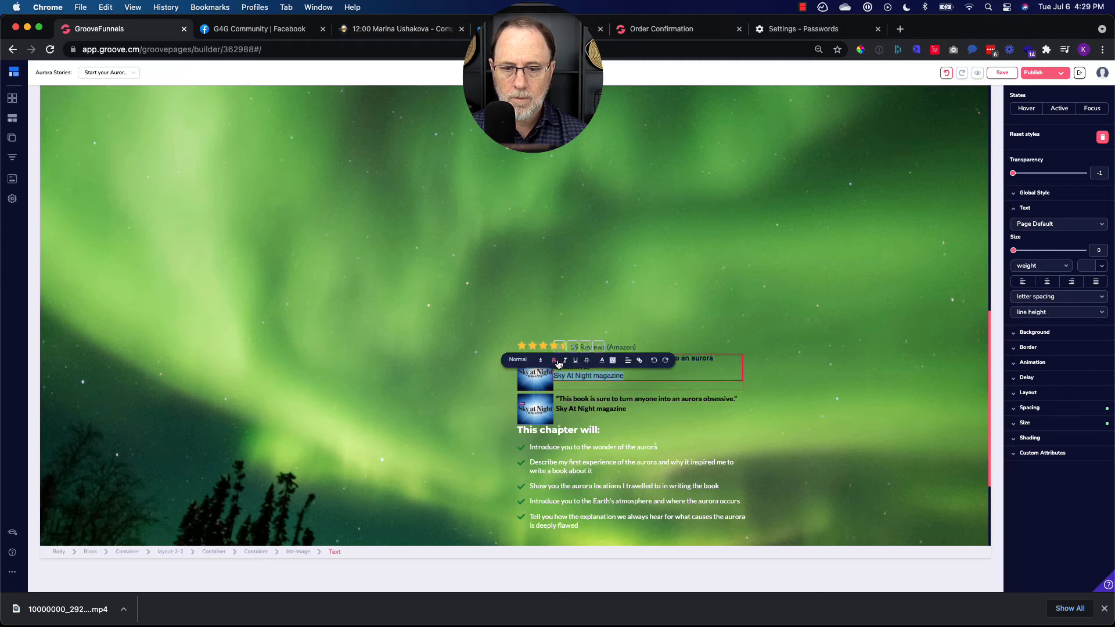
{"action": "left_click", "coordinate": [556, 361]}
{"action": "left_click", "coordinate": [692, 372]}
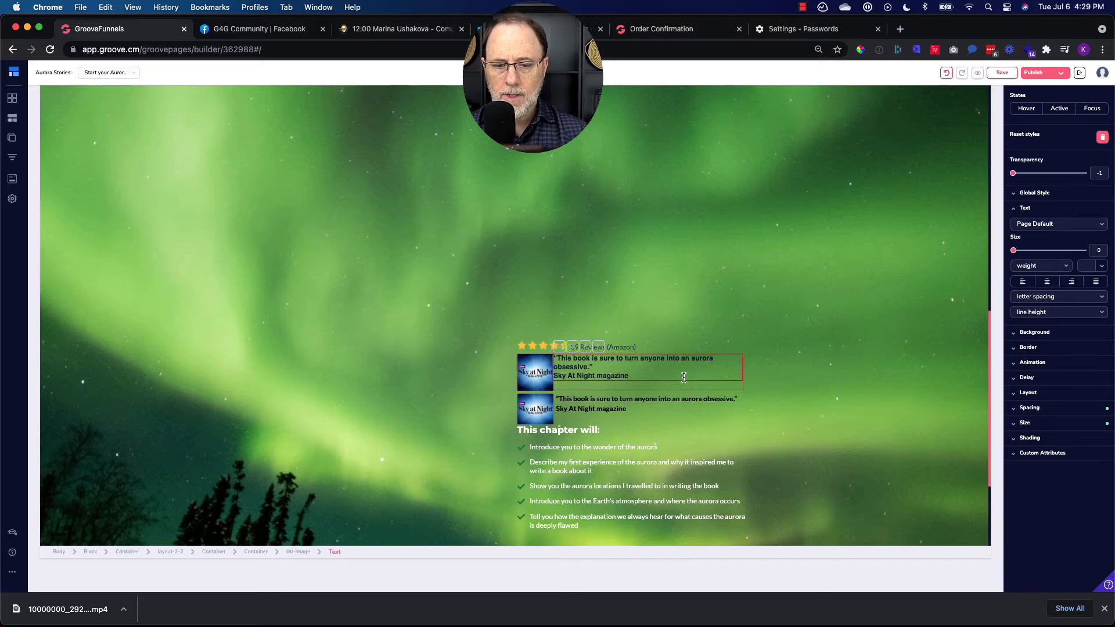
Set the left margin of the list item's quote text to 12.
{"action": "left_click", "coordinate": [1050, 409]}
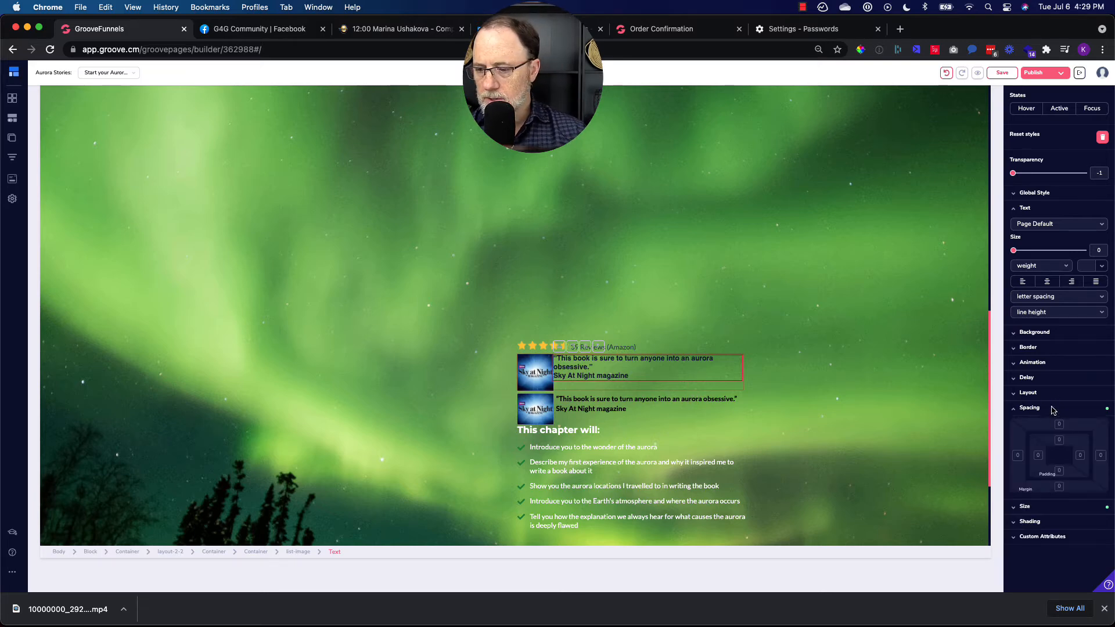
{"action": "left_click", "coordinate": [1018, 455]}
{"action": "left_click_drag", "start_coordinate": [1013, 501], "coordinate": [1021, 502]}
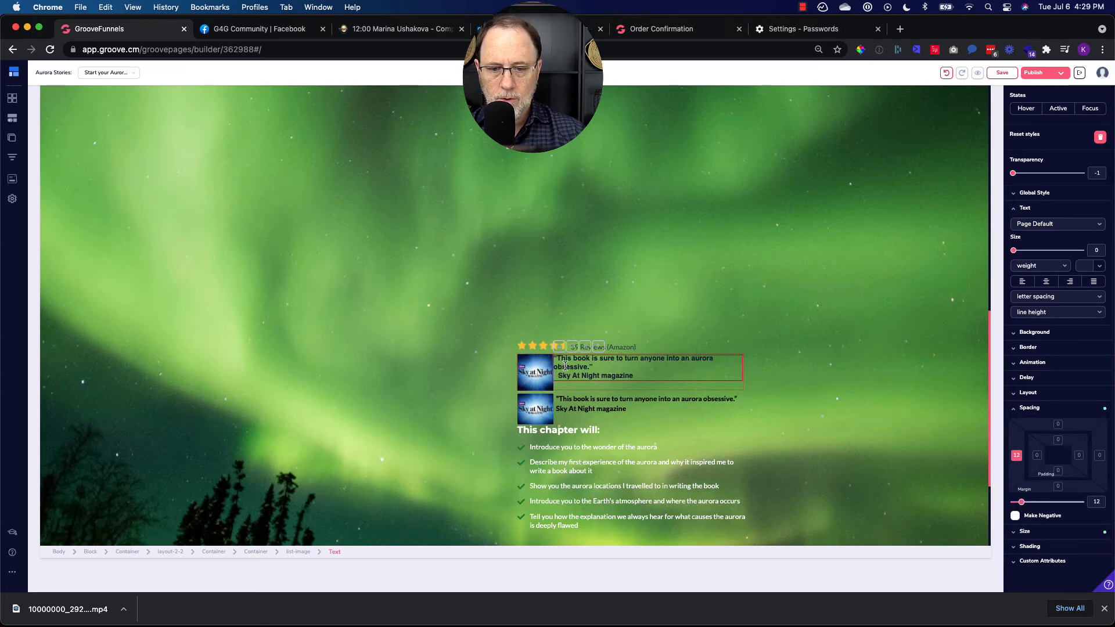
{"action": "left_click", "coordinate": [565, 365]}
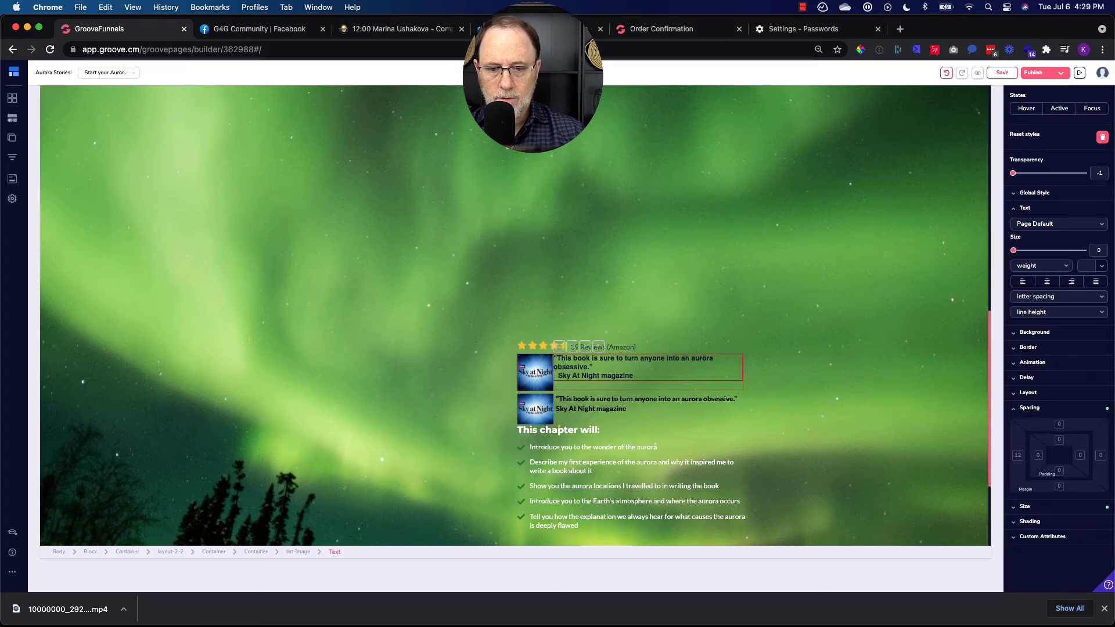
{"action": "left_click", "coordinate": [1017, 456]}
{"action": "left_click", "coordinate": [1022, 503]}
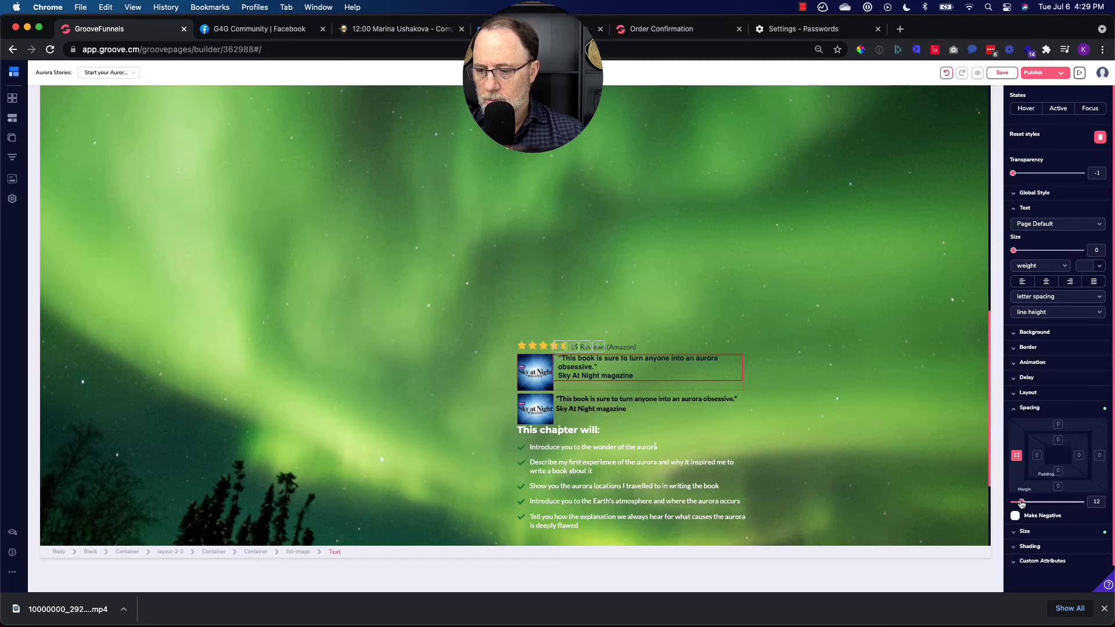
{"action": "left_click", "coordinate": [779, 289]}
Delete the original quote text below the new image list item and confirm the removal.
{"action": "scroll", "coordinate": [800, 355], "scroll_direction": "down", "scroll_amount": 1}
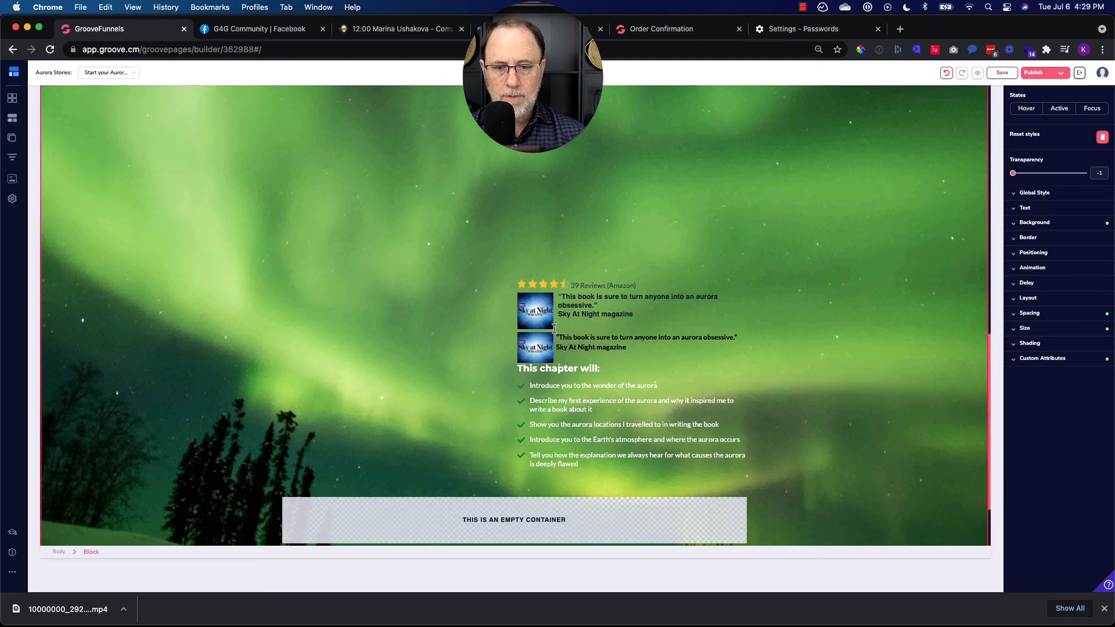
{"action": "left_click", "coordinate": [577, 344]}
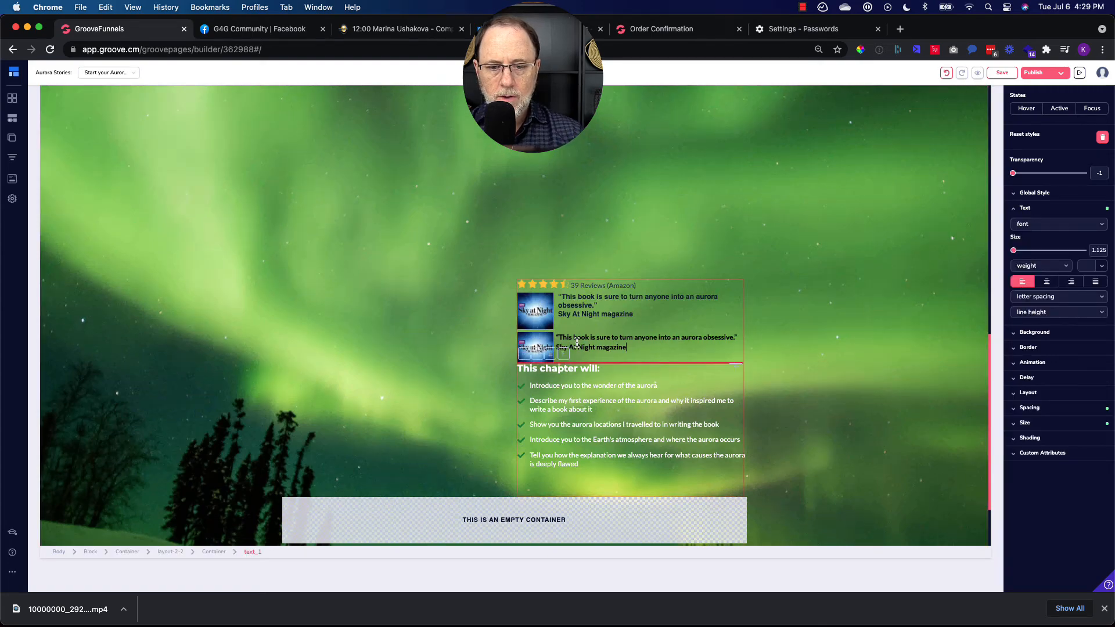
{"action": "left_click", "coordinate": [552, 358]}
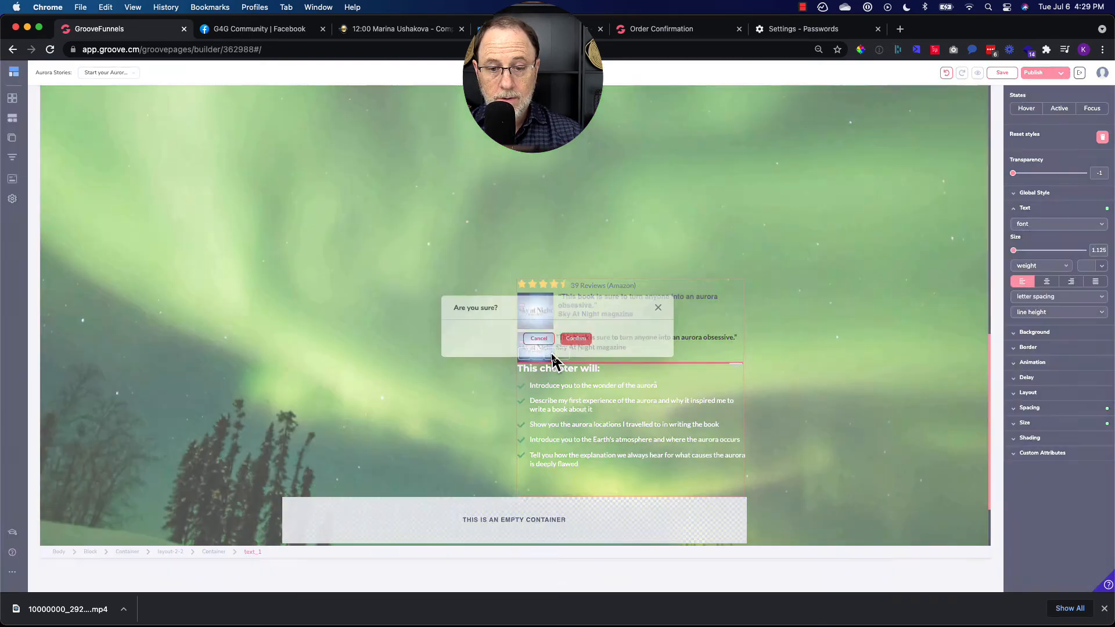
{"action": "left_click", "coordinate": [579, 342]}
{"action": "left_click", "coordinate": [591, 346]}
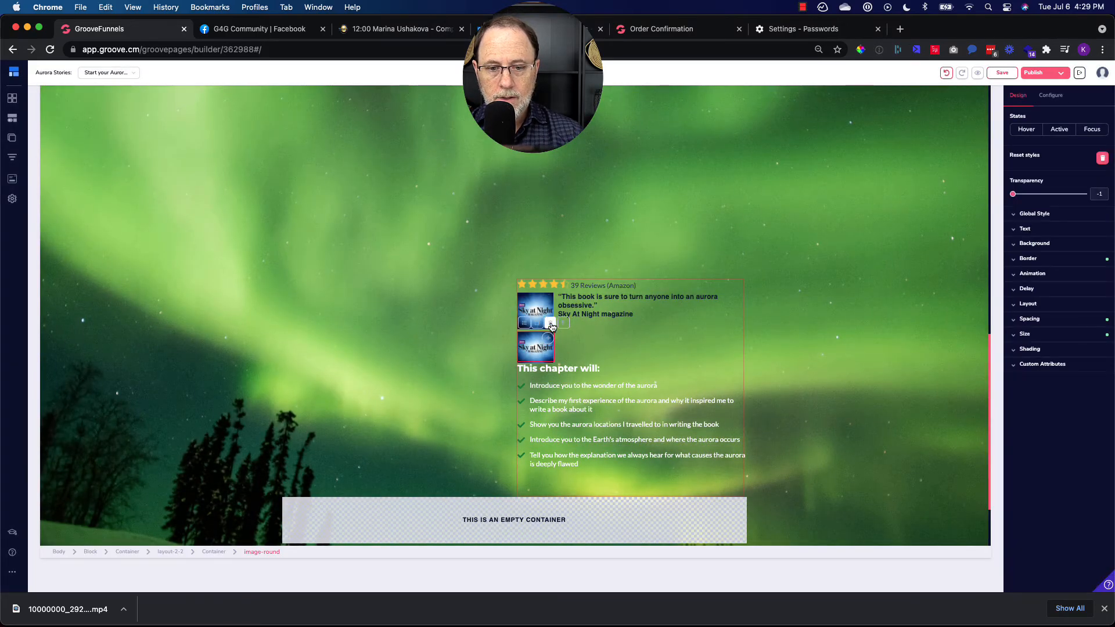
Delete the leftover Sky At Night image below the new image list item and confirm the removal.
{"action": "left_click", "coordinate": [548, 328]}
{"action": "left_click", "coordinate": [576, 339]}
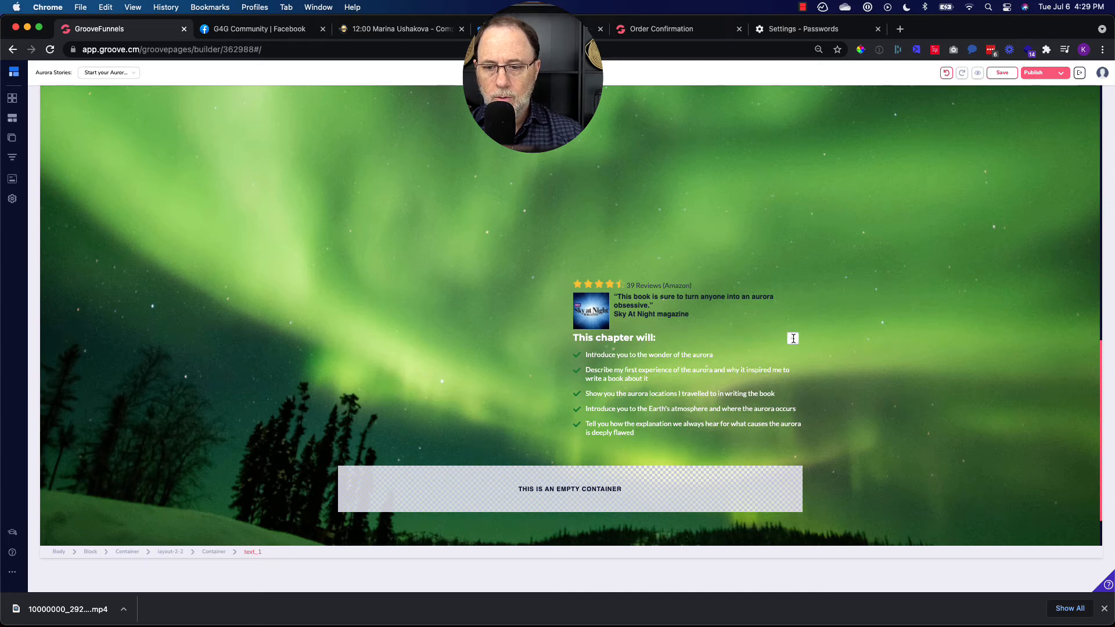
Move the "This chapter will:" heading and the first checklist item into the container holding the reviews and quote, in that order below the quote.
{"action": "left_click_drag", "start_coordinate": [792, 338], "coordinate": [672, 360]}
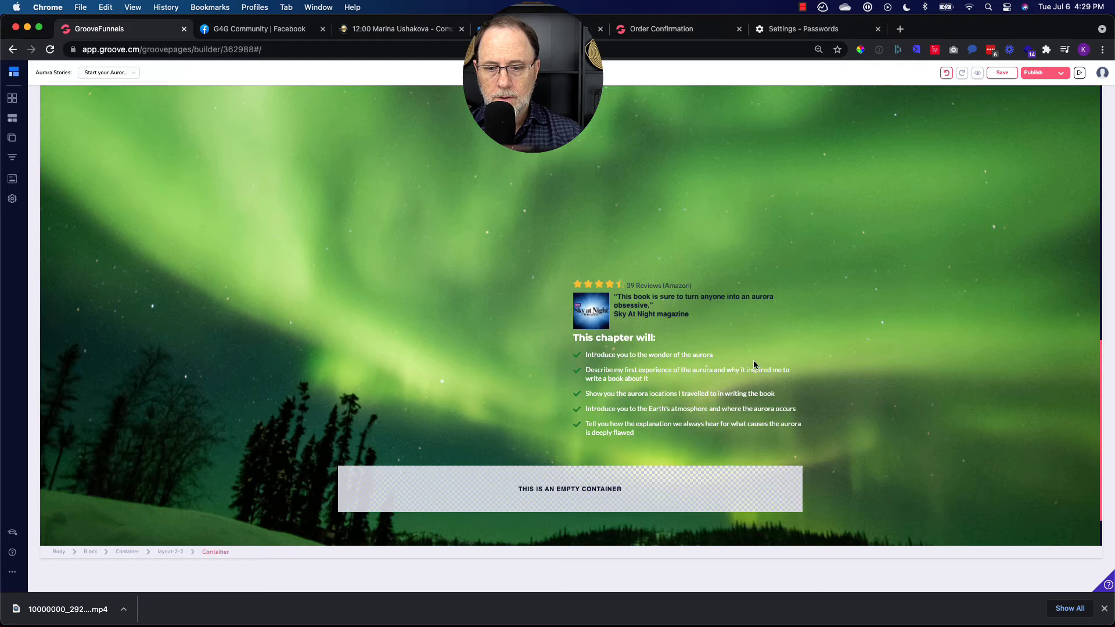
{"action": "left_click", "coordinate": [632, 353]}
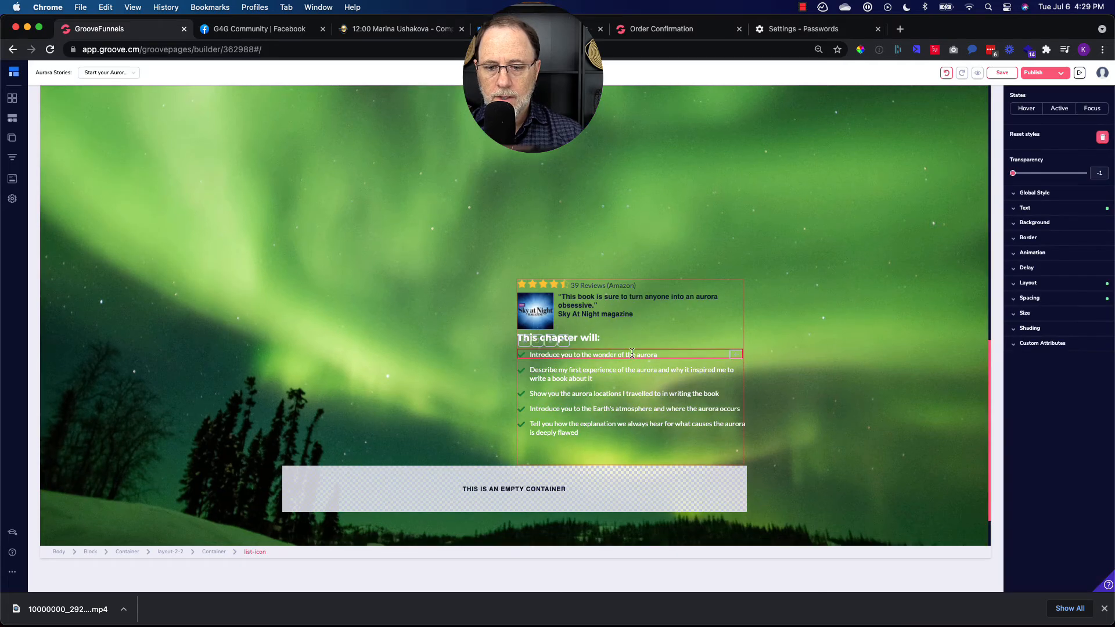
{"action": "left_click", "coordinate": [565, 343]}
{"action": "left_click", "coordinate": [613, 355]}
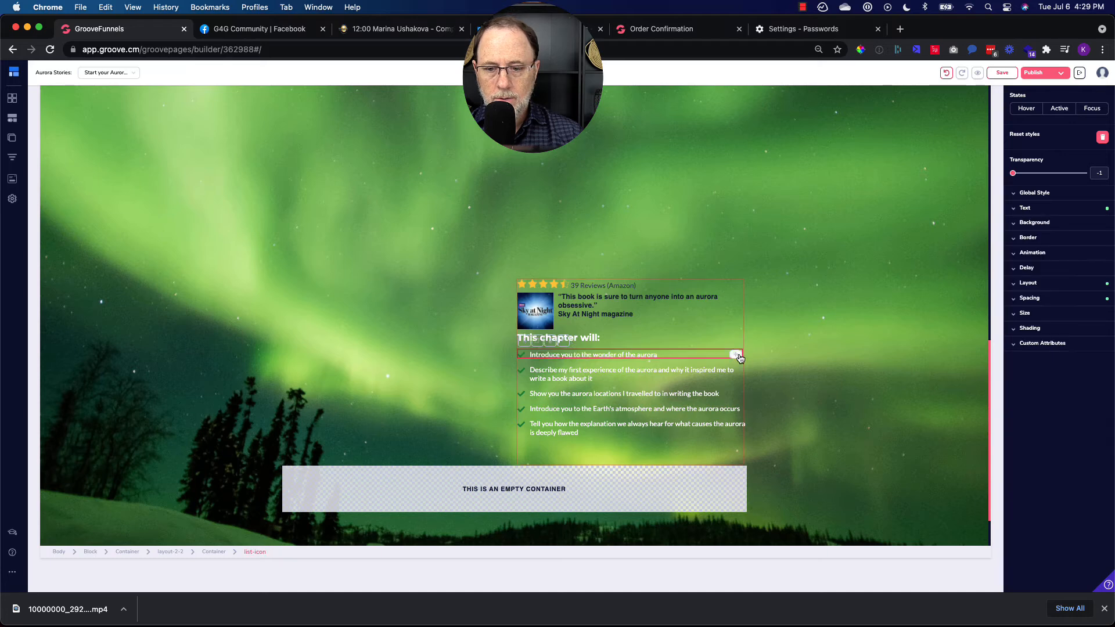
{"action": "left_click_drag", "start_coordinate": [736, 356], "coordinate": [587, 376]}
Move the second and third checklist items into the same container, below the first item.
{"action": "left_click", "coordinate": [663, 371]}
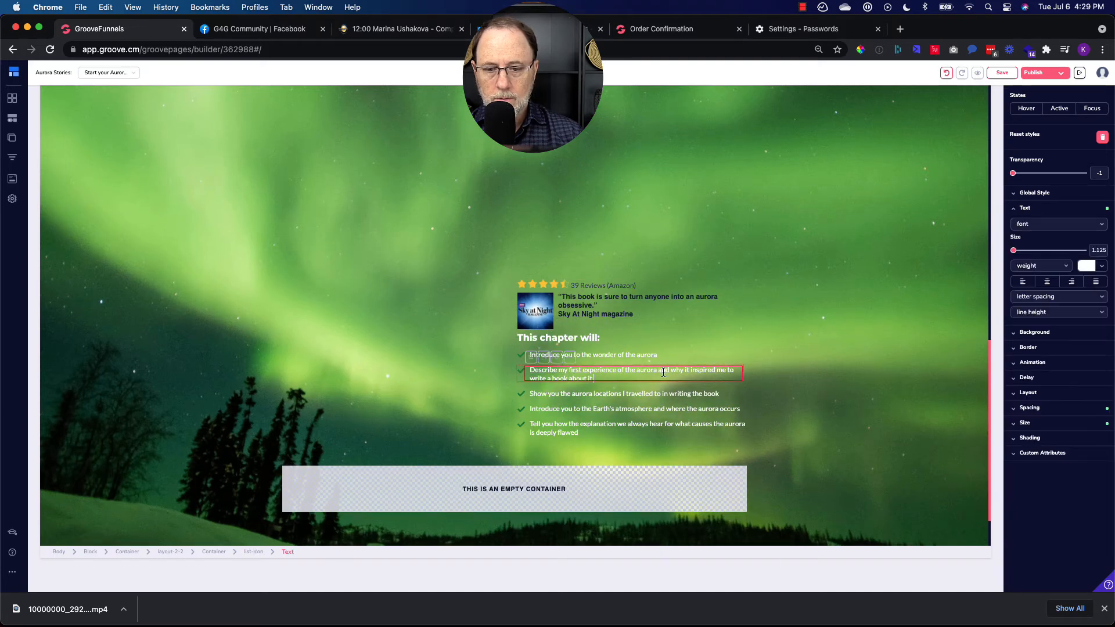
{"action": "left_click", "coordinate": [571, 359]}
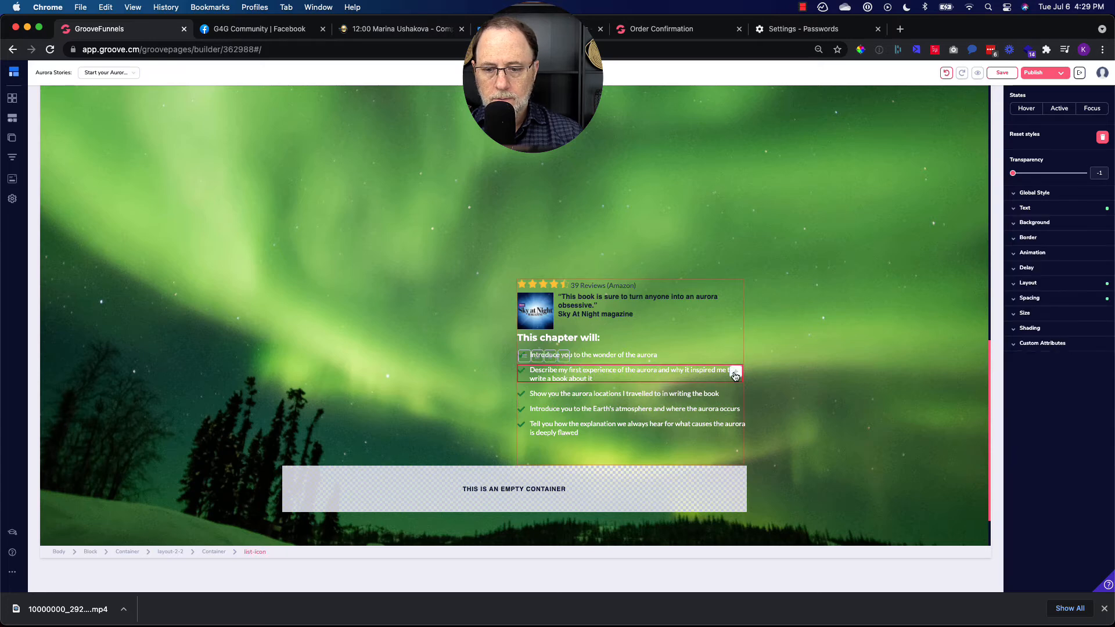
{"action": "left_click_drag", "start_coordinate": [734, 373], "coordinate": [659, 409]}
{"action": "left_click", "coordinate": [620, 397]}
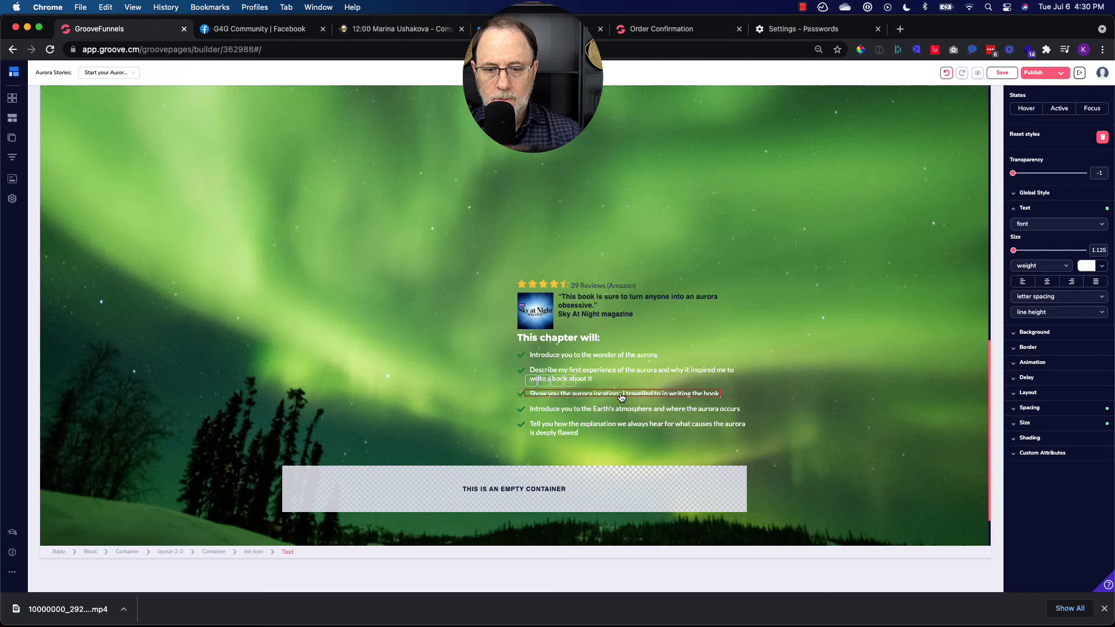
{"action": "left_click", "coordinate": [569, 381]}
{"action": "left_click_drag", "start_coordinate": [735, 398], "coordinate": [592, 410]}
Move the "Introduce you to the Earth's atmosphere" and "Tell you how the explanation" items below the third item in the same container.
{"action": "scroll", "coordinate": [668, 394], "scroll_direction": "down", "scroll_amount": 2}
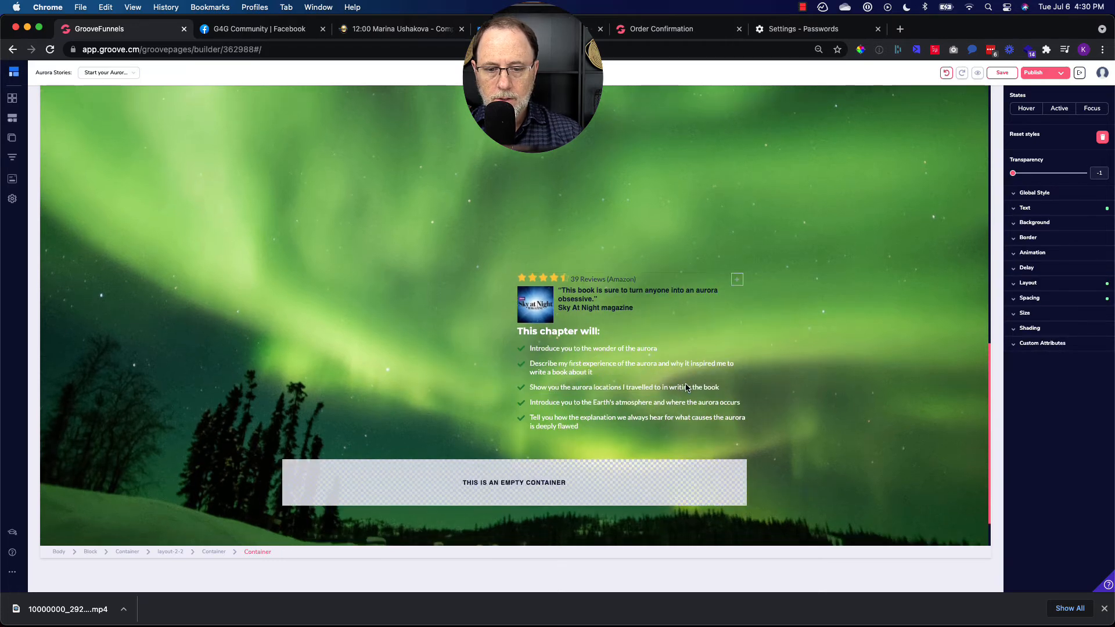
{"action": "left_click", "coordinate": [695, 383]}
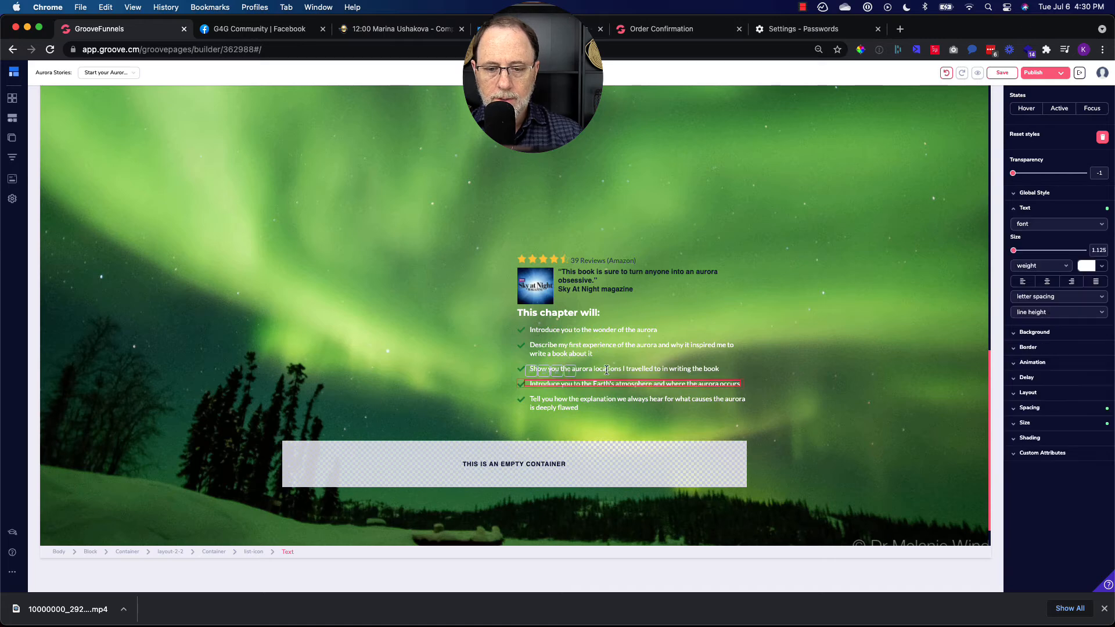
{"action": "left_click", "coordinate": [568, 370]}
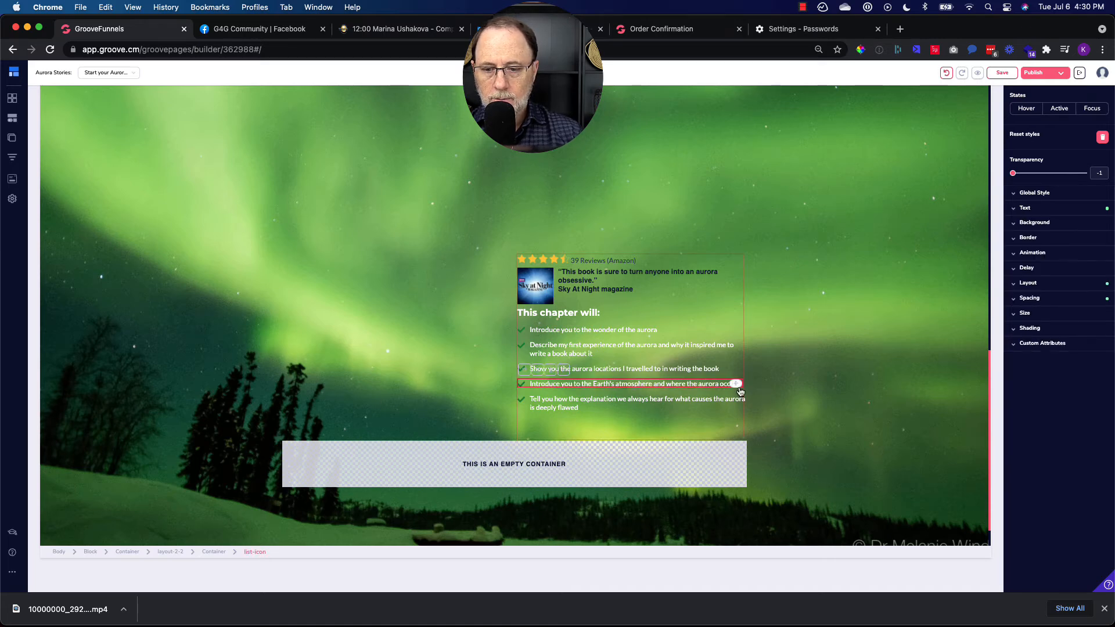
{"action": "left_click_drag", "start_coordinate": [735, 384], "coordinate": [692, 415]}
{"action": "left_click", "coordinate": [695, 401]}
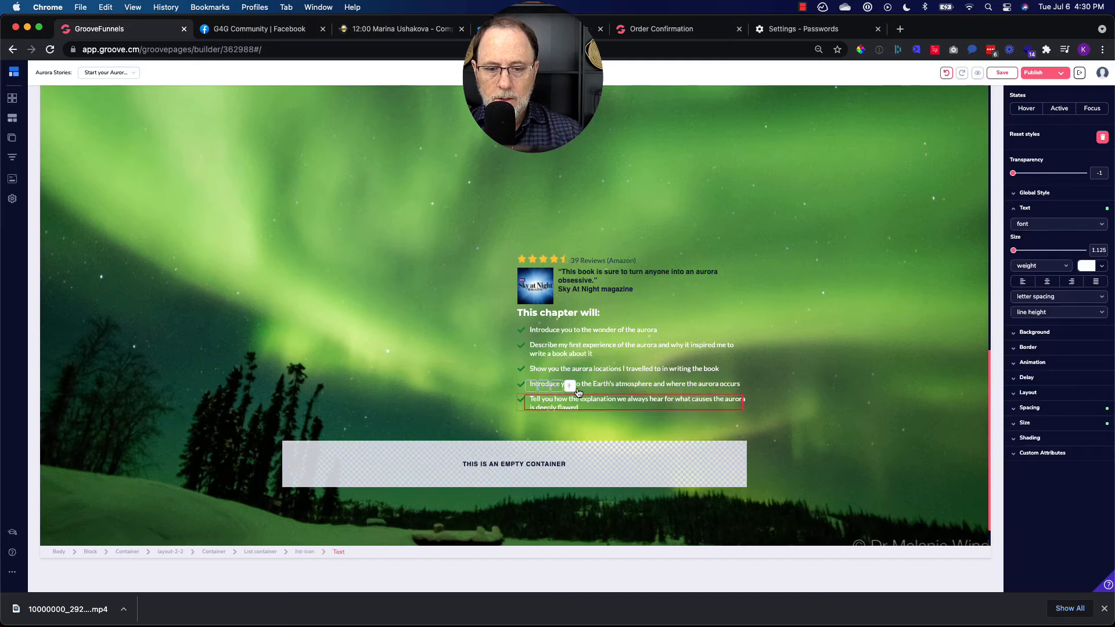
{"action": "left_click", "coordinate": [572, 388]}
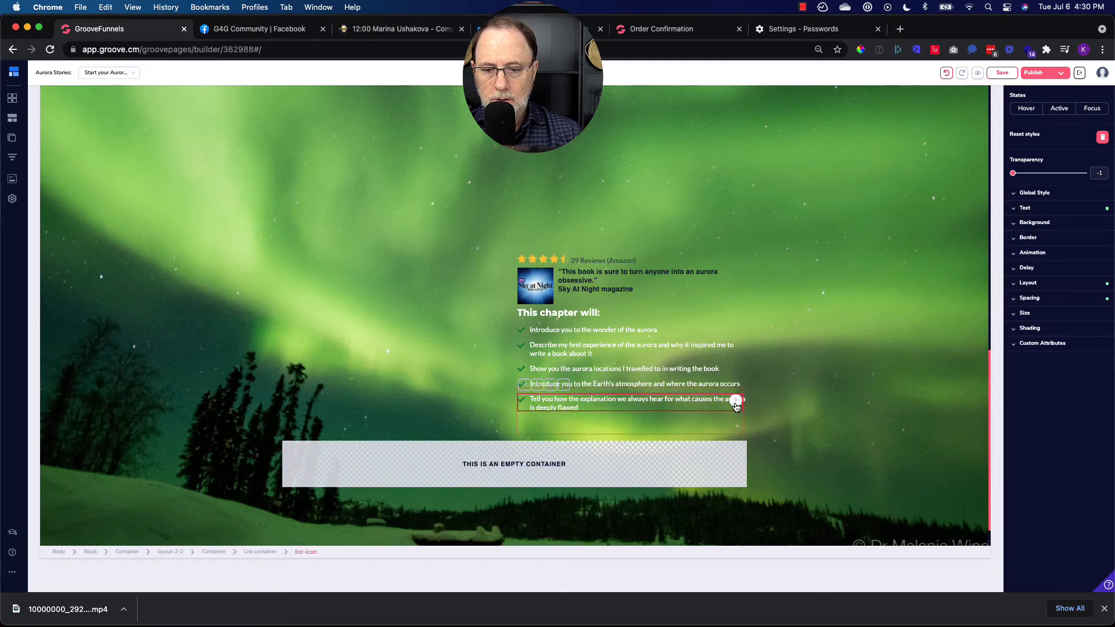
{"action": "left_click_drag", "start_coordinate": [736, 404], "coordinate": [680, 431]}
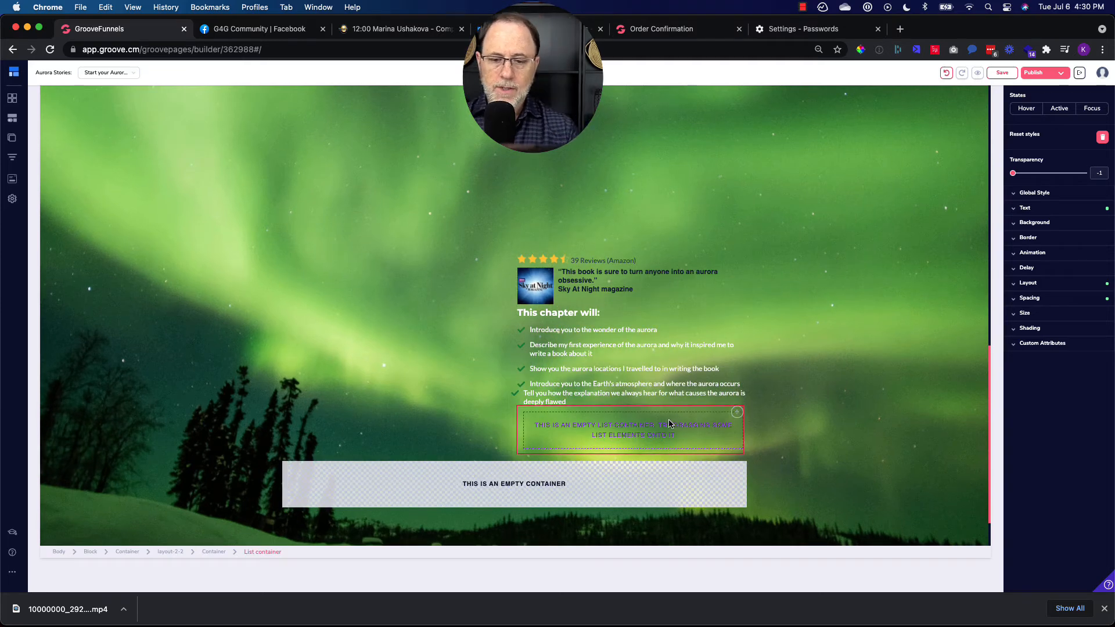
Set the left margin of the last checklist item to 0 so it aligns with the items above.
{"action": "left_click", "coordinate": [577, 385]}
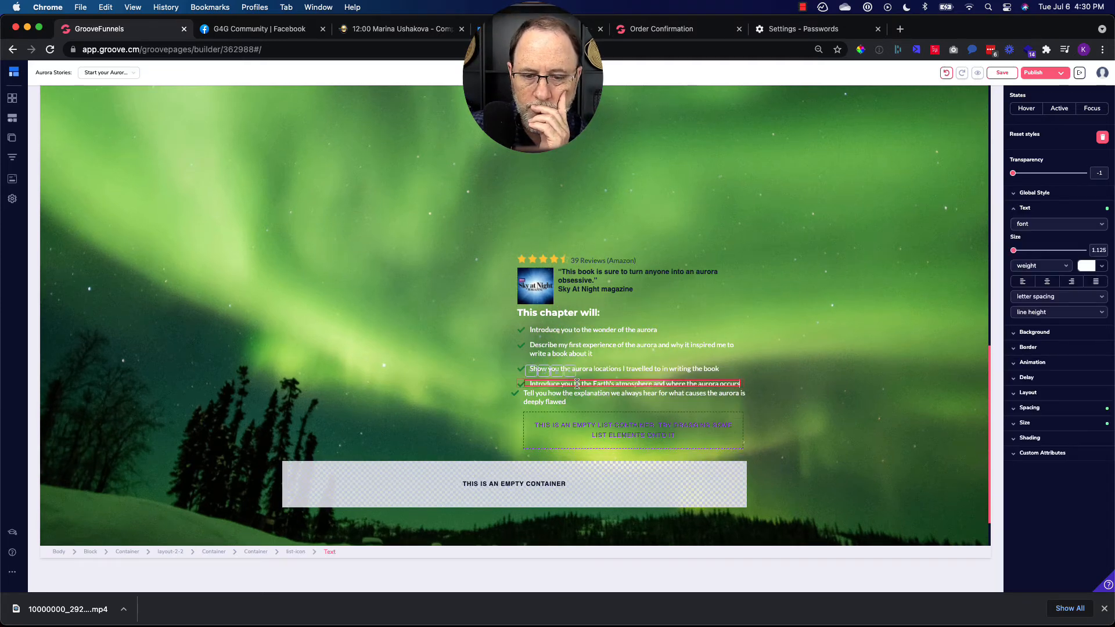
{"action": "left_click", "coordinate": [571, 372]}
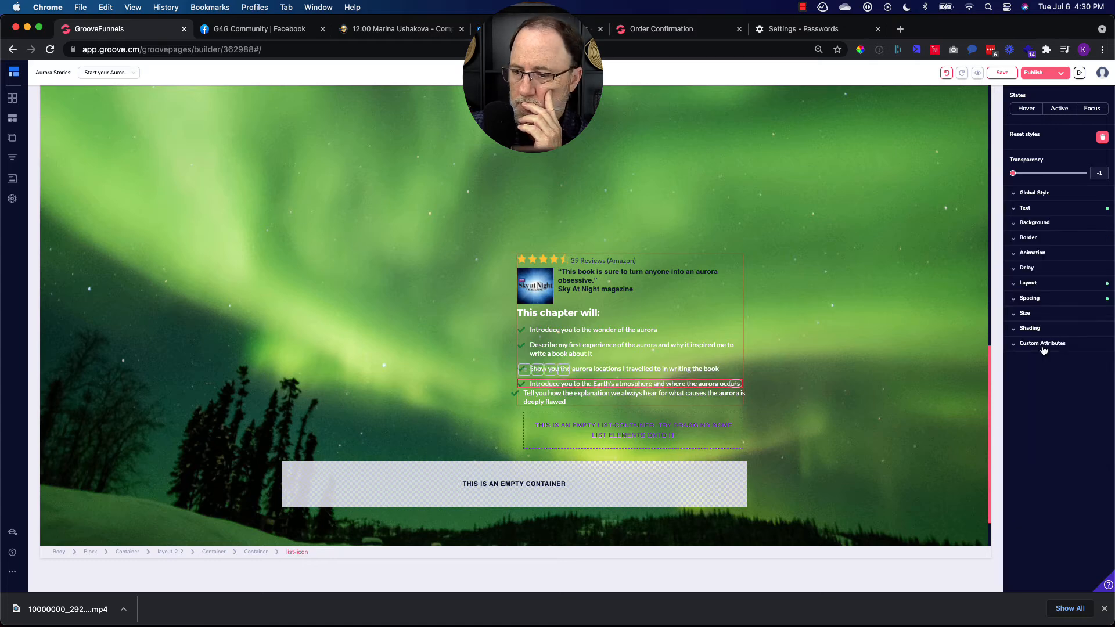
{"action": "left_click", "coordinate": [1030, 299]}
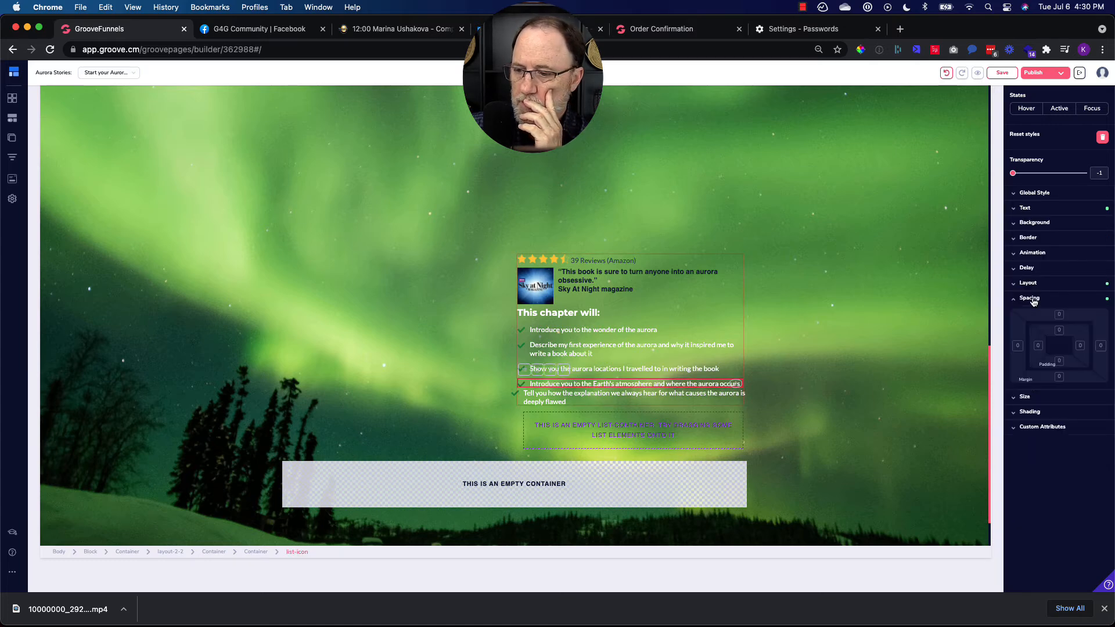
{"action": "left_click", "coordinate": [540, 394]}
{"action": "left_click", "coordinate": [565, 381]}
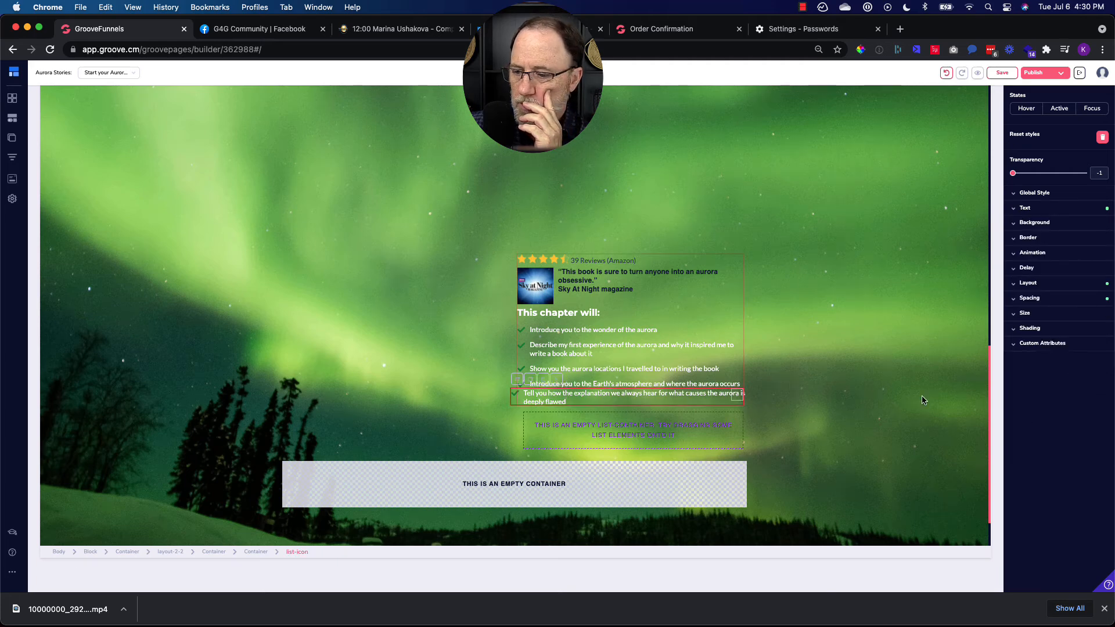
{"action": "left_click", "coordinate": [1031, 298]}
{"action": "left_click", "coordinate": [1019, 346]}
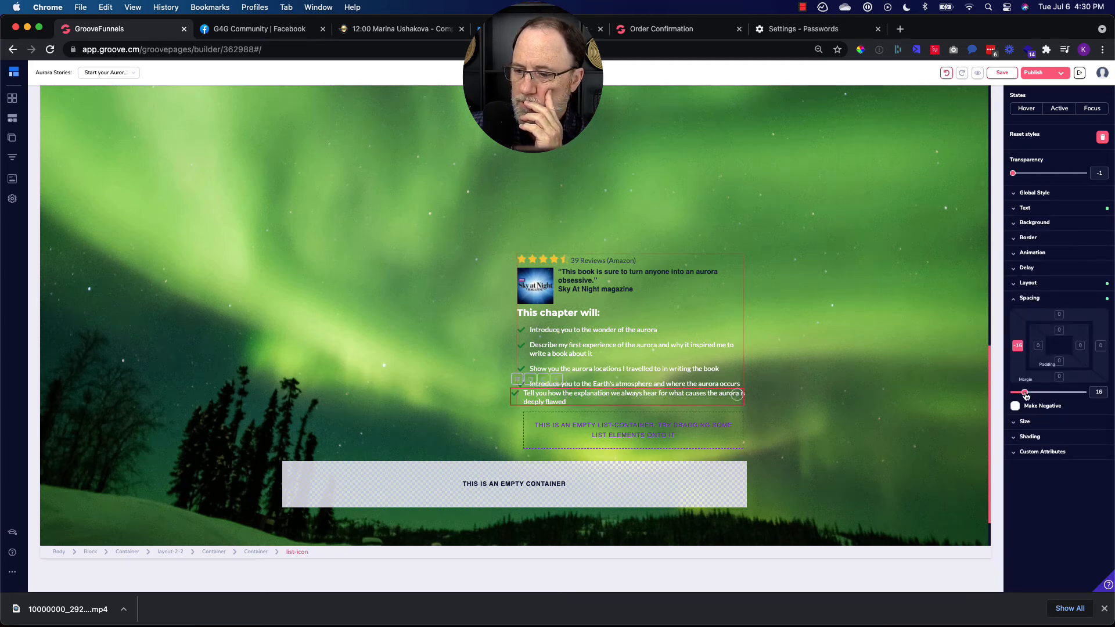
{"action": "left_click_drag", "start_coordinate": [1023, 393], "coordinate": [980, 403]}
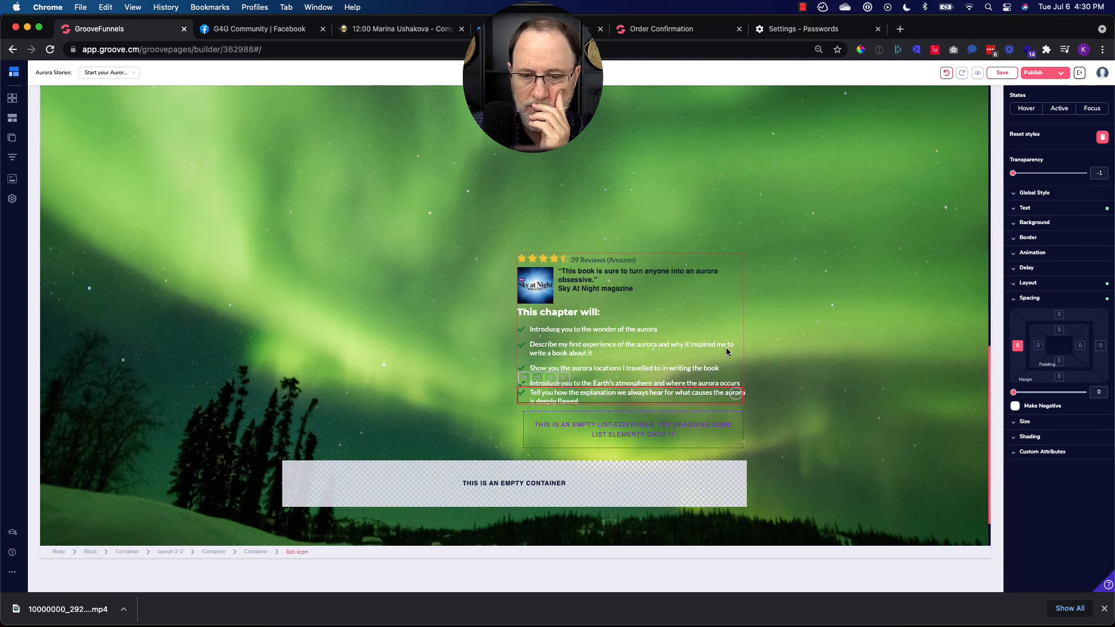
Check the third checklist item's spacing and increase the fourth item's bottom margin to match the gaps between the items above.
{"action": "left_click", "coordinate": [650, 367]}
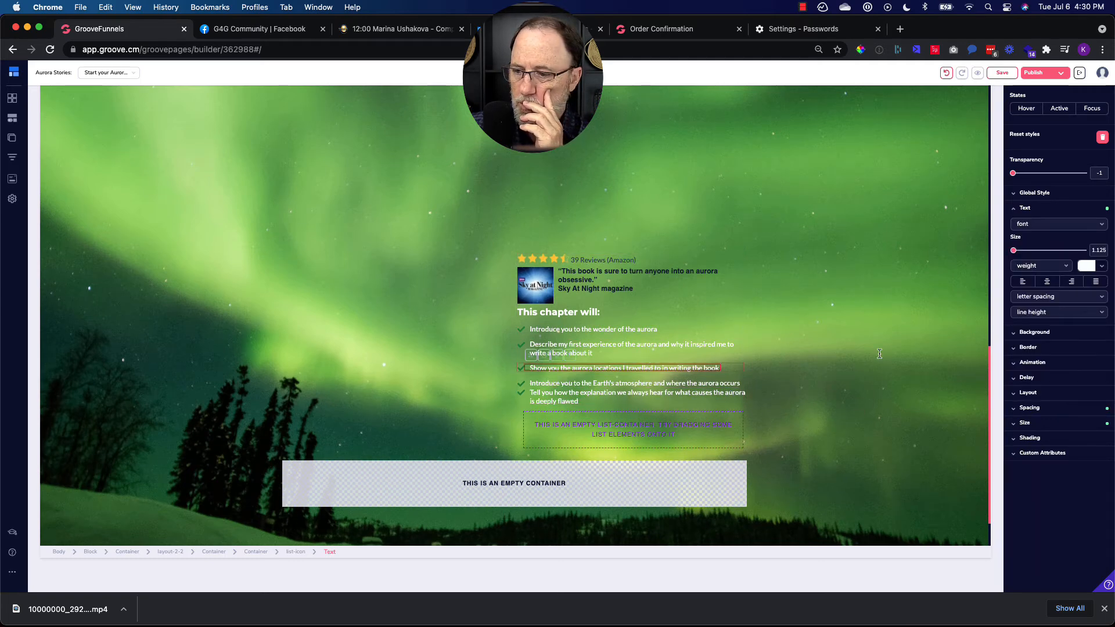
{"action": "left_click", "coordinate": [590, 360]}
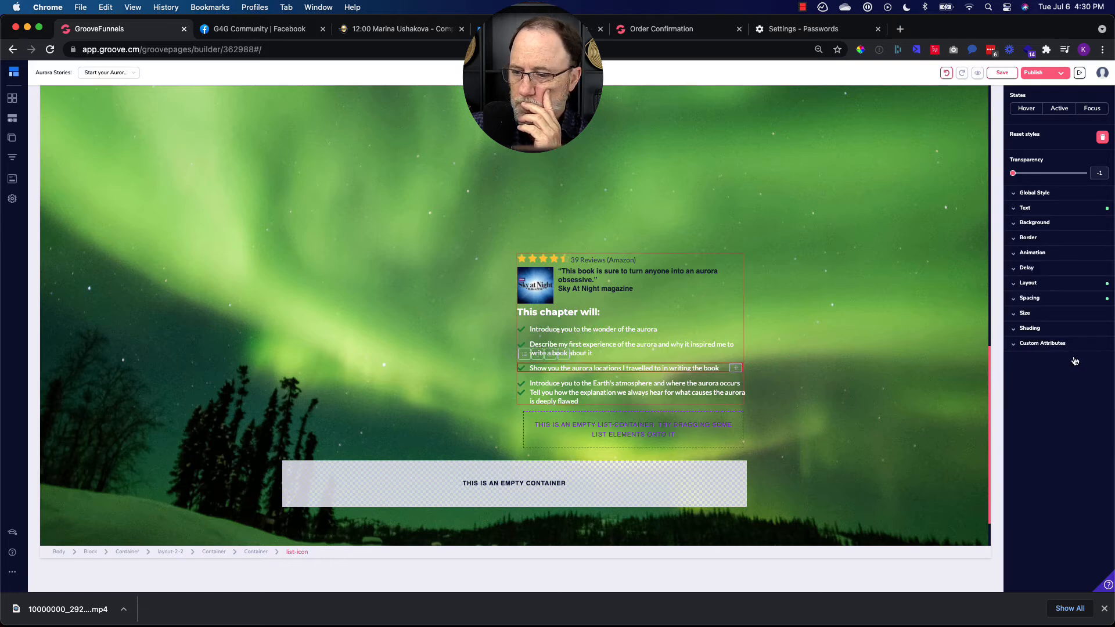
{"action": "left_click", "coordinate": [1050, 300]}
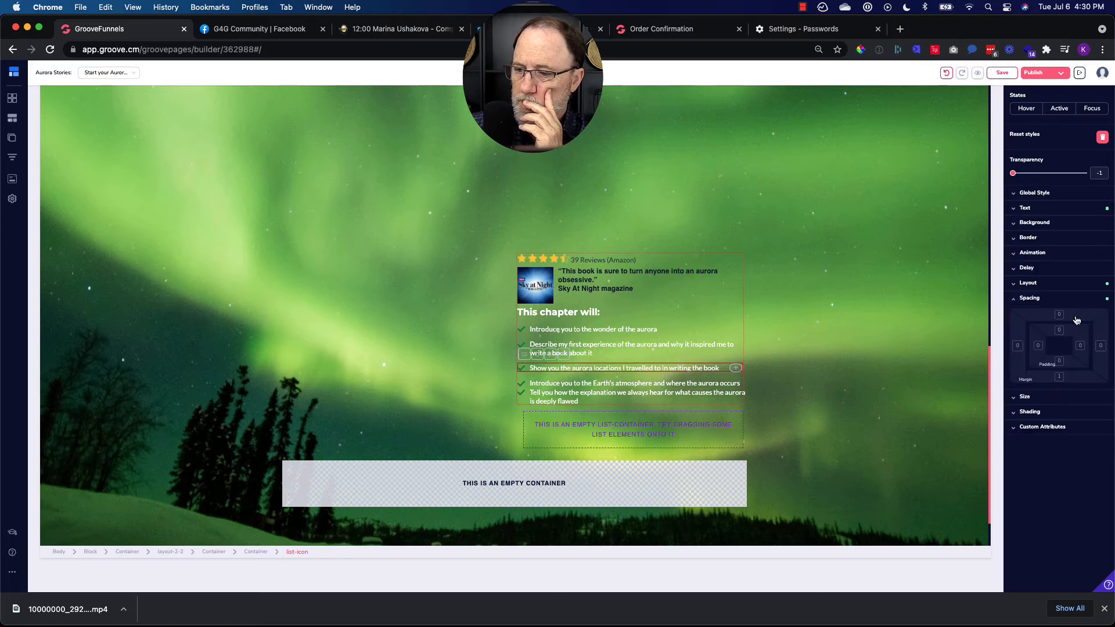
{"action": "left_click", "coordinate": [592, 366]}
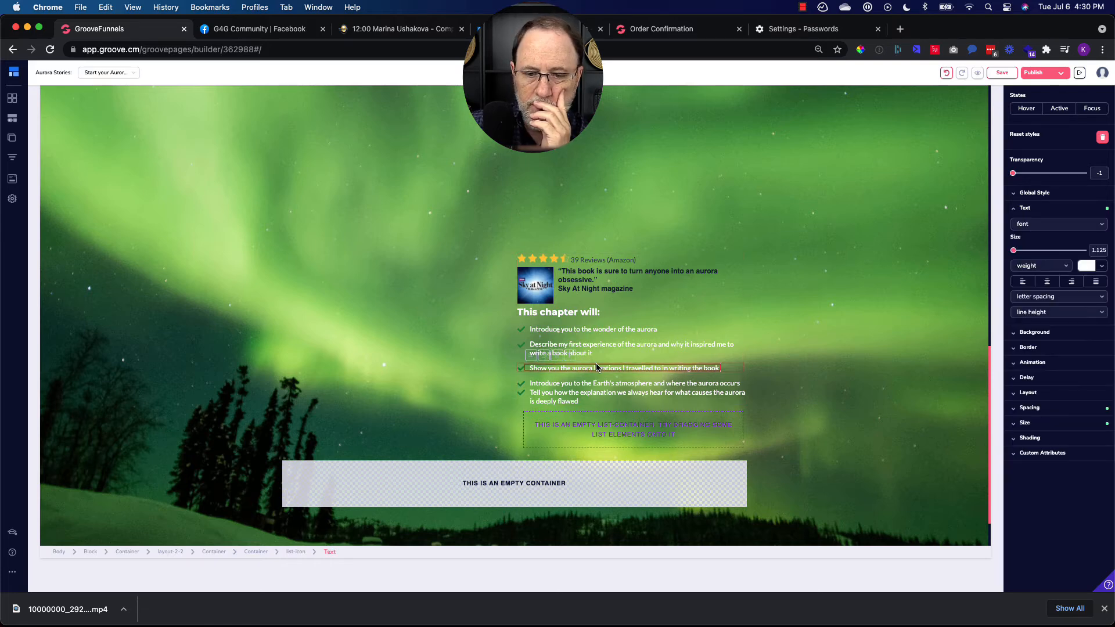
{"action": "left_click", "coordinate": [1037, 409]}
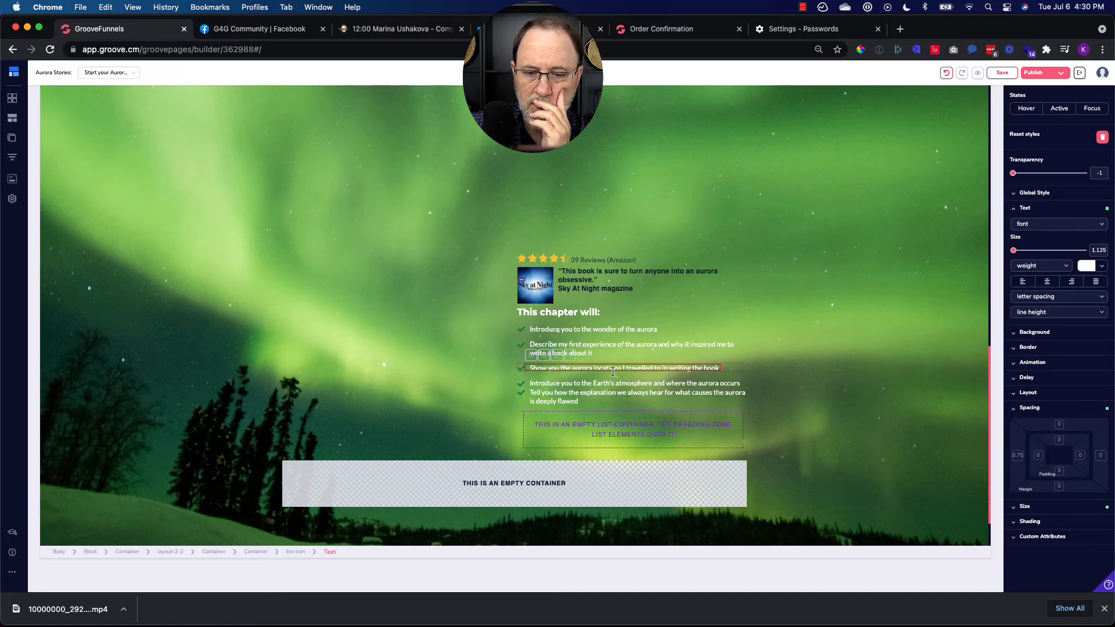
{"action": "left_click", "coordinate": [569, 354]}
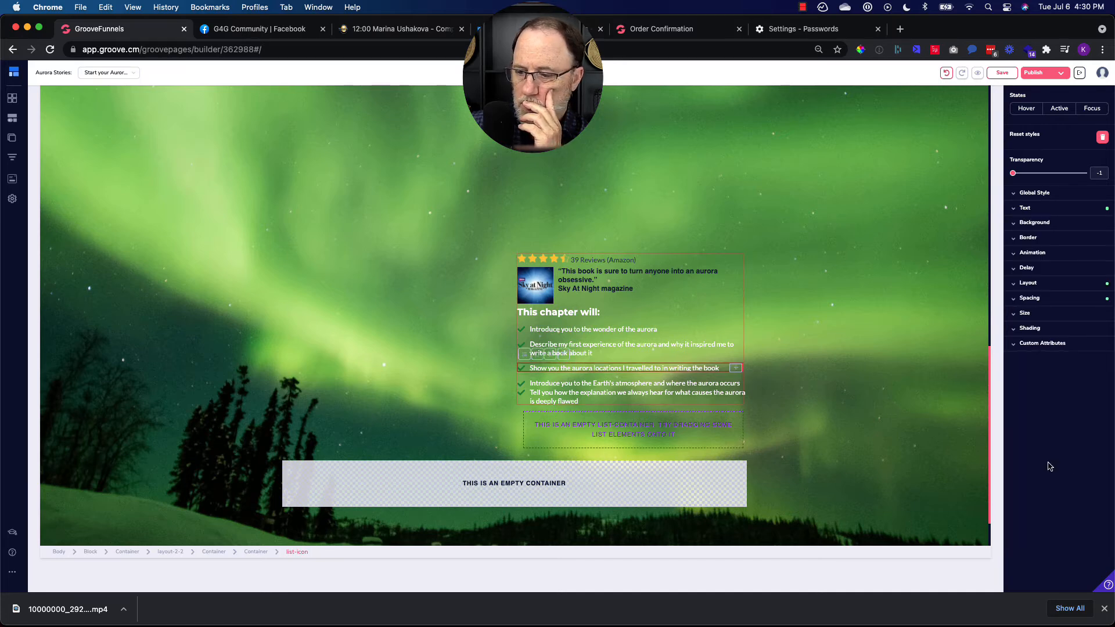
{"action": "left_click", "coordinate": [1047, 302]}
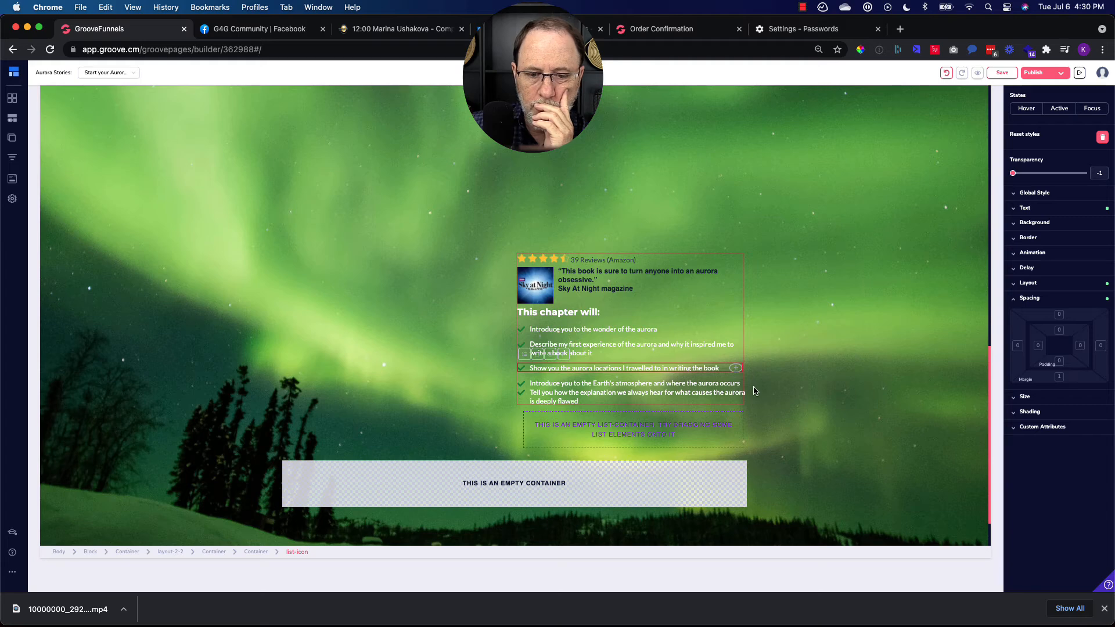
{"action": "left_click", "coordinate": [643, 385]}
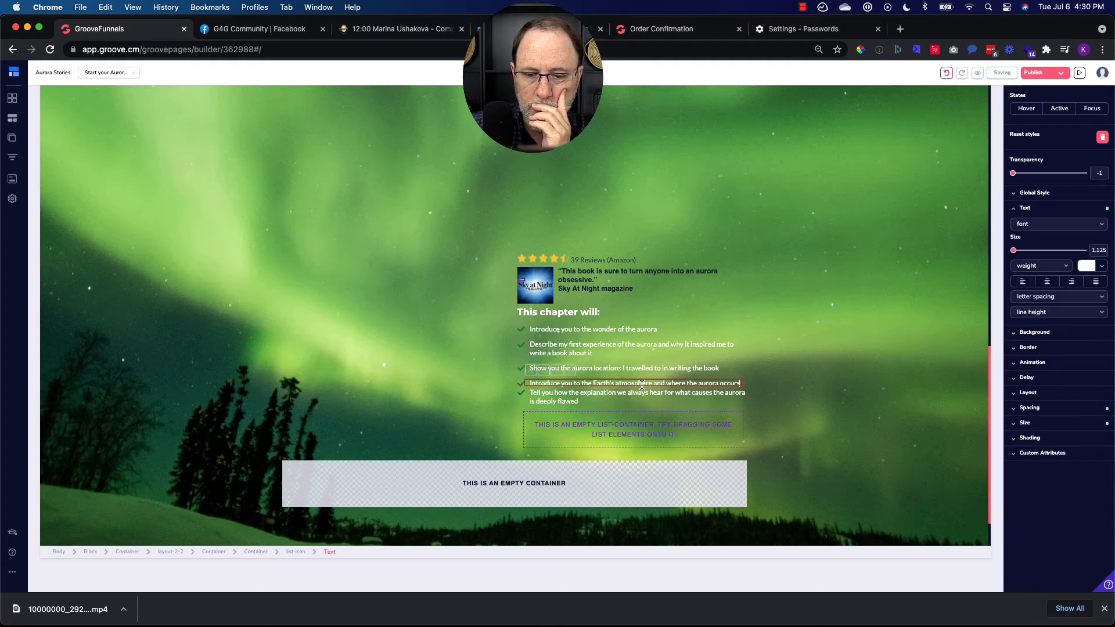
{"action": "left_click", "coordinate": [570, 372]}
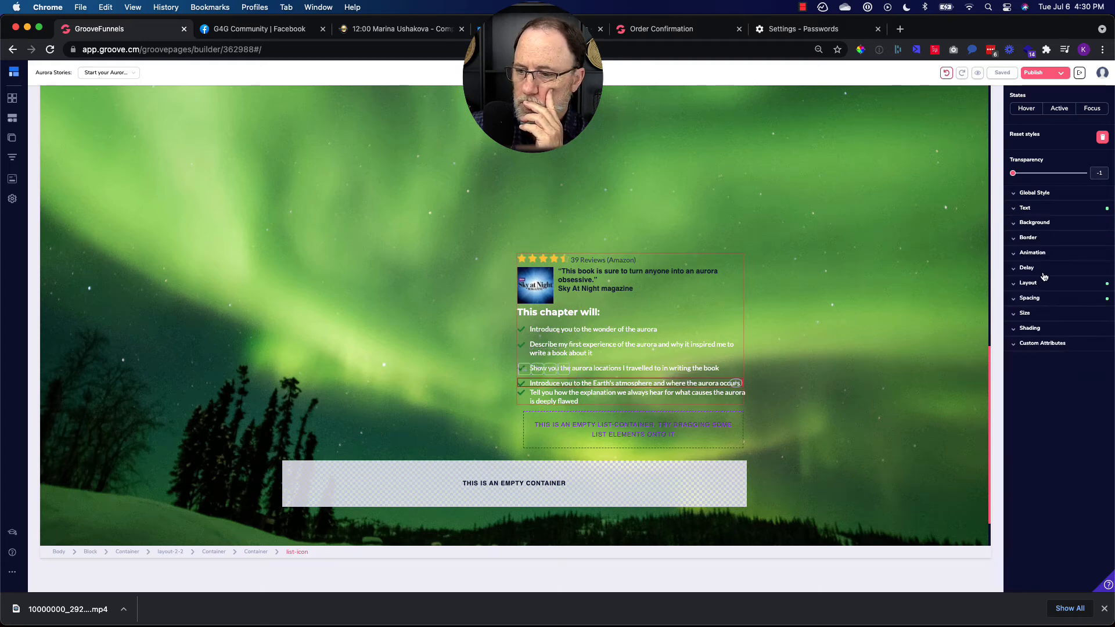
{"action": "left_click", "coordinate": [1029, 299]}
{"action": "left_click", "coordinate": [1058, 377]}
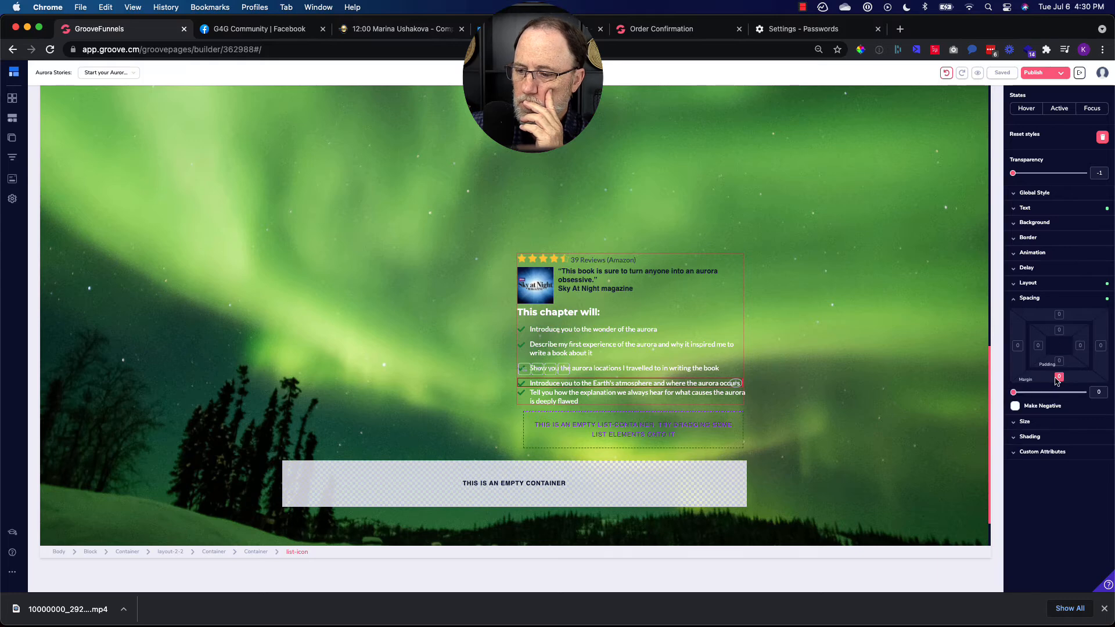
{"action": "left_click_drag", "start_coordinate": [1014, 393], "coordinate": [1024, 394]}
Delete the empty list container below the checklist and confirm the removal.
{"action": "left_click", "coordinate": [677, 436]}
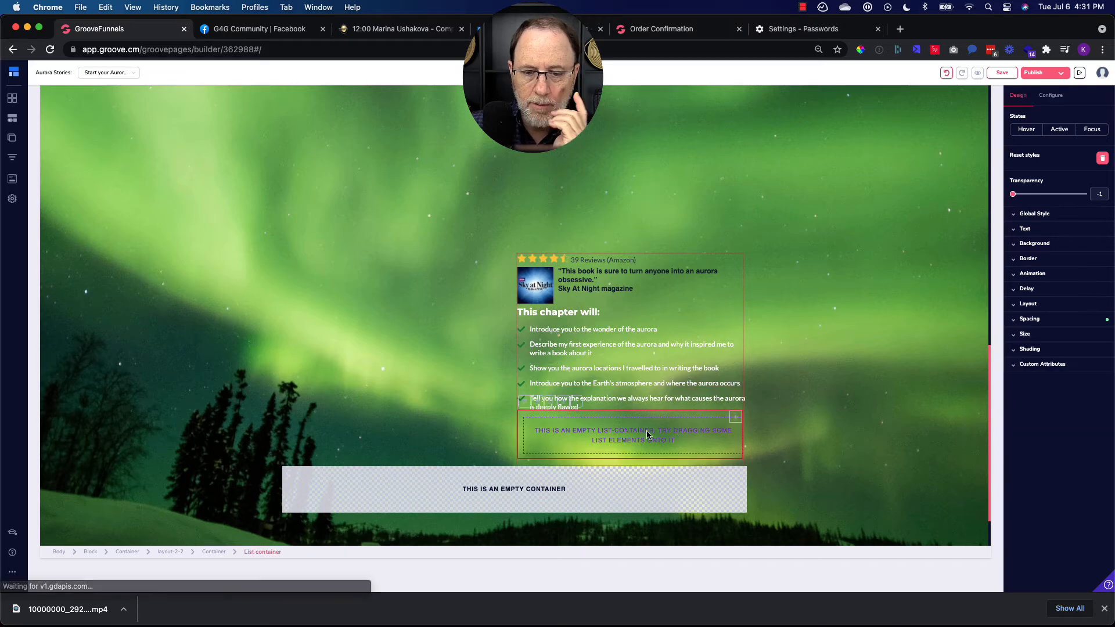
{"action": "left_click", "coordinate": [561, 404]}
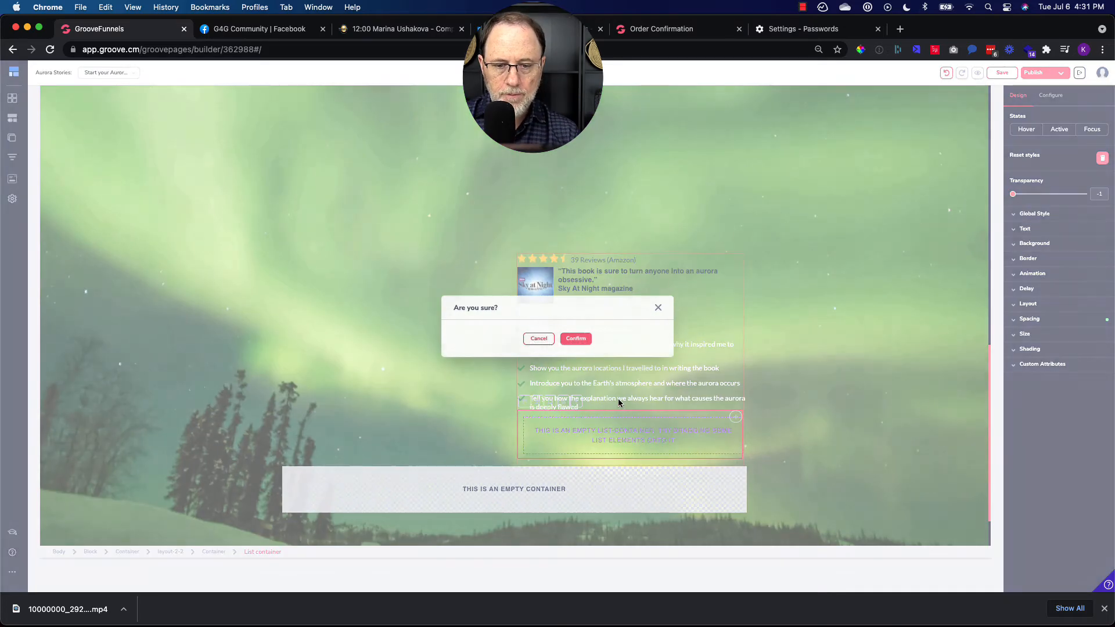
{"action": "left_click", "coordinate": [589, 341]}
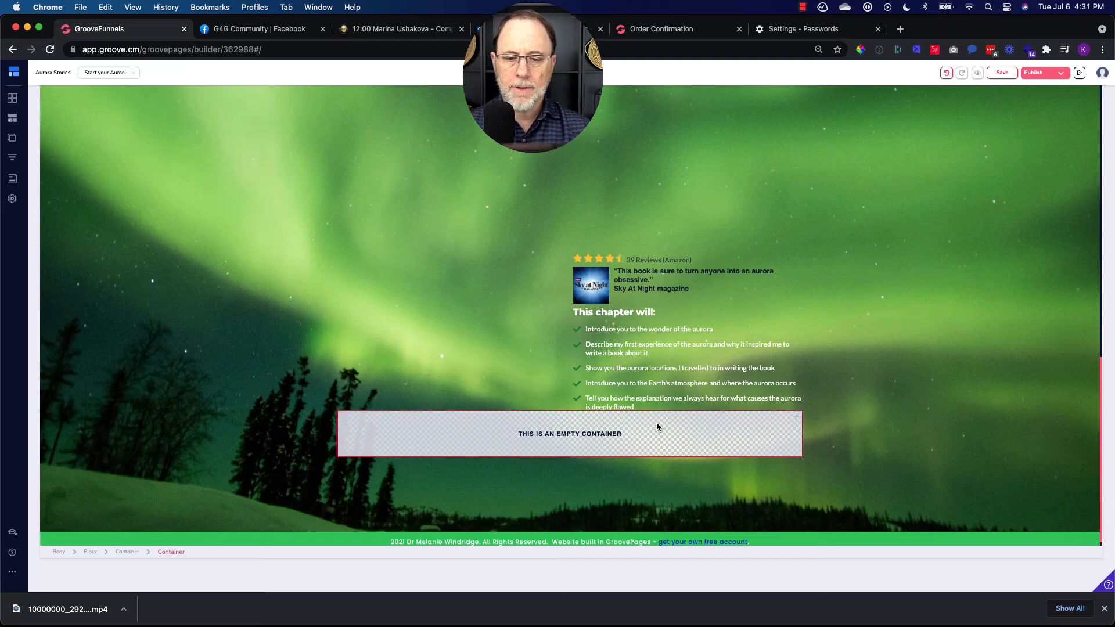
Try to move the container holding the reviews, quote, heading and checklist.
{"action": "scroll", "coordinate": [656, 426], "scroll_direction": "up", "scroll_amount": 1}
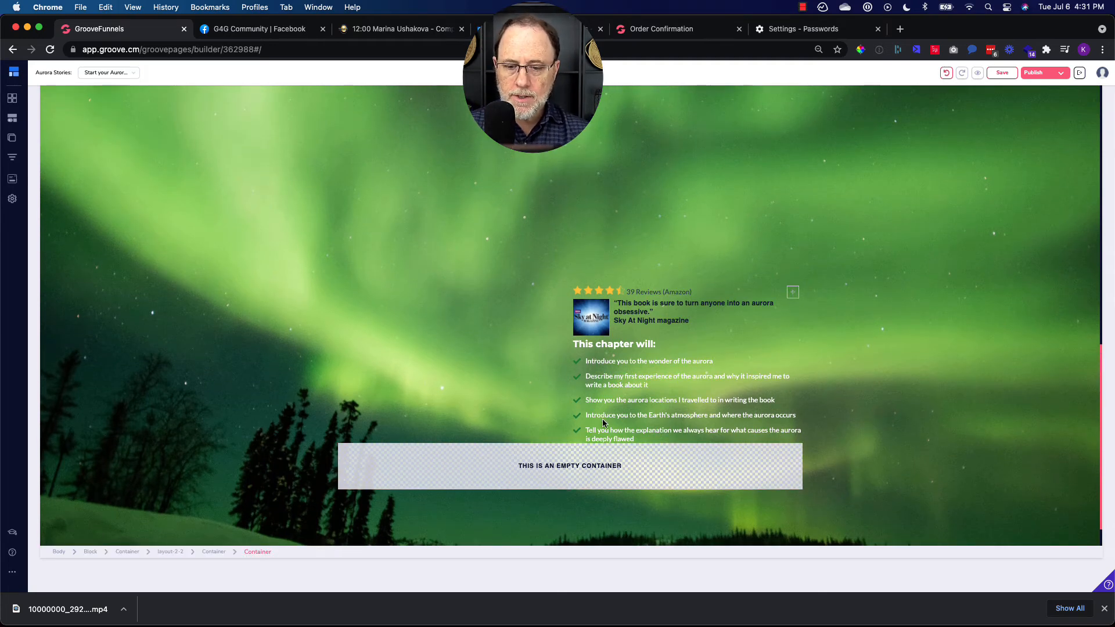
{"action": "scroll", "coordinate": [715, 335], "scroll_direction": "up", "scroll_amount": 1}
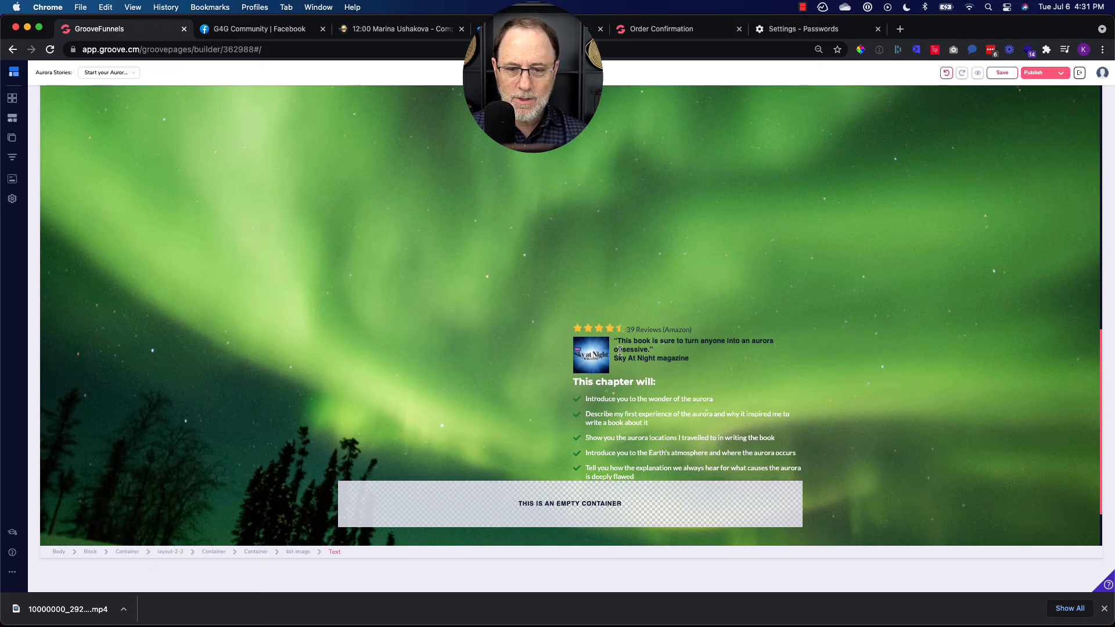
{"action": "left_click", "coordinate": [645, 330]}
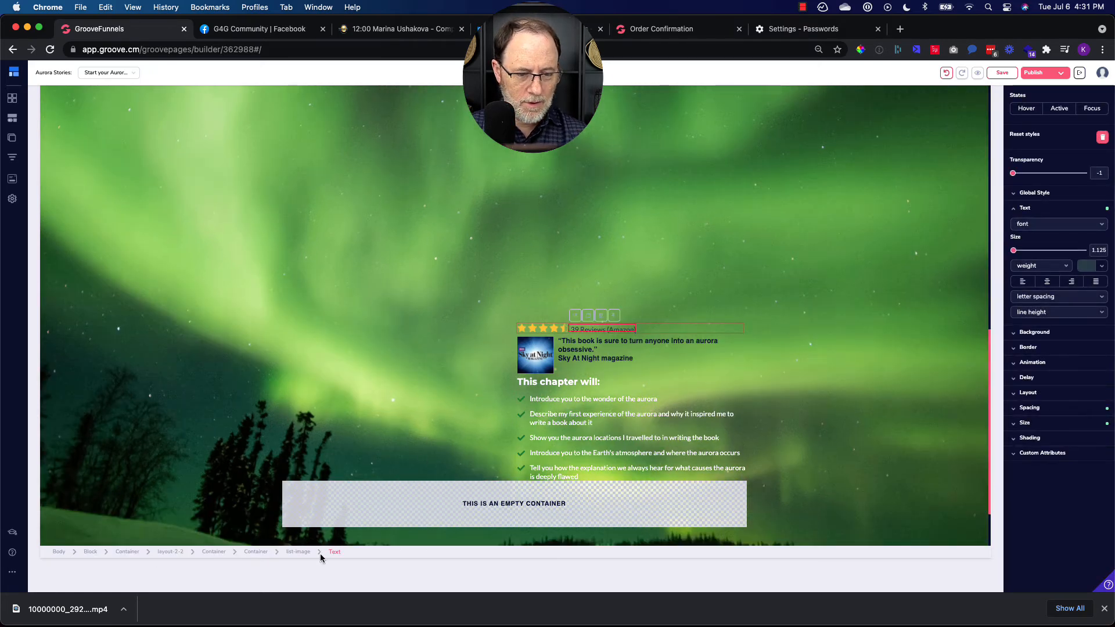
{"action": "left_click", "coordinate": [259, 553]}
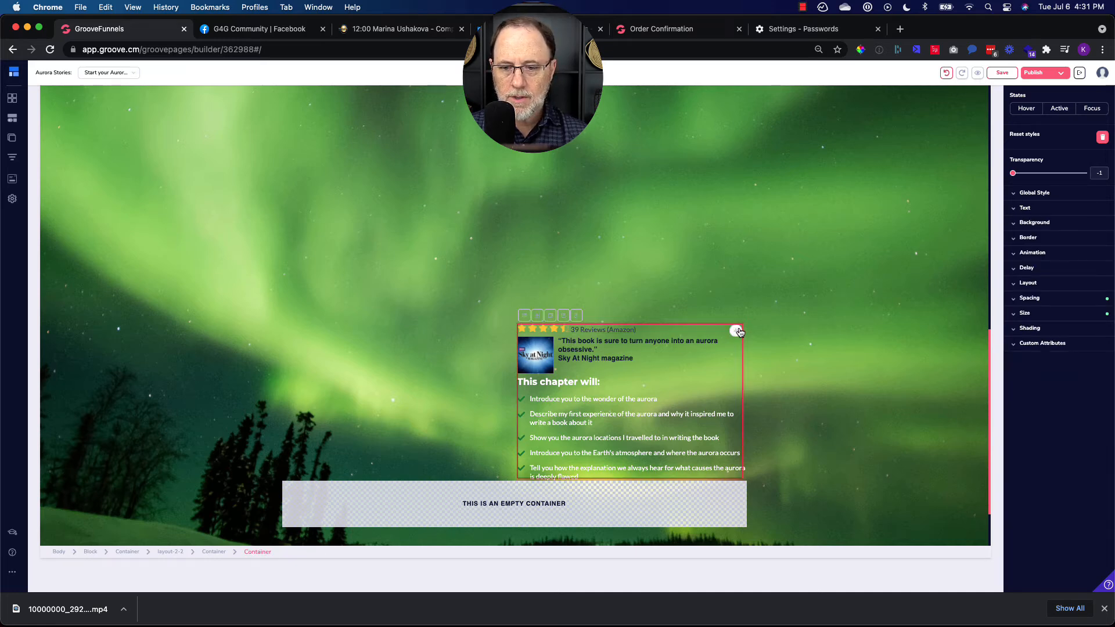
{"action": "left_click_drag", "start_coordinate": [739, 332], "coordinate": [708, 384]}
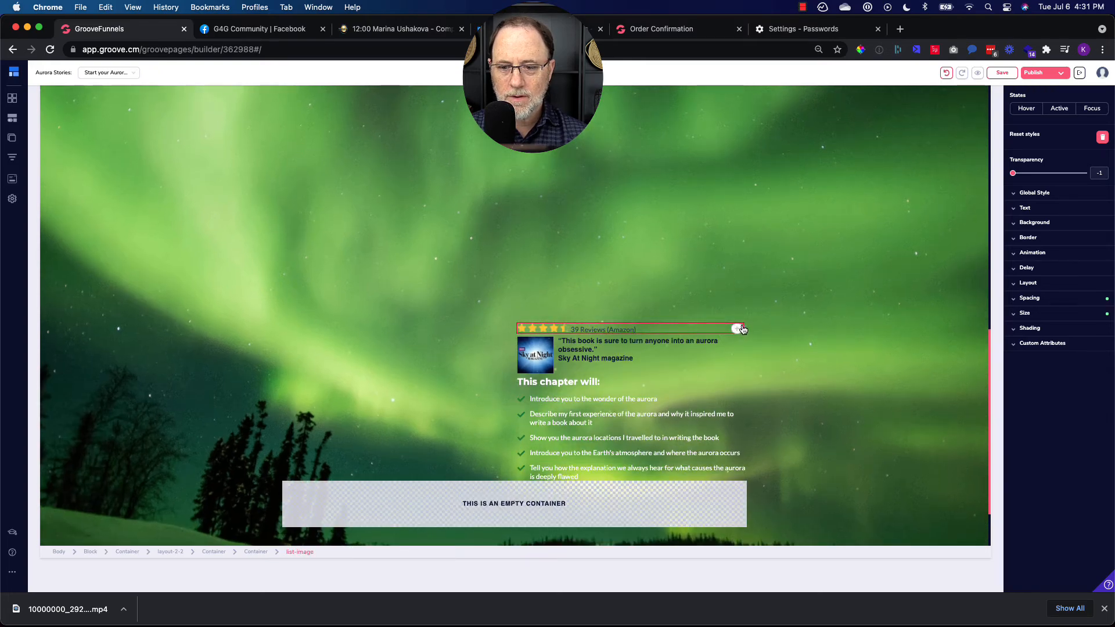
{"action": "left_click_drag", "start_coordinate": [740, 331], "coordinate": [739, 331]}
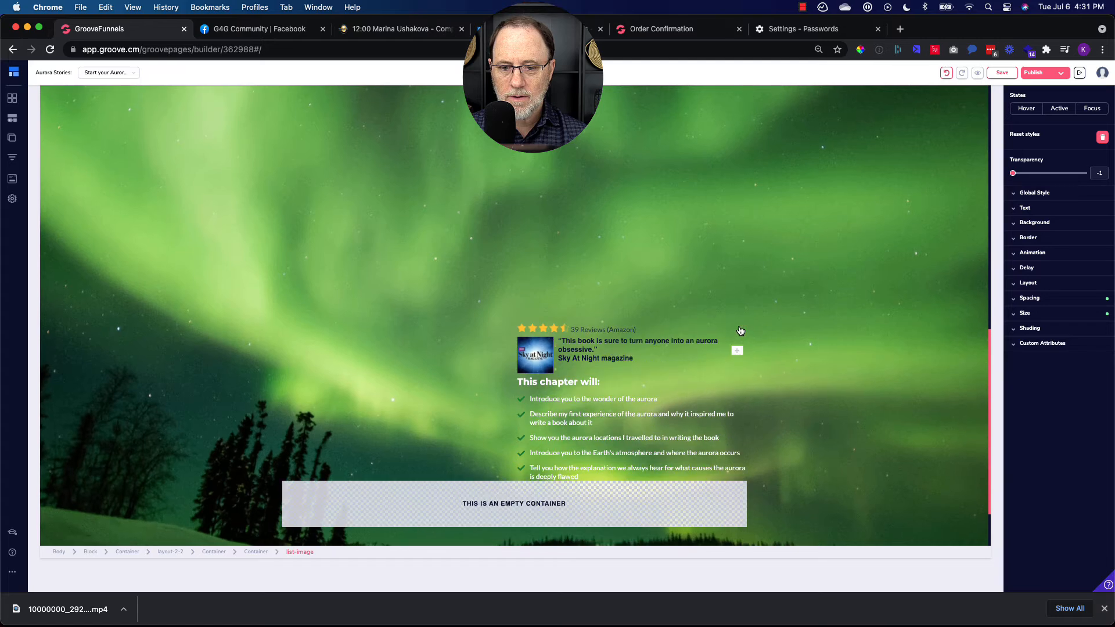
{"action": "left_click", "coordinate": [709, 346]}
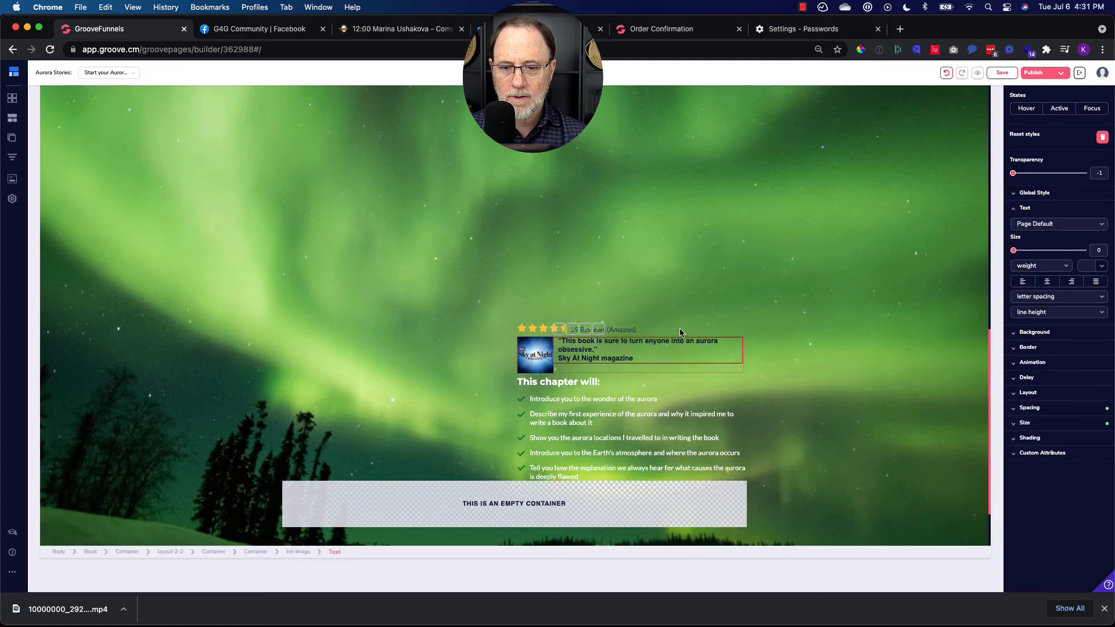
{"action": "left_click", "coordinate": [686, 332]}
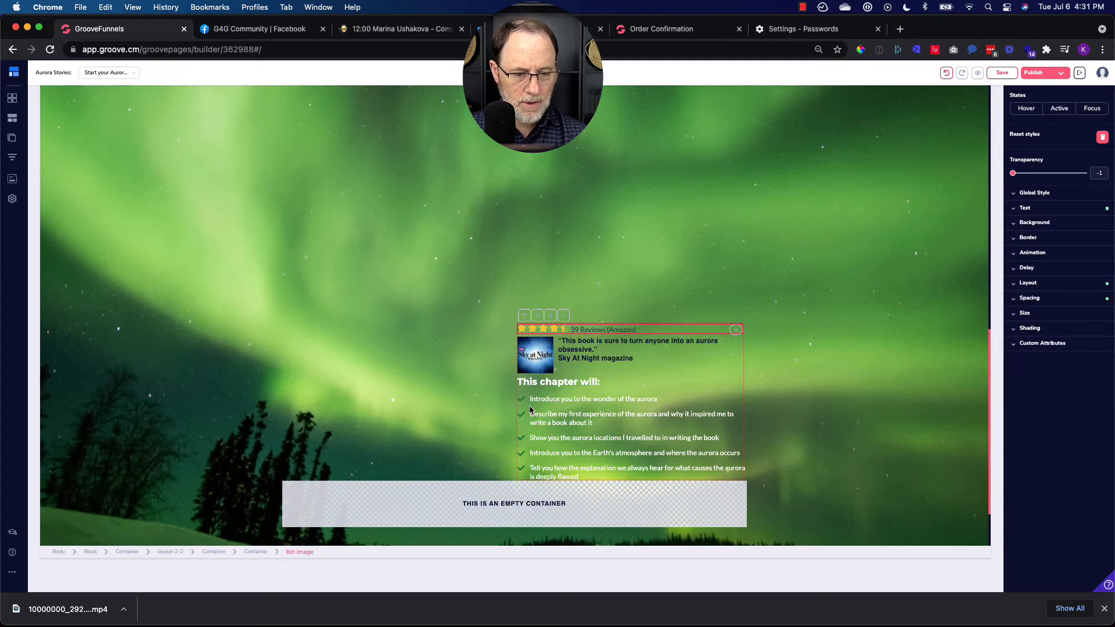
{"action": "left_click", "coordinate": [258, 552]}
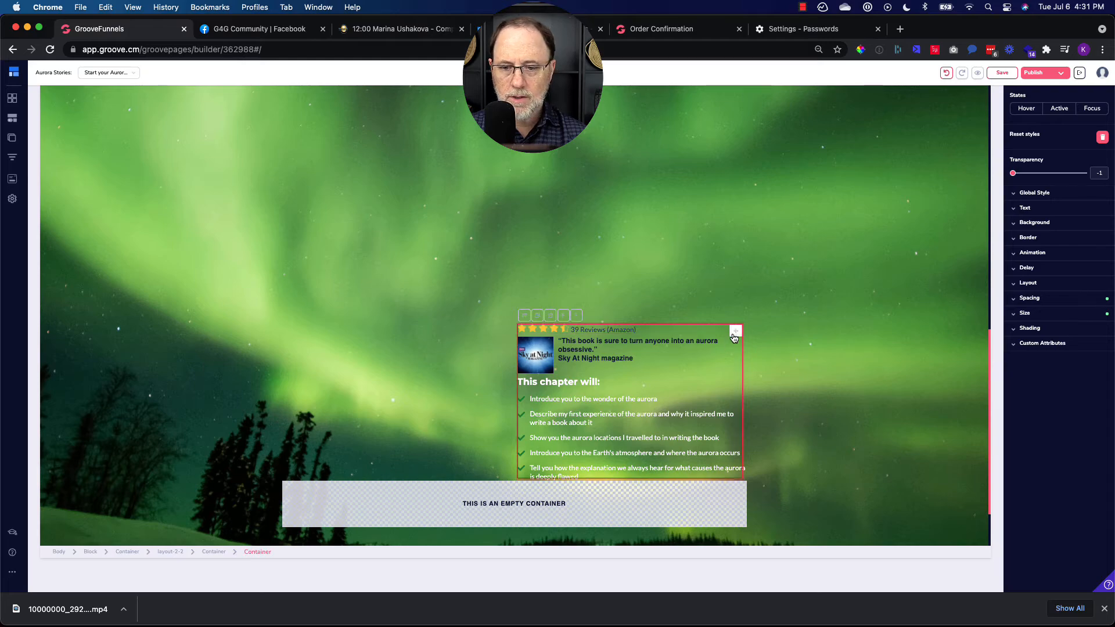
{"action": "left_click_drag", "start_coordinate": [738, 331], "coordinate": [739, 332]}
Locate the empty container beside the signup form and try to move the reviews container up towards it.
{"action": "scroll", "coordinate": [685, 308], "scroll_direction": "up", "scroll_amount": 9}
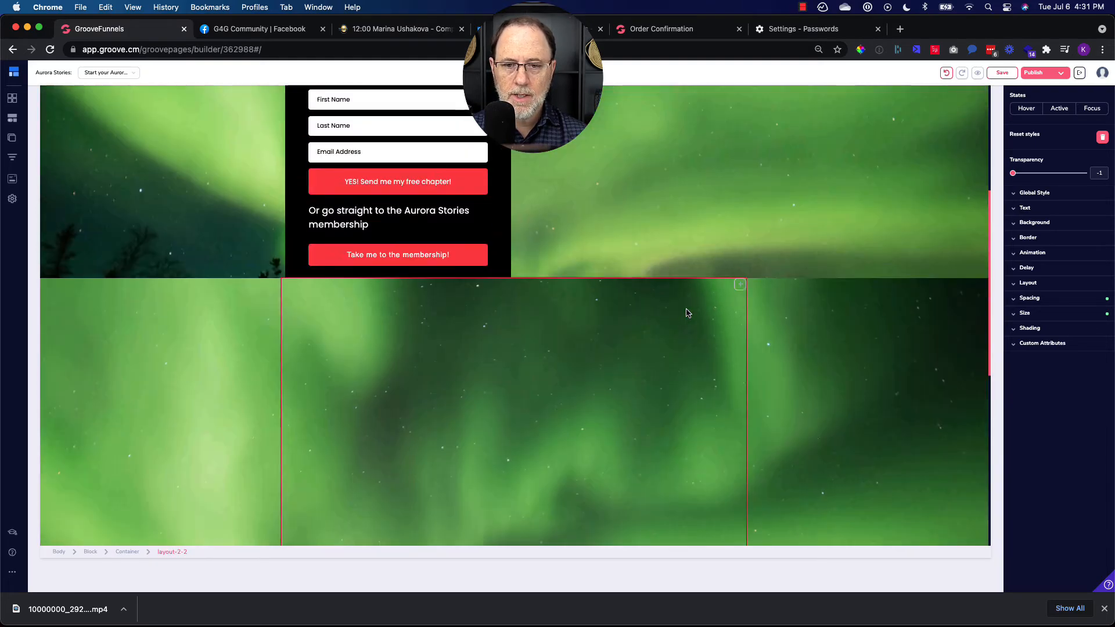
{"action": "left_click", "coordinate": [548, 272]}
{"action": "left_click", "coordinate": [400, 235]}
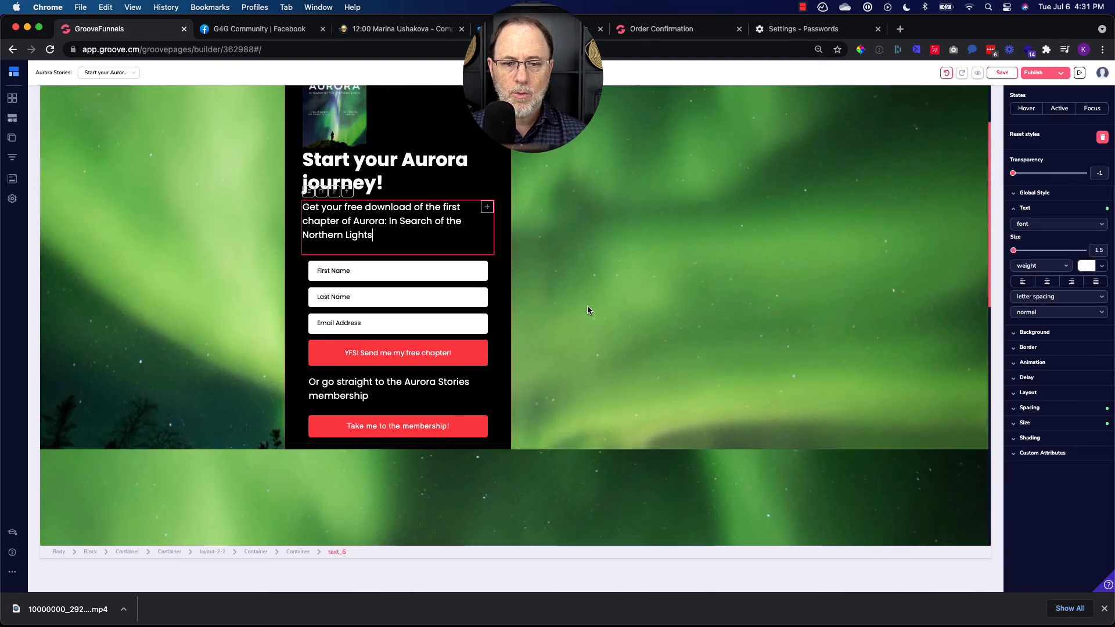
{"action": "scroll", "coordinate": [588, 309], "scroll_direction": "up", "scroll_amount": 3}
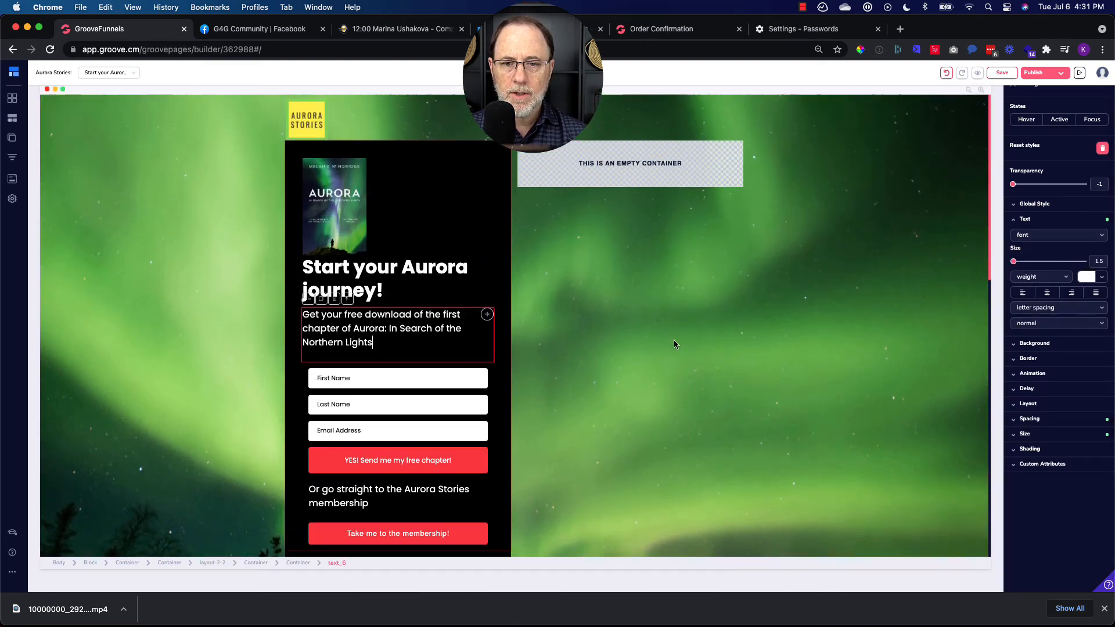
{"action": "scroll", "coordinate": [673, 340], "scroll_direction": "down", "scroll_amount": 10}
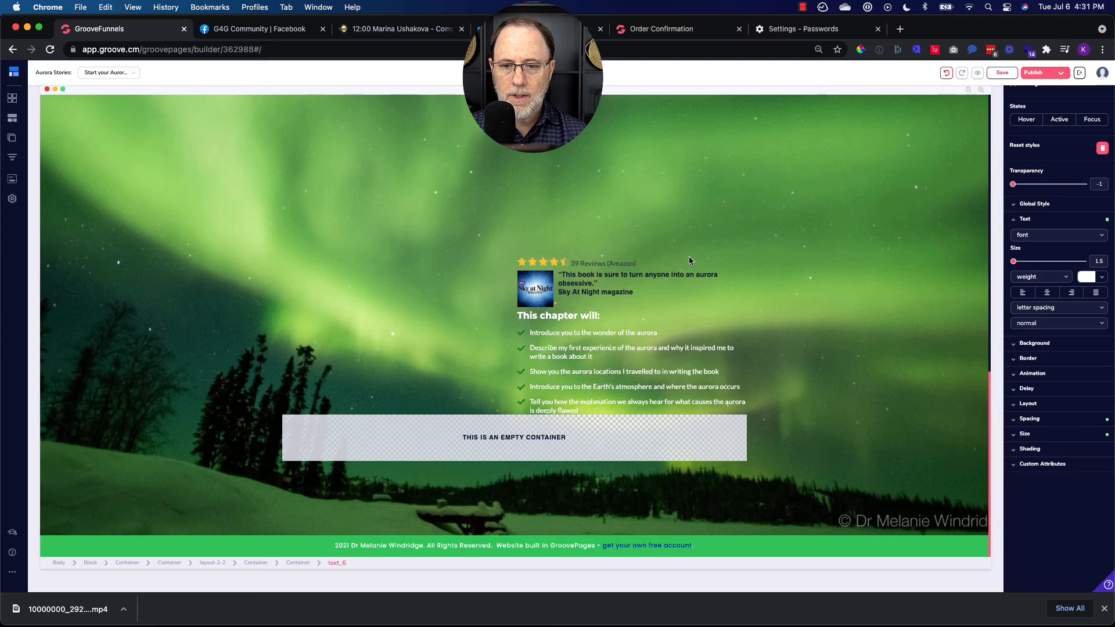
{"action": "left_click", "coordinate": [689, 260]}
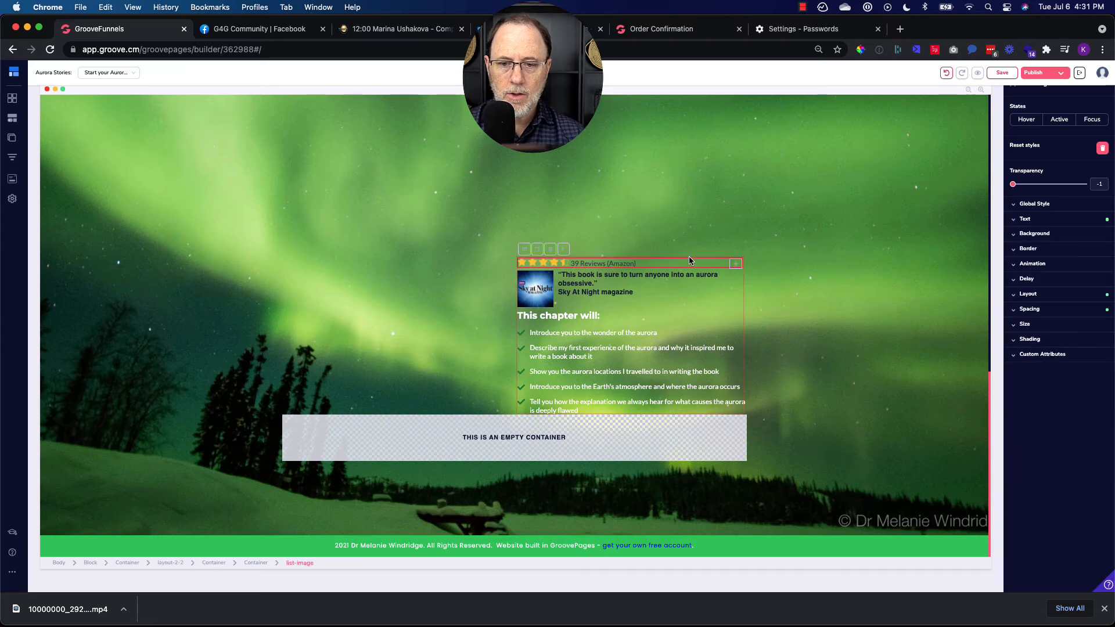
{"action": "left_click", "coordinate": [564, 249]}
{"action": "left_click_drag", "start_coordinate": [736, 265], "coordinate": [724, 311]}
{"action": "scroll", "coordinate": [730, 279], "scroll_direction": "up", "scroll_amount": 3}
{"action": "scroll", "coordinate": [730, 277], "scroll_direction": "up", "scroll_amount": 5}
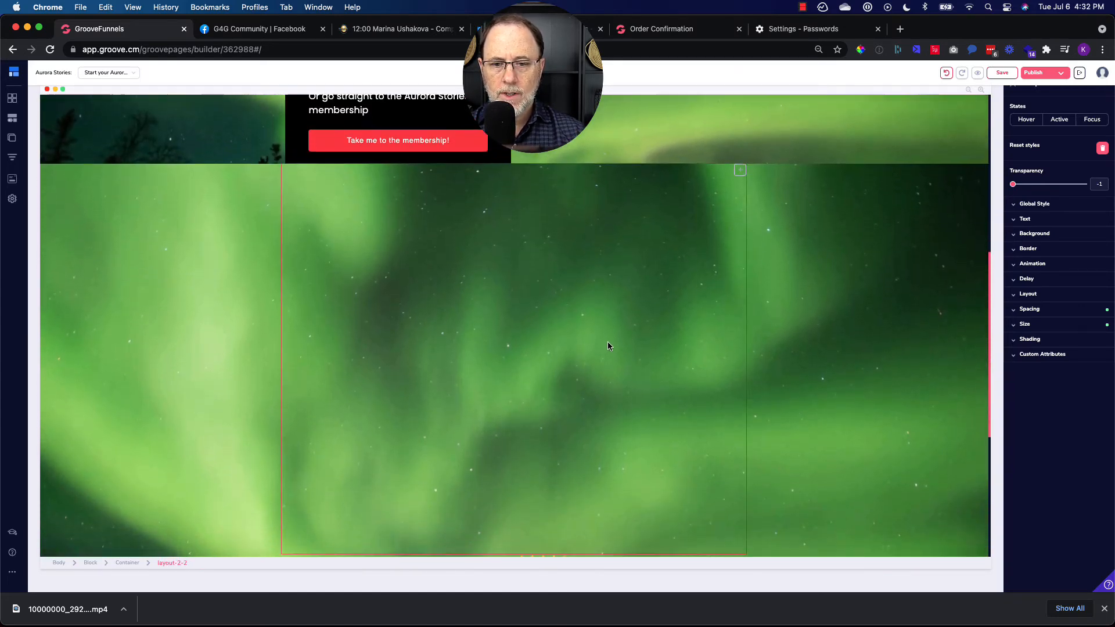
Delete the tall blank layout between the signup form and the reviews container, confirming the removal.
{"action": "left_click", "coordinate": [607, 342]}
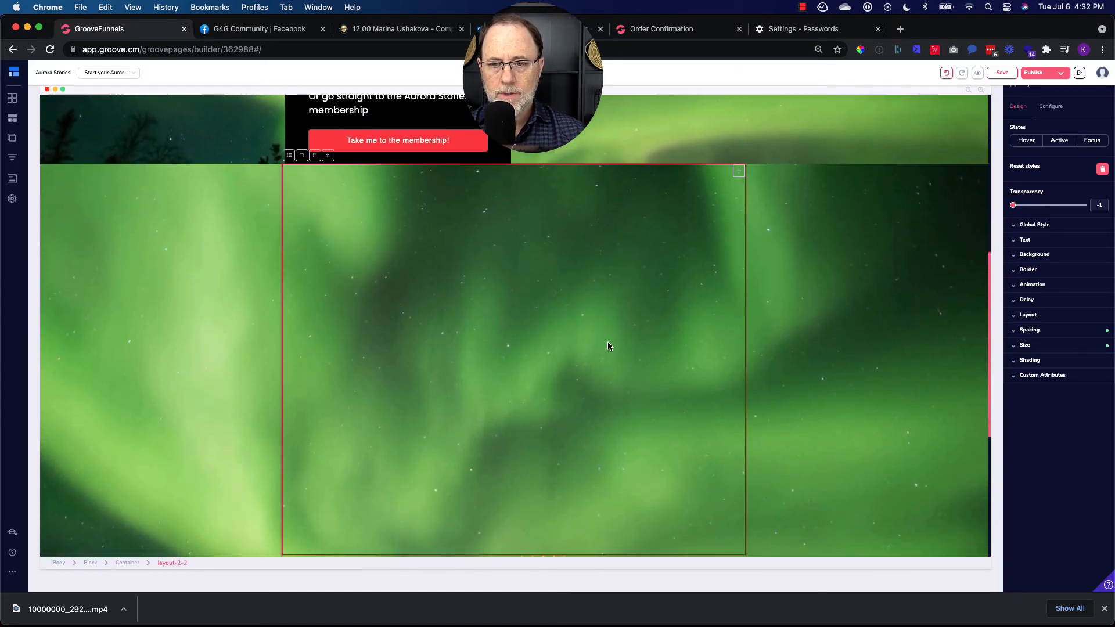
{"action": "left_click", "coordinate": [1048, 329]}
{"action": "scroll", "coordinate": [851, 356], "scroll_direction": "down", "scroll_amount": 5}
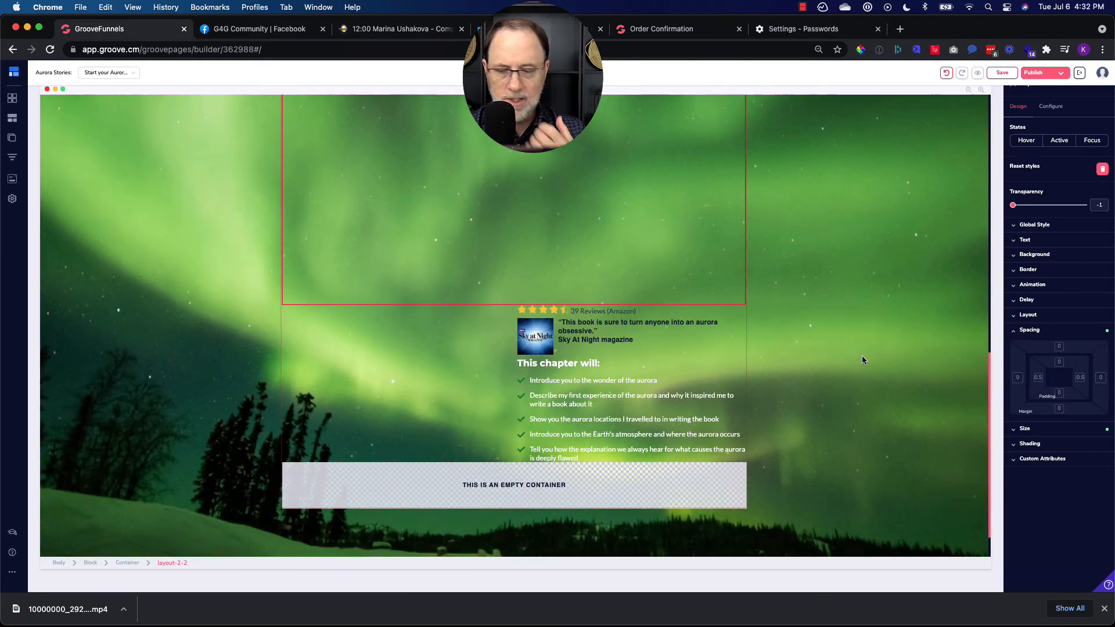
{"action": "scroll", "coordinate": [830, 327], "scroll_direction": "up", "scroll_amount": 5}
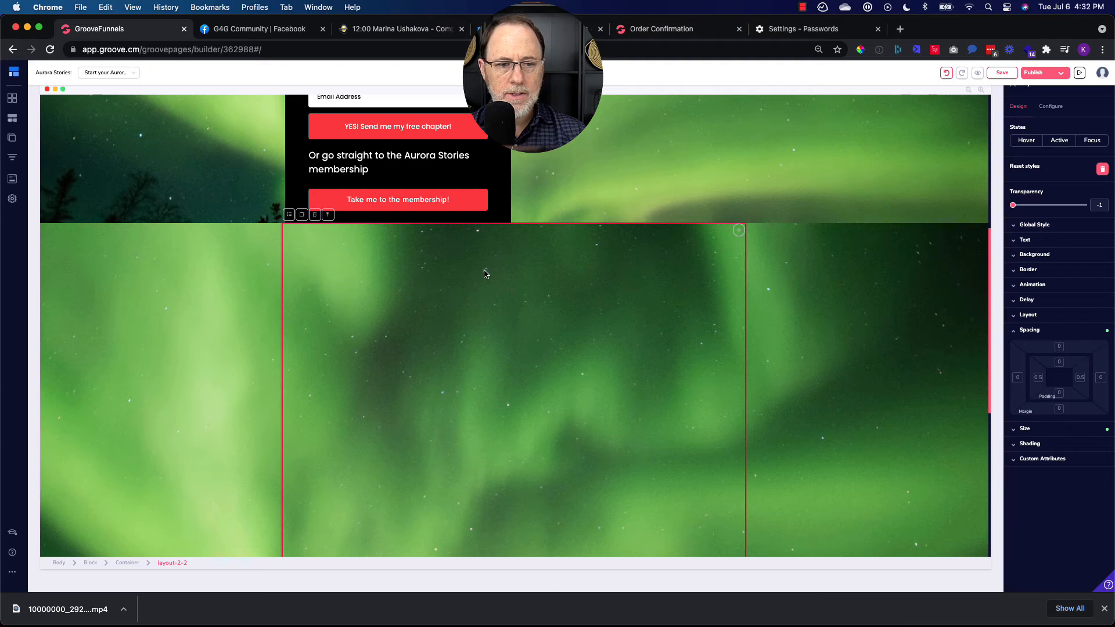
{"action": "left_click", "coordinate": [314, 215]}
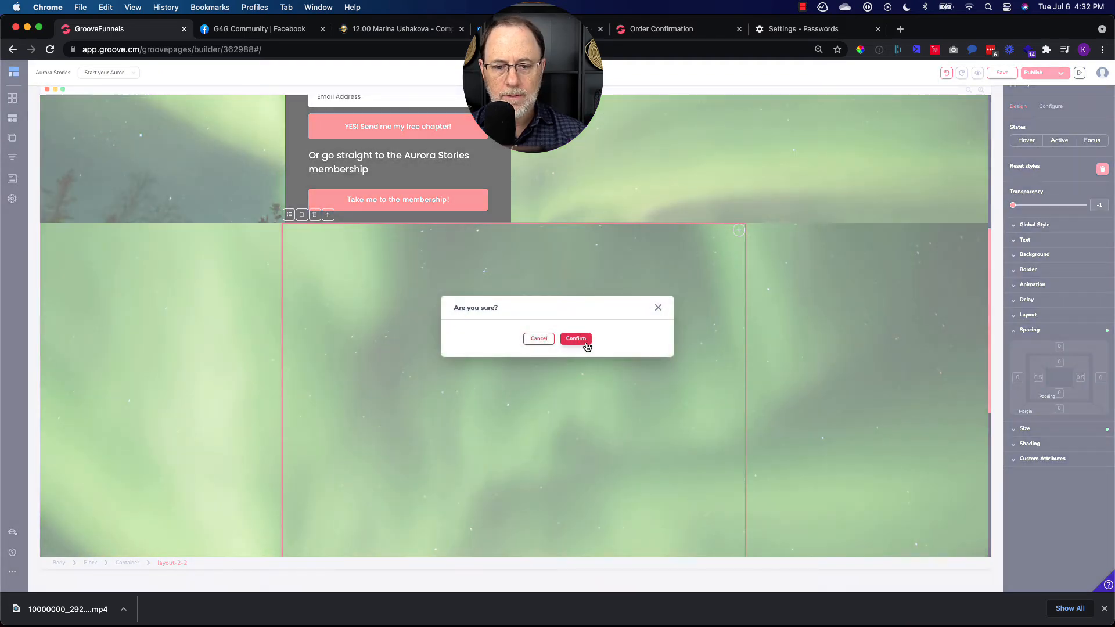
{"action": "left_click", "coordinate": [578, 341]}
Move the star reviews row and the Sky At Night quote into the container beside the signup form, with the reviews above the quote.
{"action": "scroll", "coordinate": [707, 363], "scroll_direction": "up", "scroll_amount": 5}
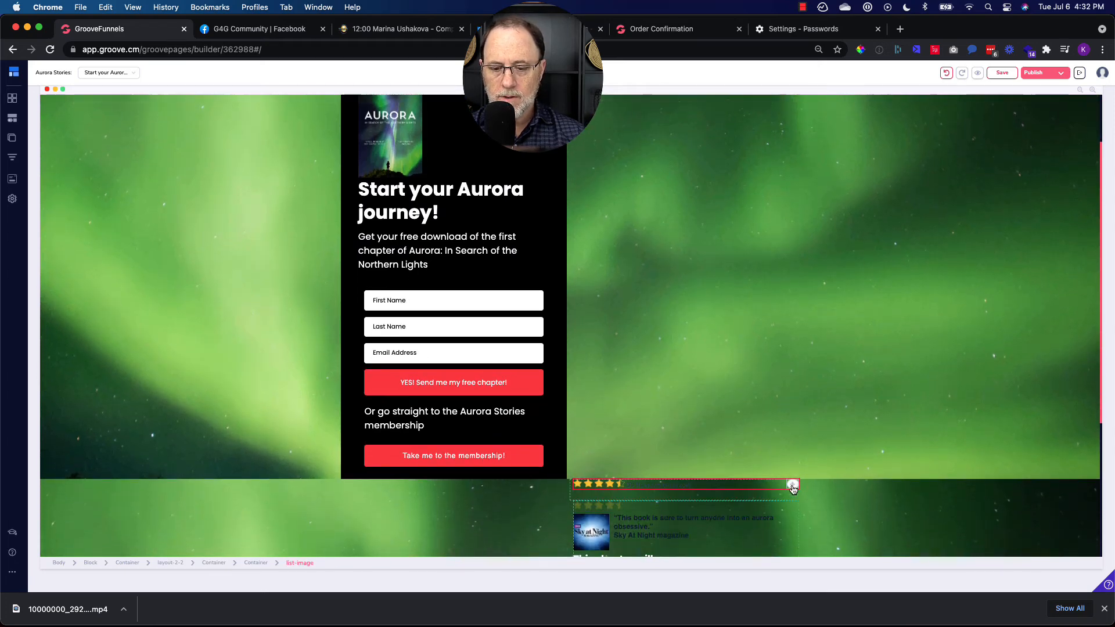
{"action": "left_click_drag", "start_coordinate": [791, 487], "coordinate": [743, 183]}
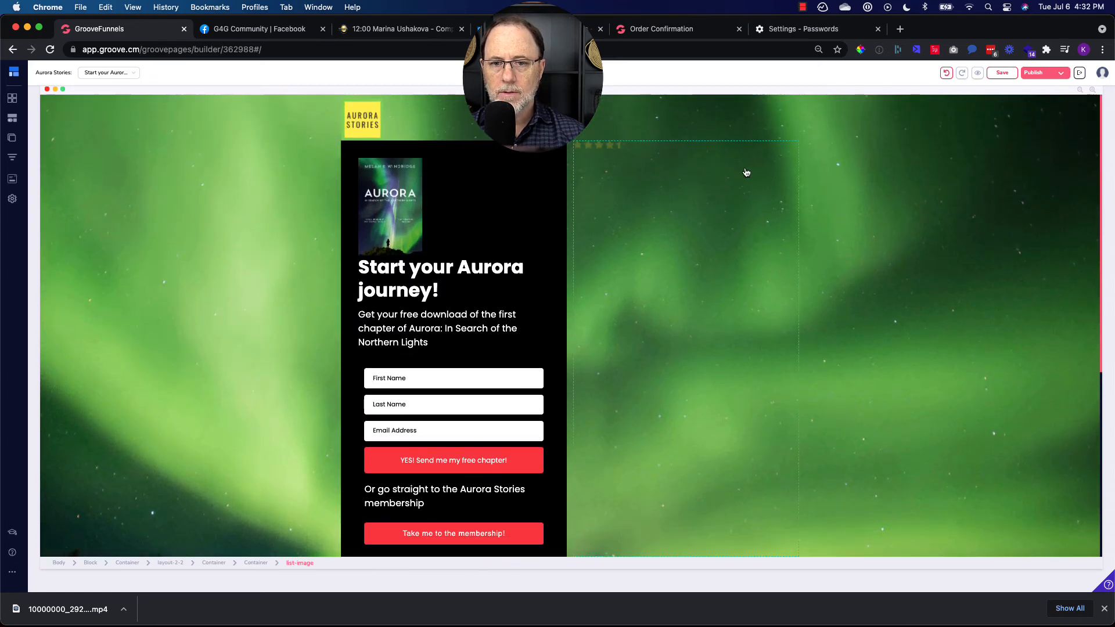
{"action": "scroll", "coordinate": [755, 232], "scroll_direction": "down", "scroll_amount": 5}
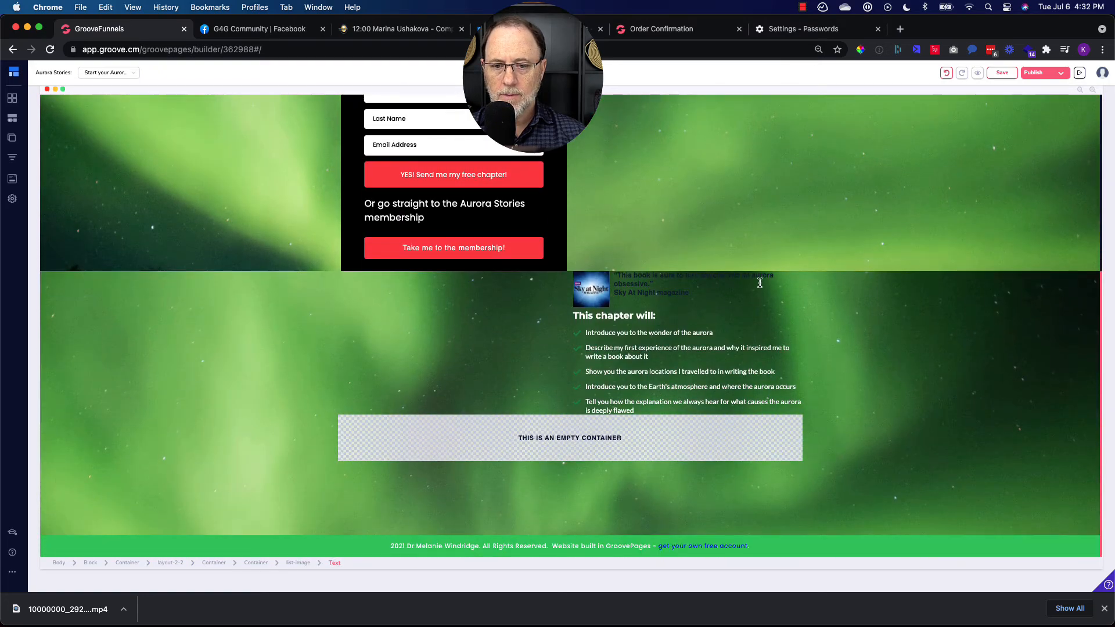
{"action": "left_click", "coordinate": [794, 279]}
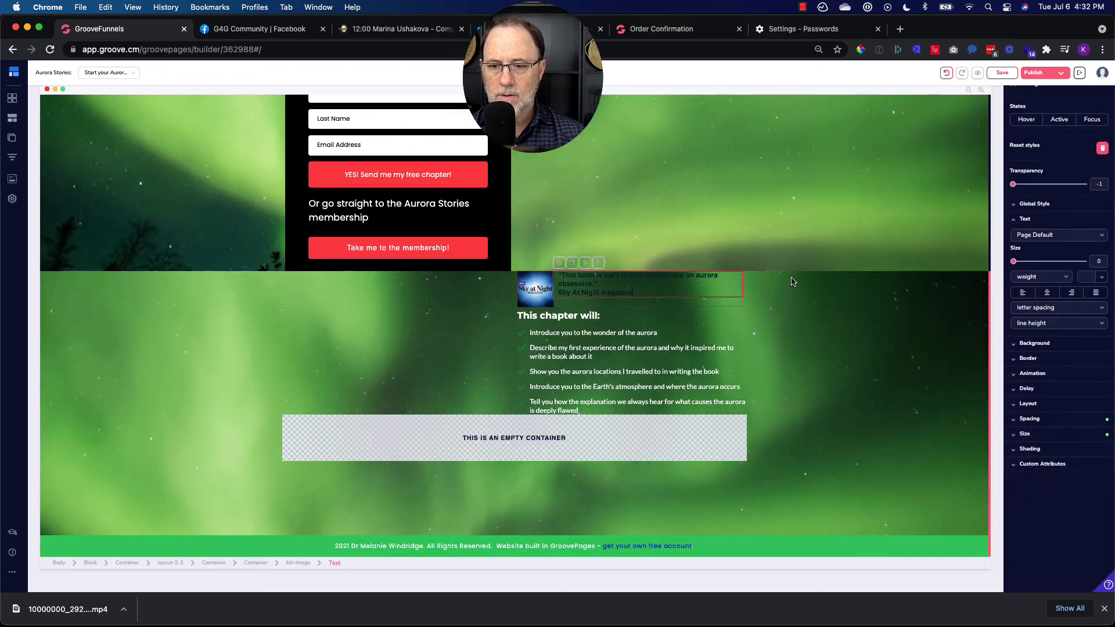
{"action": "left_click", "coordinate": [298, 563]}
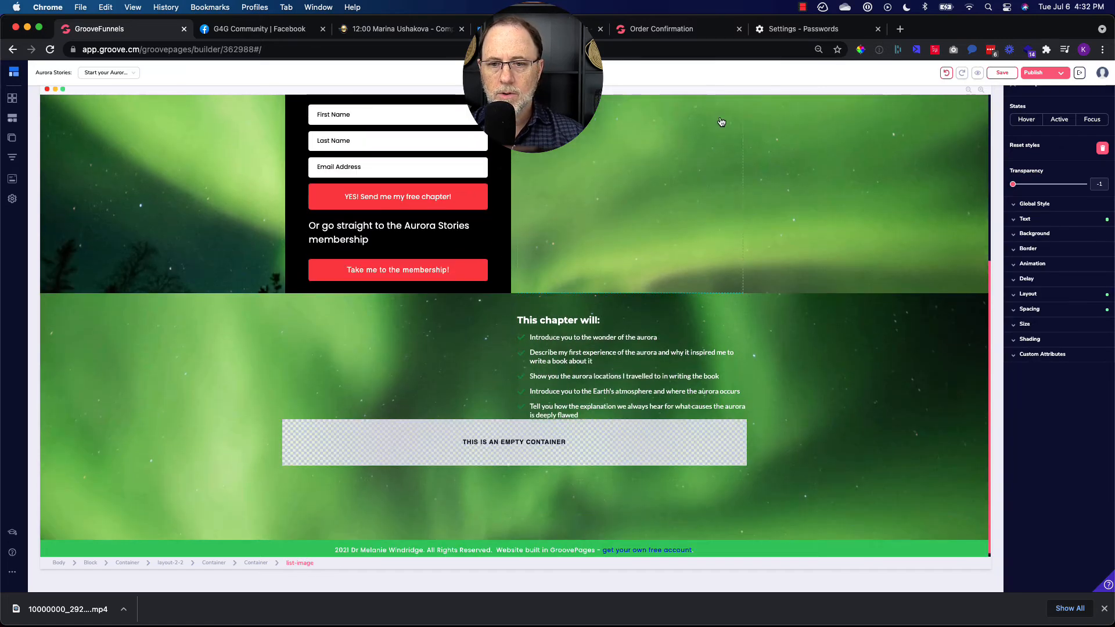
{"action": "scroll", "coordinate": [721, 122], "scroll_direction": "up", "scroll_amount": 6}
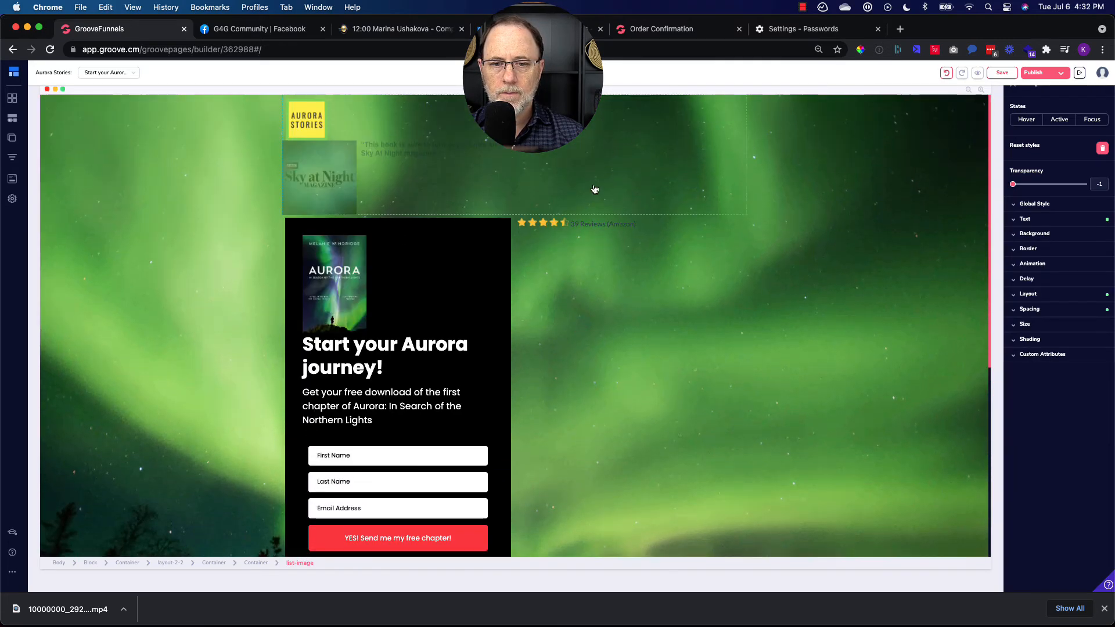
{"action": "left_click_drag", "start_coordinate": [594, 190], "coordinate": [579, 239]}
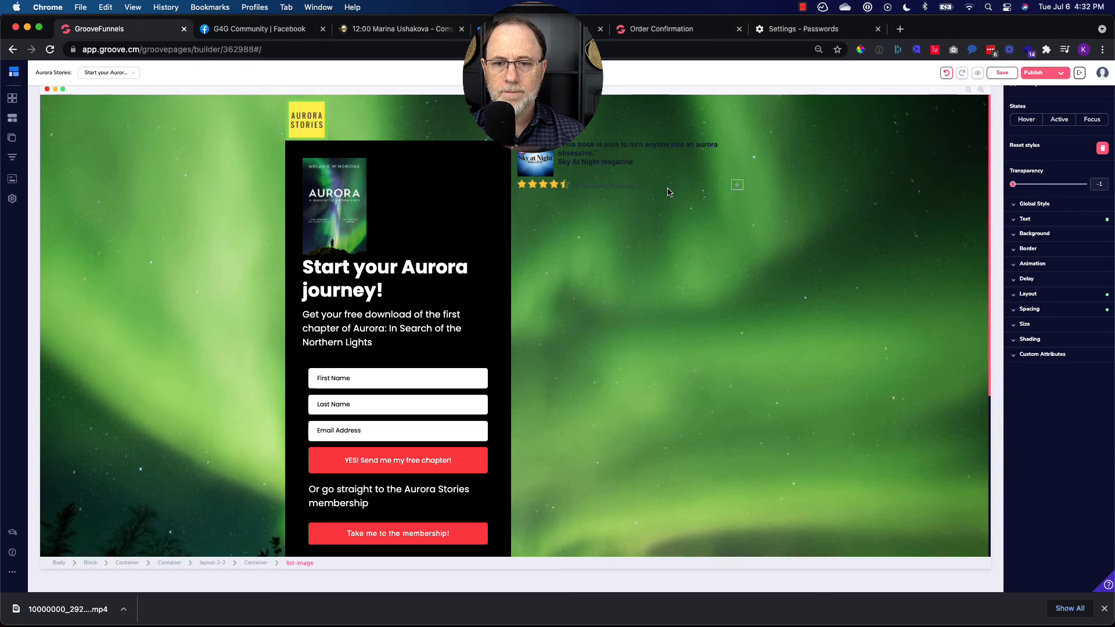
{"action": "left_click_drag", "start_coordinate": [737, 185], "coordinate": [731, 170]}
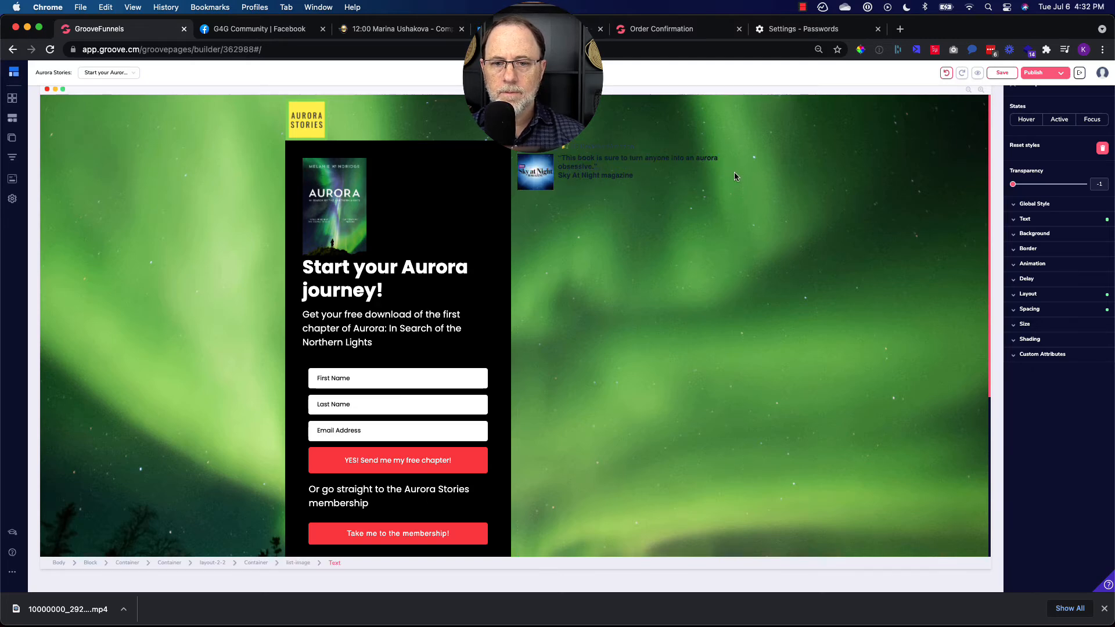
Move the "This chapter will:" heading and the "Introduce you to the wonder of the aurora" item below the quote in the column beside the form.
{"action": "scroll", "coordinate": [701, 274], "scroll_direction": "down", "scroll_amount": 4}
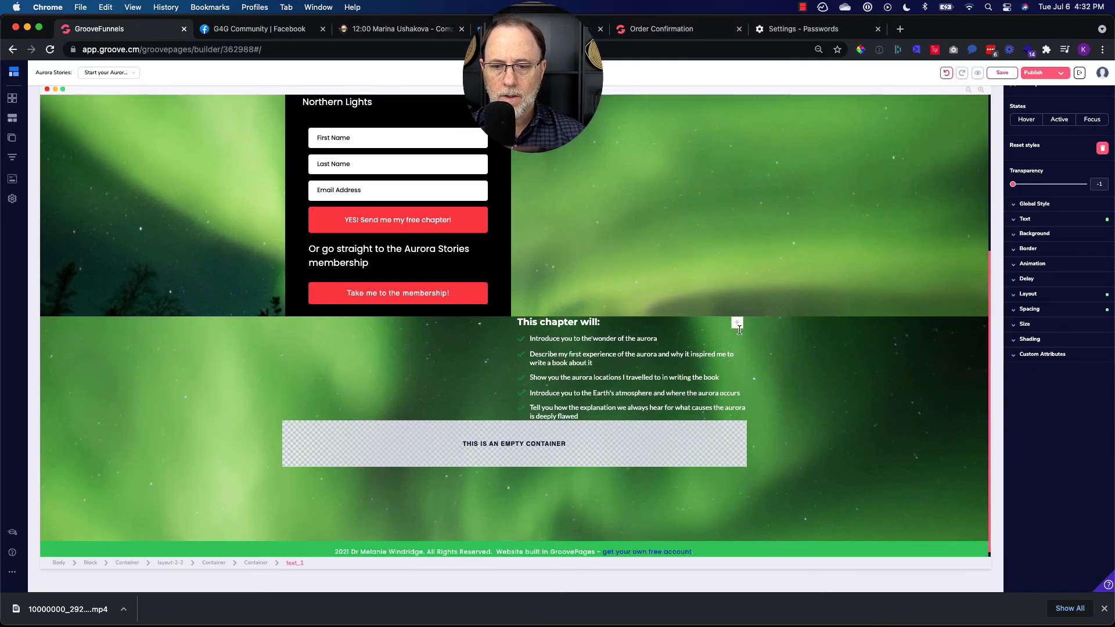
{"action": "left_click_drag", "start_coordinate": [741, 323], "coordinate": [609, 169]}
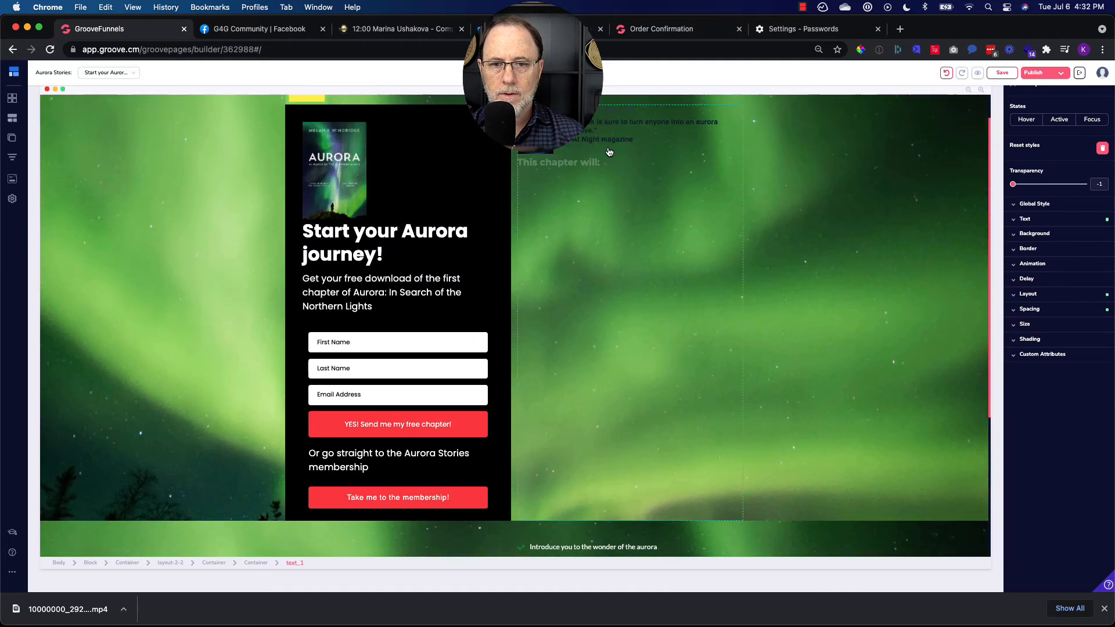
{"action": "scroll", "coordinate": [671, 339], "scroll_direction": "down", "scroll_amount": 3}
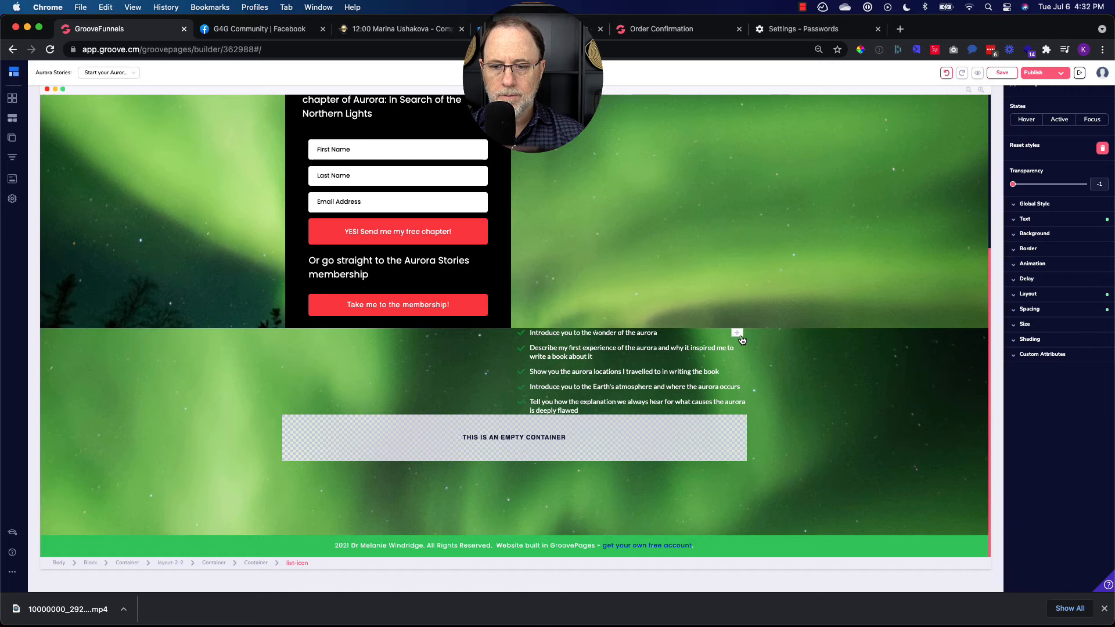
{"action": "left_click_drag", "start_coordinate": [742, 339], "coordinate": [631, 170]}
Move the "Describe my first experience of the aurora" item below the first checklist item in the column beside the form.
{"action": "scroll", "coordinate": [726, 409], "scroll_direction": "down", "scroll_amount": 3}
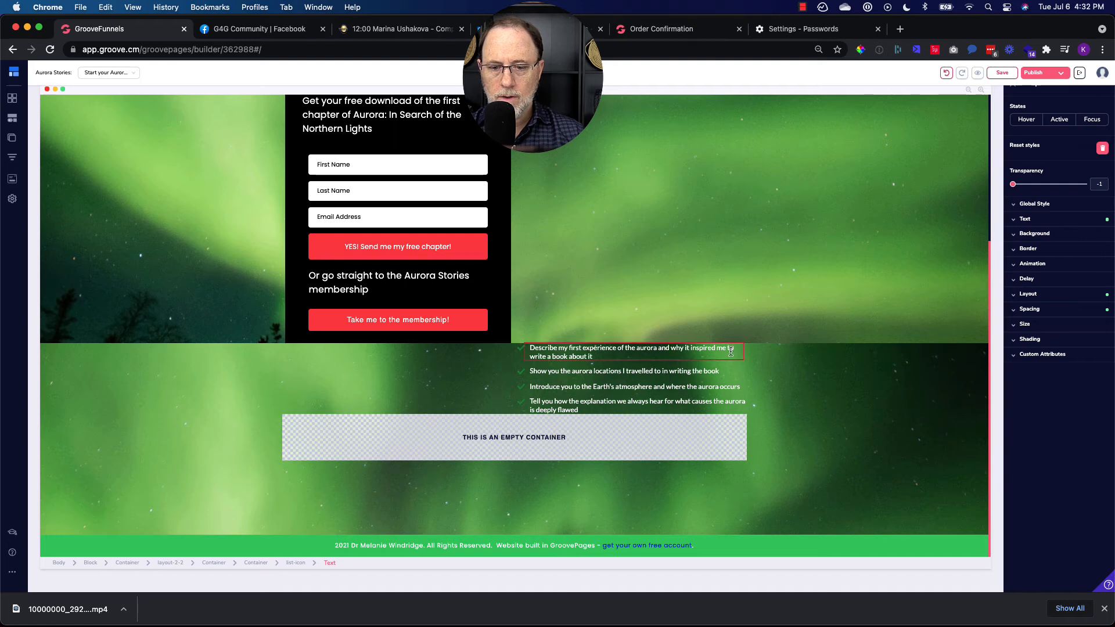
{"action": "left_click", "coordinate": [731, 352]}
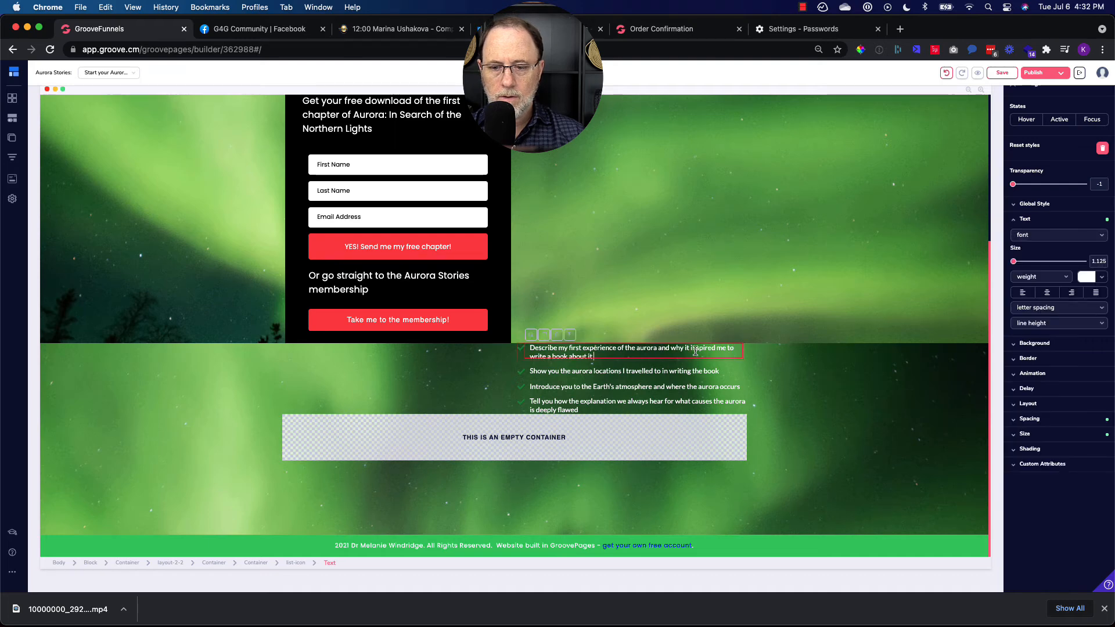
{"action": "left_click", "coordinate": [568, 336]}
{"action": "left_click_drag", "start_coordinate": [736, 352], "coordinate": [652, 190]}
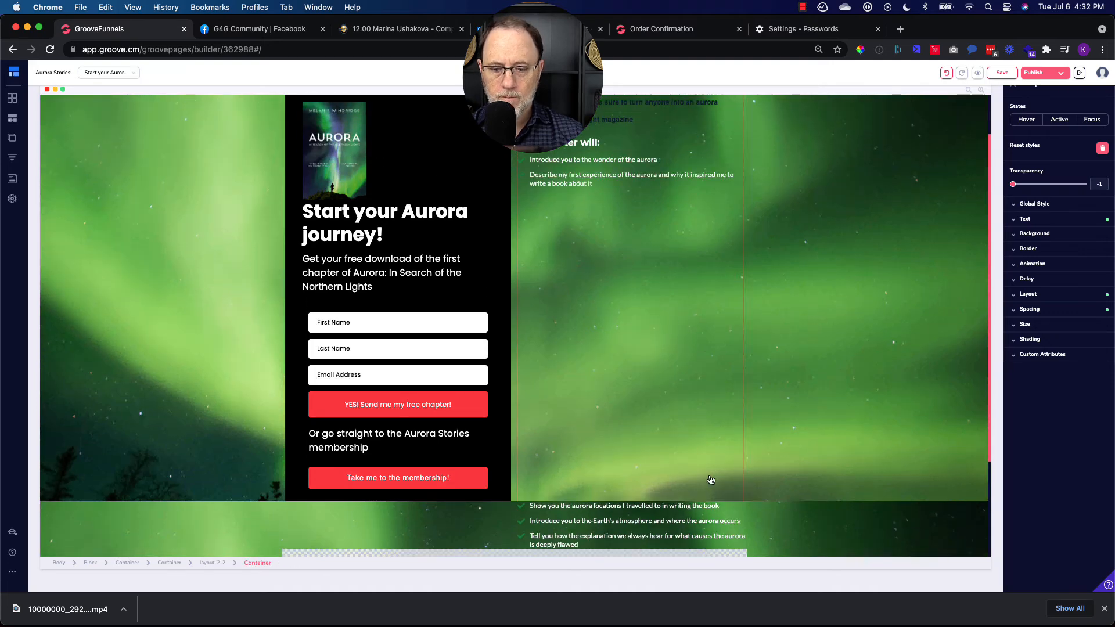
Try moving the "Show you the aurora locations" item below the second checklist item, and undo that move.
{"action": "scroll", "coordinate": [711, 480], "scroll_direction": "down", "scroll_amount": 3}
{"action": "left_click_drag", "start_coordinate": [737, 412], "coordinate": [674, 185]}
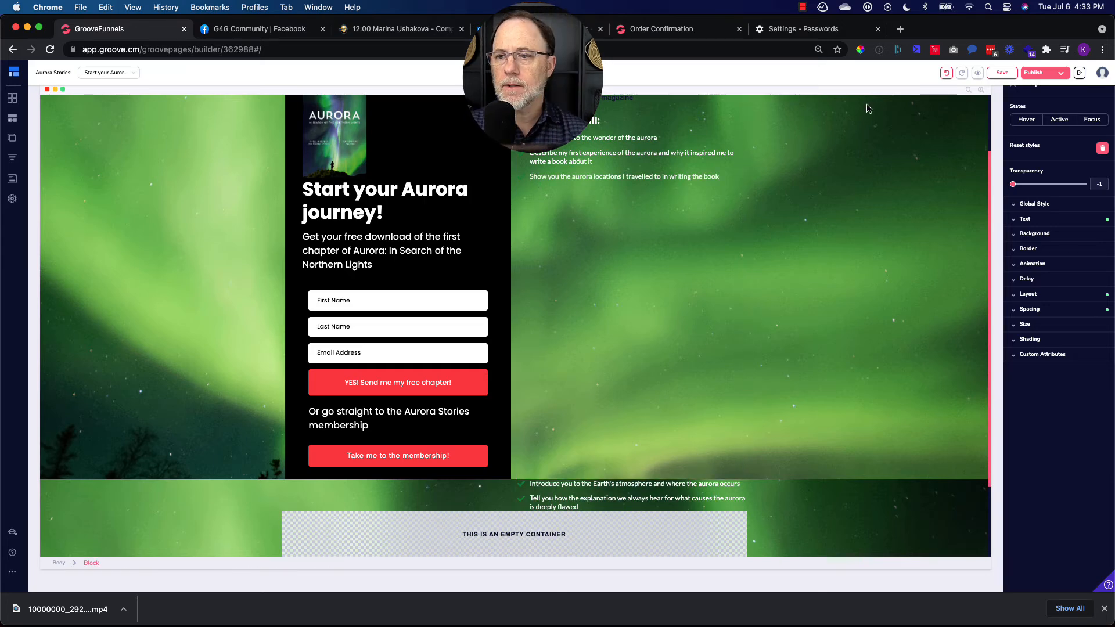
{"action": "left_click", "coordinate": [946, 73]}
{"action": "scroll", "coordinate": [733, 360], "scroll_direction": "down", "scroll_amount": 3}
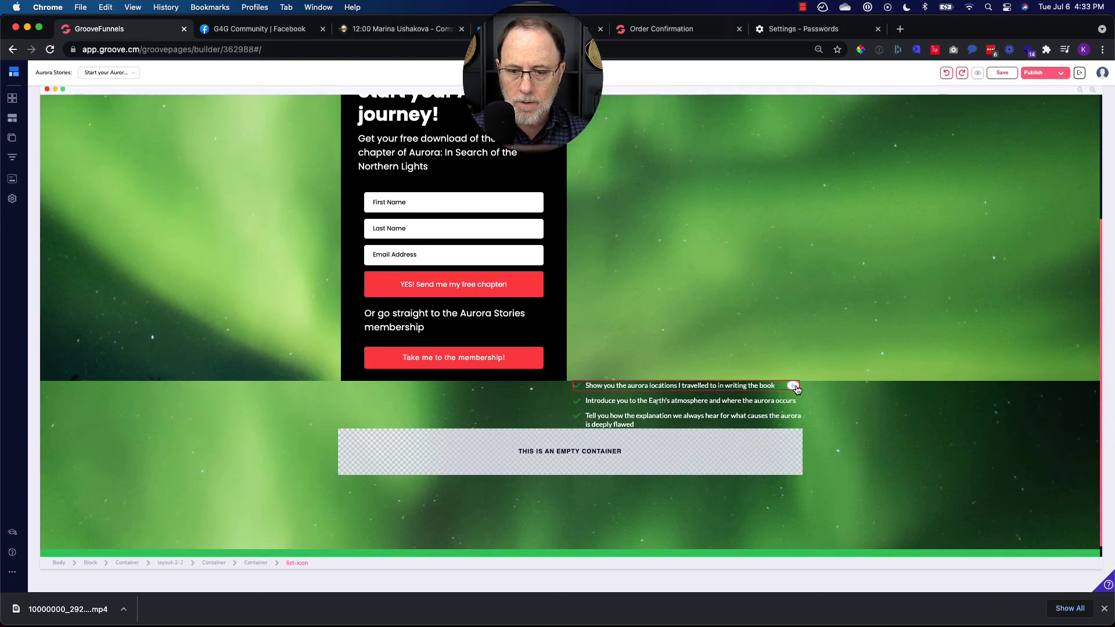
Move the "Show you the aurora locations" and "Introduce you to the Earth's atmosphere" items, in that order, below the second checklist item beside the form.
{"action": "left_click_drag", "start_coordinate": [796, 389], "coordinate": [706, 204]}
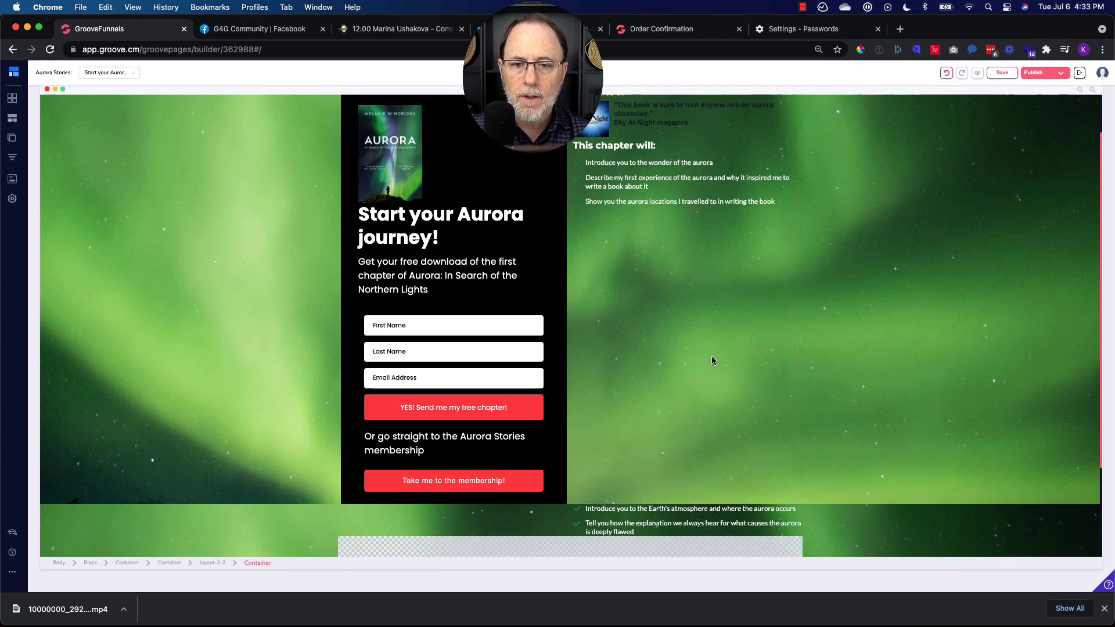
{"action": "scroll", "coordinate": [716, 427], "scroll_direction": "down", "scroll_amount": 2}
{"action": "scroll", "coordinate": [717, 427], "scroll_direction": "down", "scroll_amount": 1}
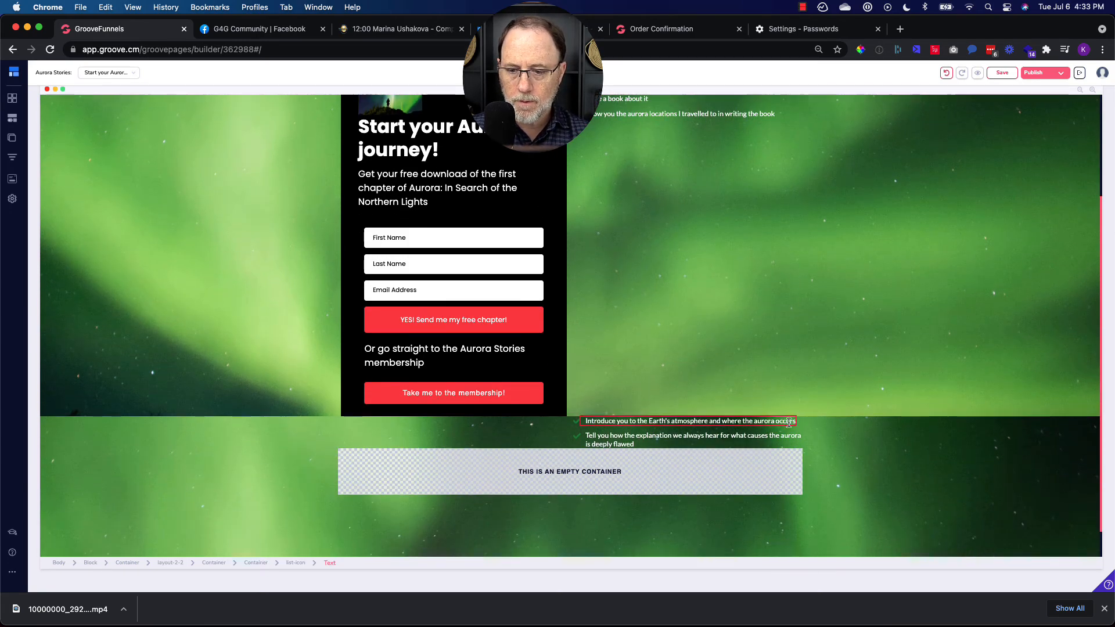
{"action": "left_click", "coordinate": [793, 423]}
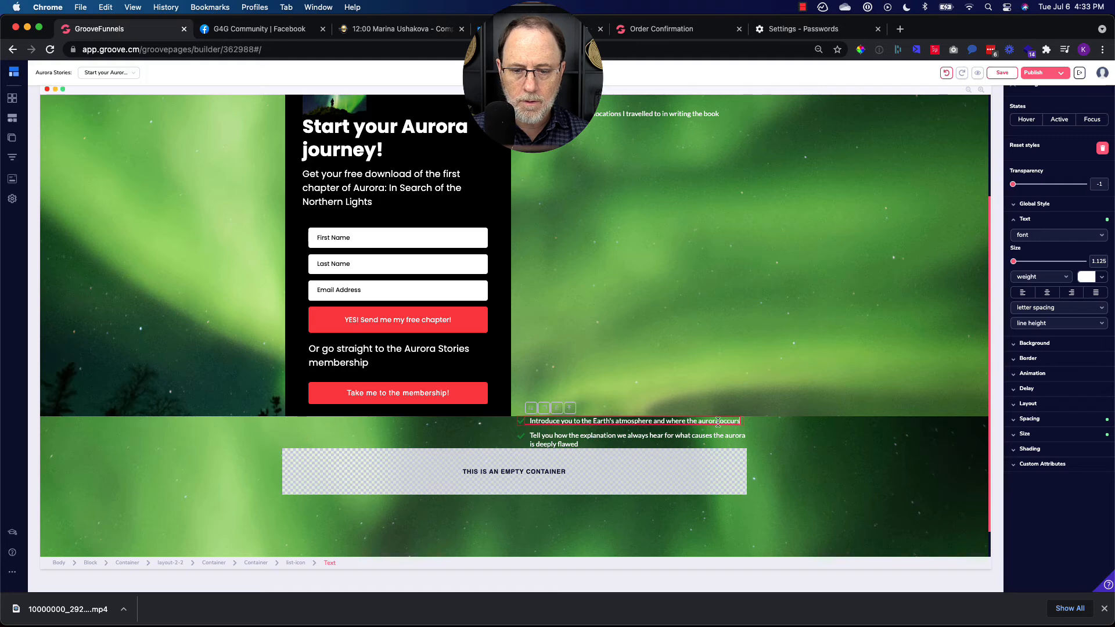
{"action": "left_click", "coordinate": [570, 409]}
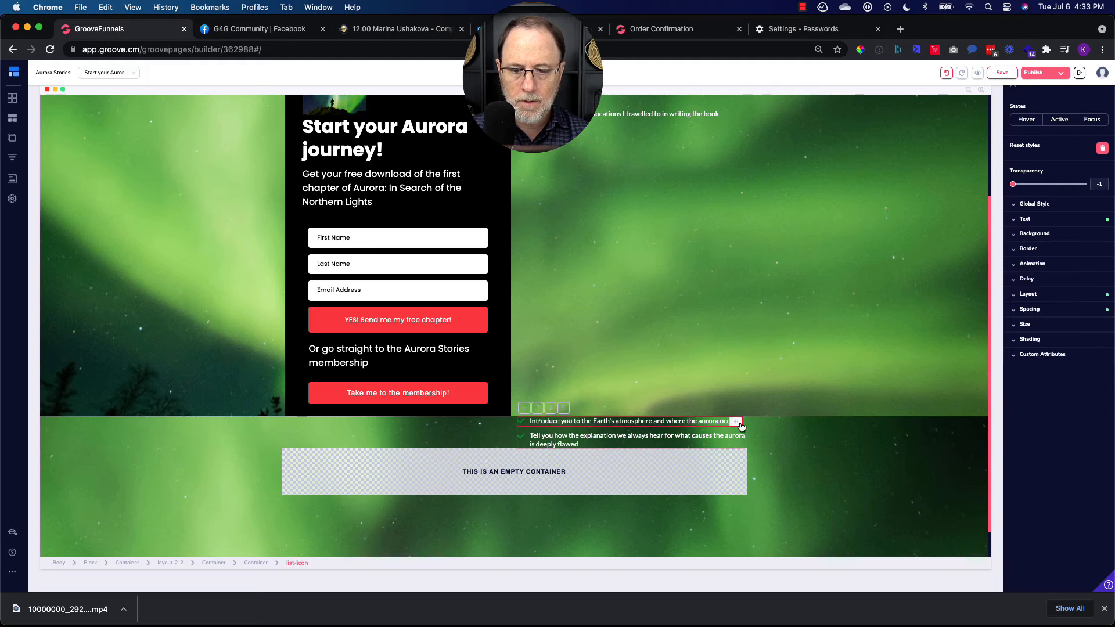
{"action": "left_click_drag", "start_coordinate": [739, 427], "coordinate": [700, 187]}
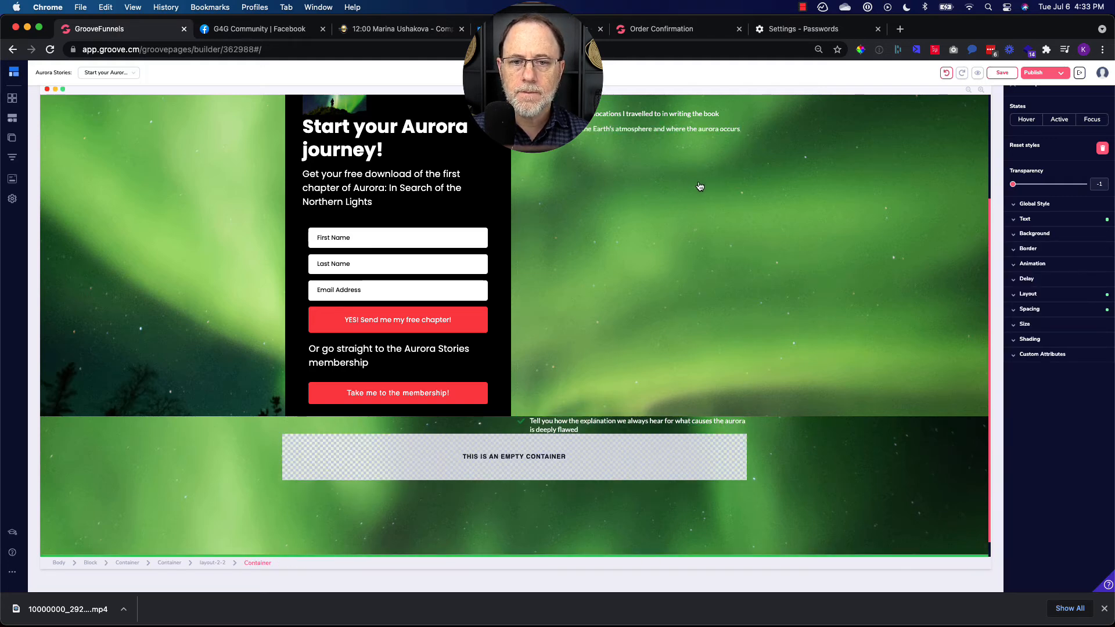
Move the "Tell you how the explanation we always hear" item to the end of the checklist in the column beside the form.
{"action": "scroll", "coordinate": [680, 378], "scroll_direction": "up", "scroll_amount": 1}
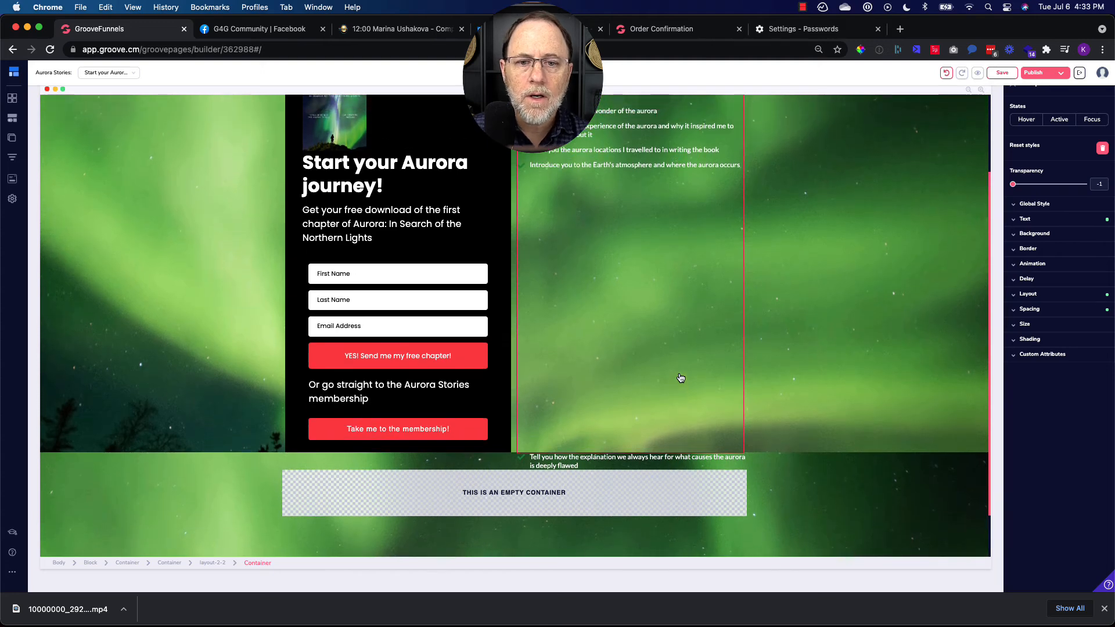
{"action": "scroll", "coordinate": [680, 377], "scroll_direction": "down", "scroll_amount": 2}
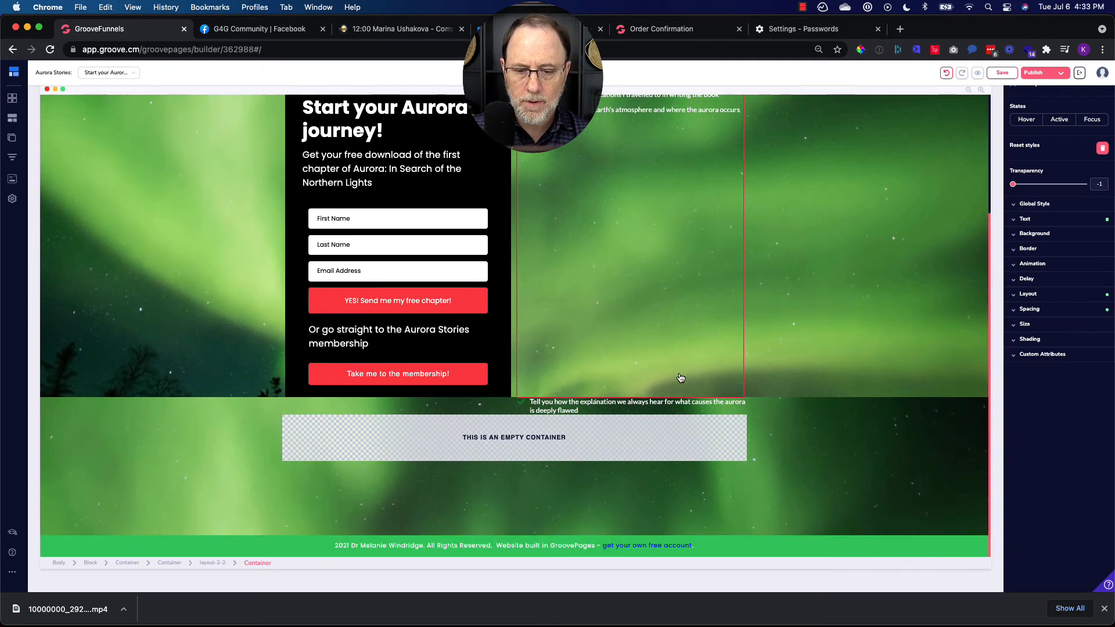
{"action": "left_click", "coordinate": [725, 408]}
{"action": "left_click", "coordinate": [571, 391]}
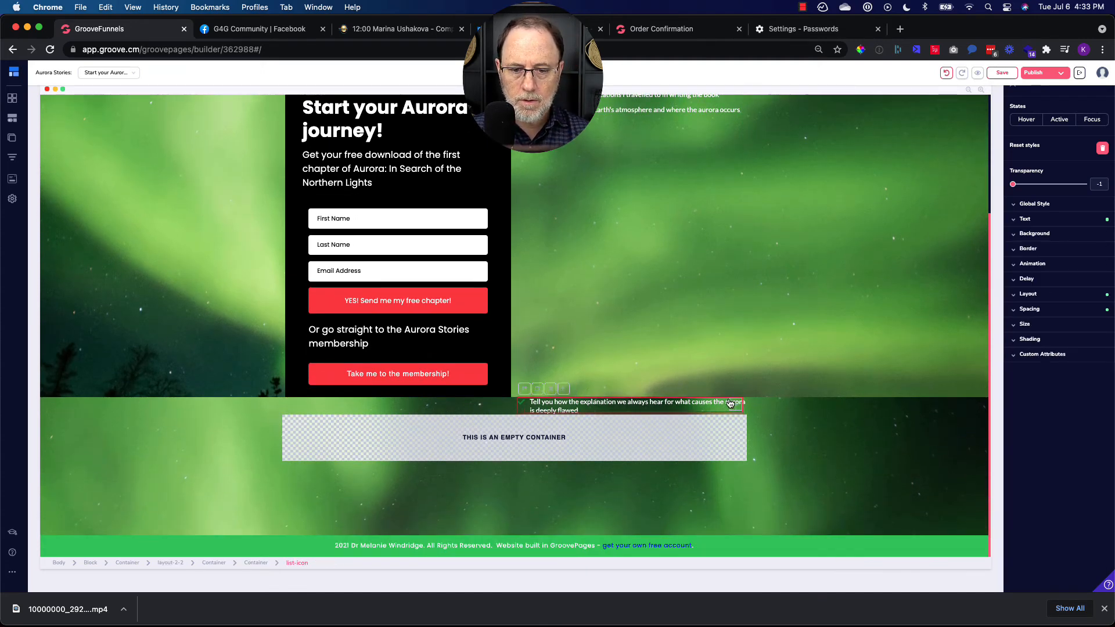
{"action": "left_click_drag", "start_coordinate": [737, 405], "coordinate": [706, 252]}
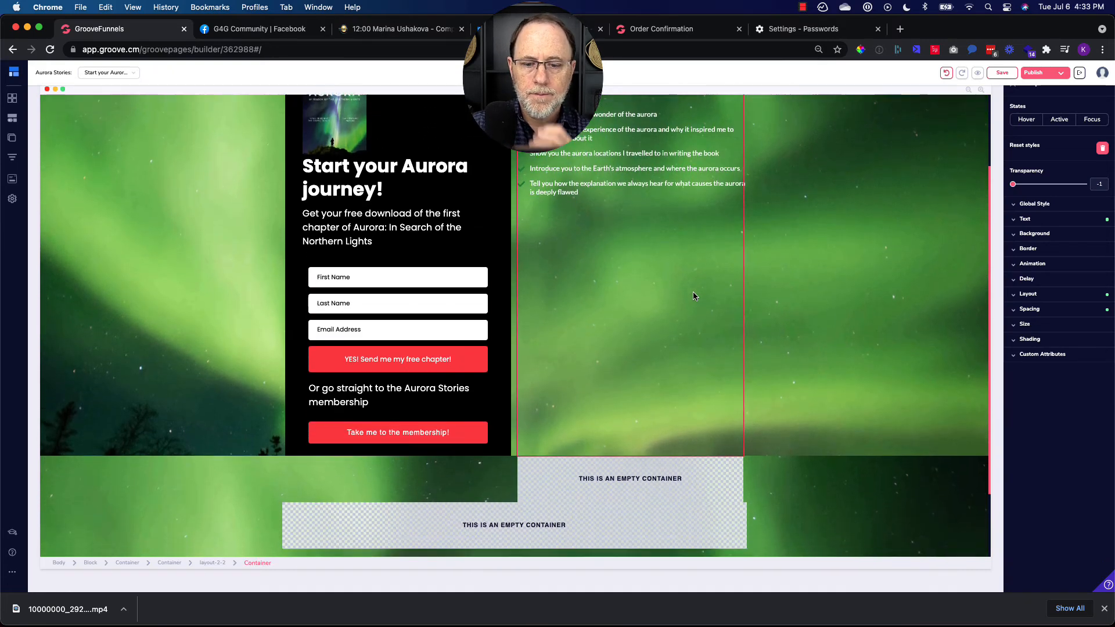
Delete the leftover block with the two empty containers between the signup section and the footer.
{"action": "scroll", "coordinate": [693, 291], "scroll_direction": "down", "scroll_amount": 2}
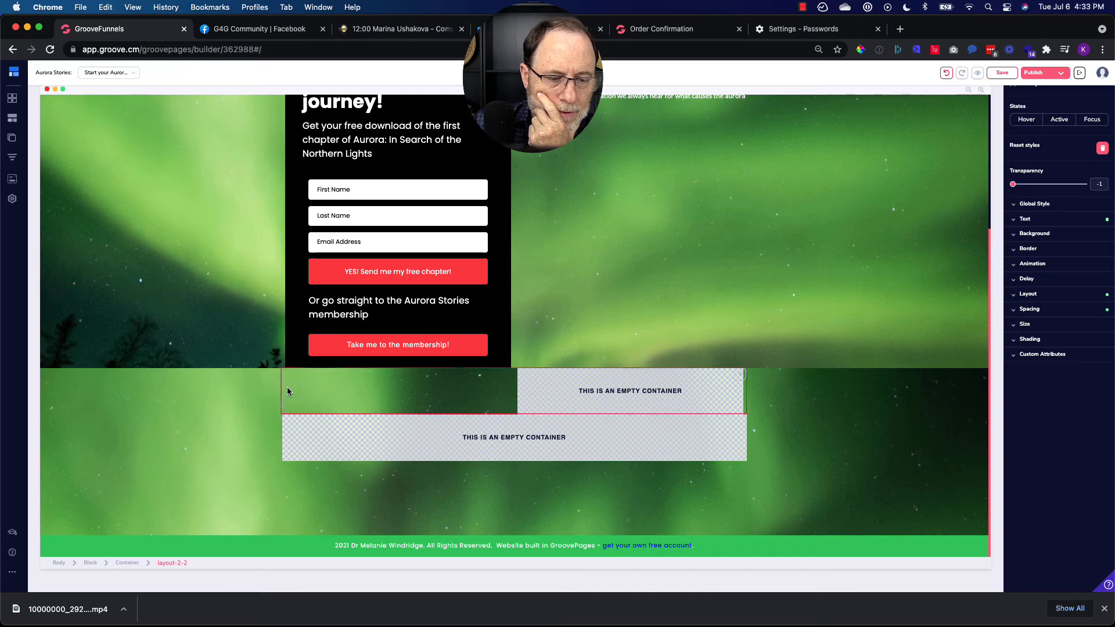
{"action": "left_click", "coordinate": [176, 392]}
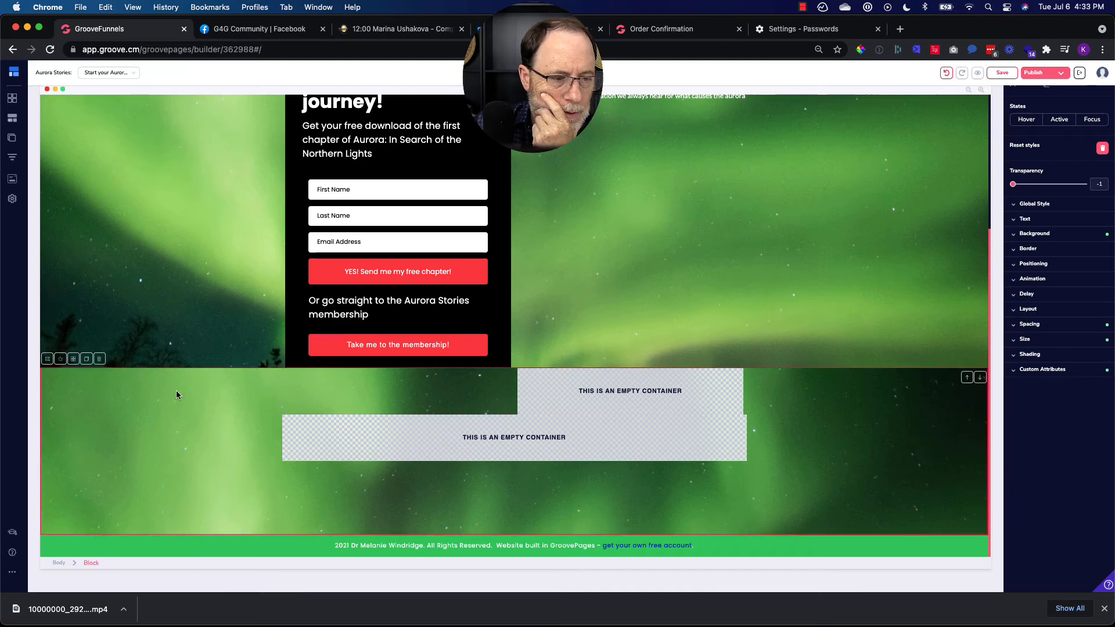
{"action": "left_click", "coordinate": [100, 359]}
{"action": "left_click", "coordinate": [576, 339]}
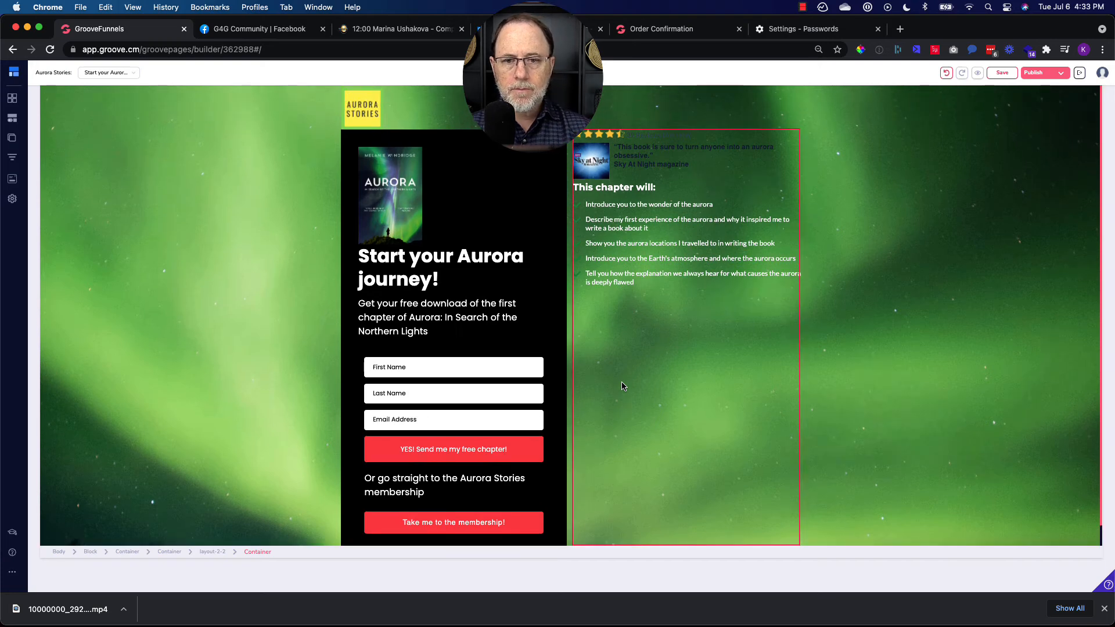
Set the signup section block's padding to 14 at the top and 100 at the bottom.
{"action": "left_click", "coordinate": [924, 405]}
{"action": "left_click", "coordinate": [1043, 320]}
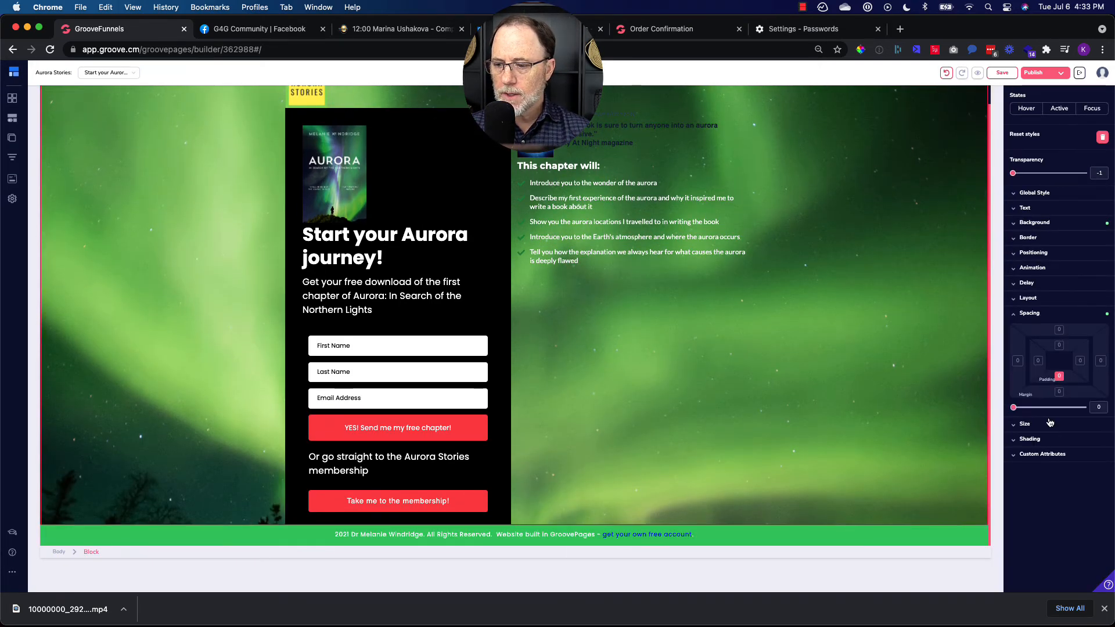
{"action": "left_click", "coordinate": [1059, 345]}
{"action": "left_click_drag", "start_coordinate": [1013, 407], "coordinate": [1049, 407]}
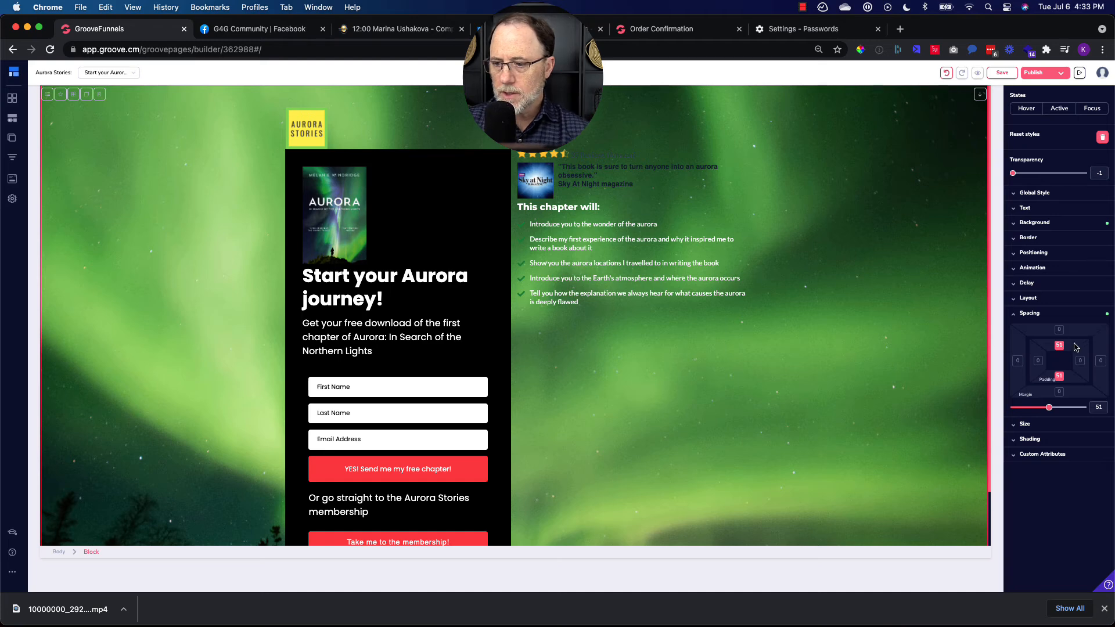
{"action": "left_click", "coordinate": [1059, 345]}
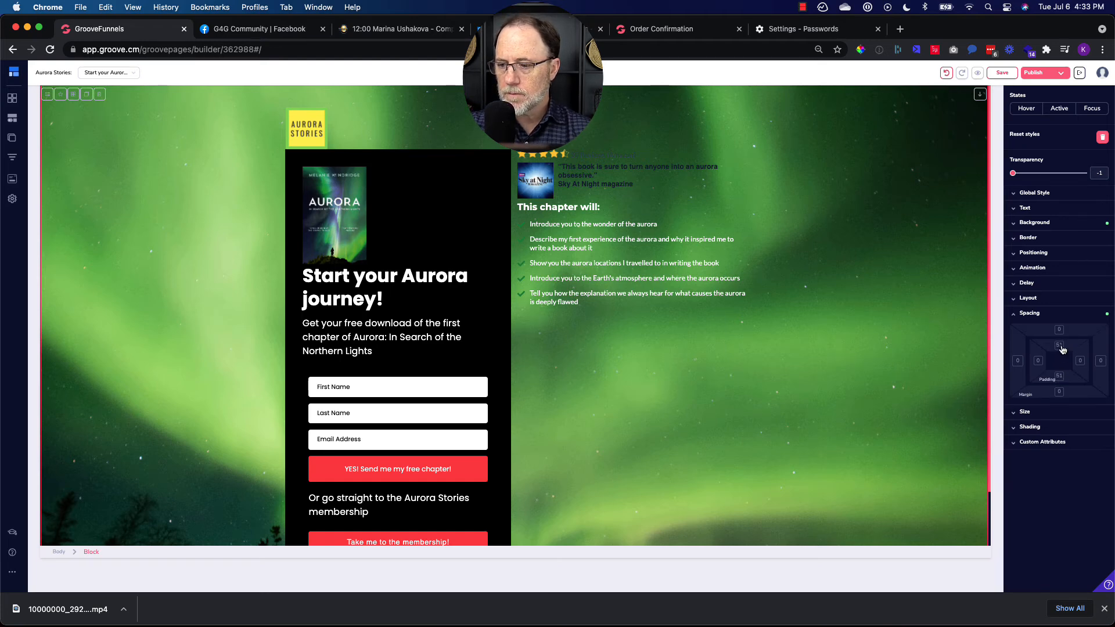
{"action": "left_click_drag", "start_coordinate": [1048, 407], "coordinate": [1022, 414]}
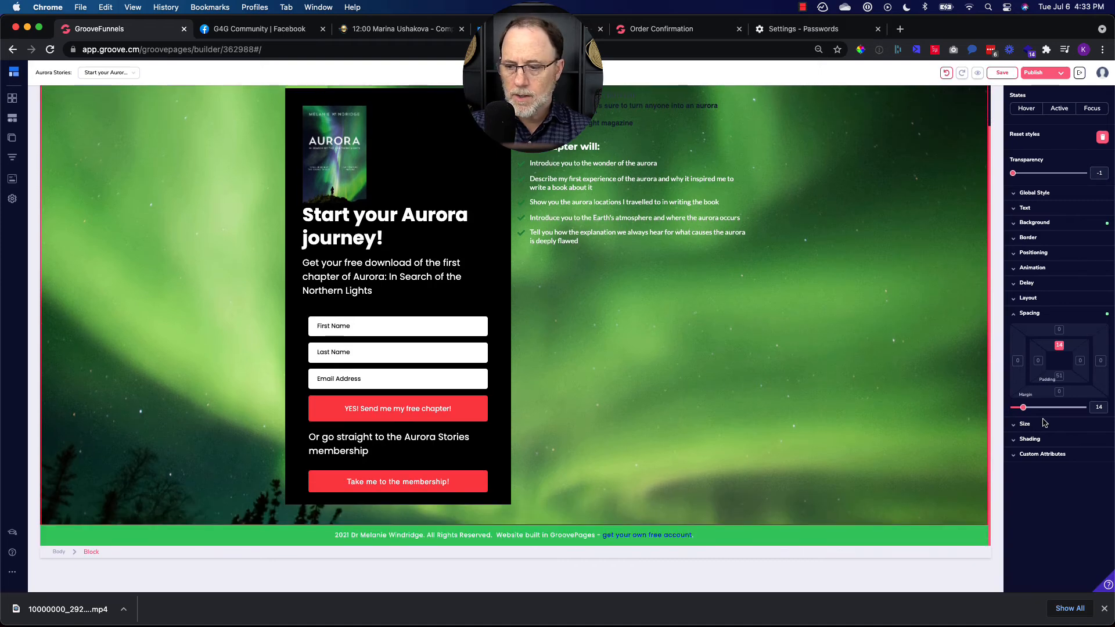
{"action": "left_click", "coordinate": [1060, 381]}
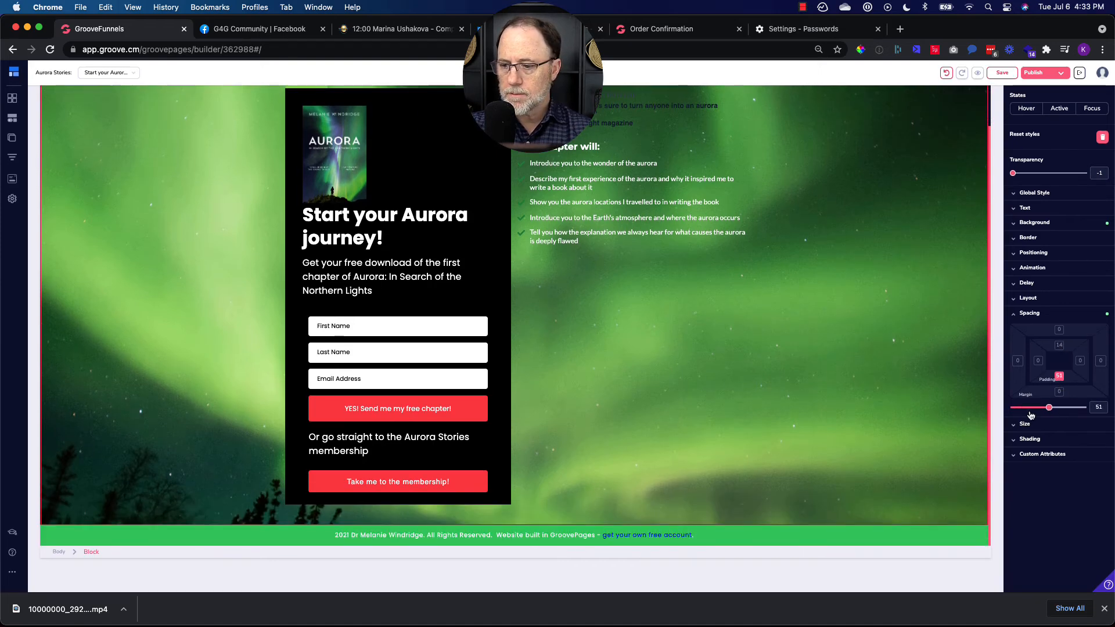
{"action": "left_click_drag", "start_coordinate": [1049, 409], "coordinate": [1083, 409]}
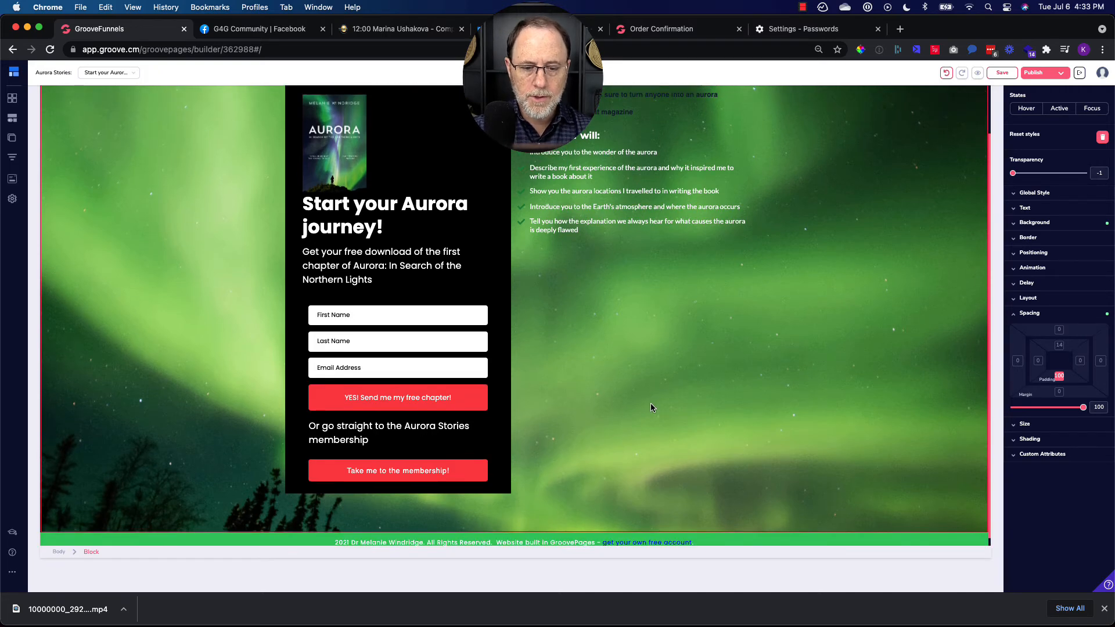
Set the bottom margin of the two-column layout holding the signup form and checklist to 100.
{"action": "left_click", "coordinate": [502, 487]}
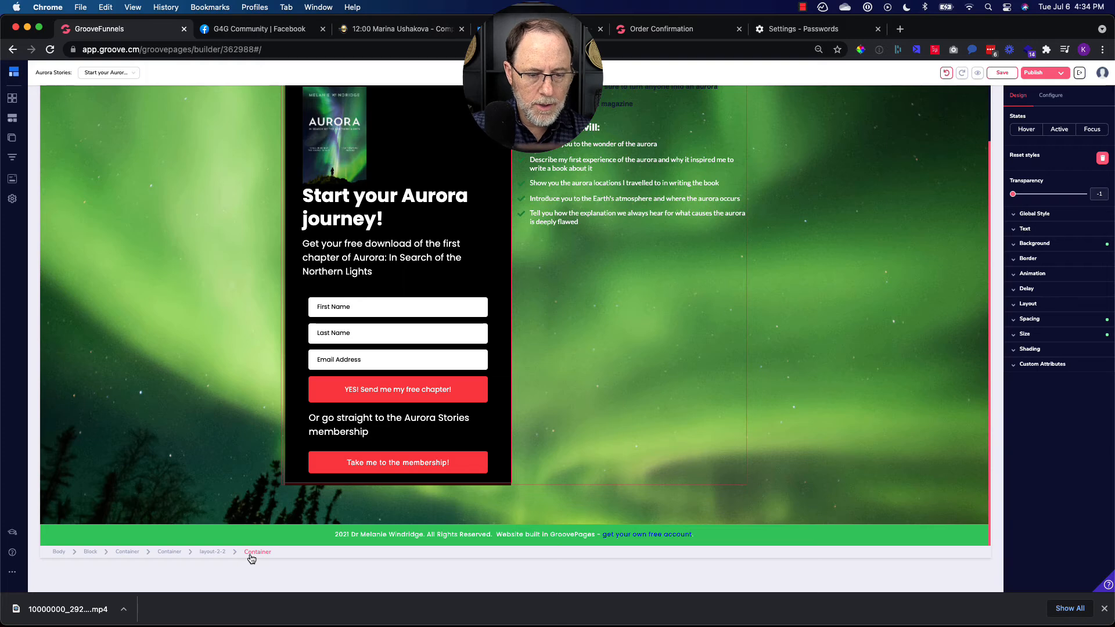
{"action": "left_click", "coordinate": [220, 552]}
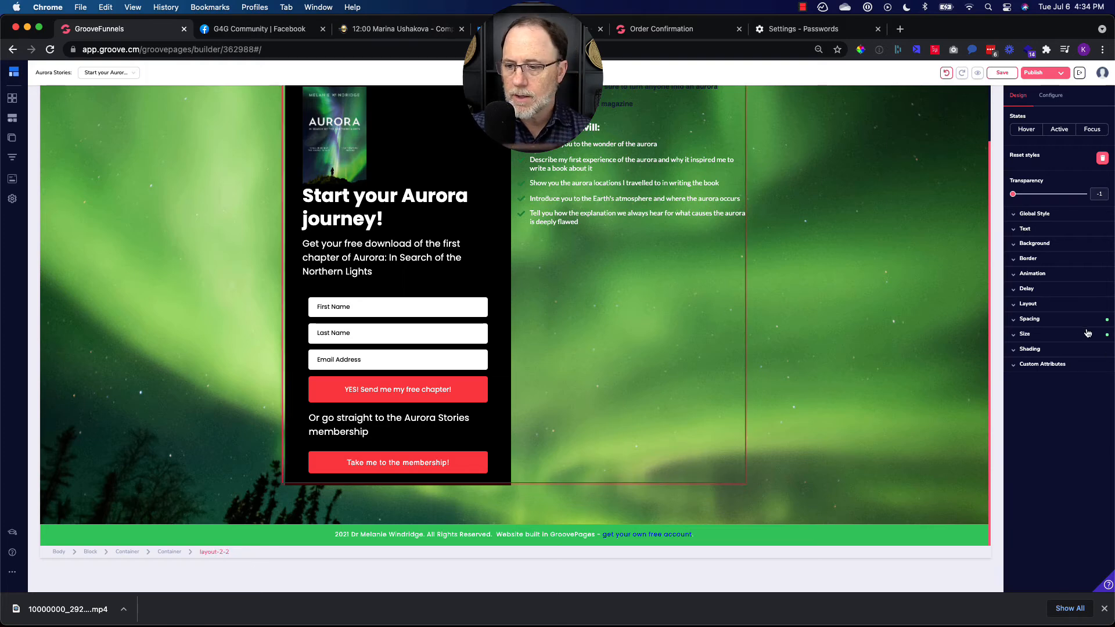
{"action": "left_click", "coordinate": [1065, 319]}
{"action": "left_click", "coordinate": [1059, 398]}
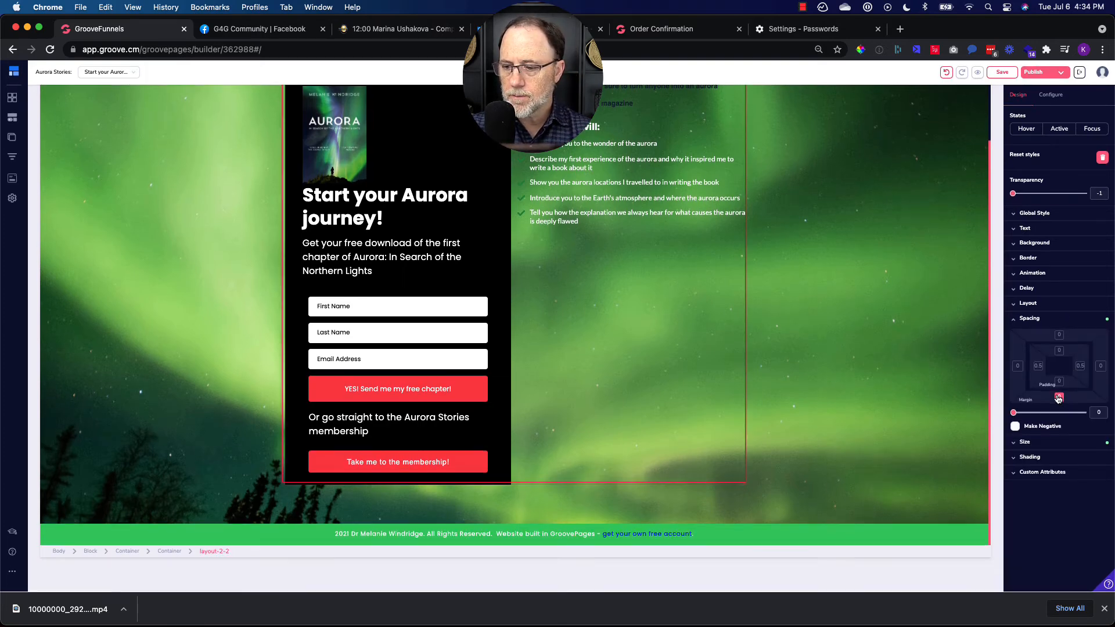
{"action": "left_click_drag", "start_coordinate": [1013, 412], "coordinate": [1105, 423]}
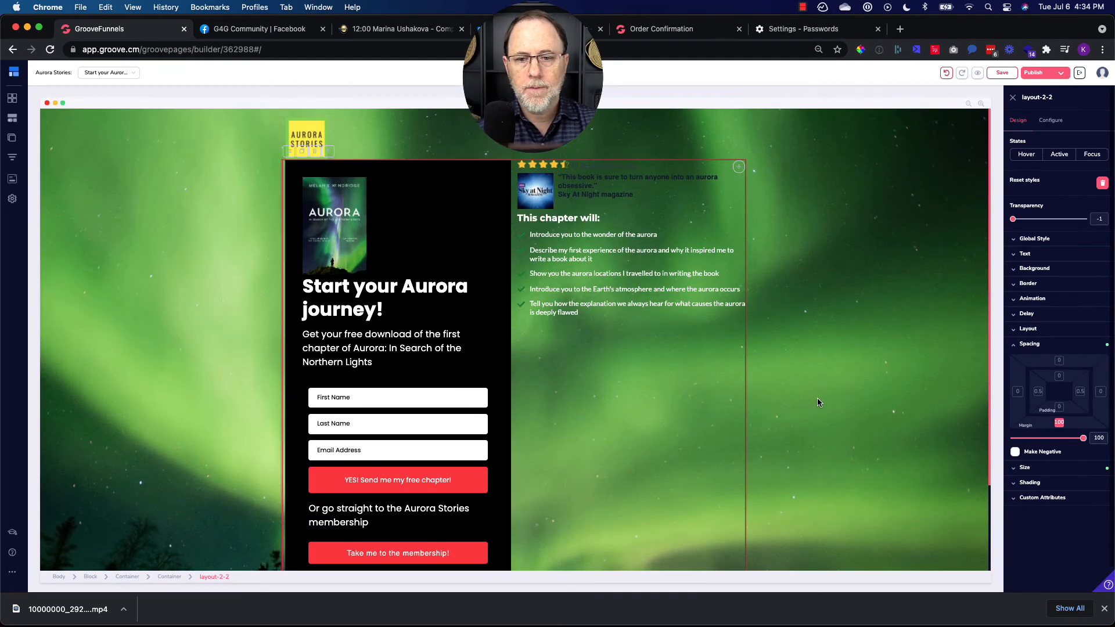
Set the top padding of the container holding the reviews, quote and checklist to 100.
{"action": "scroll", "coordinate": [818, 402], "scroll_direction": "down", "scroll_amount": 1}
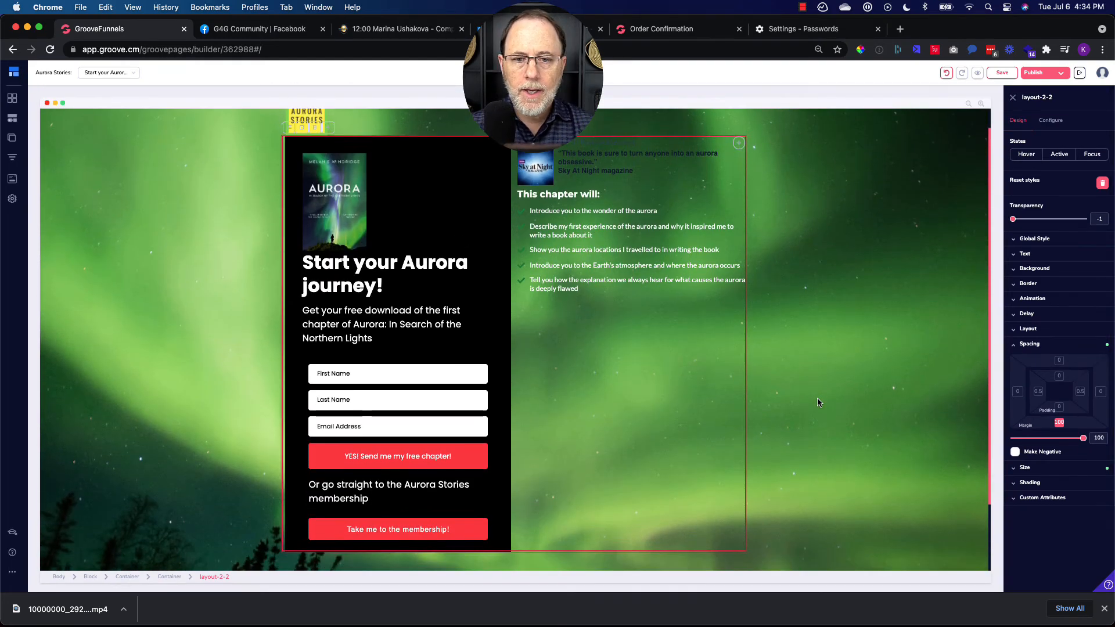
{"action": "left_click", "coordinate": [631, 142]}
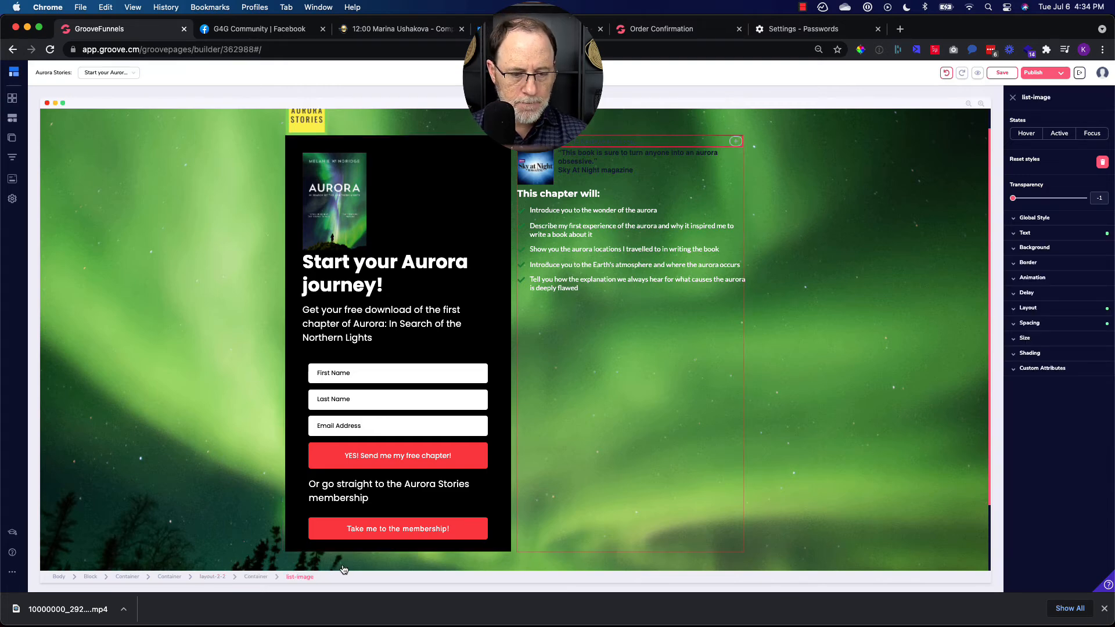
{"action": "left_click", "coordinate": [257, 578]}
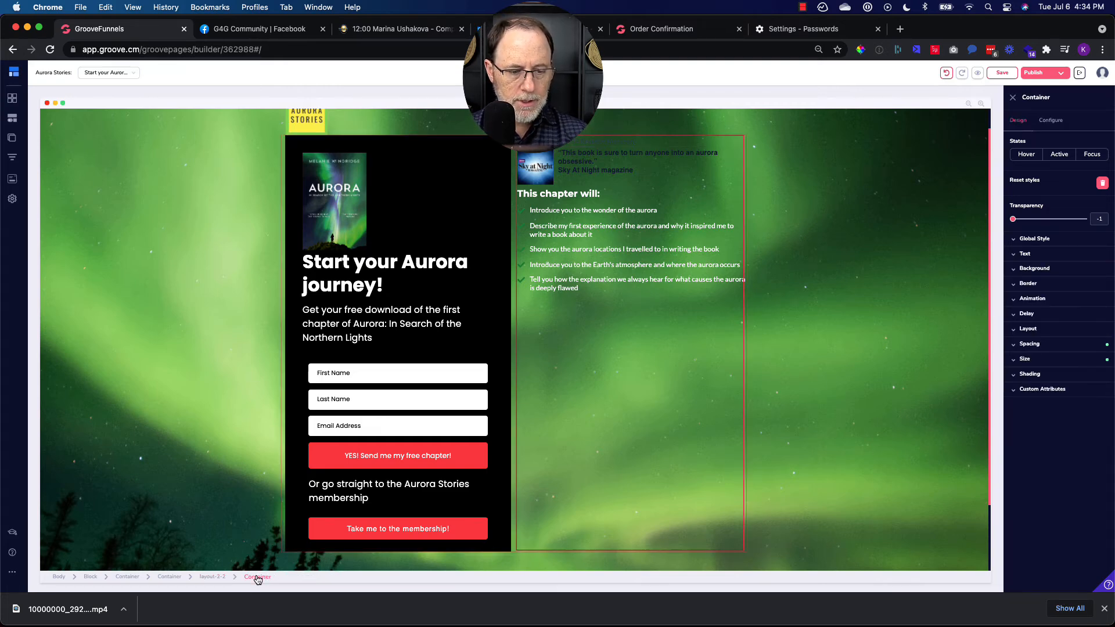
{"action": "left_click", "coordinate": [1039, 344]}
{"action": "left_click", "coordinate": [1064, 382]}
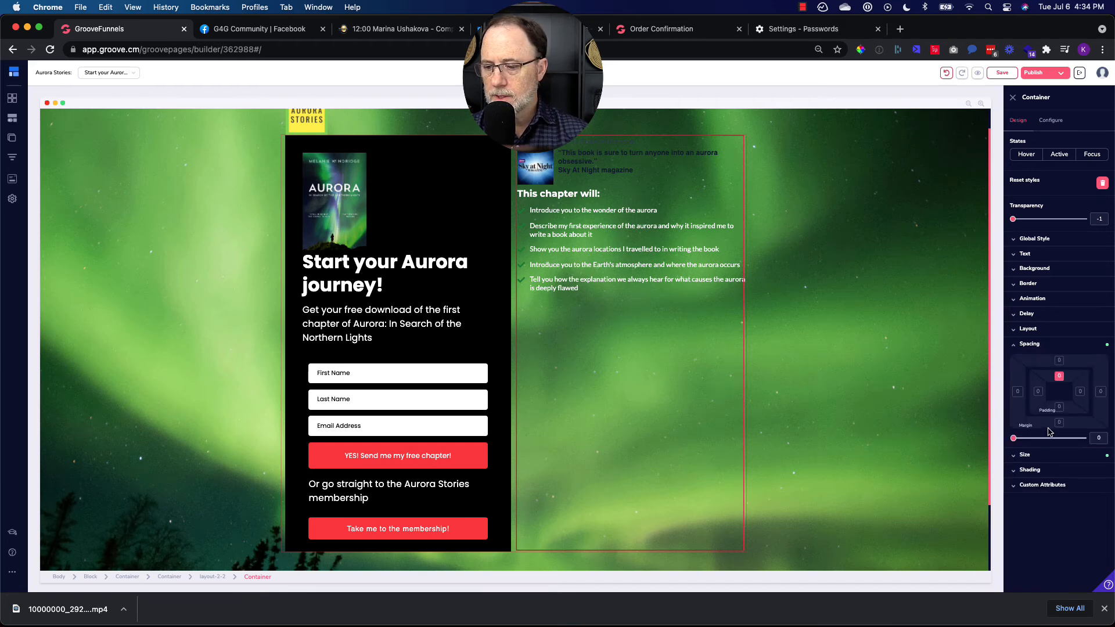
{"action": "left_click_drag", "start_coordinate": [1013, 414], "coordinate": [1083, 430]}
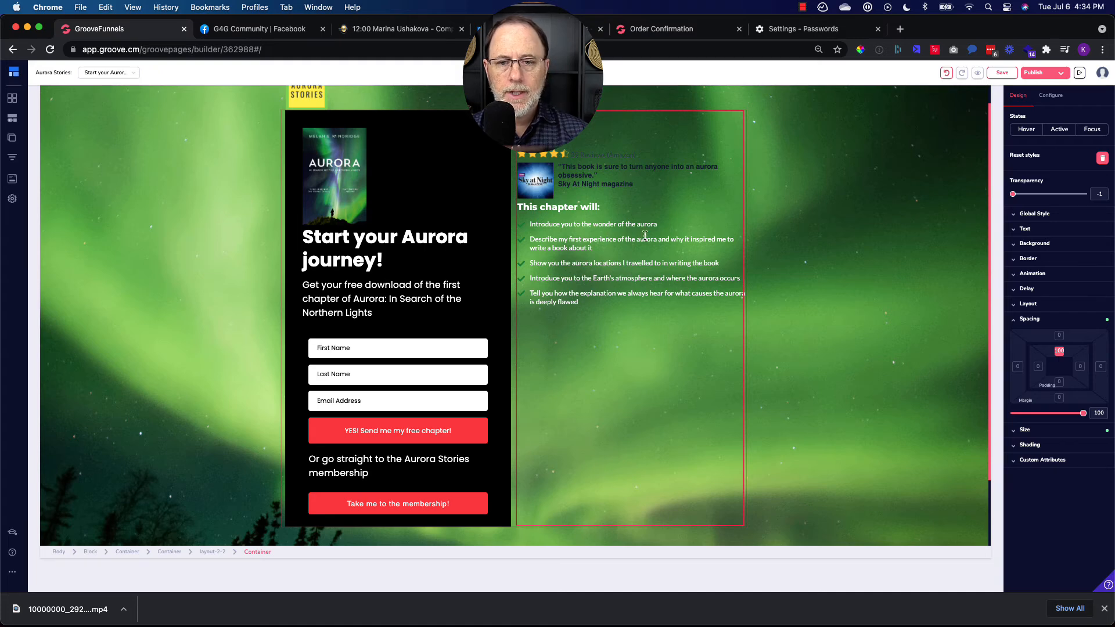
Set both the top margin and the top padding of the star reviews row to 100.
{"action": "left_click", "coordinate": [608, 158]}
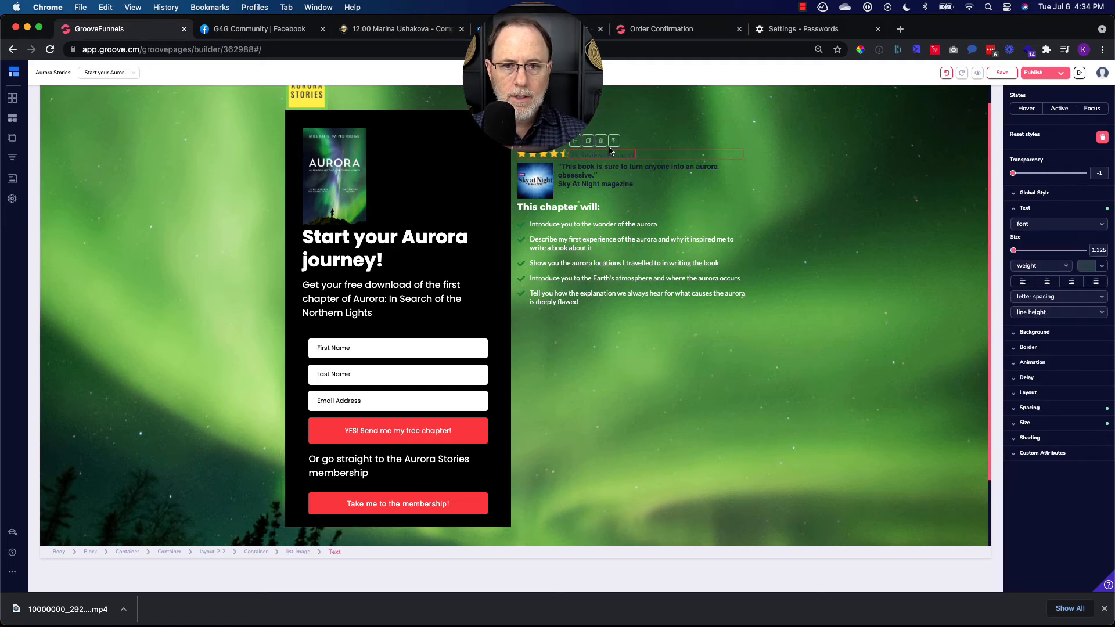
{"action": "left_click", "coordinate": [614, 140]}
{"action": "left_click", "coordinate": [1043, 299]}
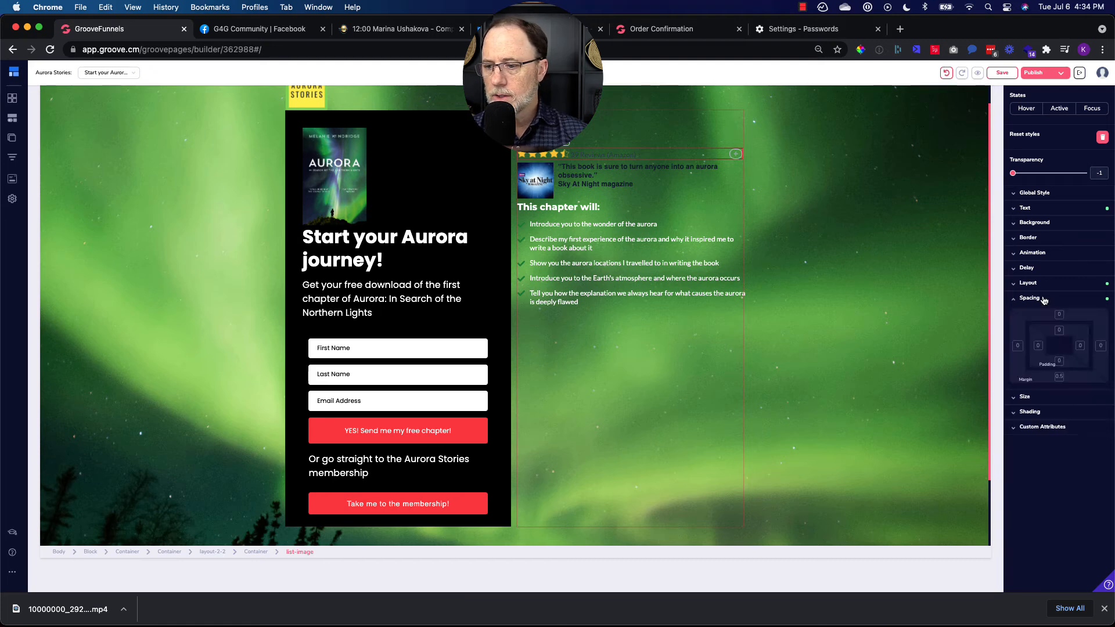
{"action": "left_click", "coordinate": [1060, 315]}
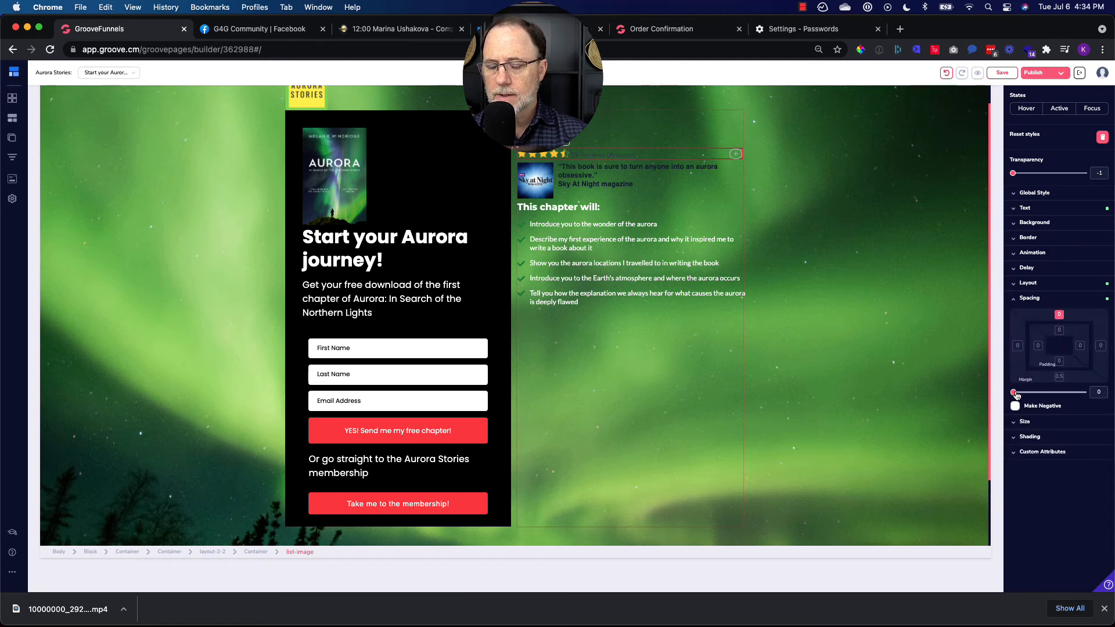
{"action": "left_click_drag", "start_coordinate": [1016, 395], "coordinate": [1110, 399]}
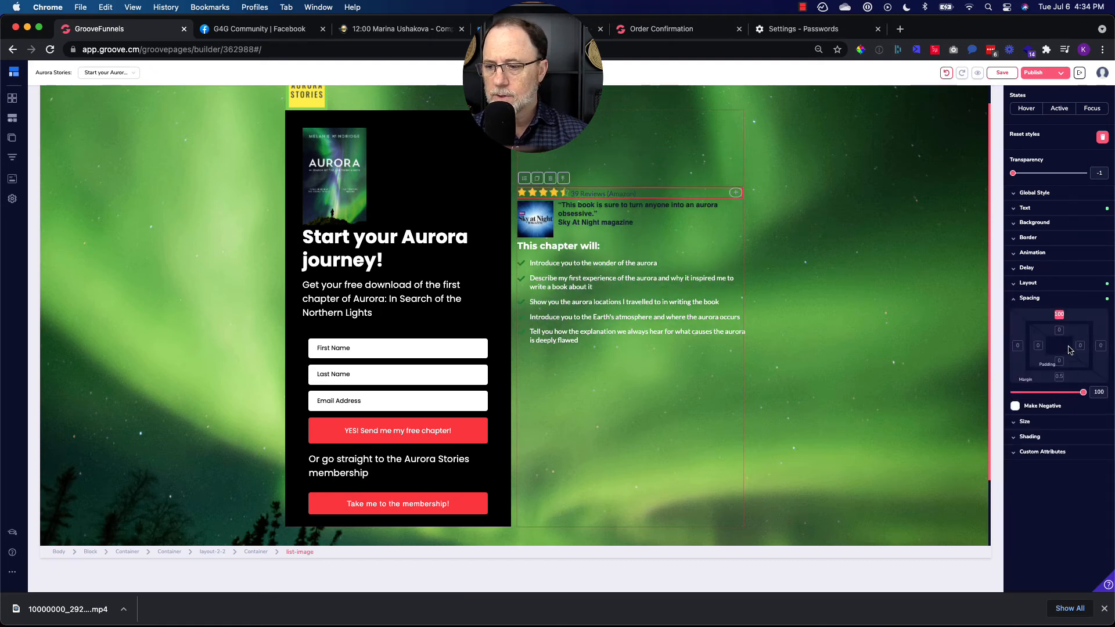
{"action": "left_click", "coordinate": [1059, 330]}
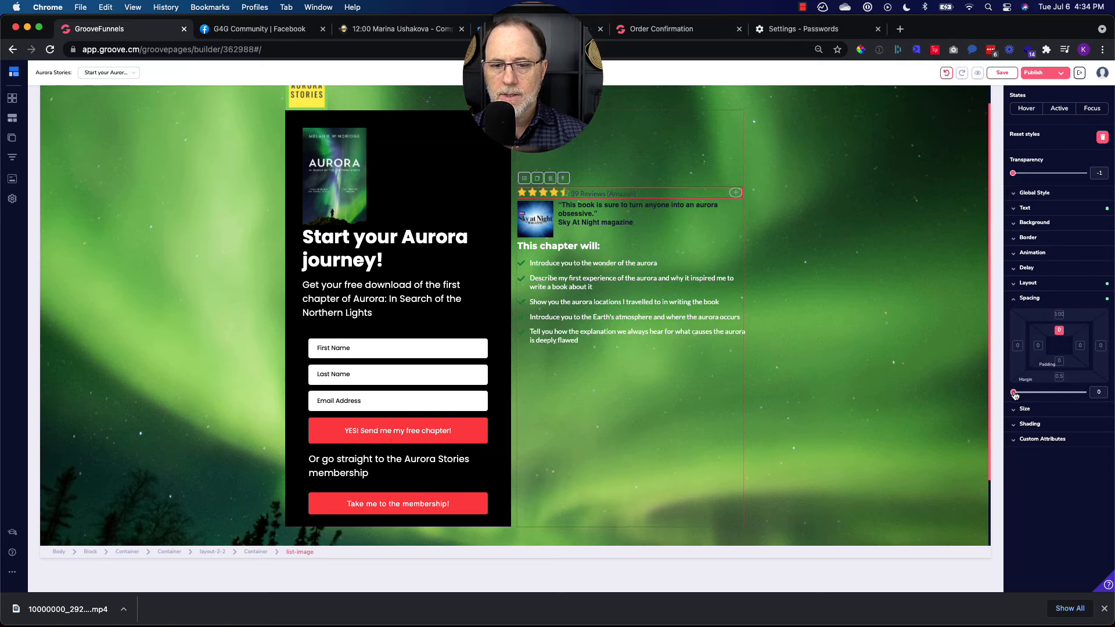
{"action": "left_click_drag", "start_coordinate": [1015, 395], "coordinate": [1099, 399]}
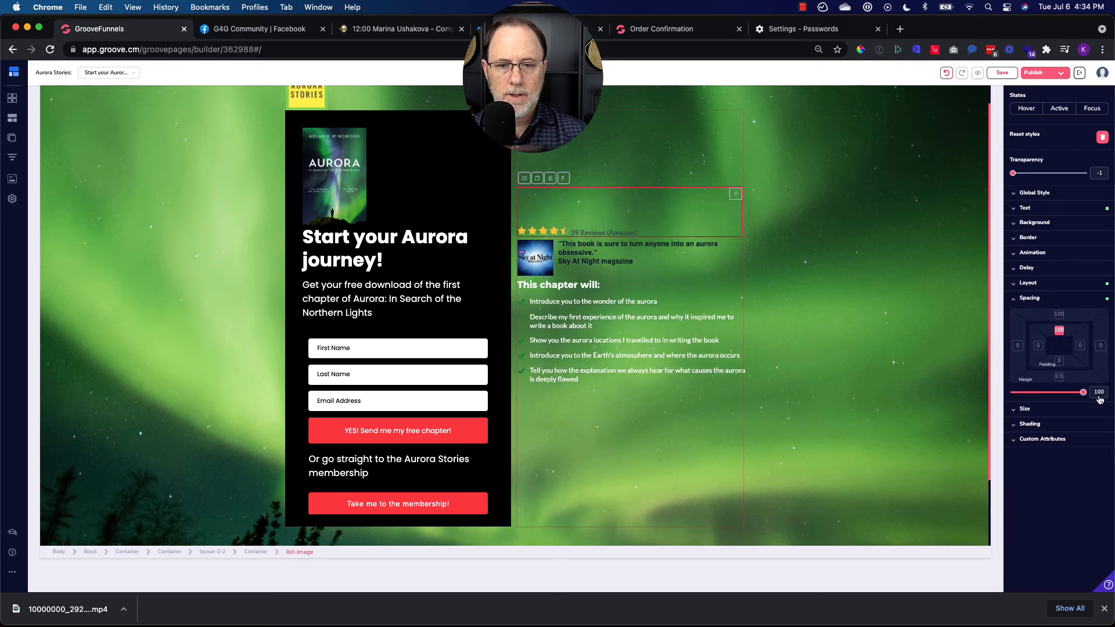
{"action": "left_click", "coordinate": [836, 359]}
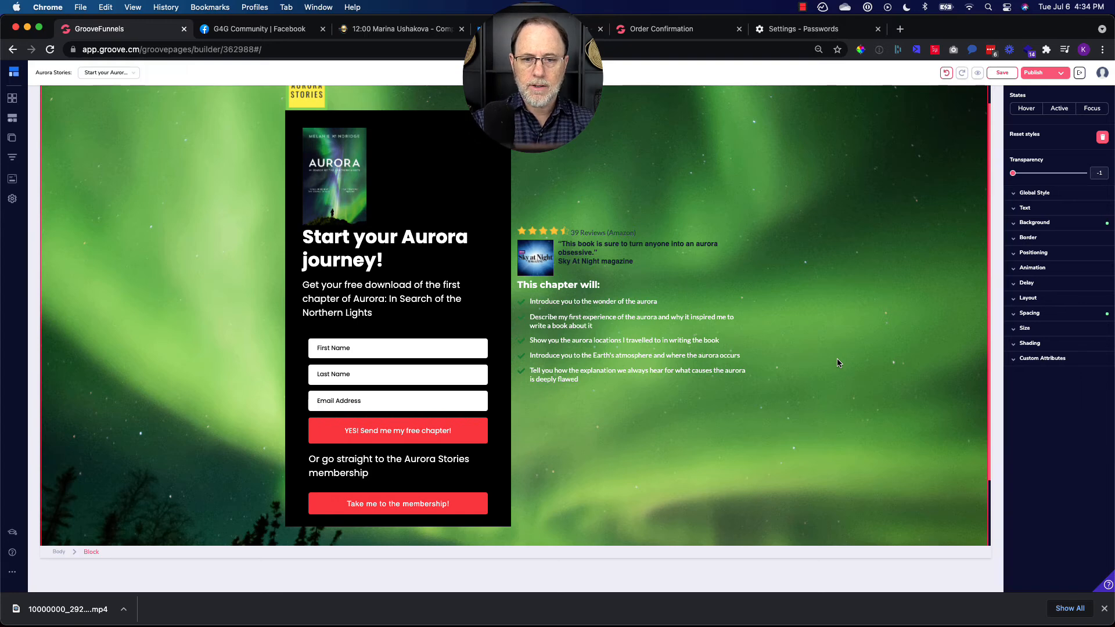
{"action": "scroll", "coordinate": [838, 359], "scroll_direction": "down", "scroll_amount": 2}
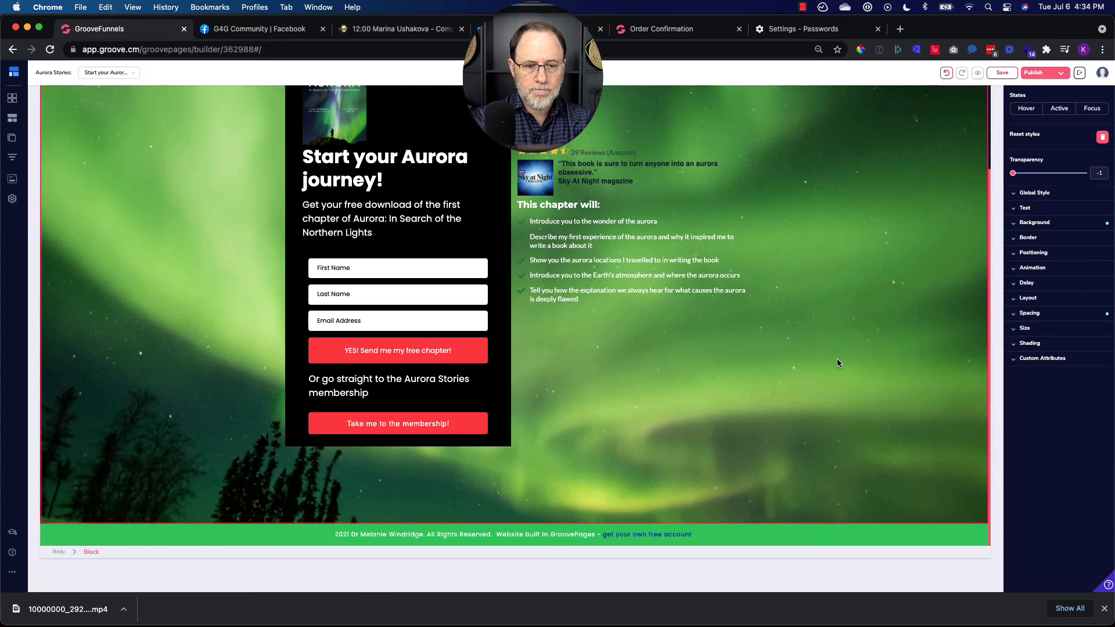
Increase the bottom margin of the Aurora Stories logo image to add space above the black signup panel.
{"action": "scroll", "coordinate": [838, 363], "scroll_direction": "up", "scroll_amount": 2}
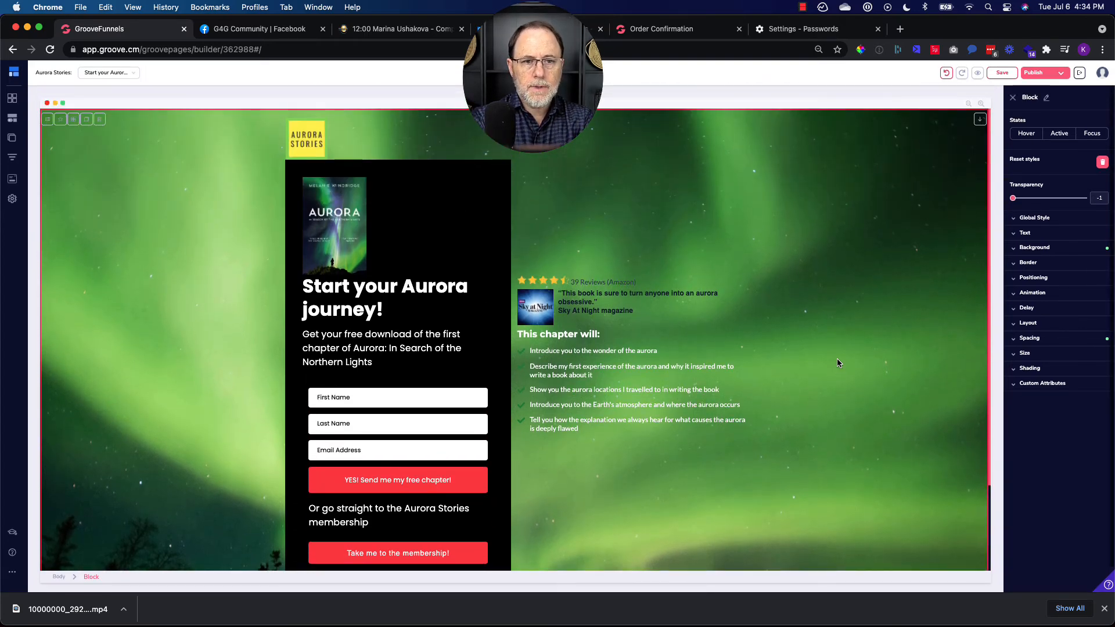
{"action": "scroll", "coordinate": [837, 363], "scroll_direction": "up", "scroll_amount": 1}
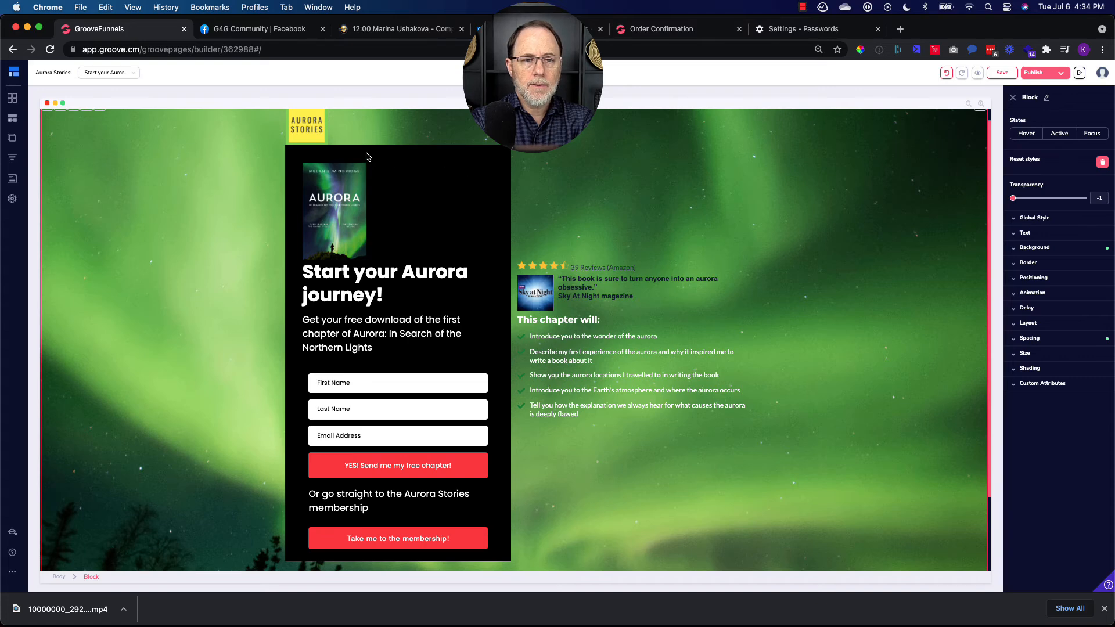
{"action": "left_click", "coordinate": [312, 123]}
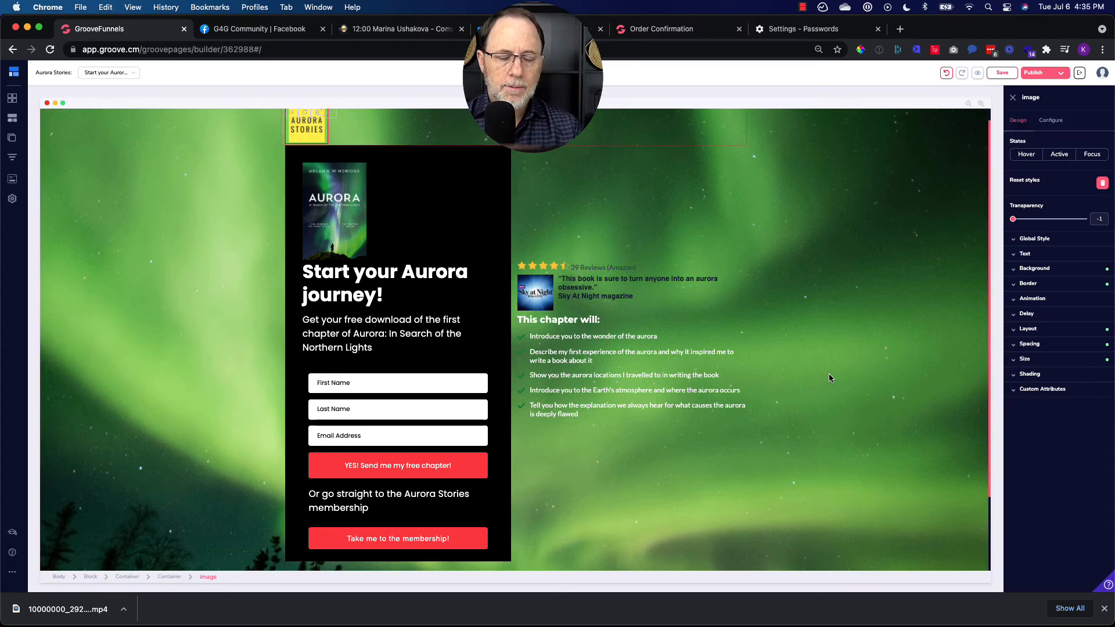
{"action": "scroll", "coordinate": [626, 476], "scroll_direction": "down", "scroll_amount": 3}
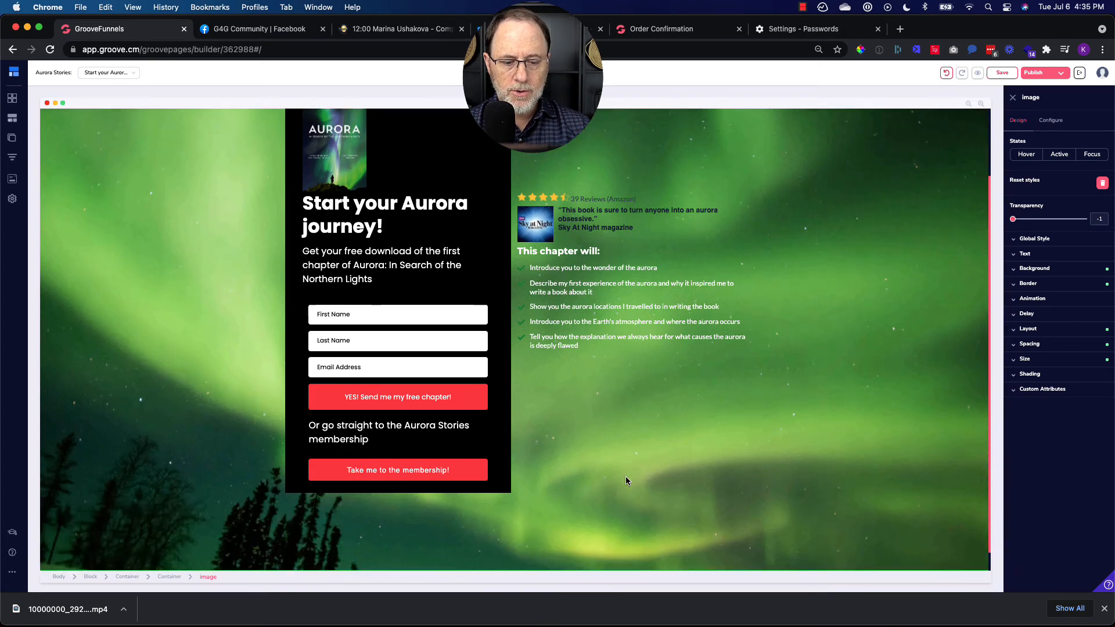
{"action": "scroll", "coordinate": [626, 480], "scroll_direction": "up", "scroll_amount": 3}
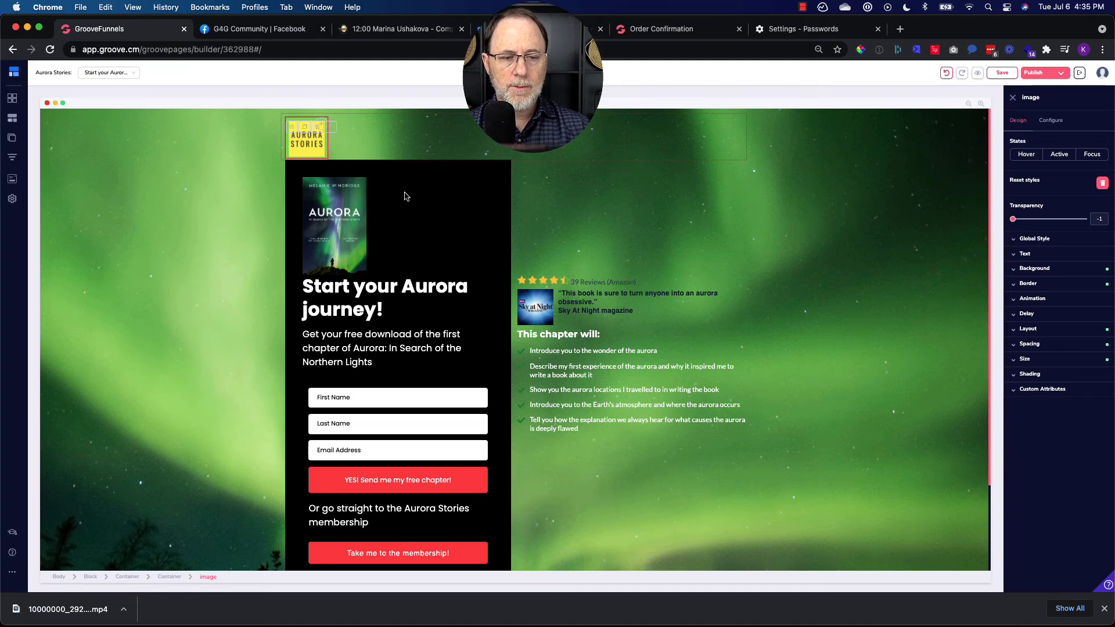
{"action": "left_click", "coordinate": [422, 184]}
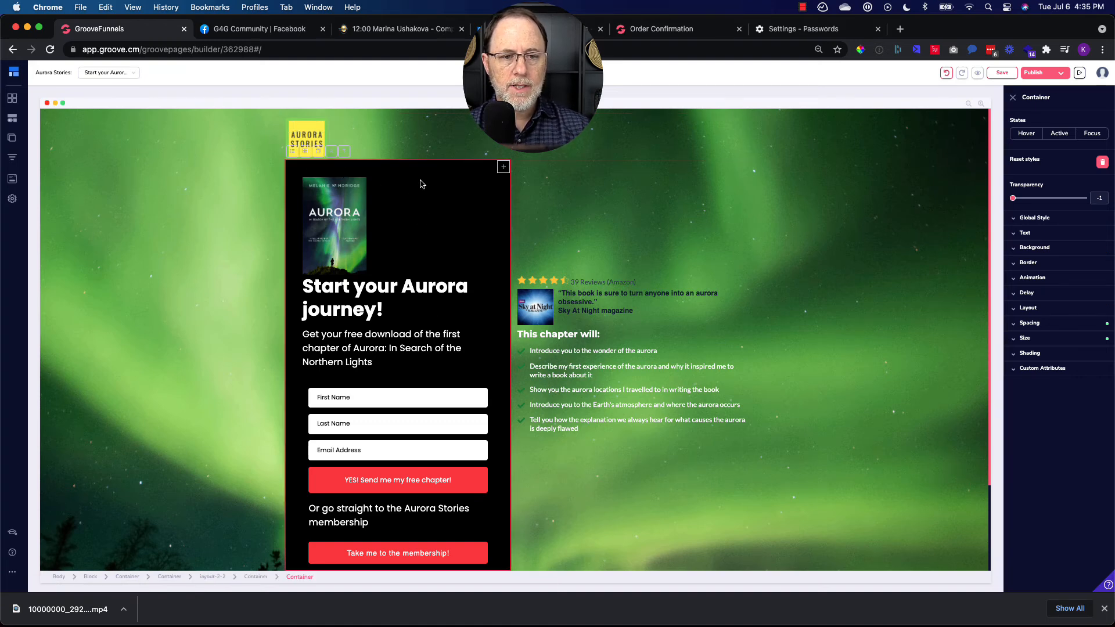
{"action": "left_click", "coordinate": [307, 133]}
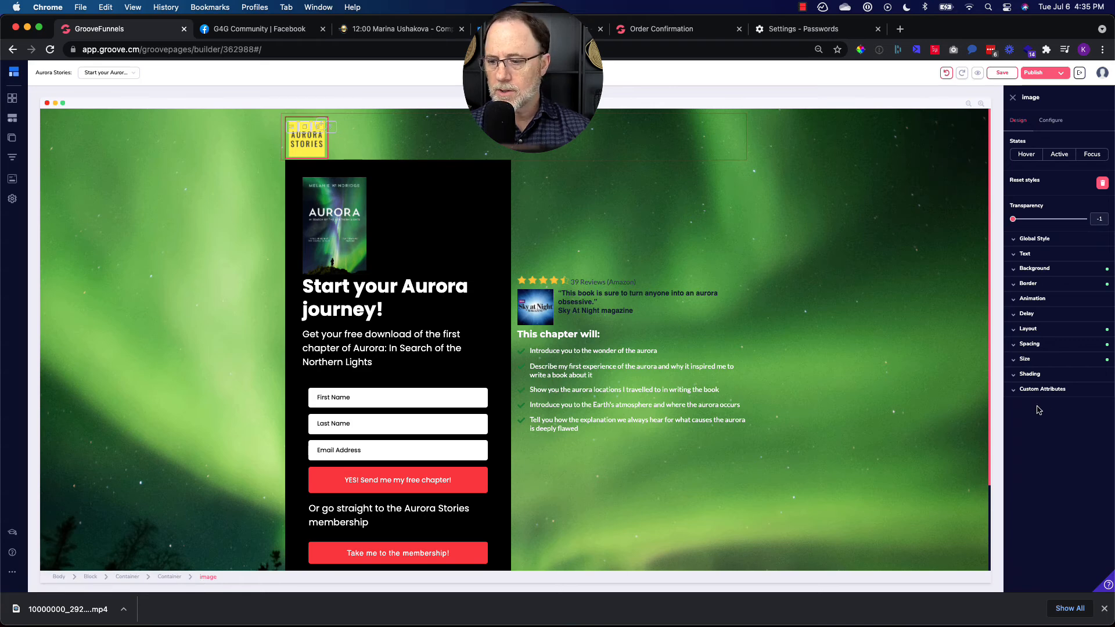
{"action": "left_click", "coordinate": [1038, 346]}
{"action": "left_click", "coordinate": [1059, 423]}
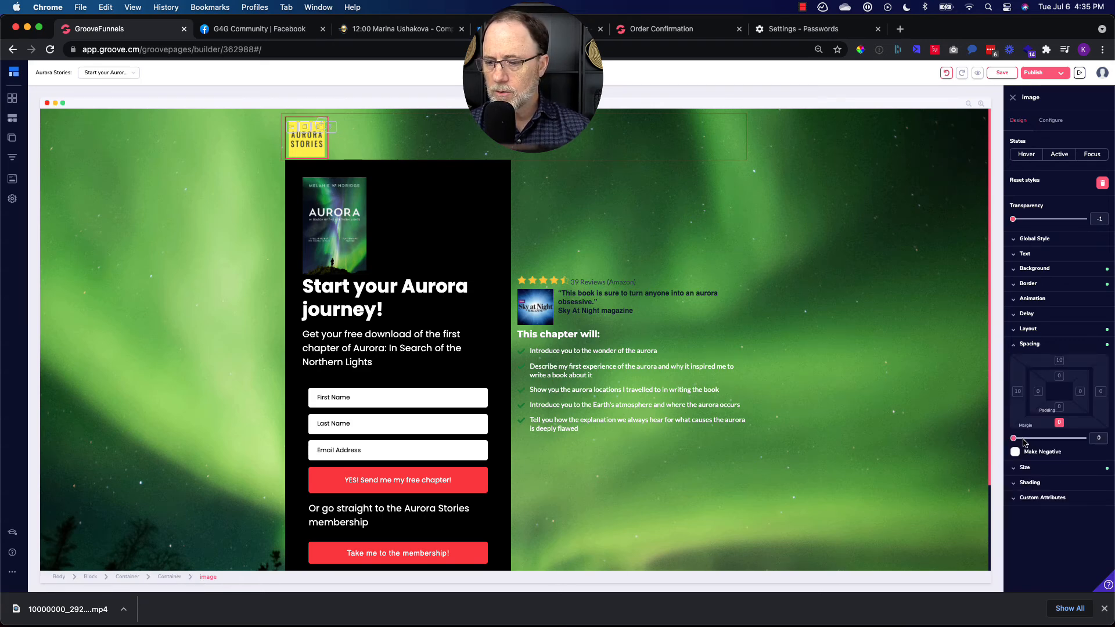
{"action": "left_click_drag", "start_coordinate": [1013, 440], "coordinate": [1034, 442]}
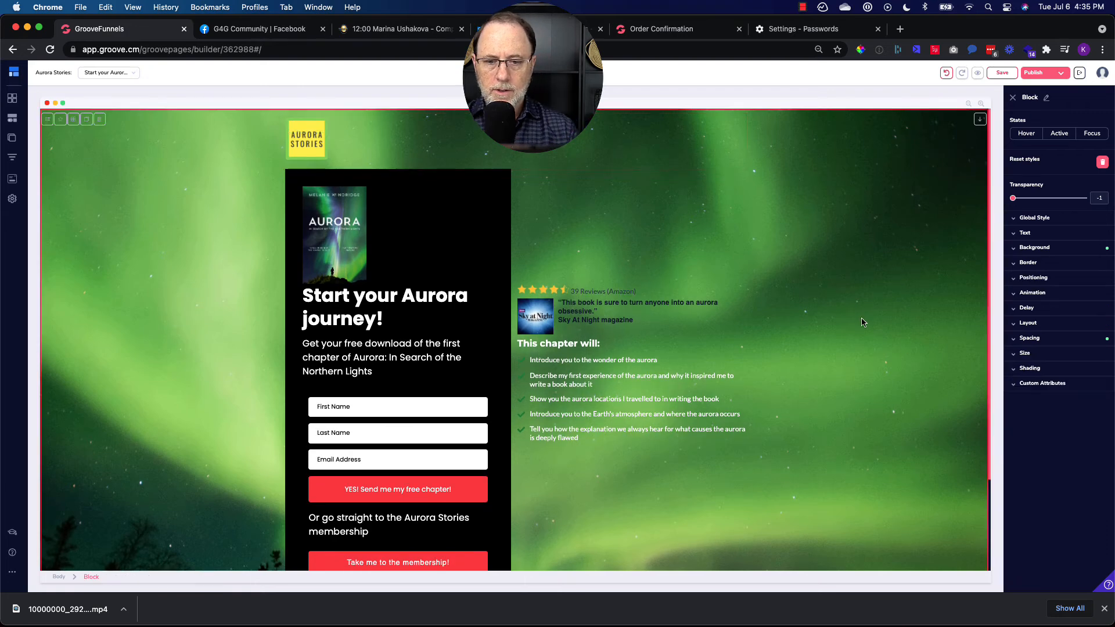
Insert an empty container between the Sky At Night magazine quote and the "This chapter will:" heading.
{"action": "left_click", "coordinate": [864, 340]}
{"action": "scroll", "coordinate": [864, 340], "scroll_direction": "down", "scroll_amount": 3}
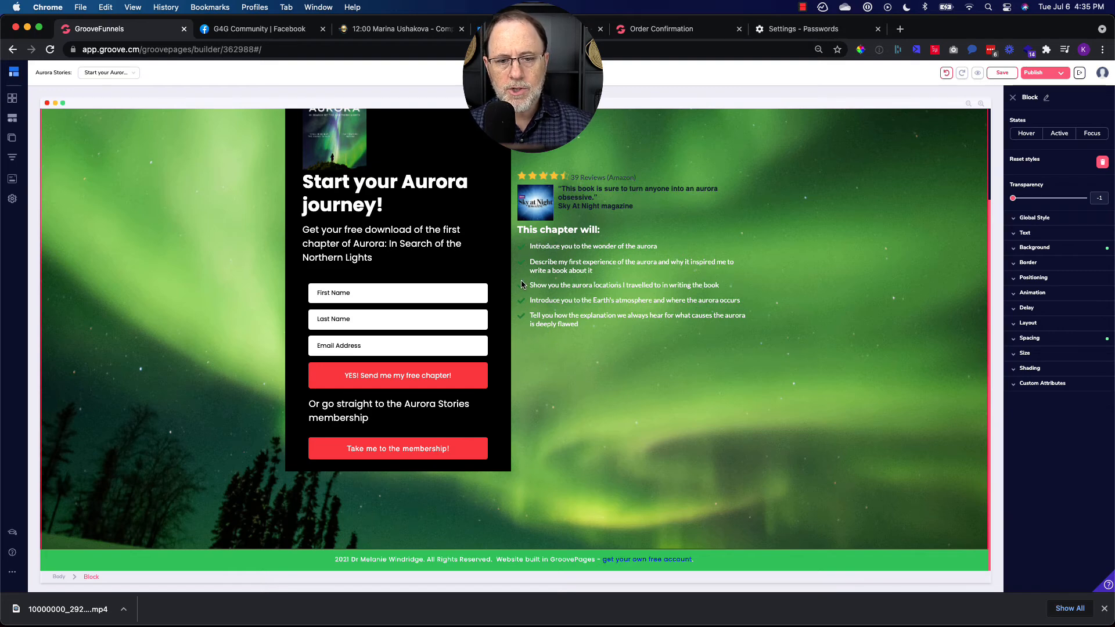
{"action": "left_click", "coordinate": [518, 236]}
{"action": "left_click", "coordinate": [568, 217]}
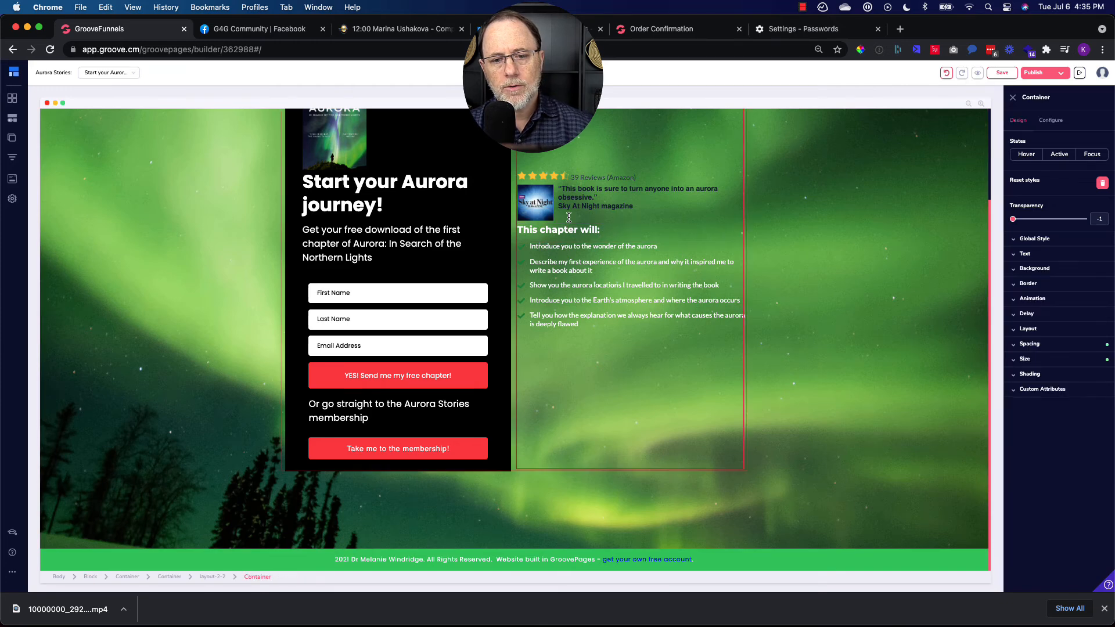
{"action": "scroll", "coordinate": [598, 294], "scroll_direction": "up", "scroll_amount": 2}
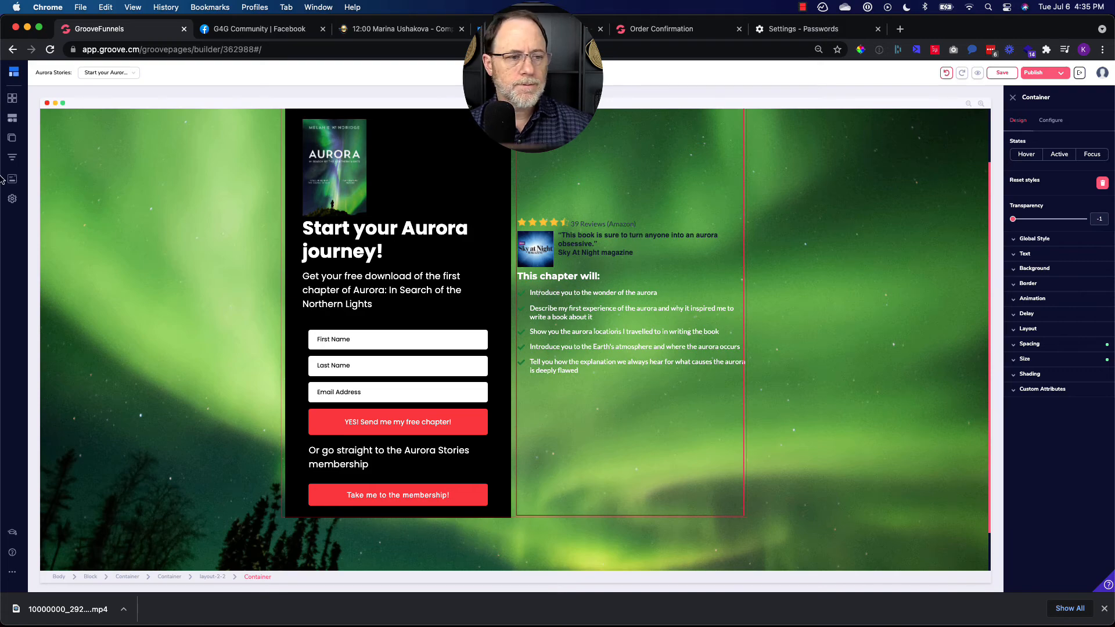
{"action": "left_click", "coordinate": [13, 118]}
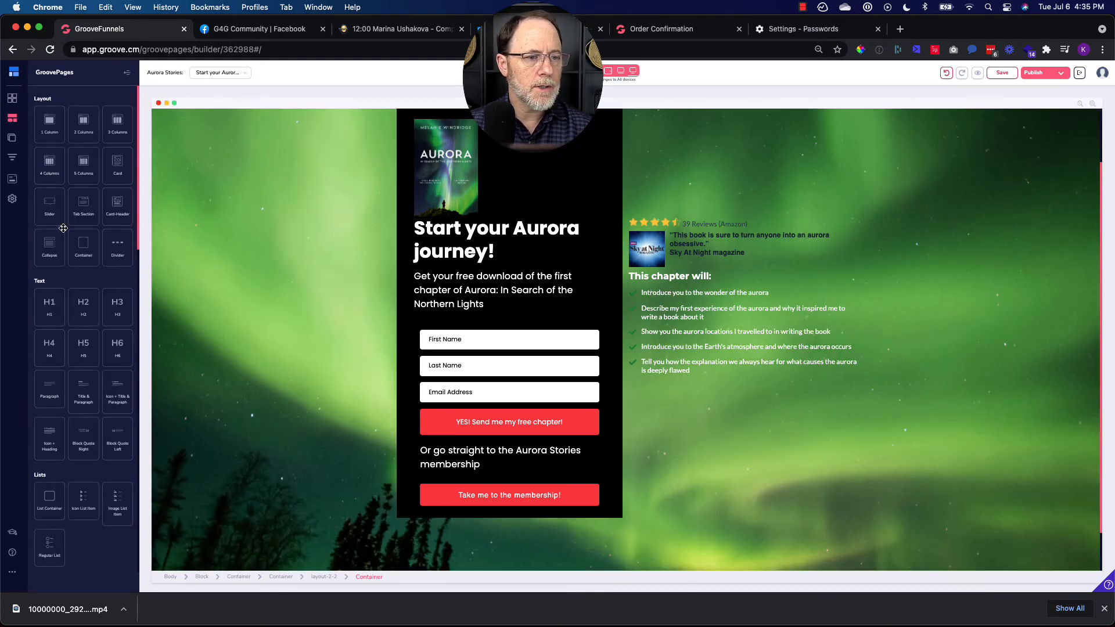
{"action": "left_click_drag", "start_coordinate": [83, 247], "coordinate": [696, 278]}
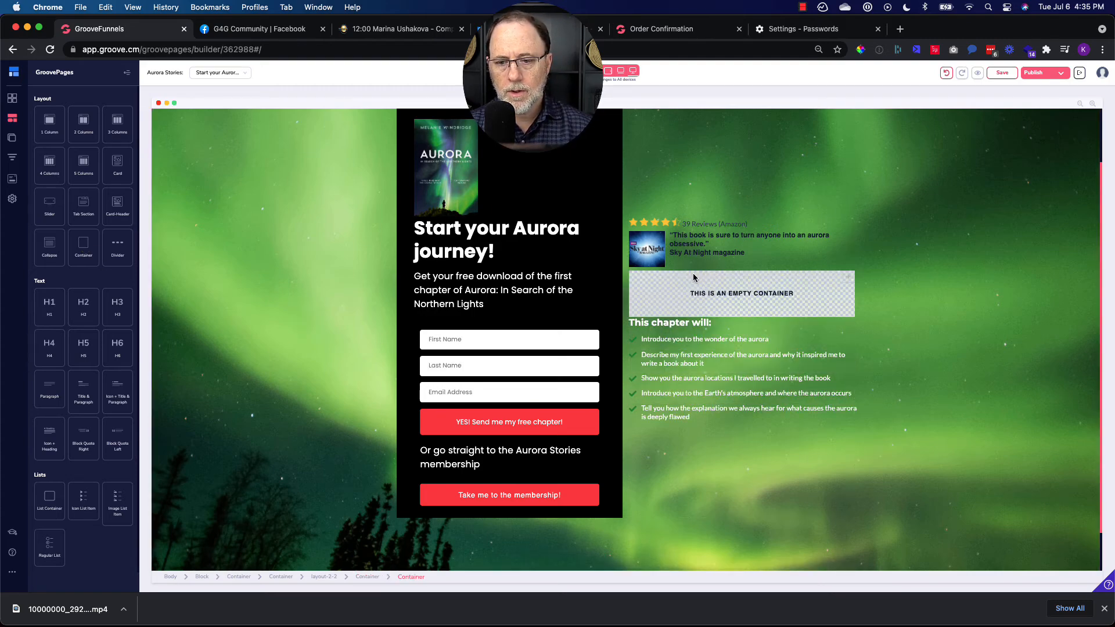
Move the "This chapter will:" heading and the first checklist item into the empty container.
{"action": "left_click", "coordinate": [731, 320]}
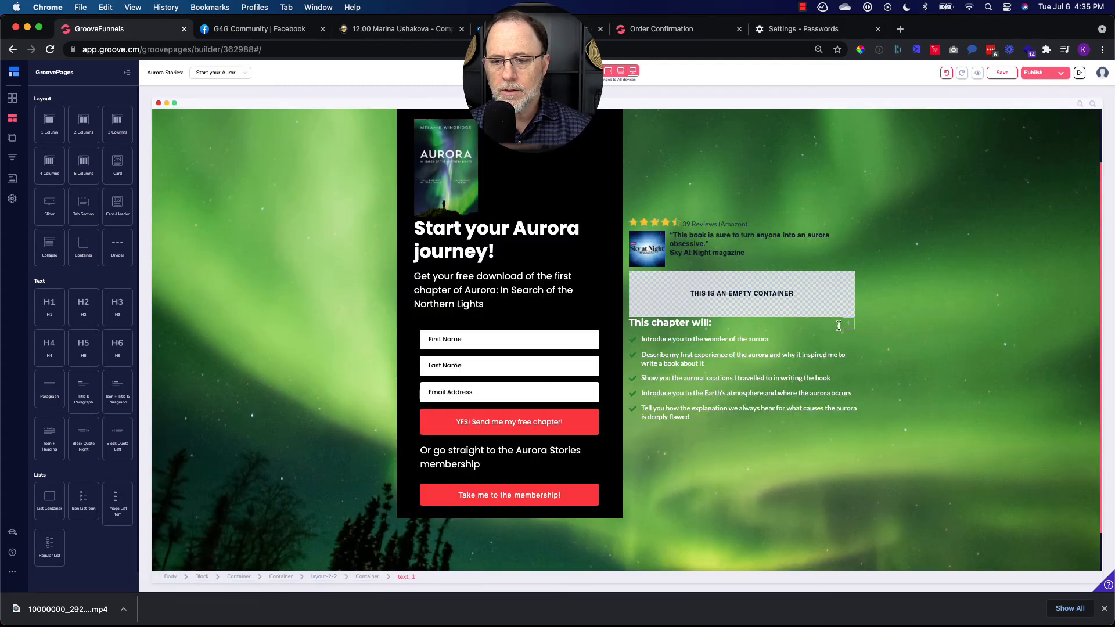
{"action": "left_click_drag", "start_coordinate": [848, 324], "coordinate": [789, 294]}
{"action": "left_click", "coordinate": [846, 295]}
{"action": "left_click", "coordinate": [785, 276]}
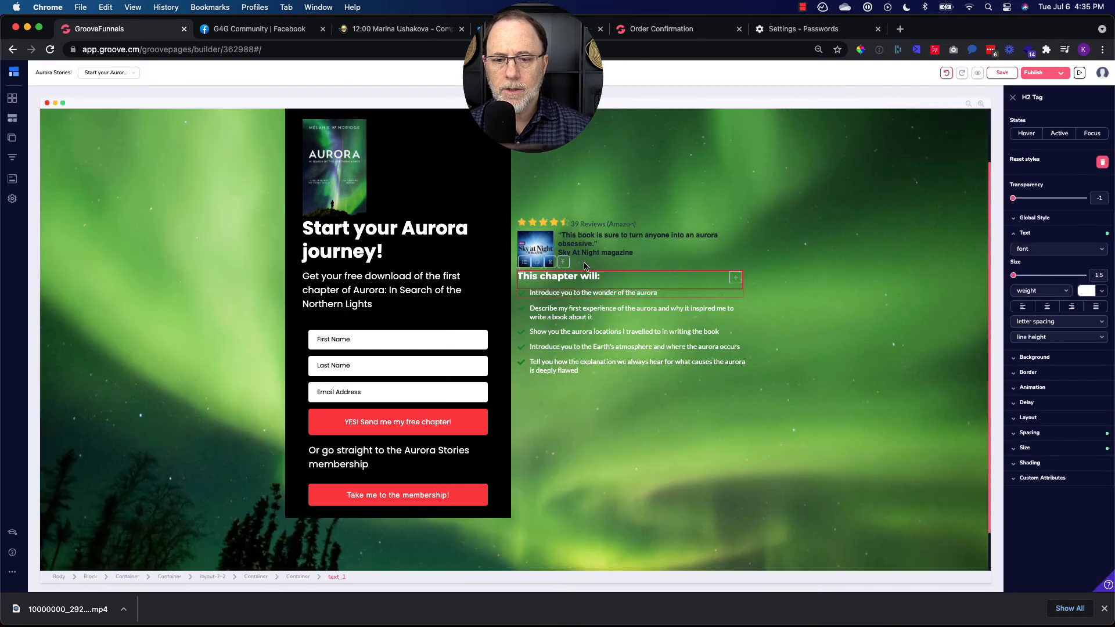
Give the container around the "This chapter will:" heading a white #FFFFFF background and make that colour fully transparent.
{"action": "left_click", "coordinate": [563, 264]}
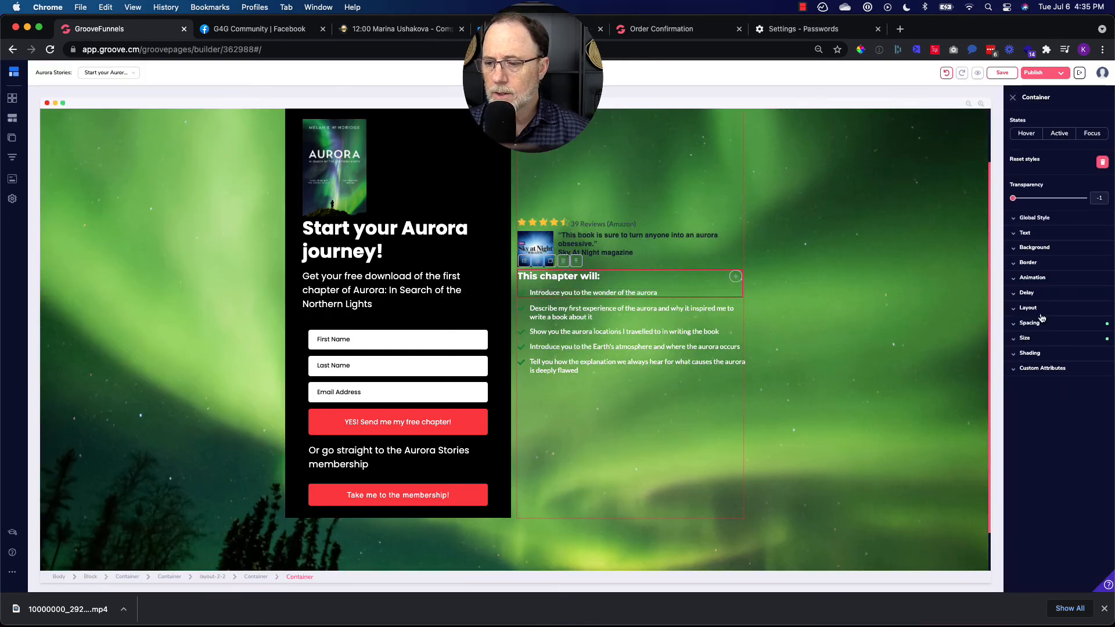
{"action": "left_click", "coordinate": [1042, 249]}
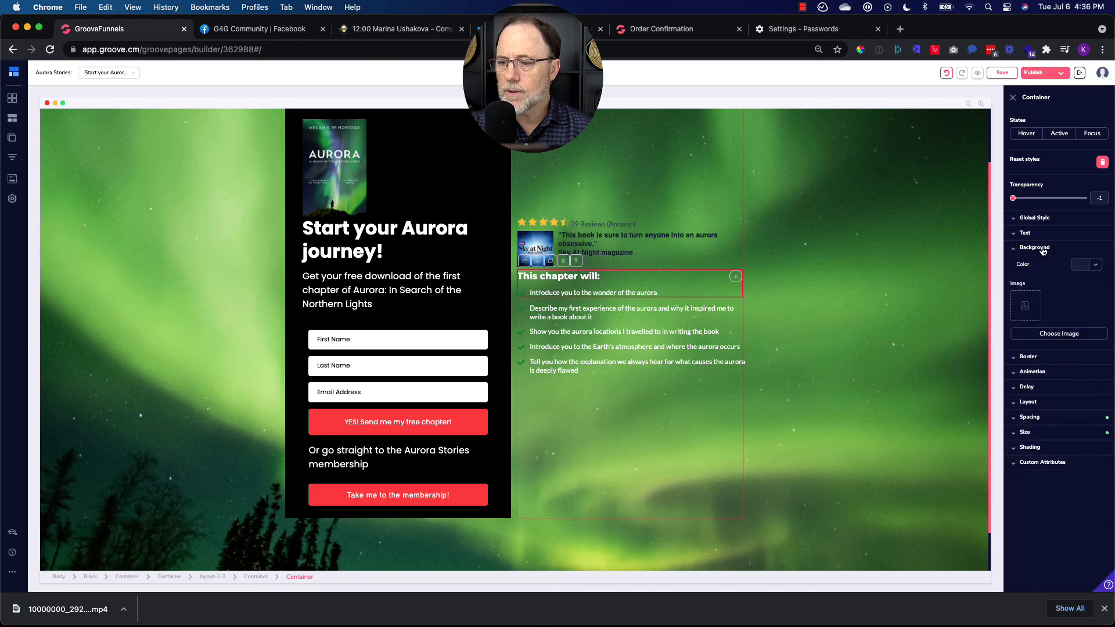
{"action": "left_click", "coordinate": [1095, 265]}
{"action": "left_click", "coordinate": [1015, 307]}
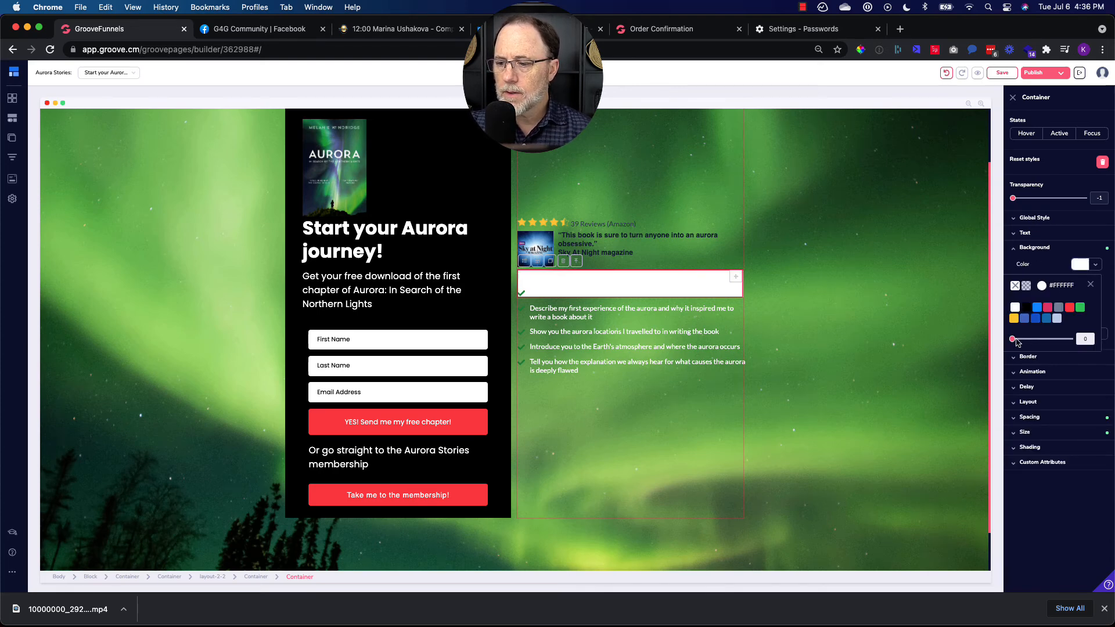
{"action": "left_click_drag", "start_coordinate": [1013, 342], "coordinate": [1093, 341]}
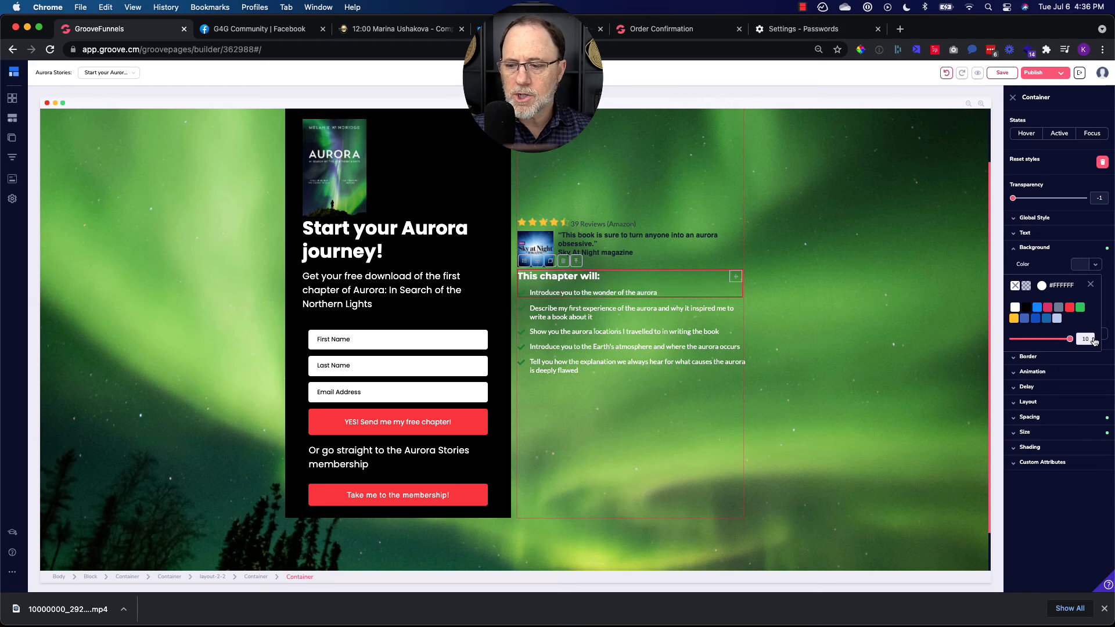
{"action": "left_click", "coordinate": [1090, 285]}
{"action": "left_click", "coordinate": [635, 375]}
{"action": "scroll", "coordinate": [614, 409], "scroll_direction": "up", "scroll_amount": 2}
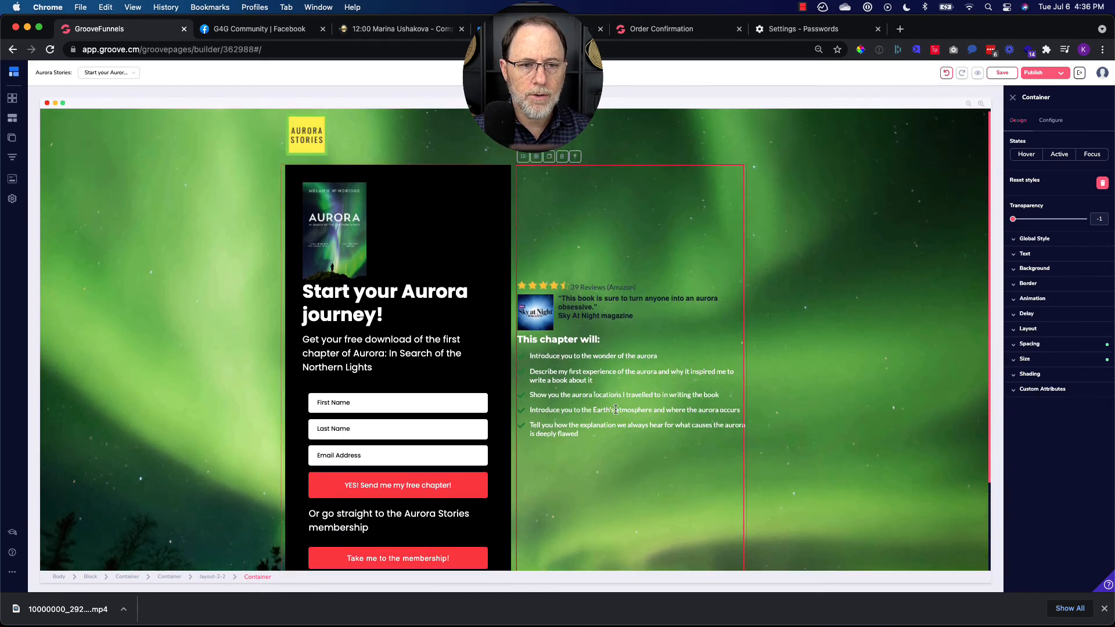
{"action": "left_click", "coordinate": [860, 52]}
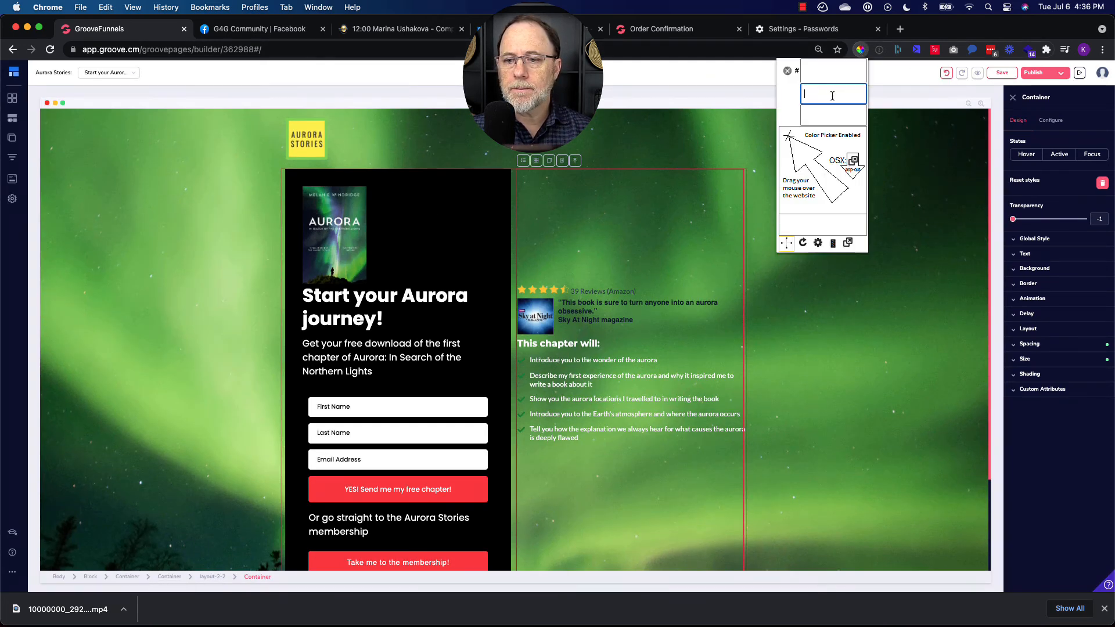
{"action": "left_click", "coordinate": [310, 151]}
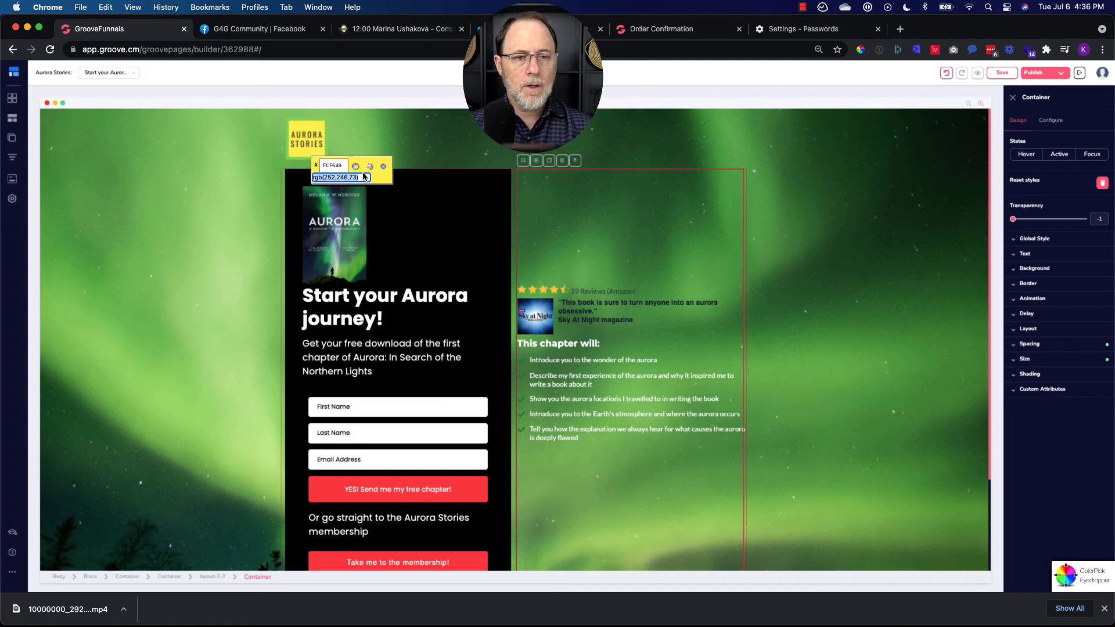
{"action": "left_click", "coordinate": [383, 167]}
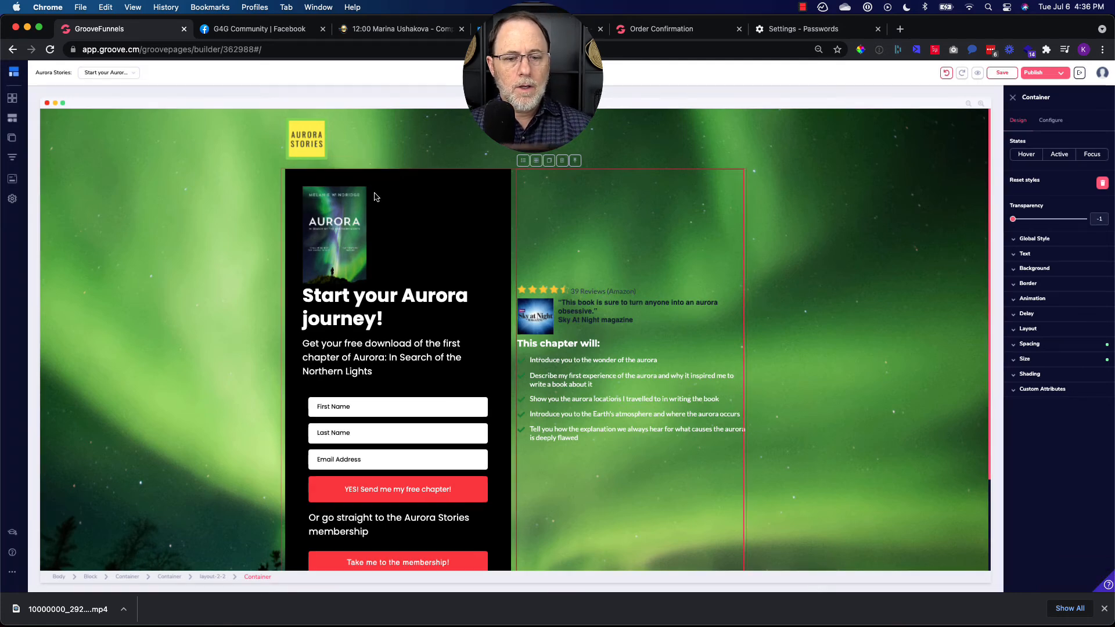
Sample the yellow of the Aurora Stories logo with the colour picker and copy its hex code.
{"action": "left_click", "coordinate": [522, 362]}
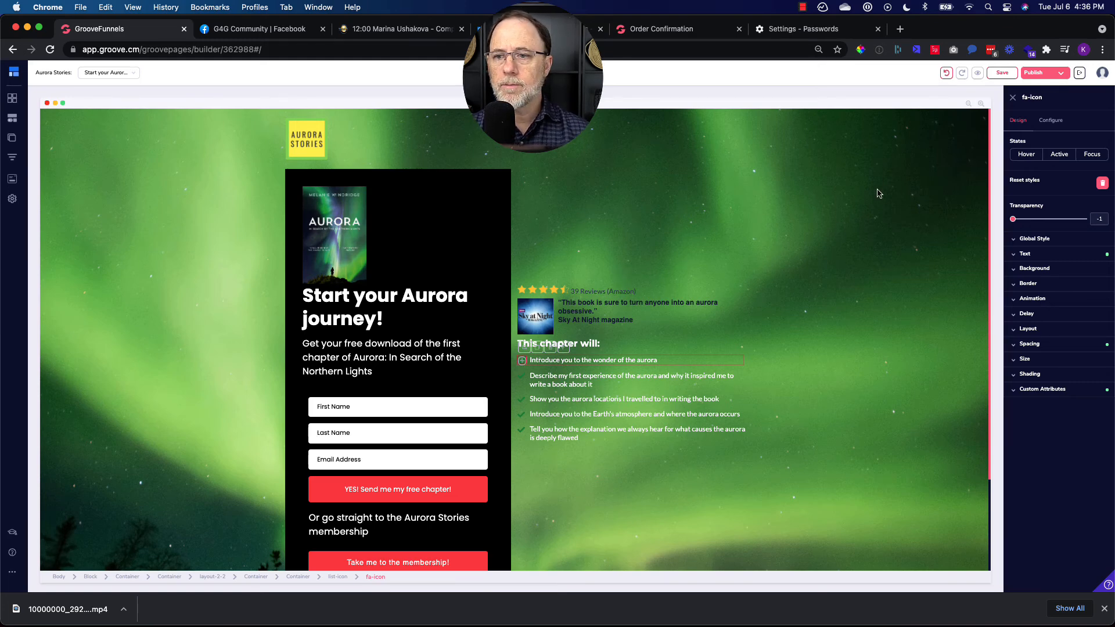
{"action": "left_click", "coordinate": [862, 51]}
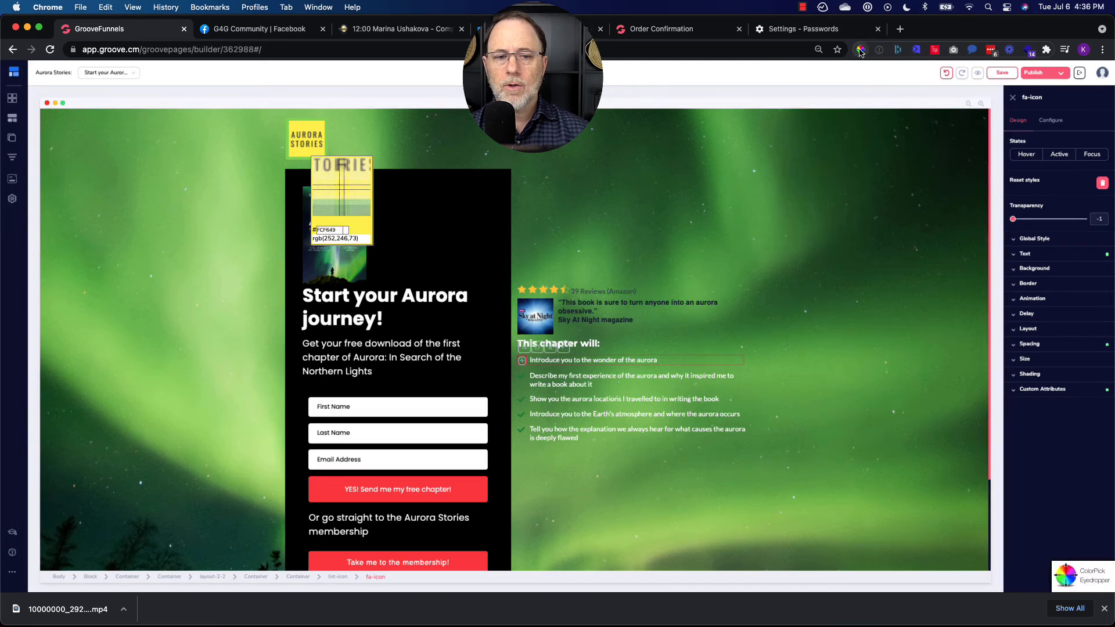
{"action": "left_click", "coordinate": [307, 152]}
{"action": "key", "text": "super+c"}
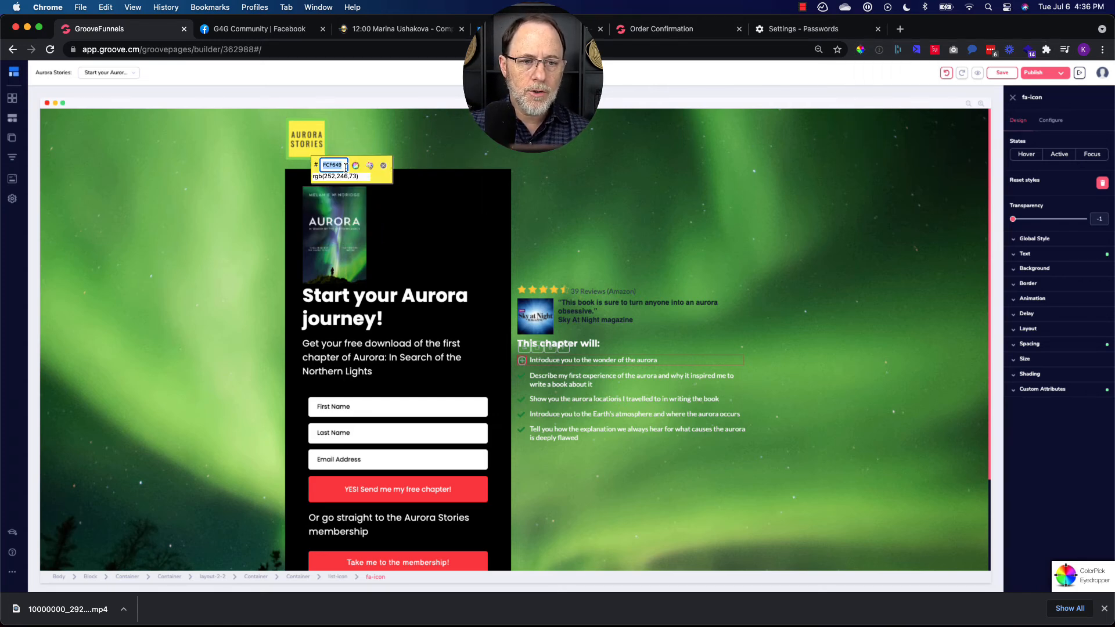
{"action": "left_click", "coordinate": [383, 166]}
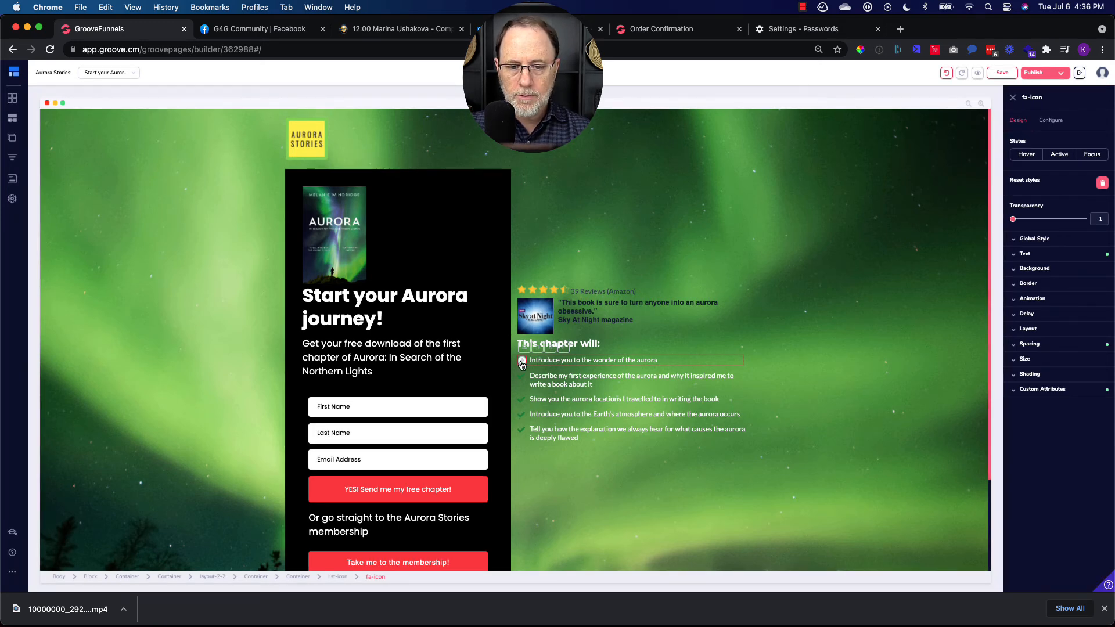
Set the colour of the first checklist item's checkmark to #FCF649.
{"action": "left_click", "coordinate": [1035, 260]}
{"action": "left_click", "coordinate": [1099, 314]}
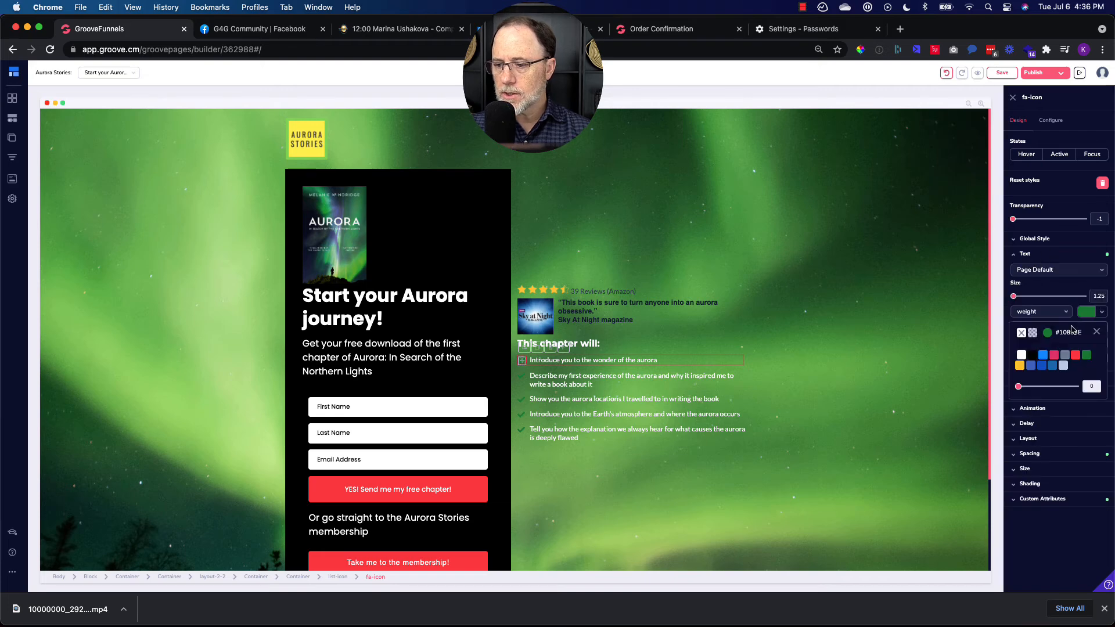
{"action": "left_click", "coordinate": [1048, 334]}
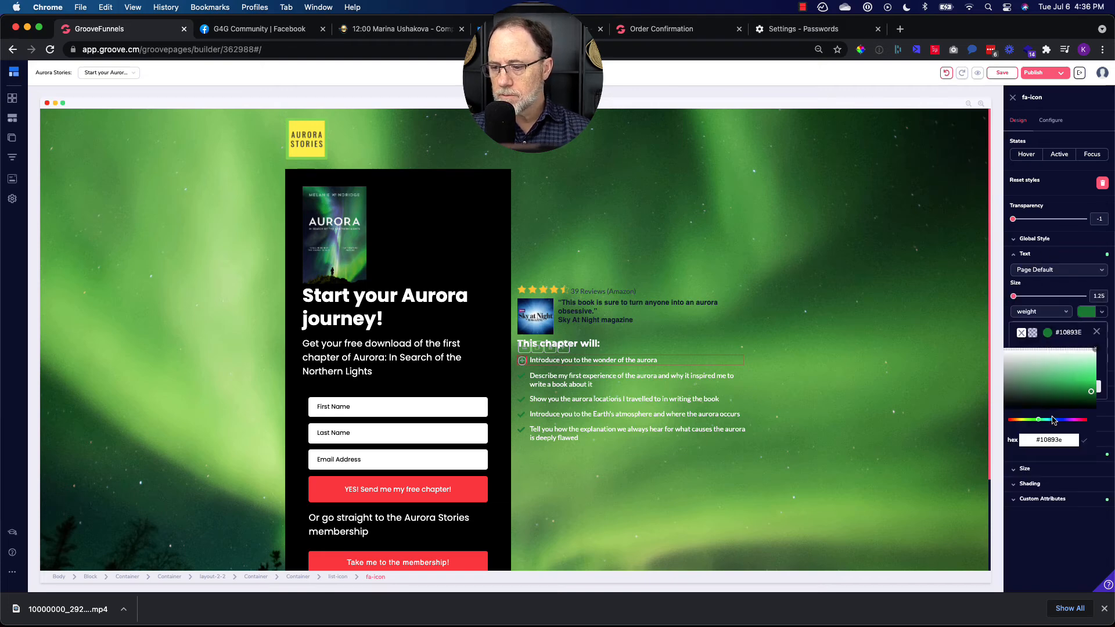
{"action": "left_click", "coordinate": [1080, 441]}
{"action": "left_click", "coordinate": [1085, 441]}
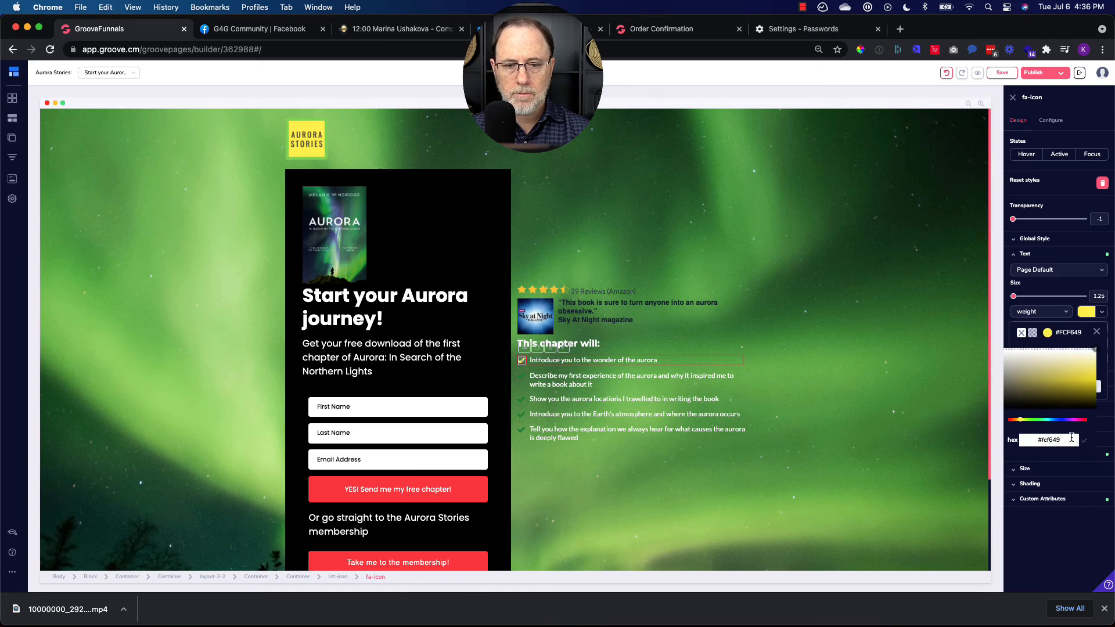
Set the colour of the second checklist item's checkmark to #FCF649.
{"action": "left_click", "coordinate": [521, 378]}
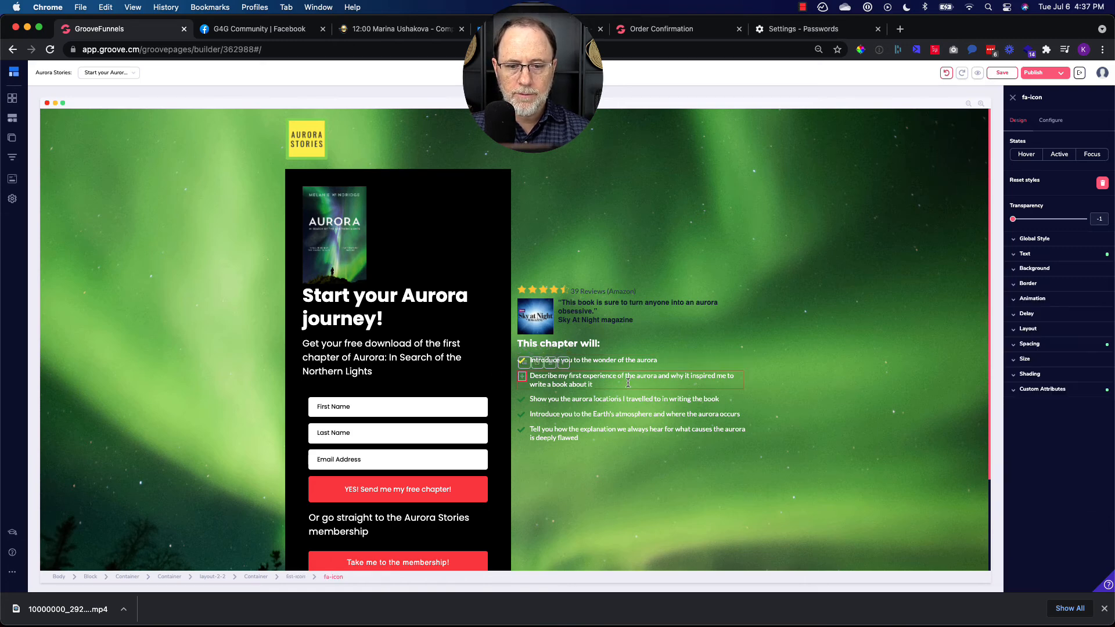
{"action": "left_click", "coordinate": [1043, 256]}
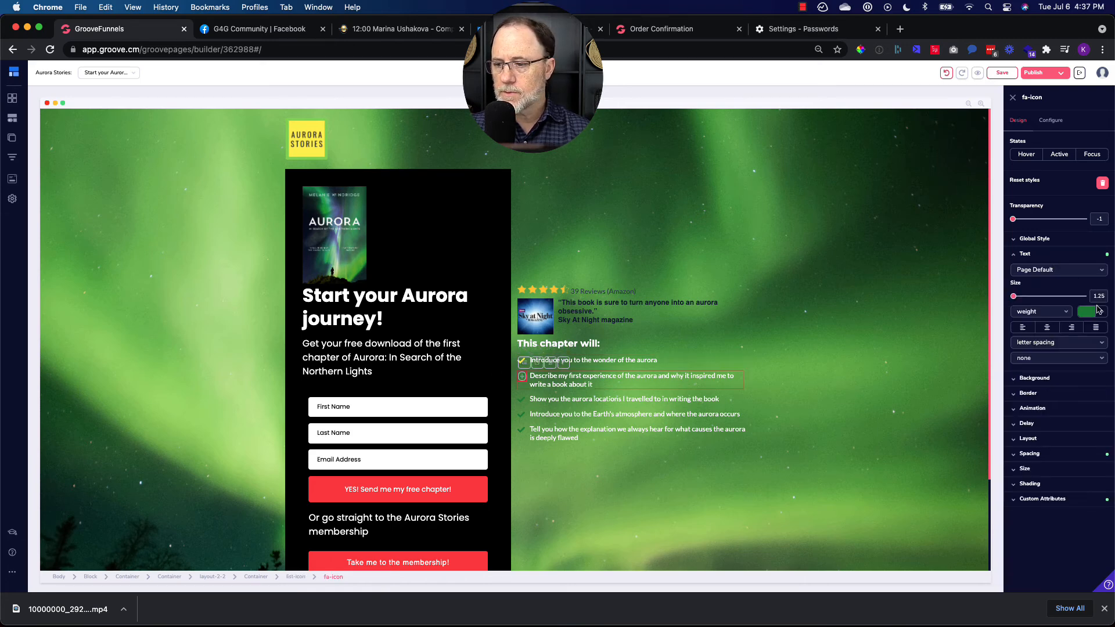
{"action": "left_click", "coordinate": [1101, 314]}
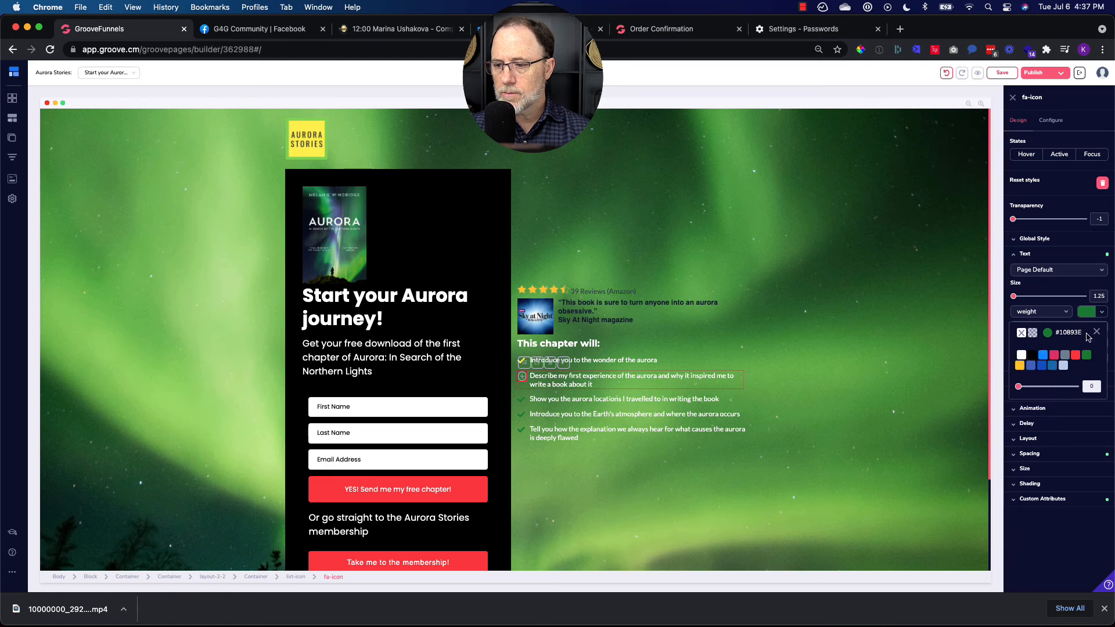
{"action": "left_click", "coordinate": [1047, 334]}
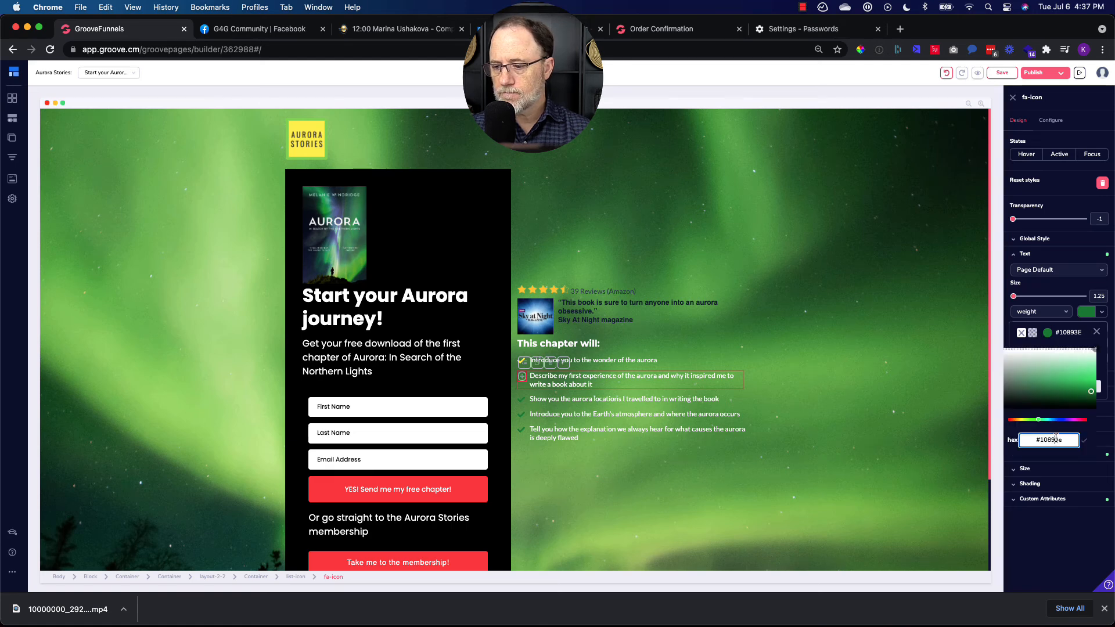
{"action": "left_click_drag", "start_coordinate": [1026, 440], "coordinate": [1071, 441]}
{"action": "type", "text": "#fcf649"}
{"action": "left_click", "coordinate": [1086, 441]}
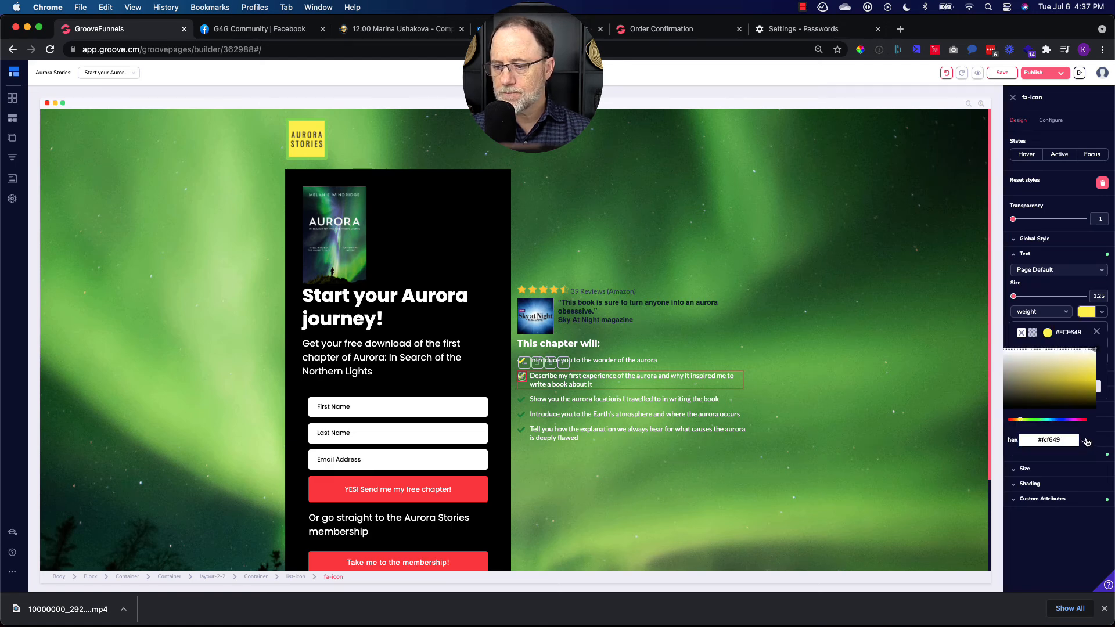
Set the colour of the checkmark beside "Show you the aurora locations I travelled to in writing the book" to #FCF649.
{"action": "left_click", "coordinate": [521, 401]}
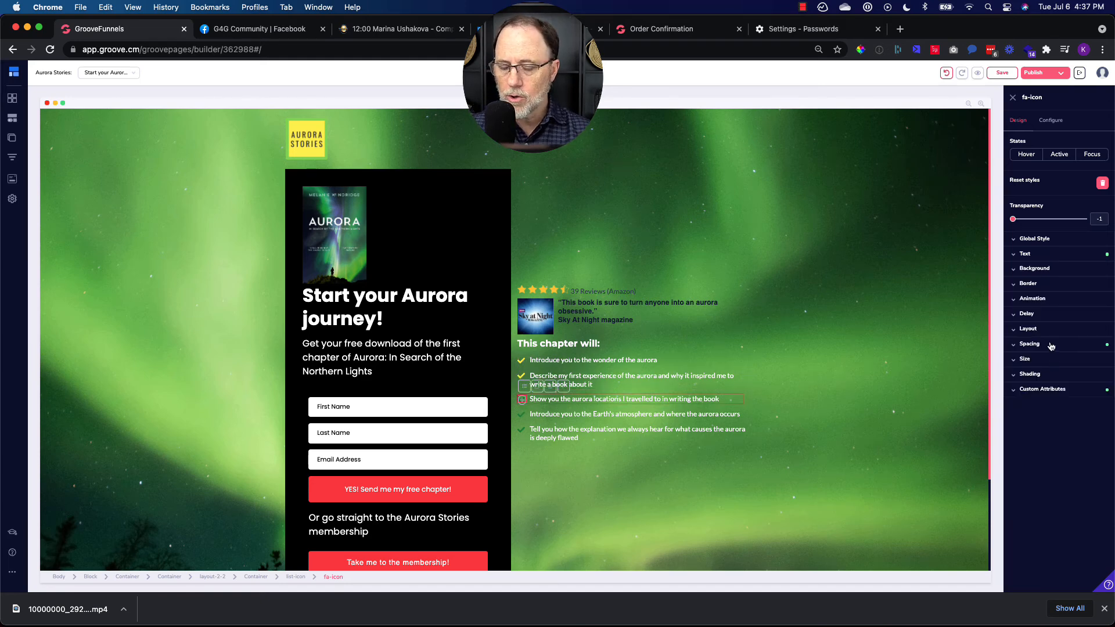
{"action": "left_click", "coordinate": [1037, 256]}
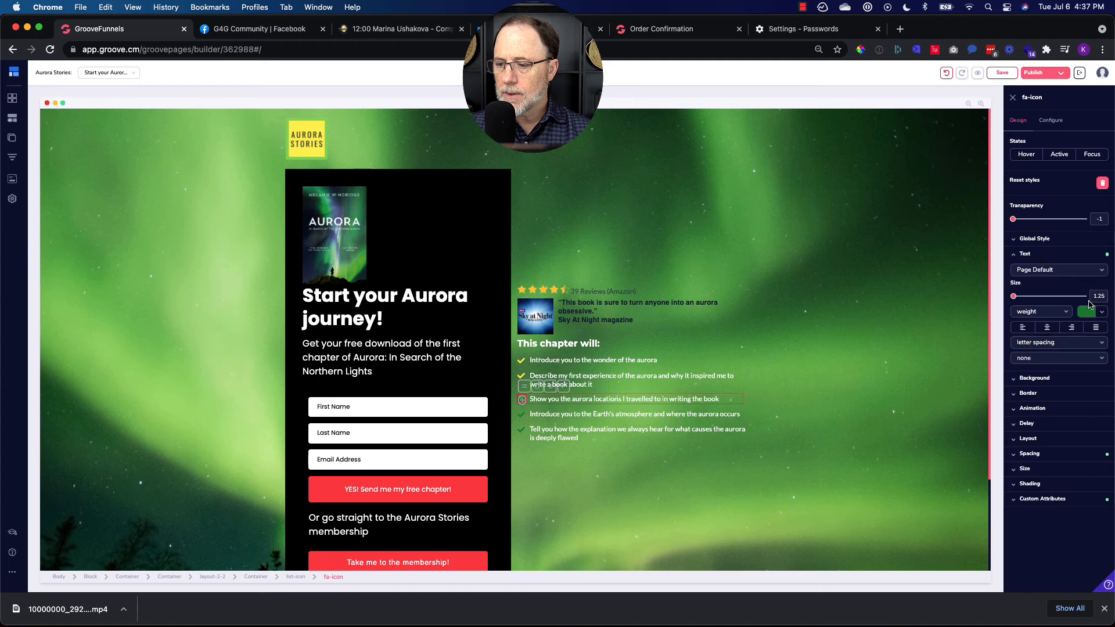
{"action": "left_click", "coordinate": [1097, 314]}
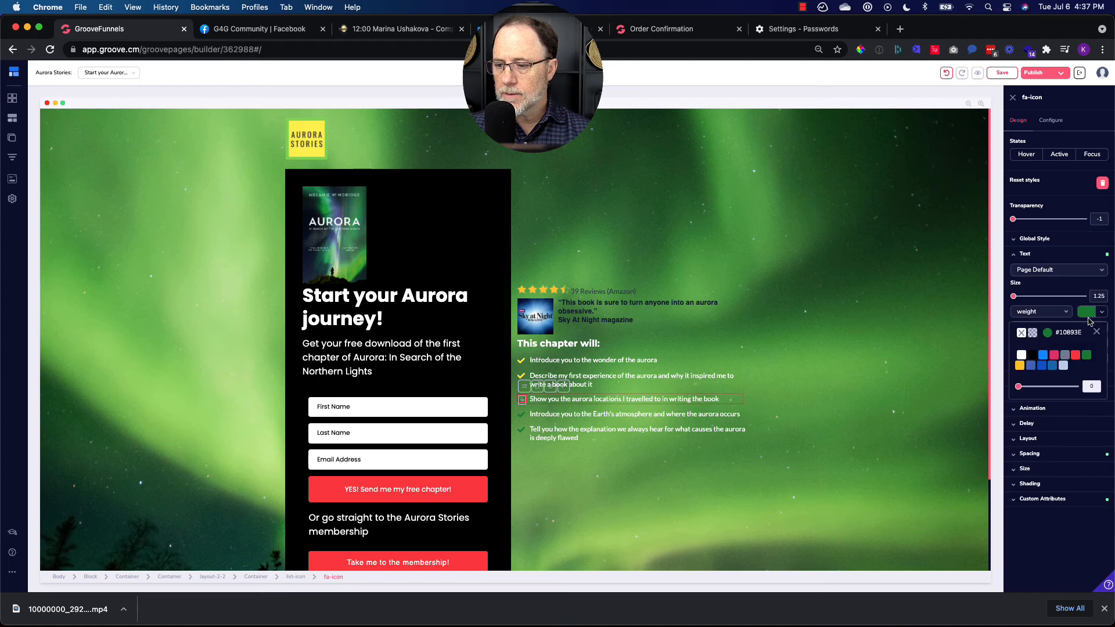
{"action": "left_click", "coordinate": [1050, 335]}
{"action": "double_click", "coordinate": [1061, 442]}
{"action": "key", "text": "super+v"}
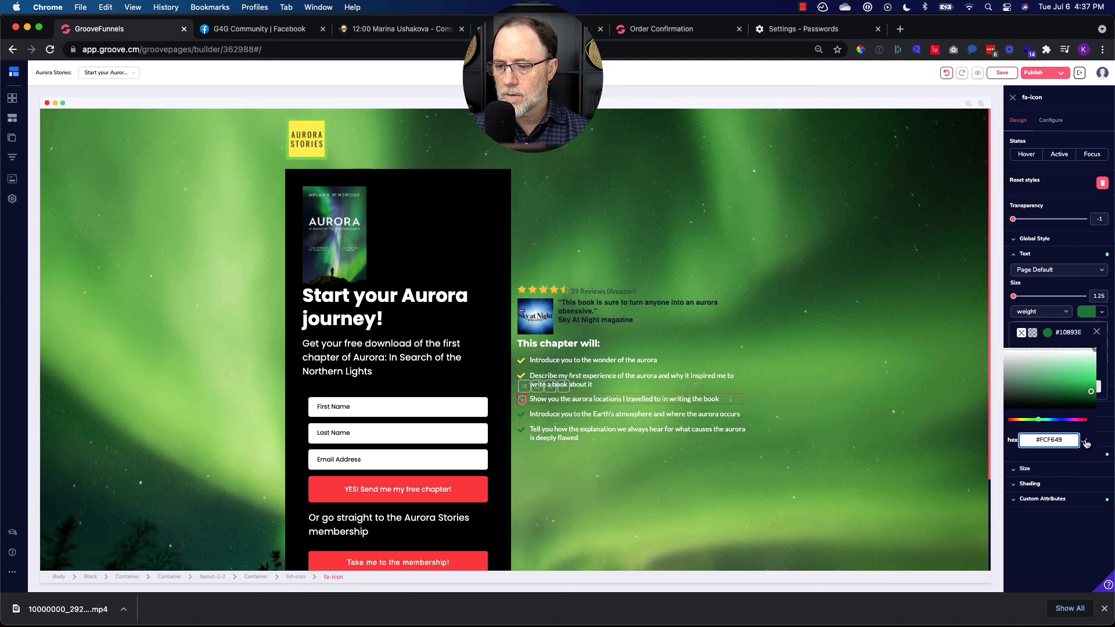
{"action": "left_click", "coordinate": [1085, 442]}
Recolour the fourth checklist item's checkmark to #FCF649.
{"action": "left_click", "coordinate": [522, 416]}
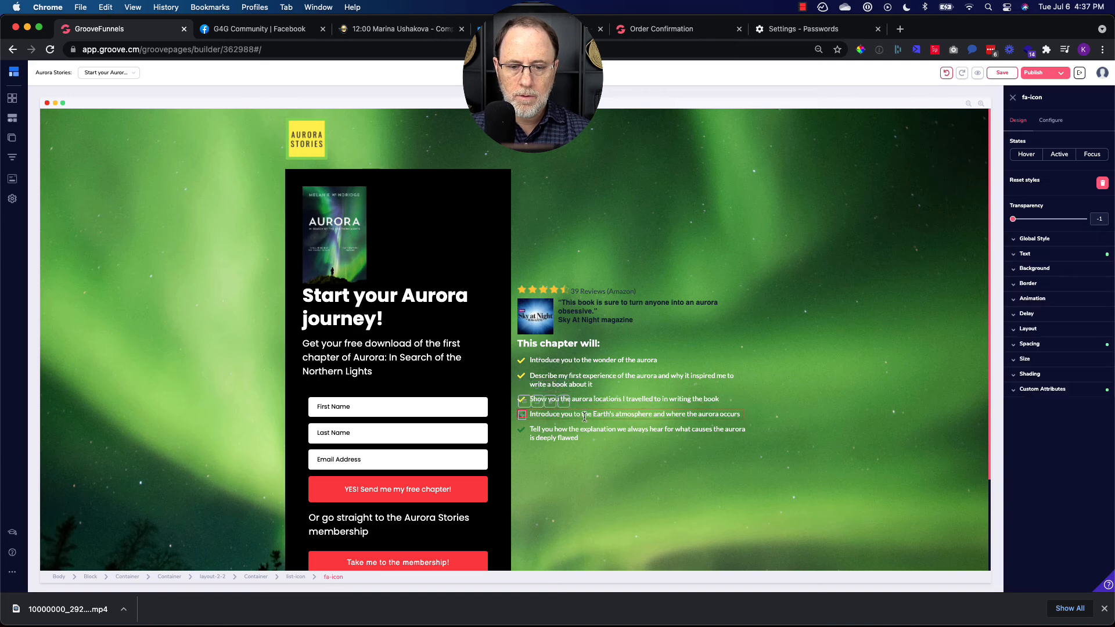
{"action": "left_click", "coordinate": [1054, 256]}
{"action": "left_click", "coordinate": [1097, 312]}
{"action": "mouse_move", "coordinate": [1020, 365]}
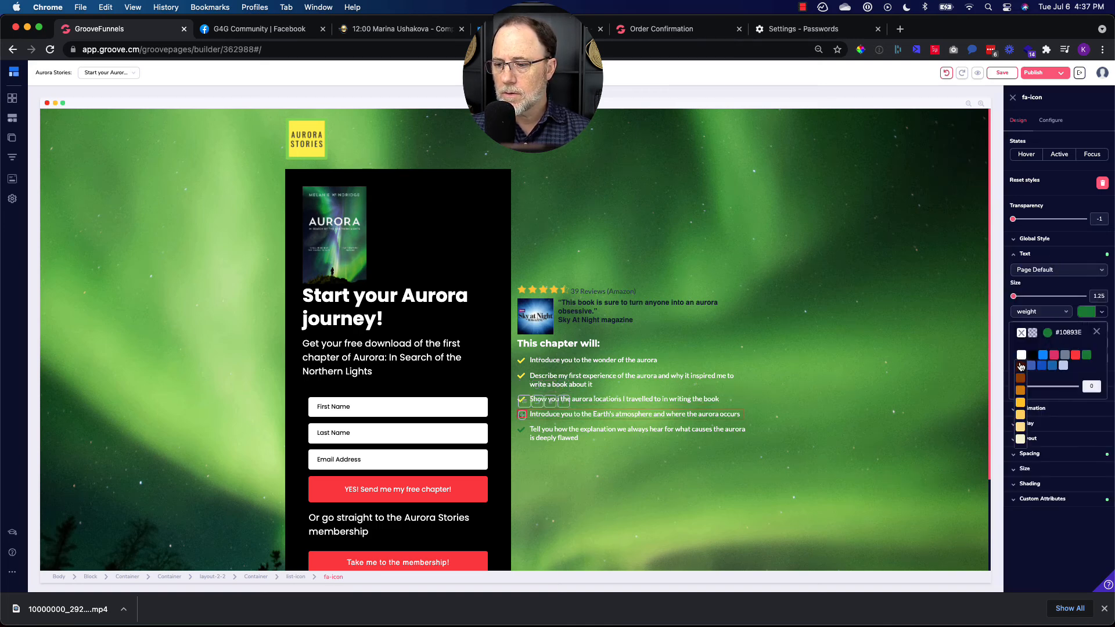
{"action": "left_click", "coordinate": [1044, 333]}
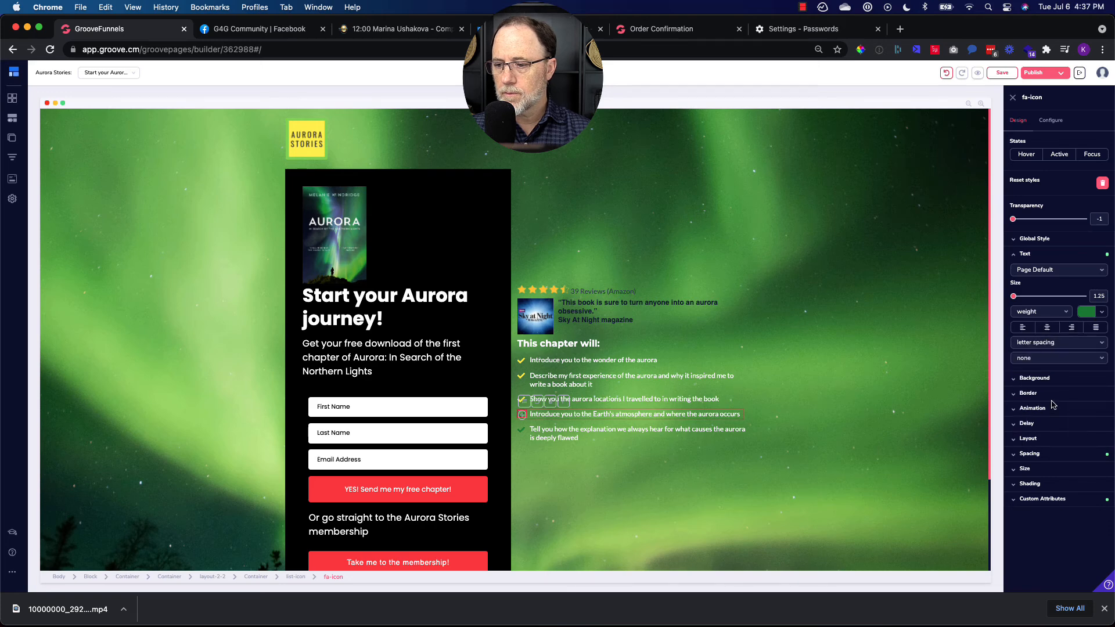
{"action": "left_click", "coordinate": [1101, 313]}
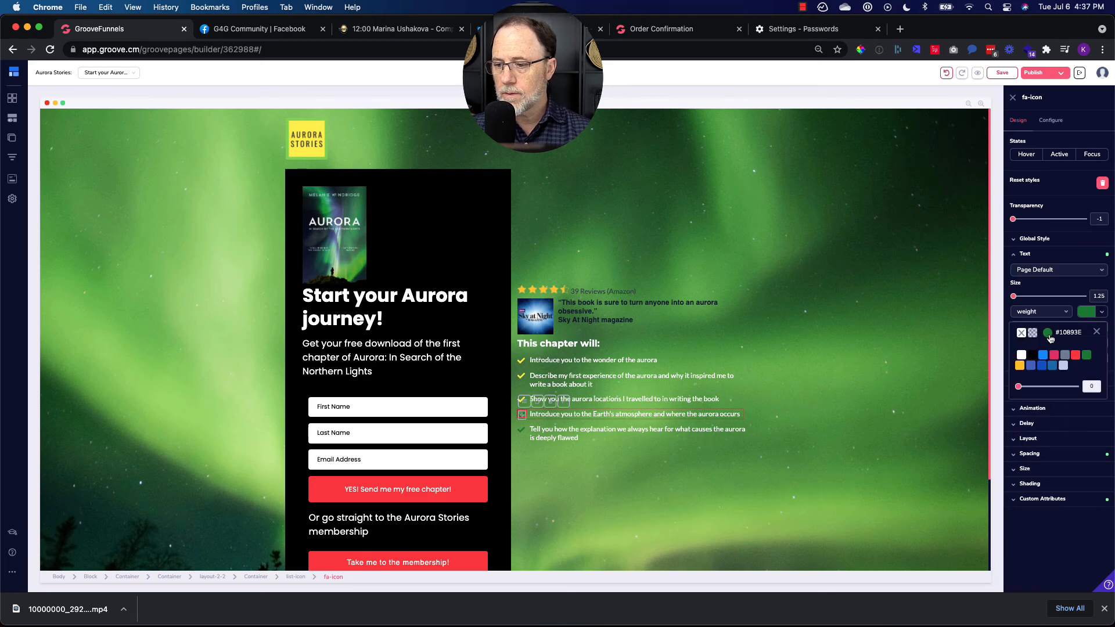
{"action": "mouse_move", "coordinate": [1049, 336]}
{"action": "double_click", "coordinate": [1051, 440]}
{"action": "type", "text": "fcf649"}
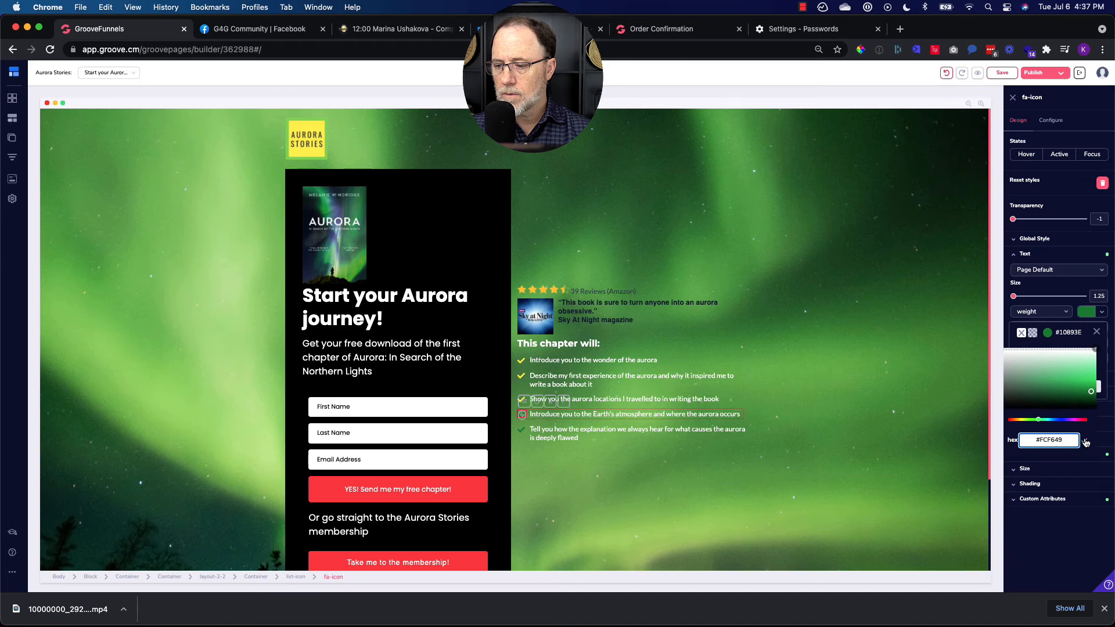
{"action": "left_click", "coordinate": [1083, 441]}
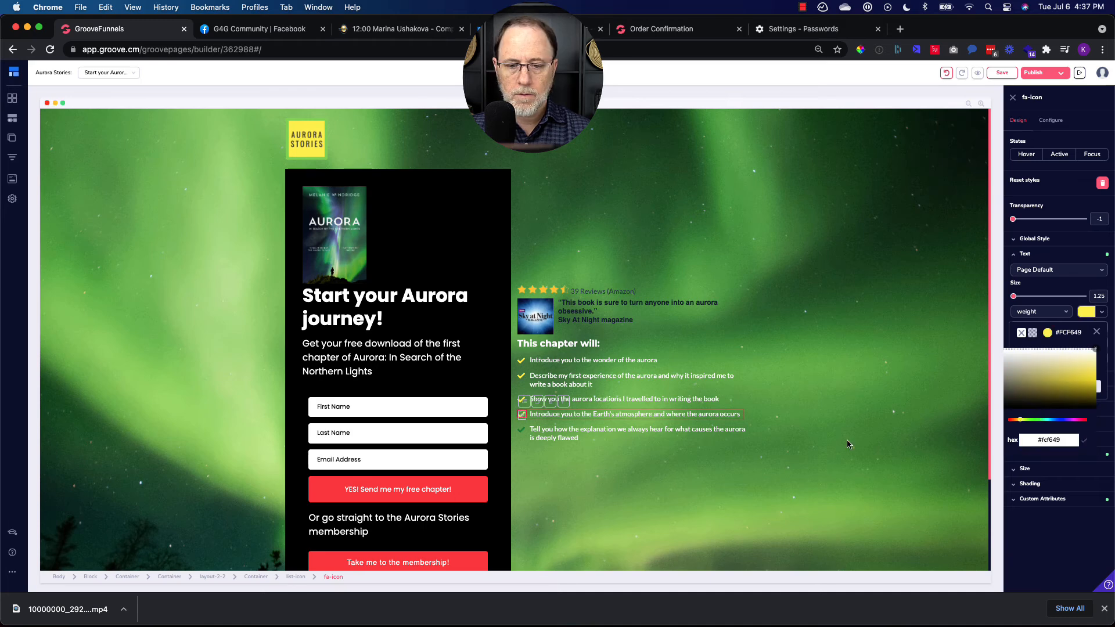
Change the last checklist item's checkmark colour to #FCF649.
{"action": "left_click", "coordinate": [517, 430]}
{"action": "left_click", "coordinate": [1043, 256]}
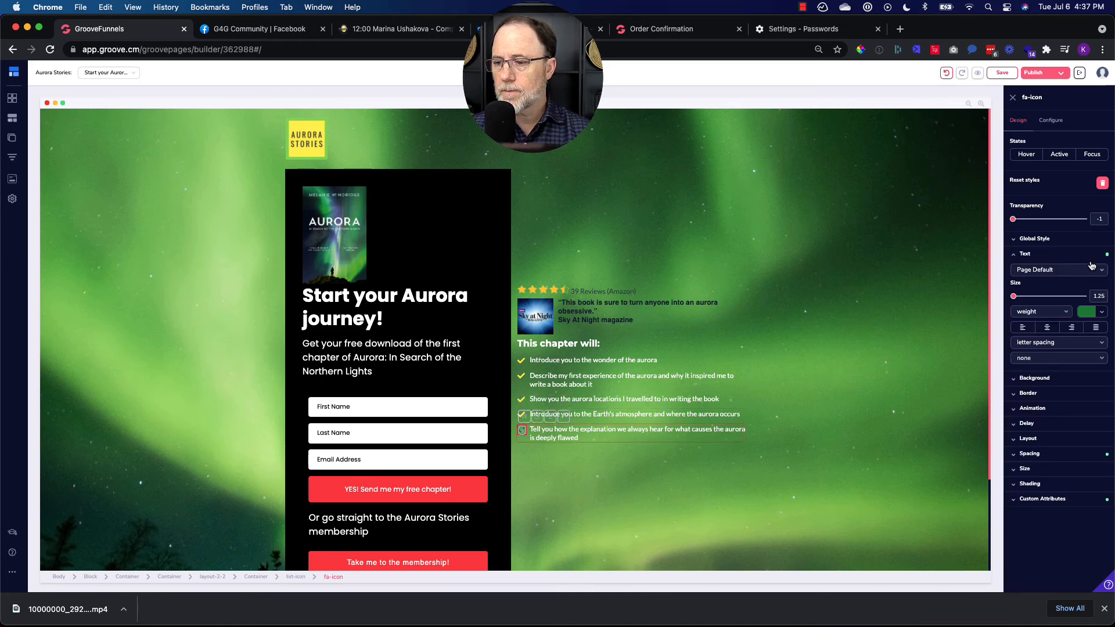
{"action": "left_click", "coordinate": [1099, 313]}
{"action": "left_click", "coordinate": [1048, 333]}
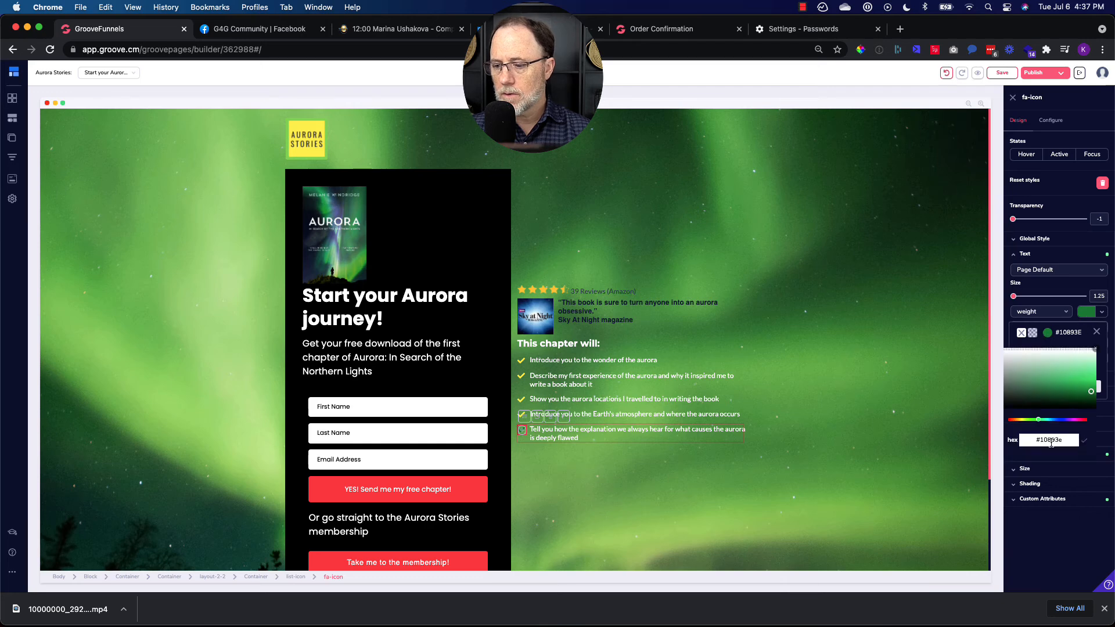
{"action": "triple_click", "coordinate": [1051, 442]}
{"action": "type", "text": "#fcf649"}
{"action": "left_click", "coordinate": [1084, 442]}
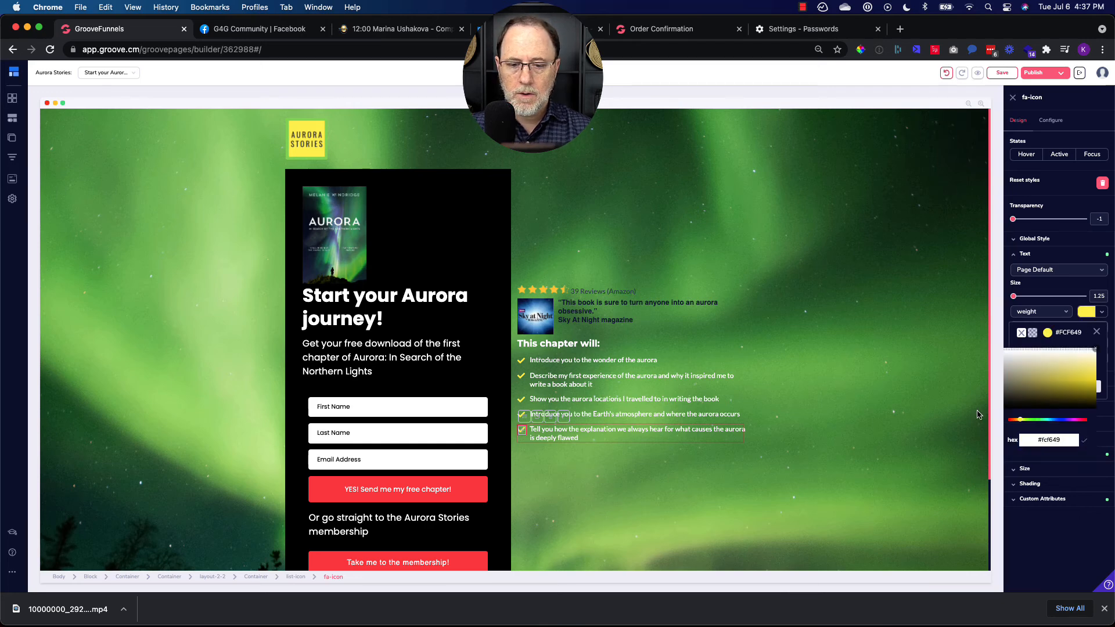
Deselect the checkmark and review the desktop layout of the signup form, reviews and checklist down to the footer.
{"action": "left_click", "coordinate": [877, 305]}
{"action": "scroll", "coordinate": [878, 303], "scroll_direction": "down", "scroll_amount": 3}
{"action": "scroll", "coordinate": [878, 307], "scroll_direction": "up", "scroll_amount": 3}
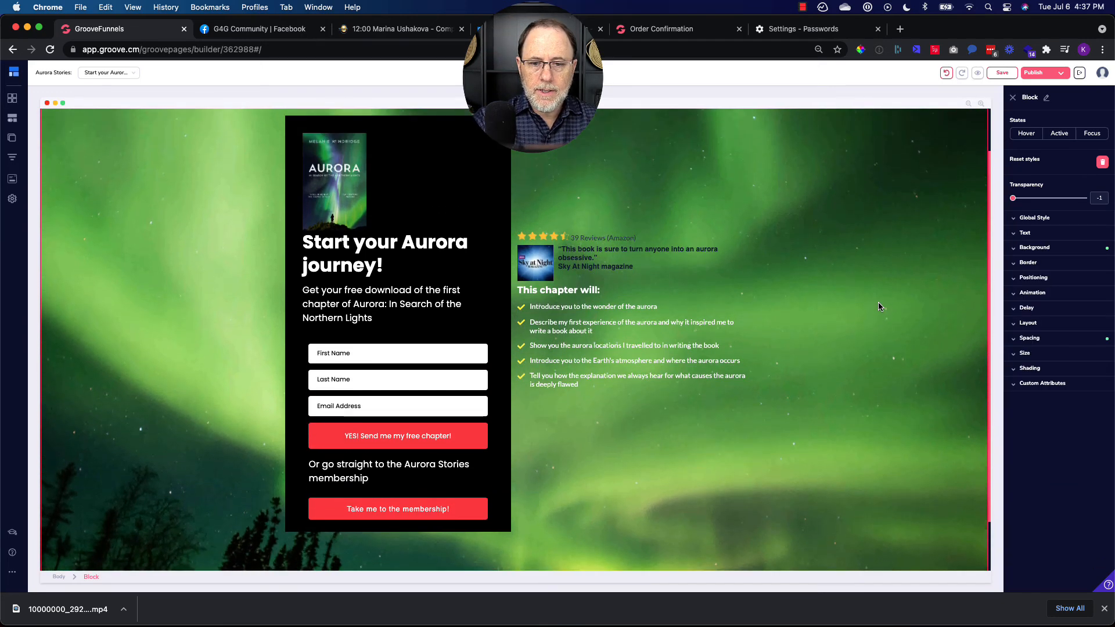
{"action": "scroll", "coordinate": [878, 306], "scroll_direction": "down", "scroll_amount": 3}
{"action": "scroll", "coordinate": [878, 307], "scroll_direction": "up", "scroll_amount": 3}
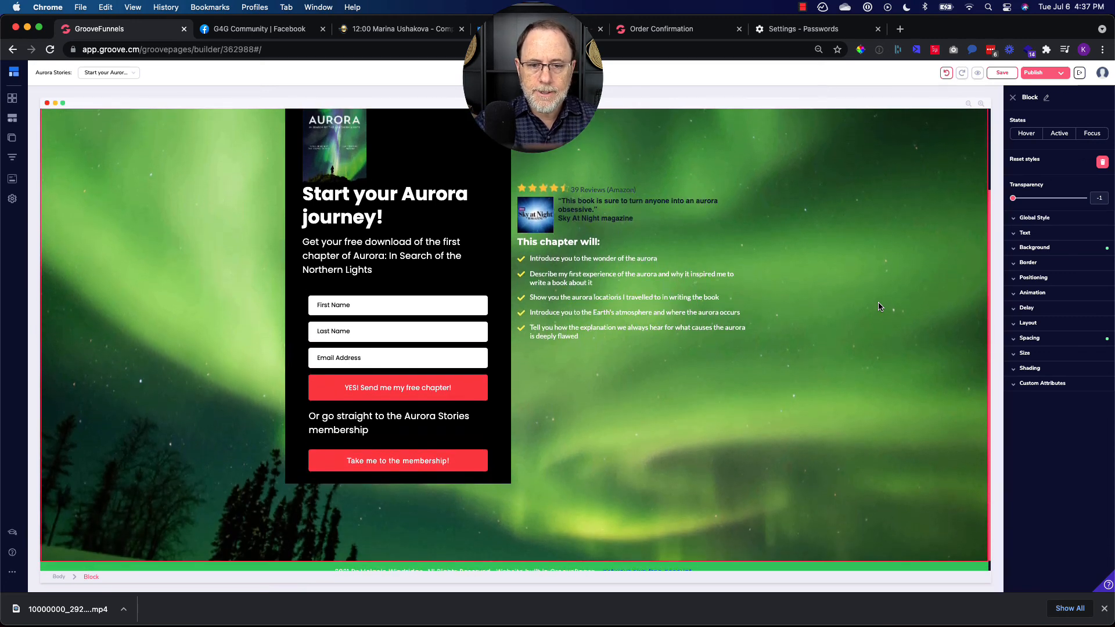
{"action": "scroll", "coordinate": [877, 306], "scroll_direction": "up", "scroll_amount": 1}
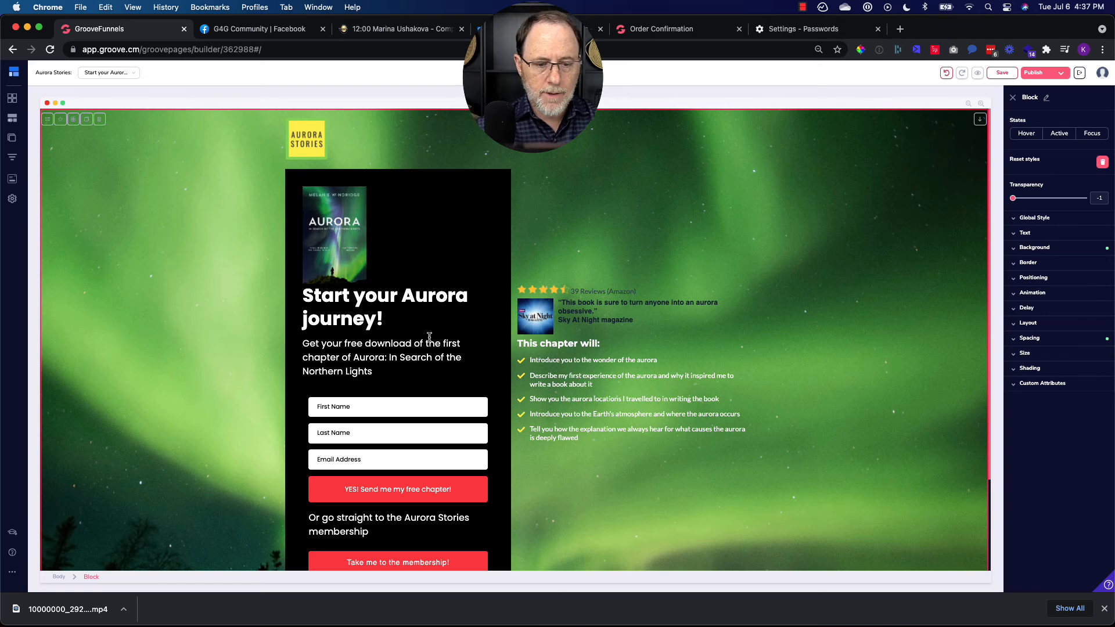
{"action": "scroll", "coordinate": [429, 337], "scroll_direction": "down", "scroll_amount": 3}
{"action": "scroll", "coordinate": [638, 332], "scroll_direction": "up", "scroll_amount": 3}
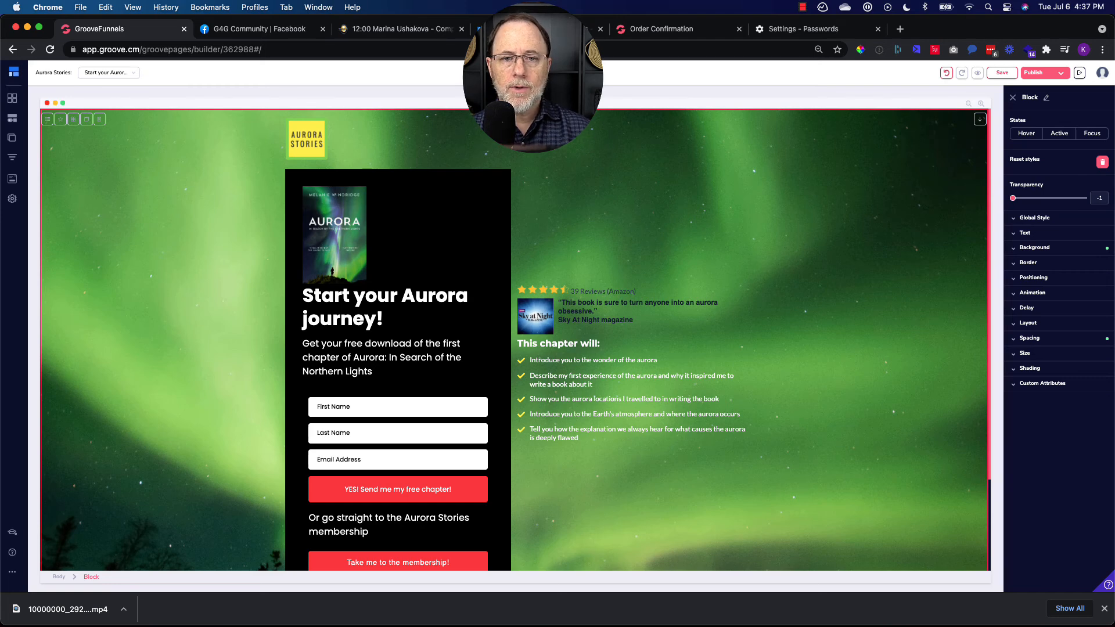
Switch the page to the mobile layout and examine how the signup form, reviews and checklist stack down to the footer.
{"action": "left_click", "coordinate": [551, 72]}
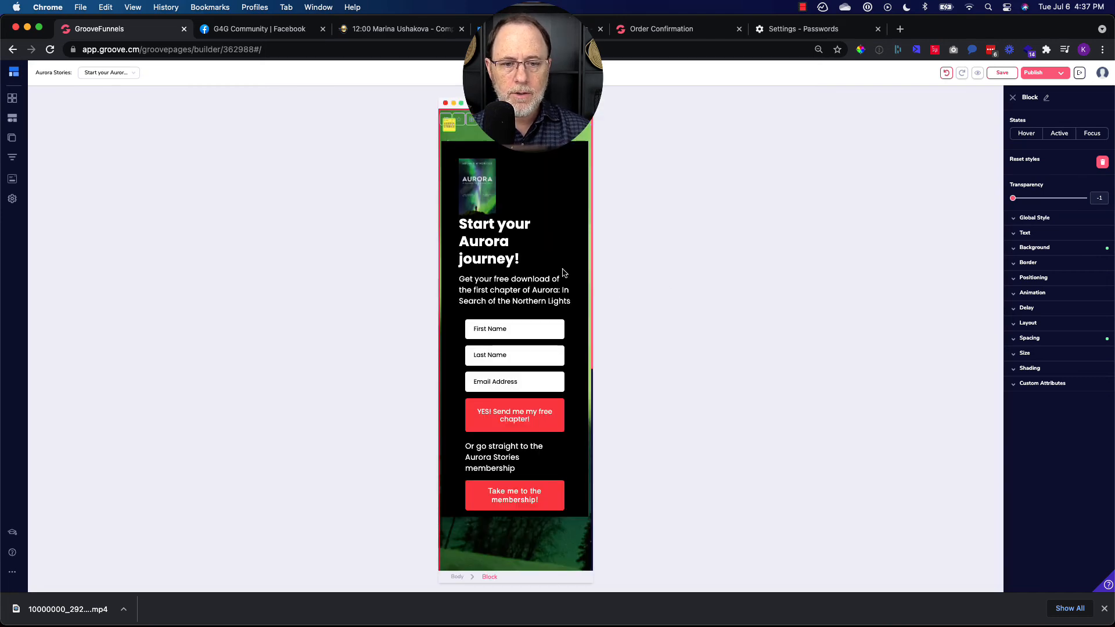
{"action": "scroll", "coordinate": [567, 272], "scroll_direction": "down", "scroll_amount": 7}
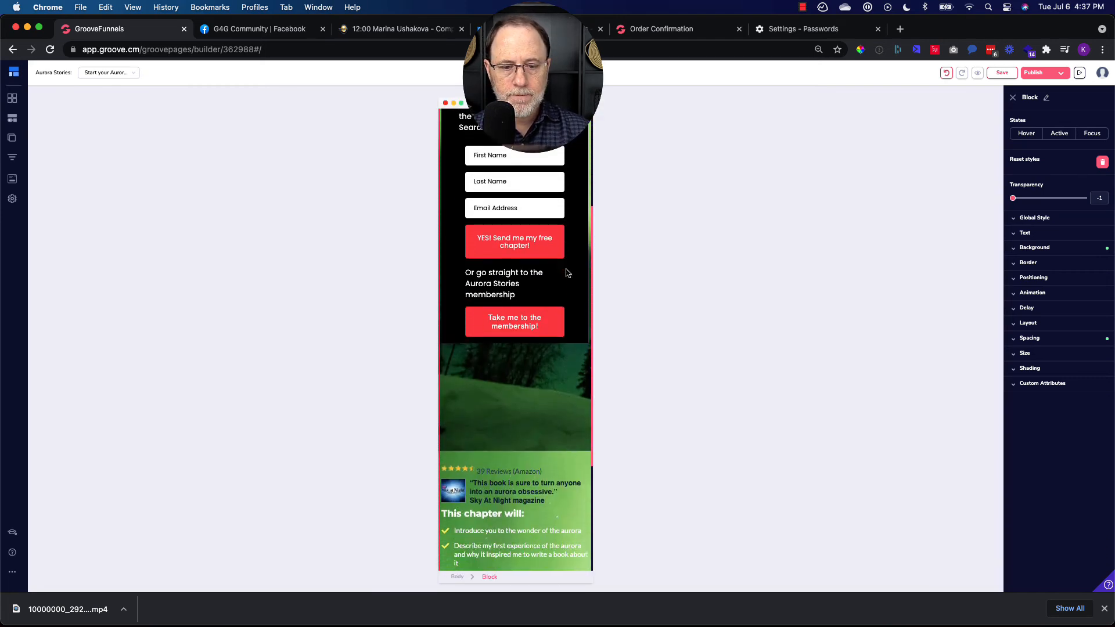
{"action": "scroll", "coordinate": [567, 273], "scroll_direction": "up", "scroll_amount": 7}
{"action": "scroll", "coordinate": [567, 273], "scroll_direction": "down", "scroll_amount": 5}
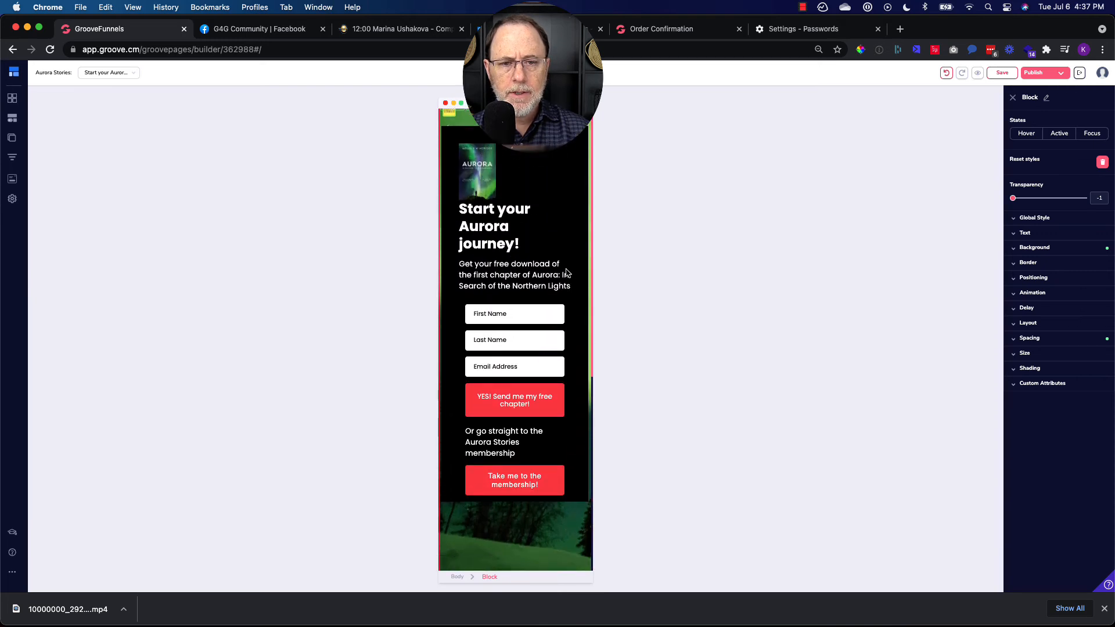
{"action": "scroll", "coordinate": [567, 272], "scroll_direction": "down", "scroll_amount": 2}
{"action": "scroll", "coordinate": [567, 273], "scroll_direction": "up", "scroll_amount": 7}
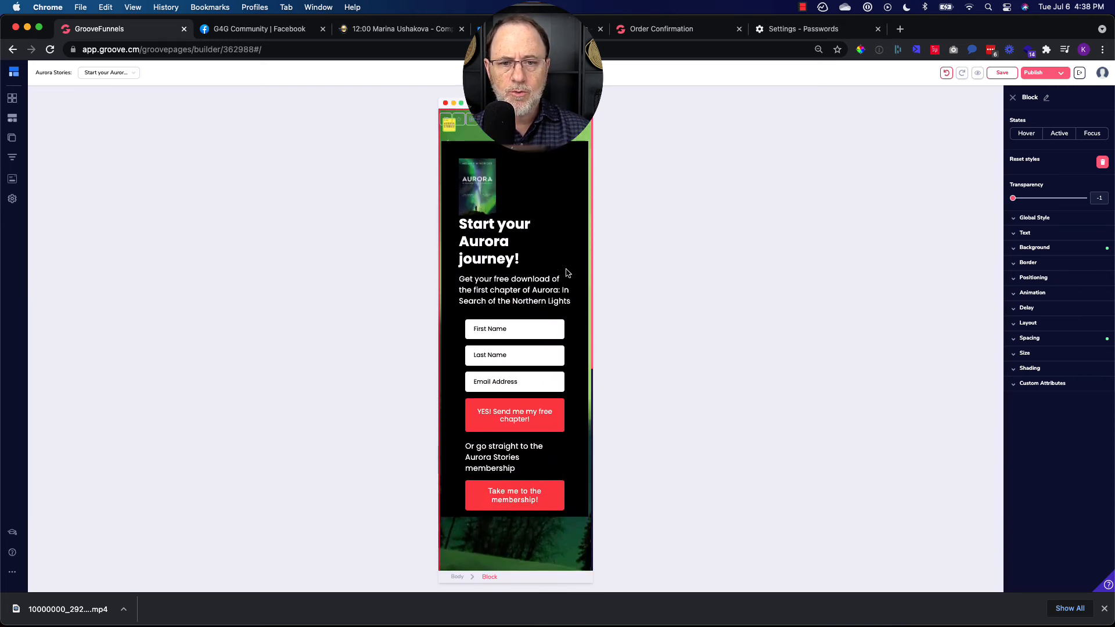
{"action": "scroll", "coordinate": [555, 241], "scroll_direction": "down", "scroll_amount": 10}
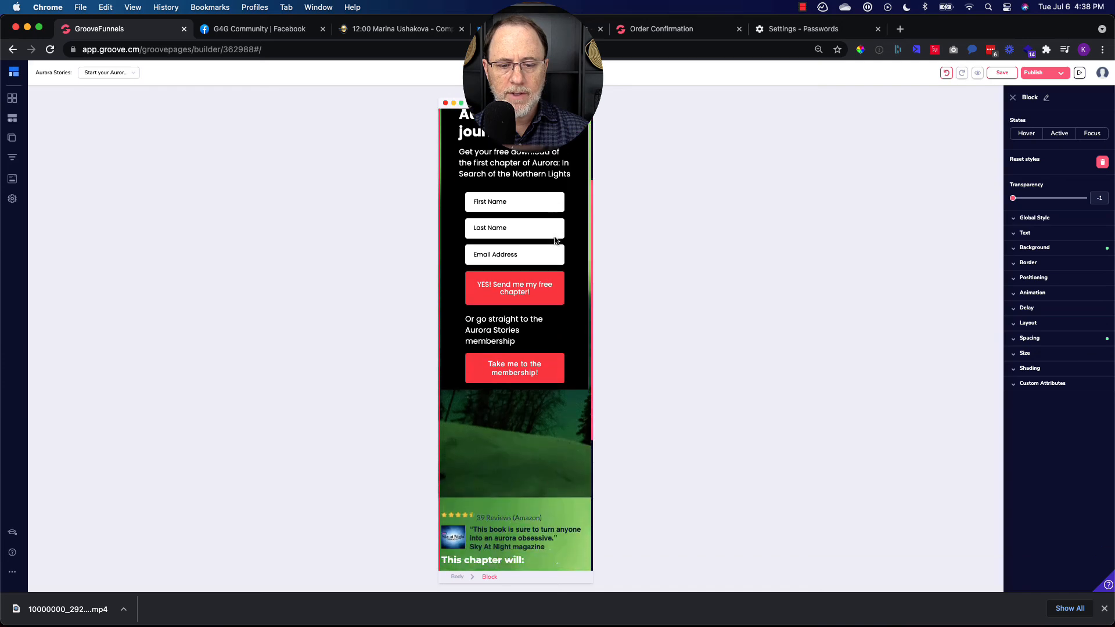
{"action": "scroll", "coordinate": [555, 240], "scroll_direction": "down", "scroll_amount": 3}
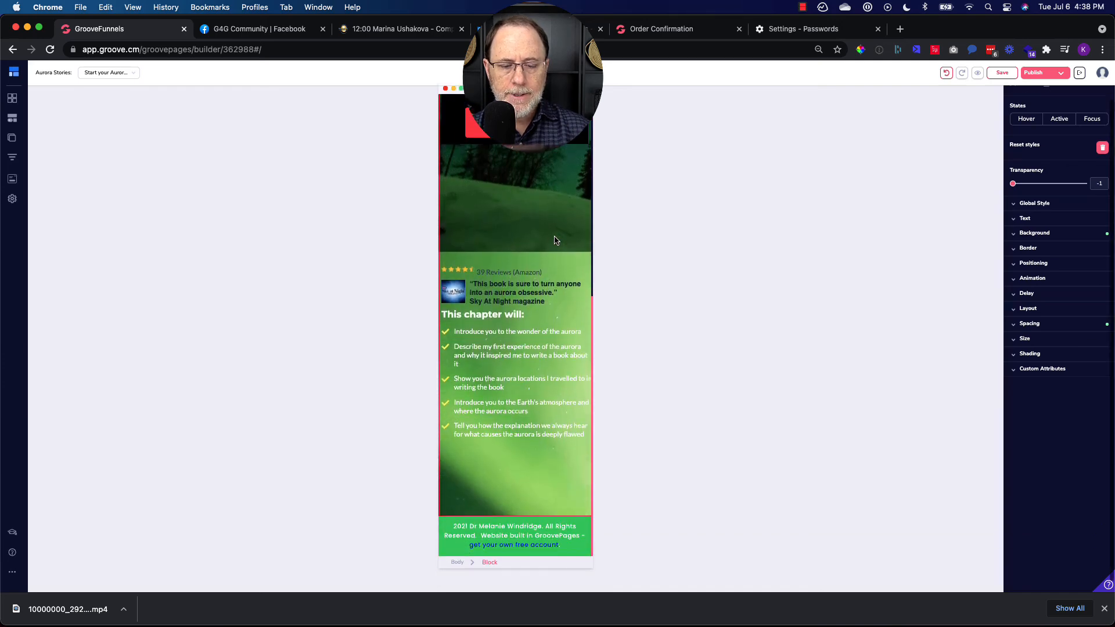
{"action": "scroll", "coordinate": [553, 229], "scroll_direction": "up", "scroll_amount": 15}
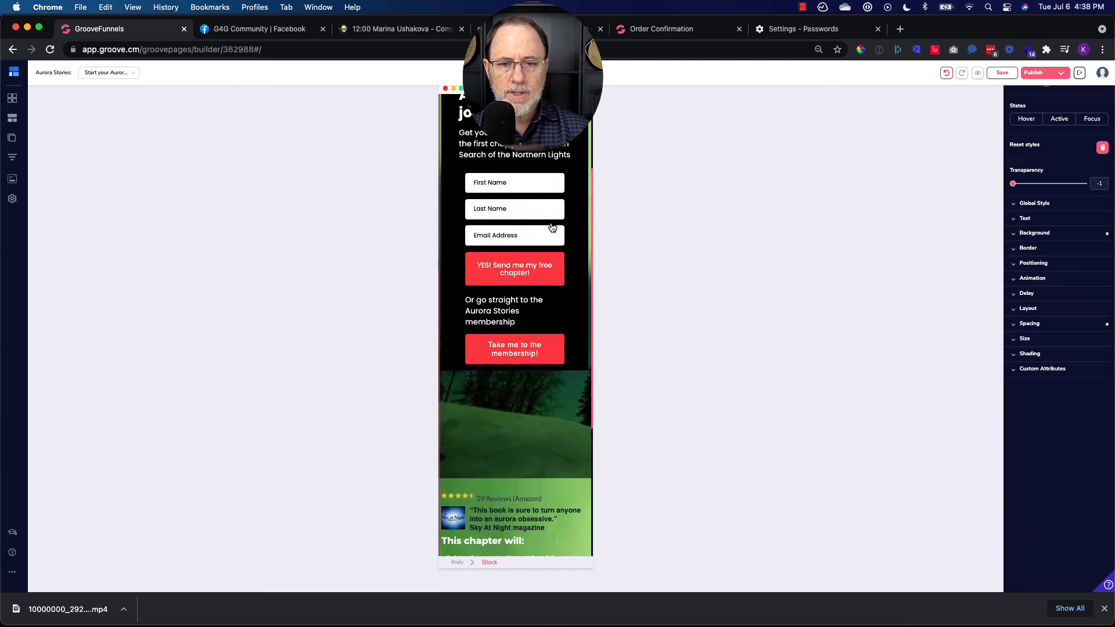
{"action": "scroll", "coordinate": [552, 226], "scroll_direction": "down", "scroll_amount": 15}
{"action": "scroll", "coordinate": [555, 231], "scroll_direction": "down", "scroll_amount": 1}
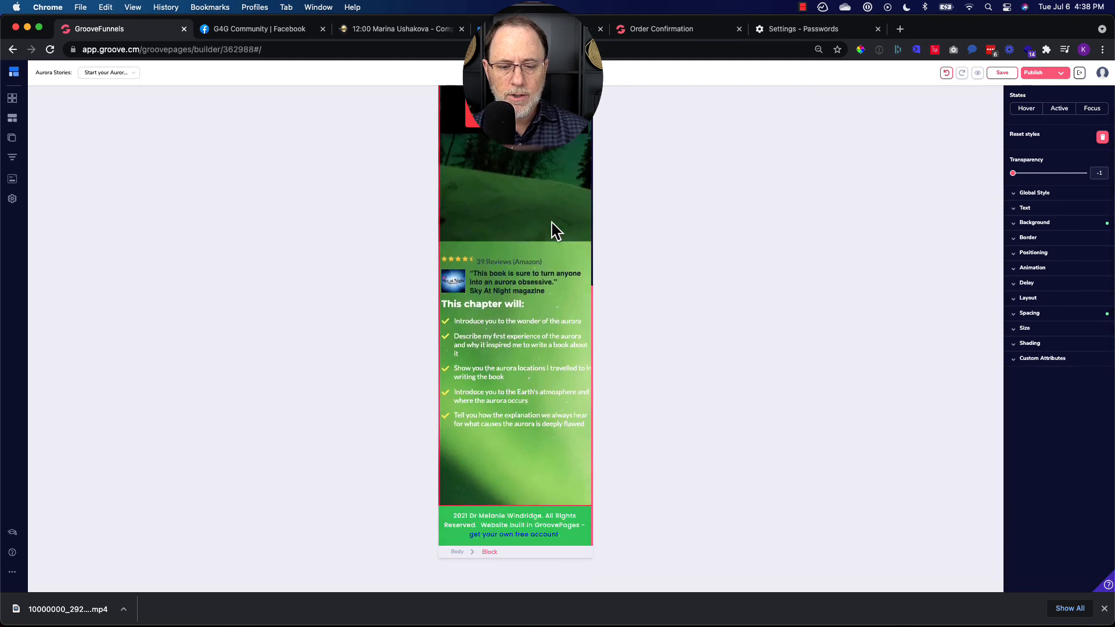
{"action": "scroll", "coordinate": [555, 231], "scroll_direction": "up", "scroll_amount": 2}
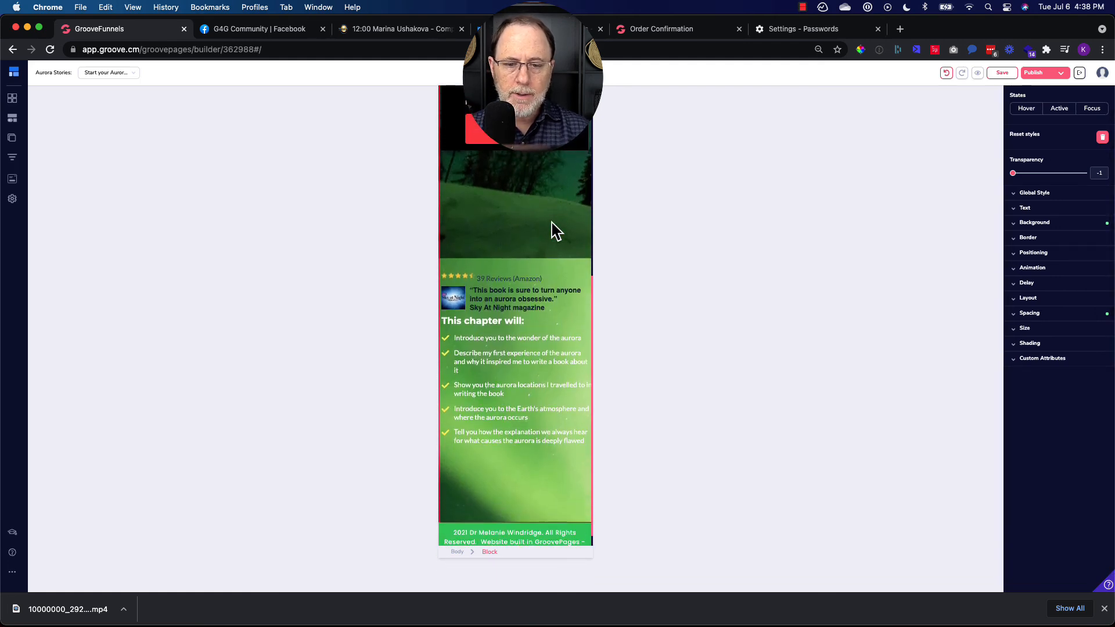
{"action": "scroll", "coordinate": [555, 231], "scroll_direction": "down", "scroll_amount": 2}
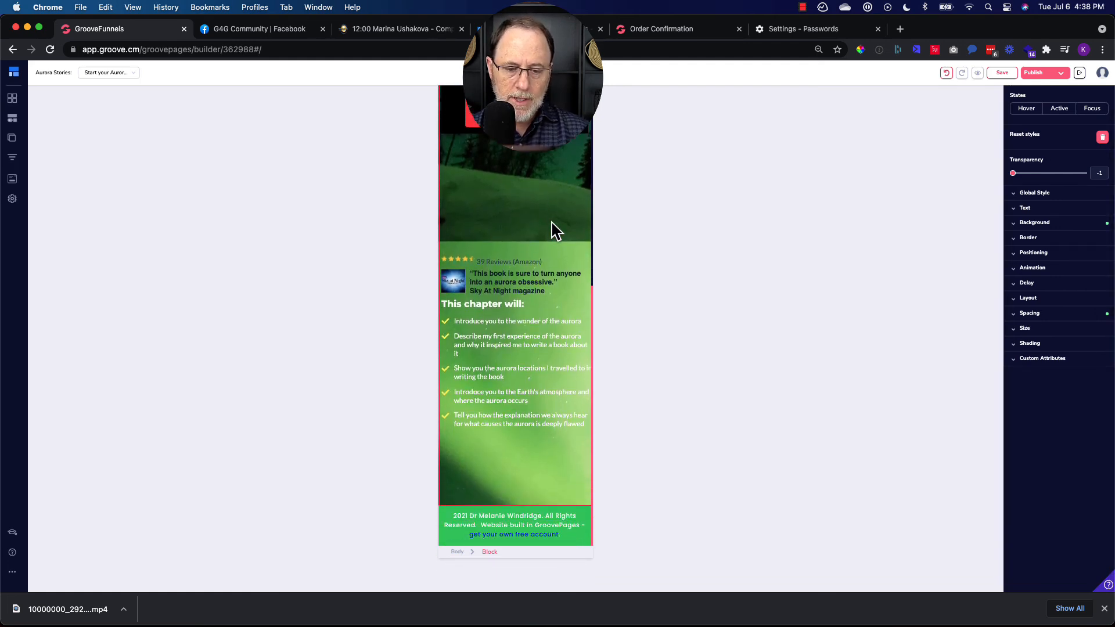
{"action": "scroll", "coordinate": [540, 276], "scroll_direction": "up", "scroll_amount": 3}
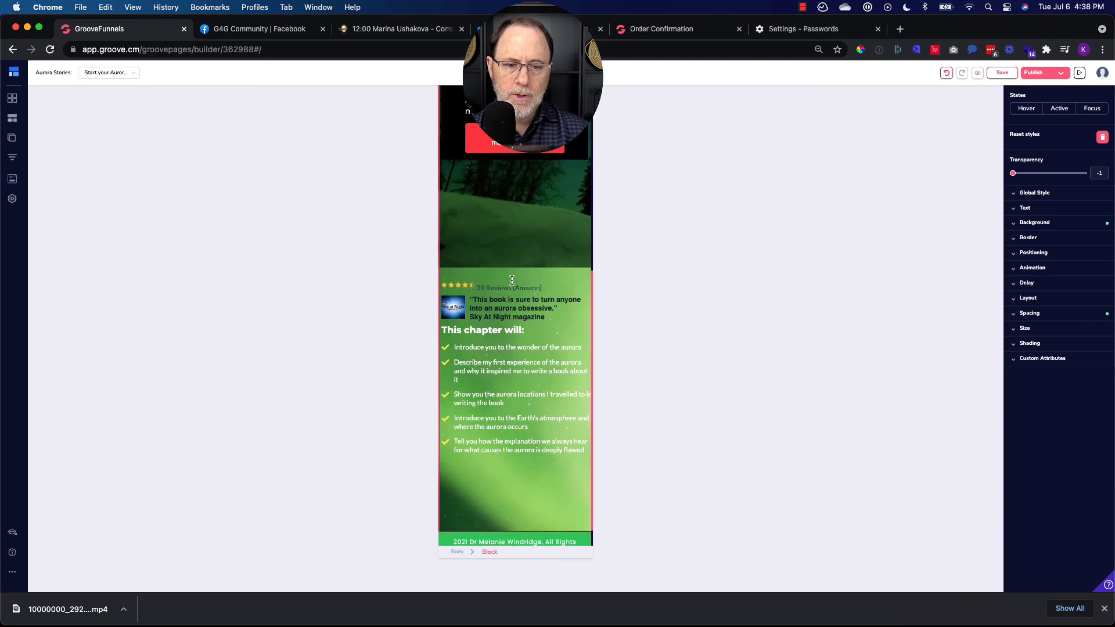
{"action": "scroll", "coordinate": [572, 270], "scroll_direction": "up", "scroll_amount": 10}
{"action": "scroll", "coordinate": [569, 253], "scroll_direction": "up", "scroll_amount": 10}
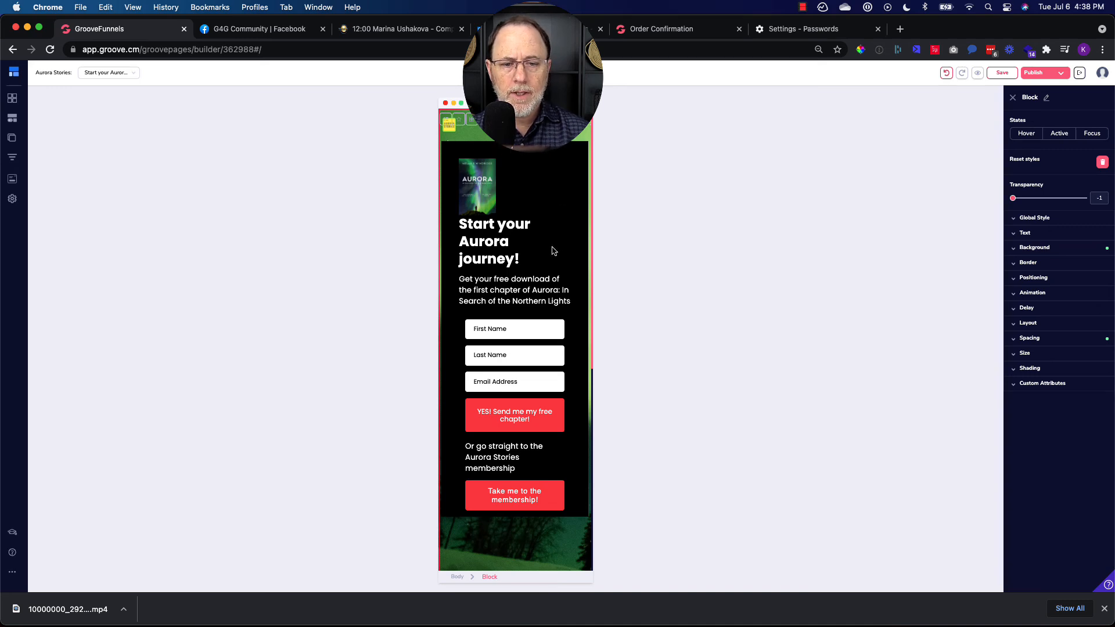
Centre the Aurora book cover in the mobile form by giving its container a vertical direction and centred secondary alignment.
{"action": "left_click", "coordinate": [511, 197]}
{"action": "left_click", "coordinate": [470, 190]}
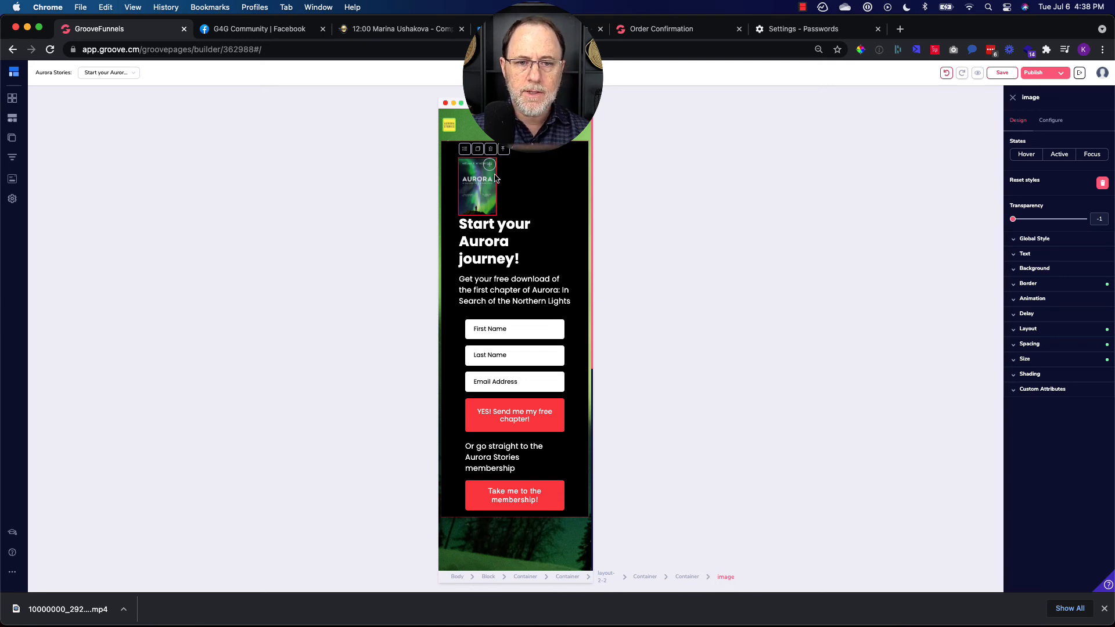
{"action": "left_click", "coordinate": [509, 158]}
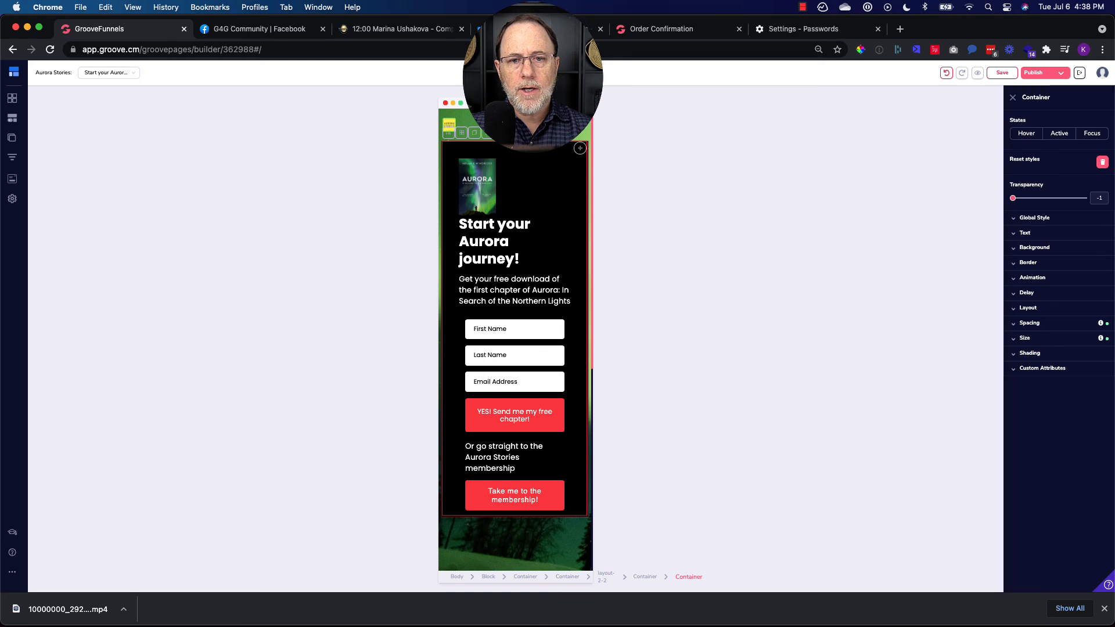
{"action": "left_click", "coordinate": [1043, 308]}
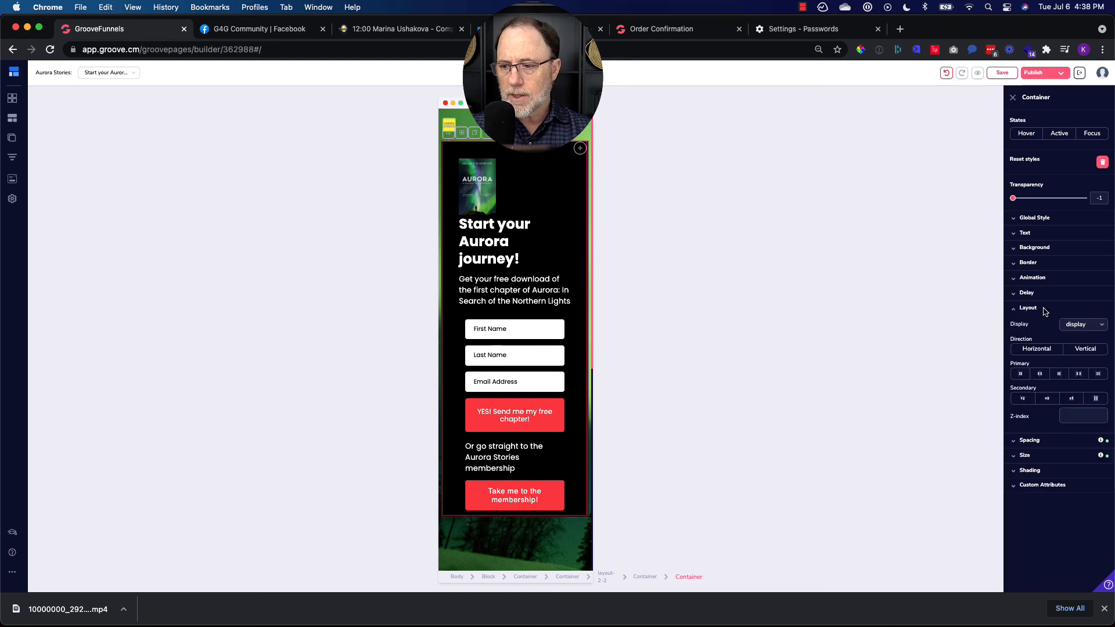
{"action": "left_click", "coordinate": [1087, 350]}
{"action": "left_click", "coordinate": [1047, 399]}
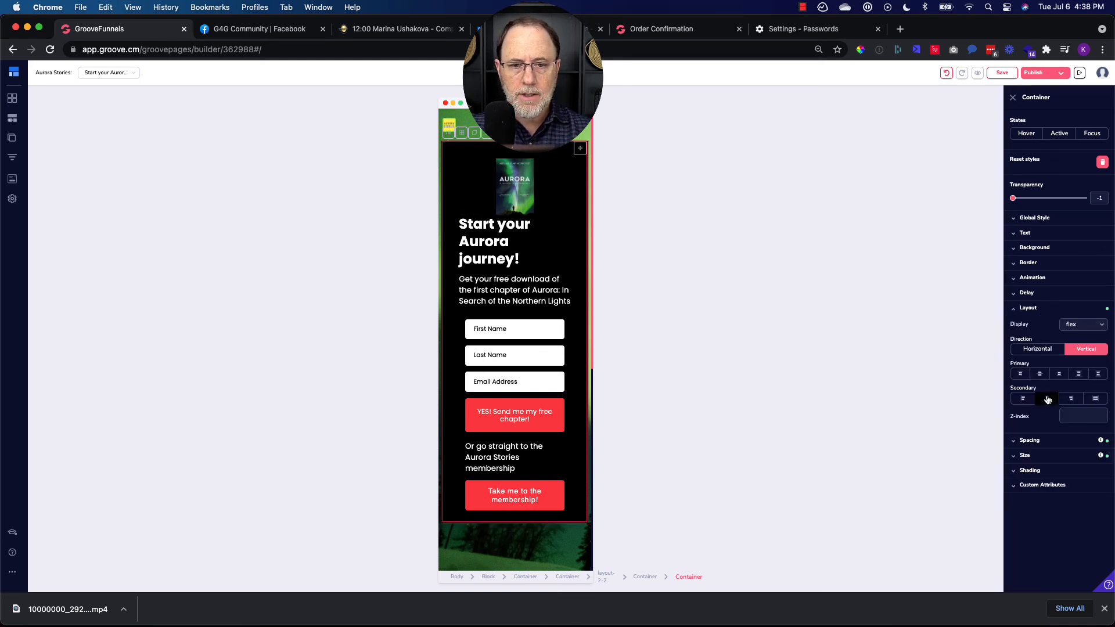
Centre the text of the "Start your Aurora journey!" heading and the "Or go straight to the Aurora Stories membership" line.
{"action": "left_click", "coordinate": [541, 247]}
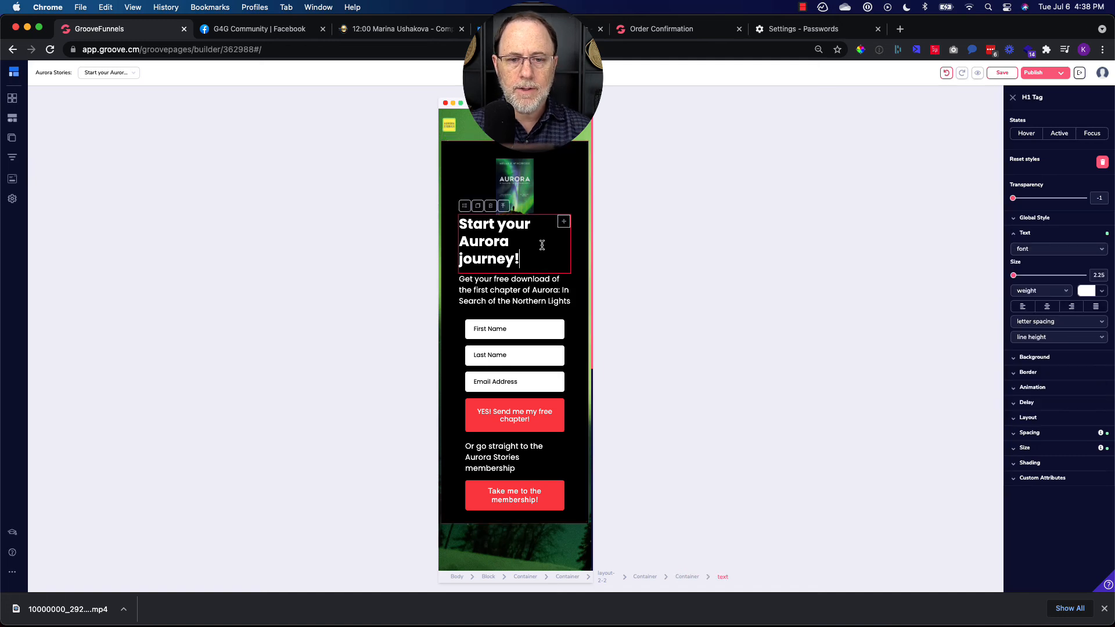
{"action": "left_click", "coordinate": [1047, 307]}
{"action": "scroll", "coordinate": [559, 299], "scroll_direction": "down", "scroll_amount": 4}
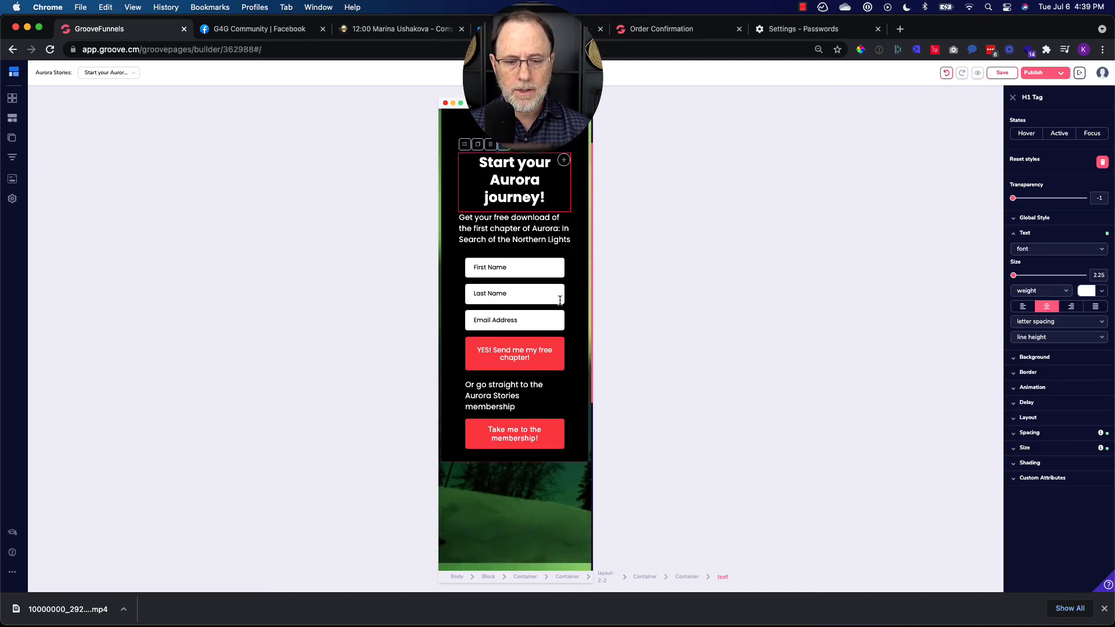
{"action": "left_click", "coordinate": [499, 328]}
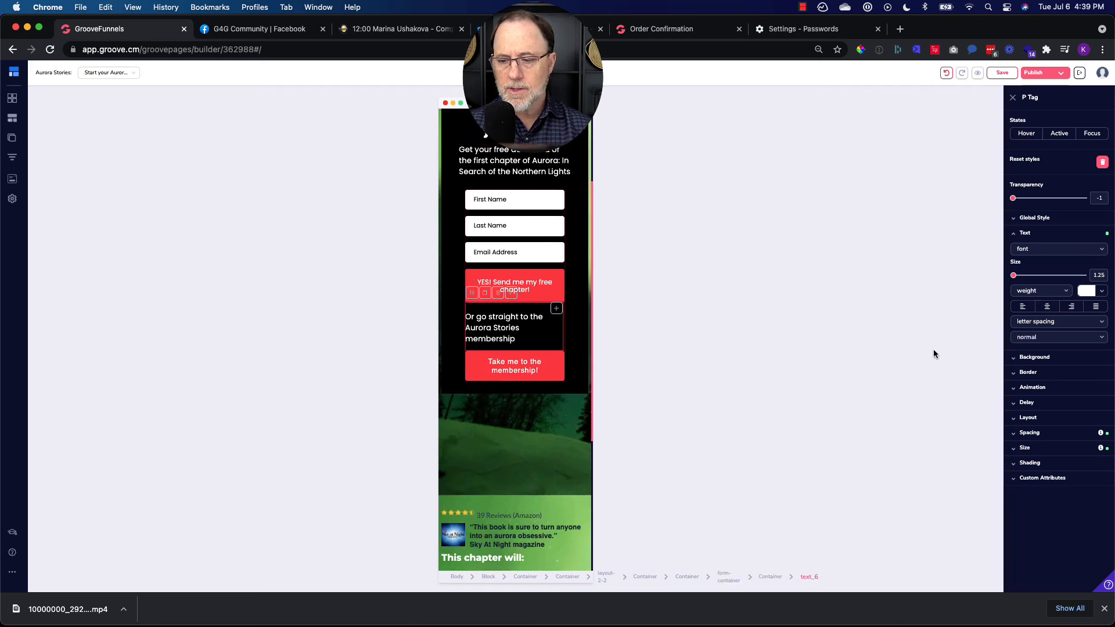
{"action": "left_click", "coordinate": [1047, 307]}
Set the top padding of the container holding the reviews and checklist to 0.
{"action": "scroll", "coordinate": [529, 347], "scroll_direction": "down", "scroll_amount": 1}
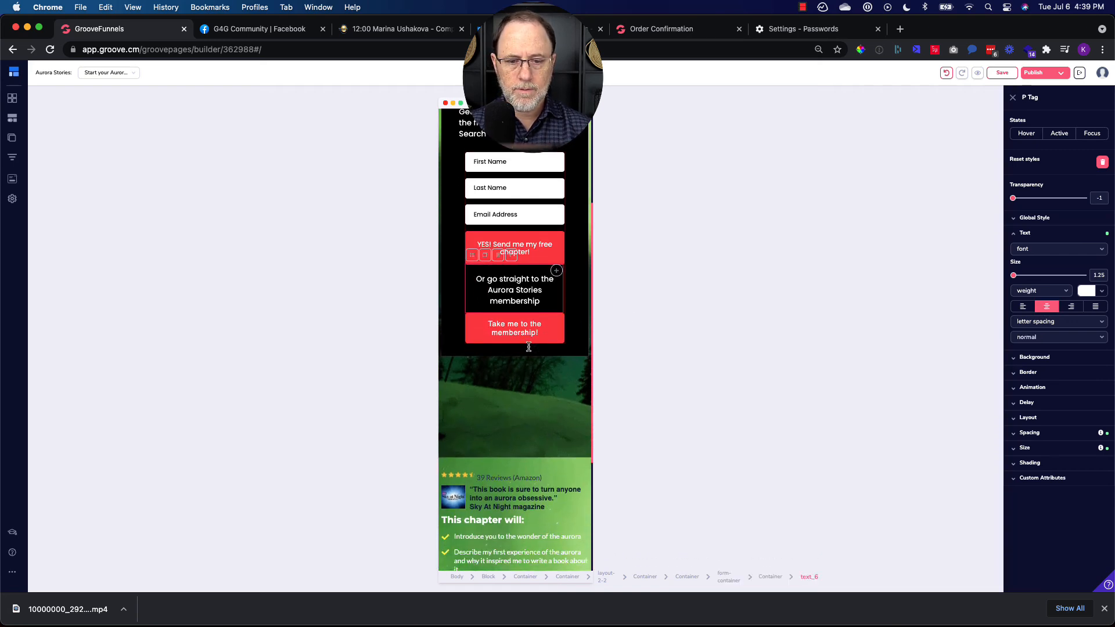
{"action": "scroll", "coordinate": [529, 346], "scroll_direction": "down", "scroll_amount": 4}
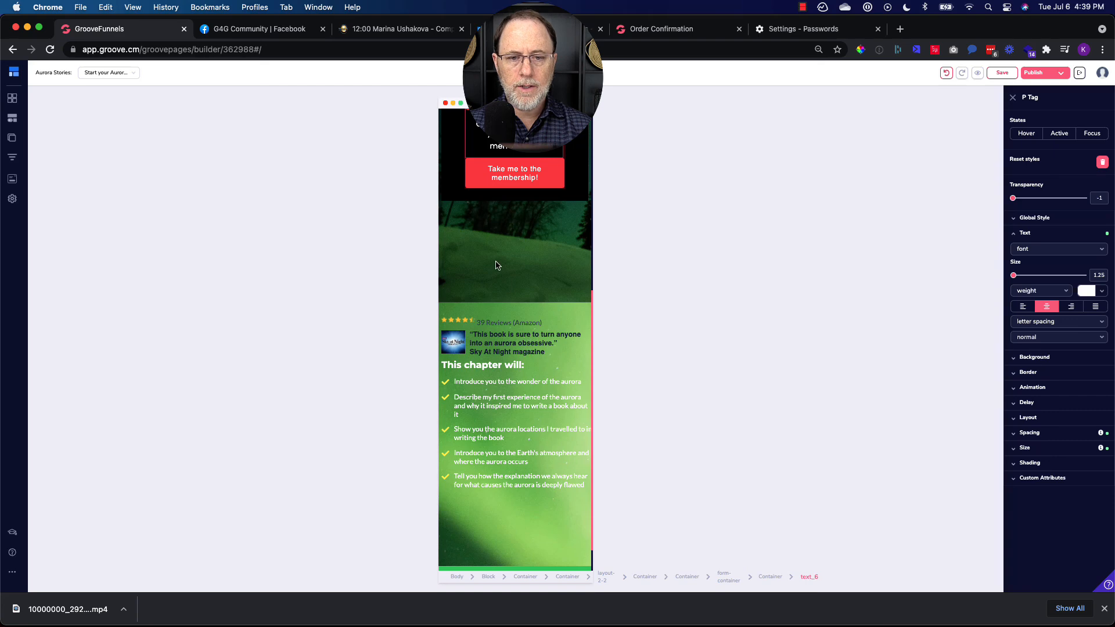
{"action": "left_click", "coordinate": [497, 266]}
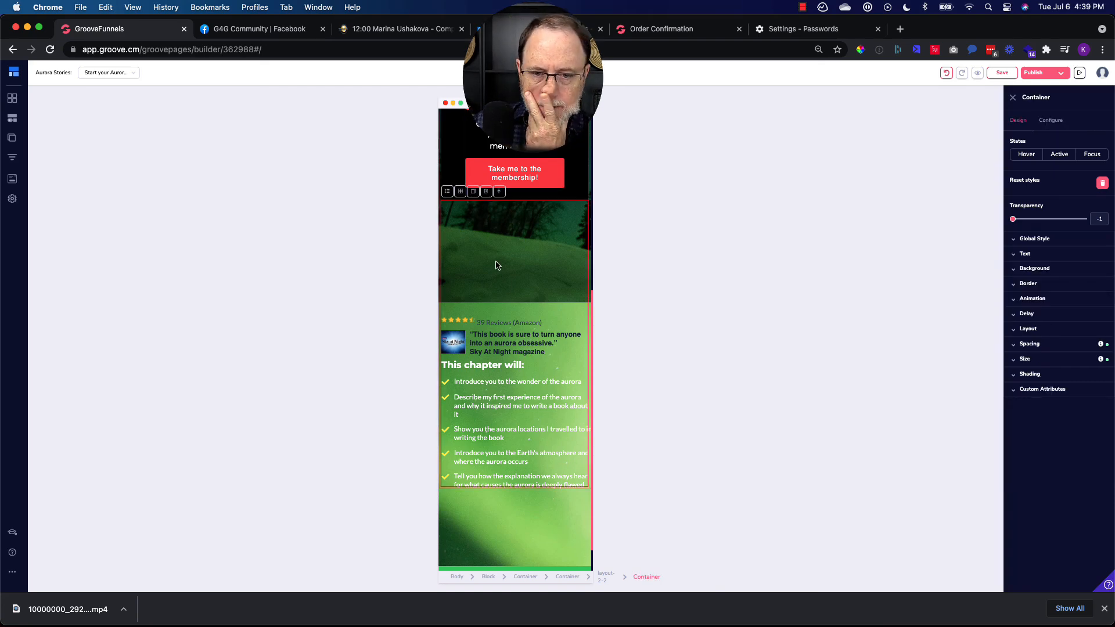
{"action": "left_click", "coordinate": [1045, 347]}
{"action": "left_click", "coordinate": [1059, 376]}
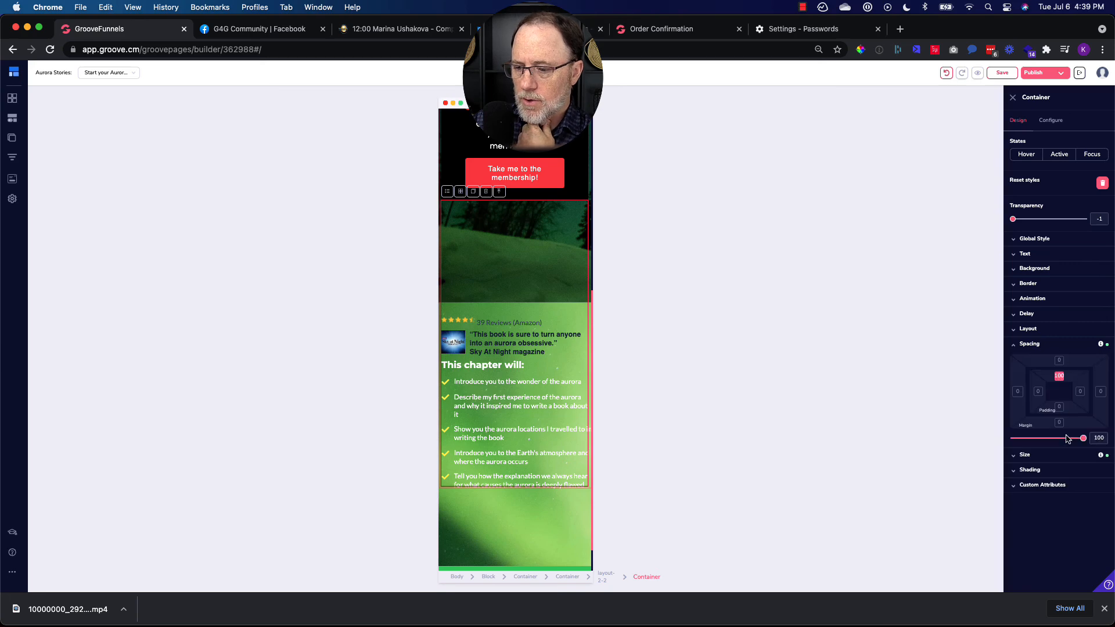
{"action": "left_click_drag", "start_coordinate": [1084, 439], "coordinate": [958, 449]}
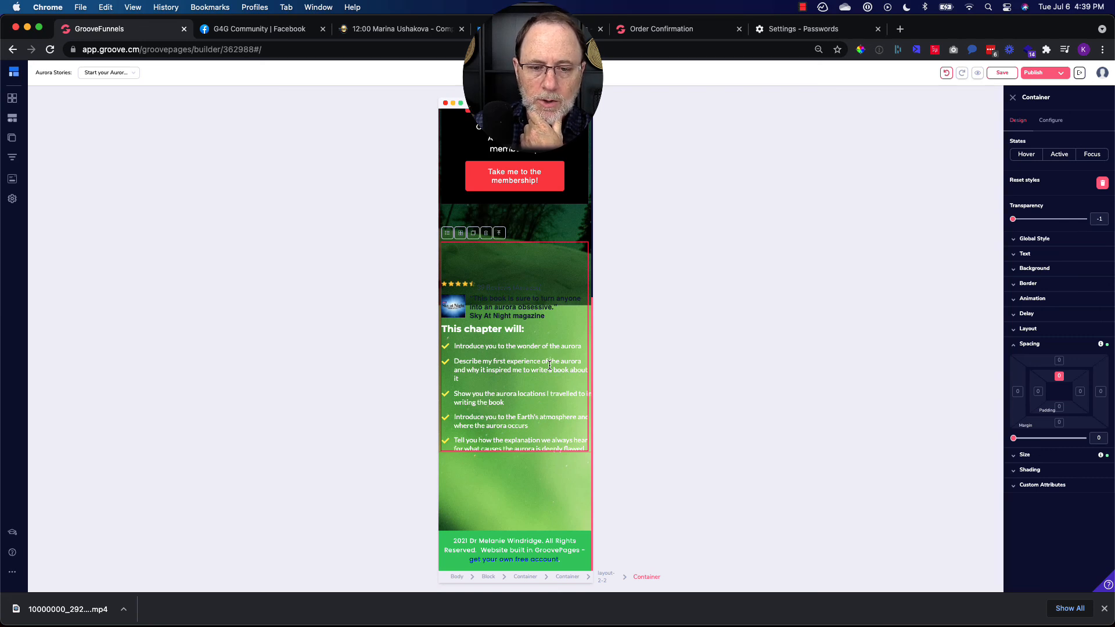
Set the star-rating row's top padding to 0.
{"action": "left_click", "coordinate": [552, 218]}
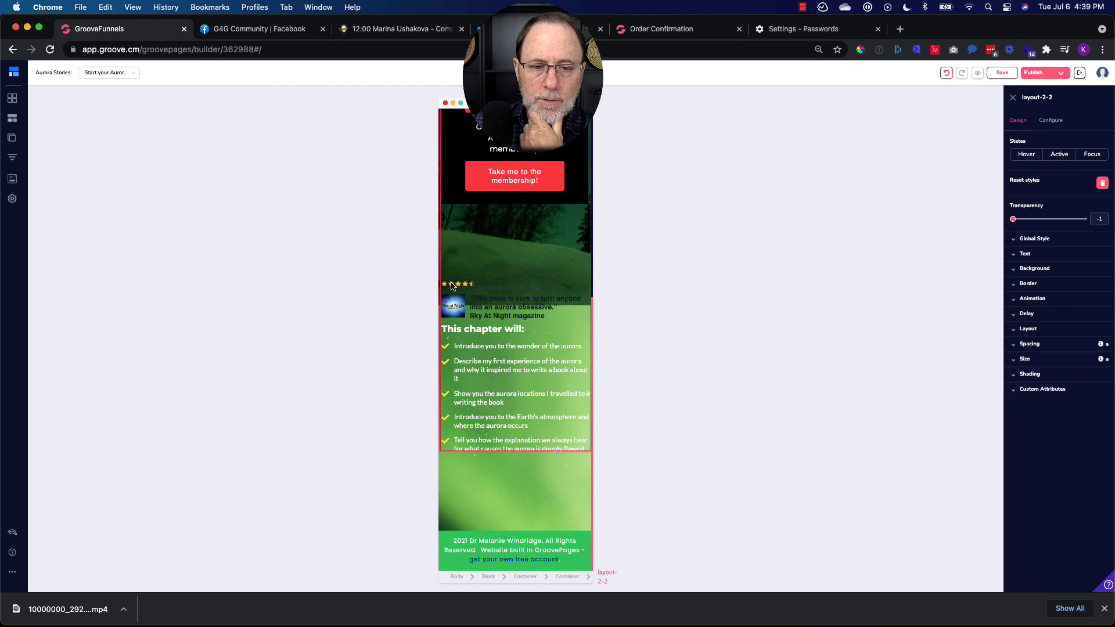
{"action": "left_click", "coordinate": [491, 278]}
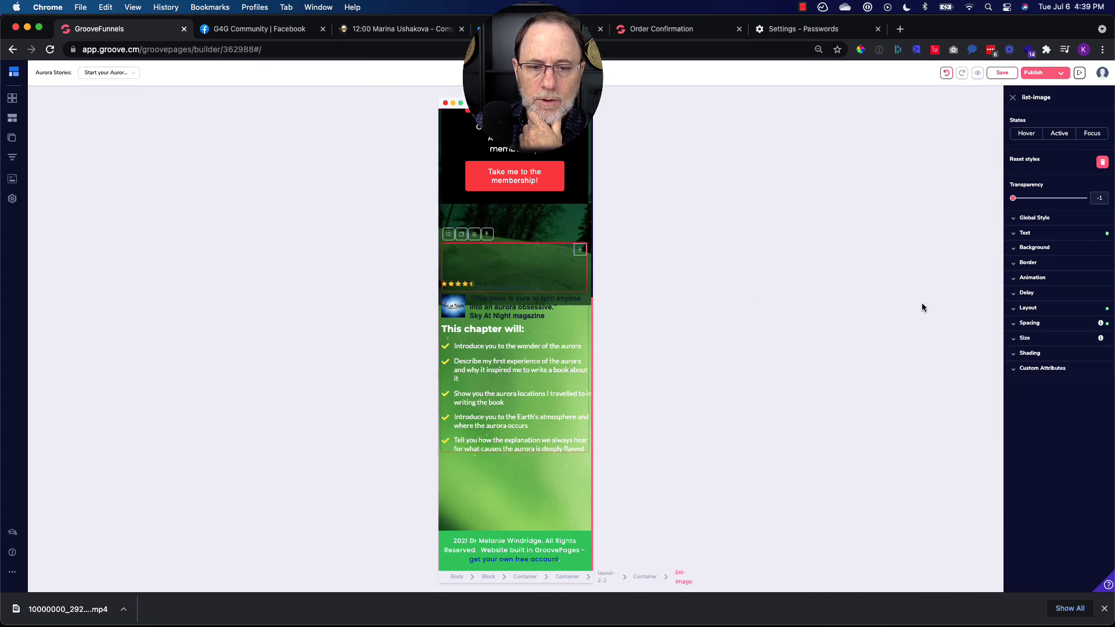
{"action": "left_click", "coordinate": [1044, 325]}
{"action": "left_click", "coordinate": [1059, 355]}
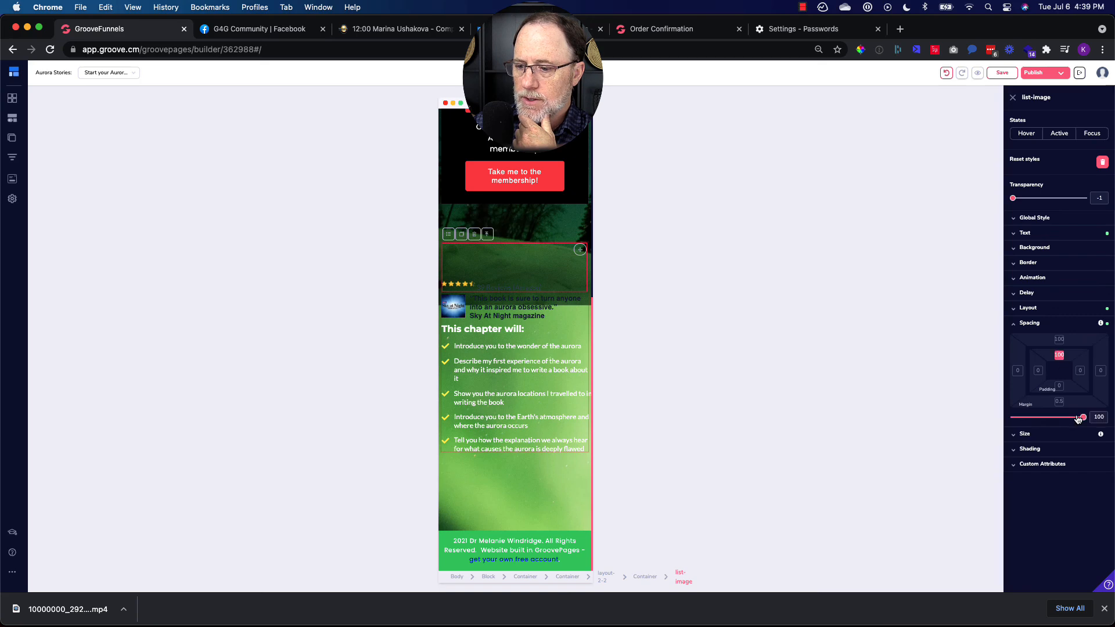
{"action": "left_click_drag", "start_coordinate": [1083, 417], "coordinate": [975, 433]}
Try the star-rating row's top margin at 0 and at 18, and check the mobile page from the form to the footer.
{"action": "left_click", "coordinate": [1059, 339]}
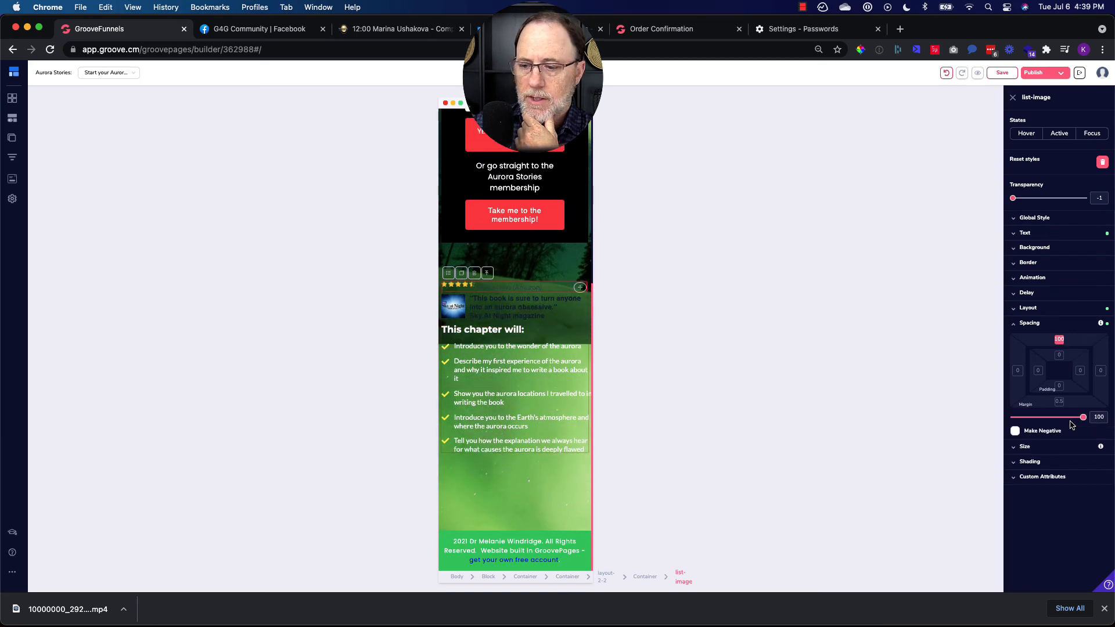
{"action": "left_click_drag", "start_coordinate": [1084, 420], "coordinate": [983, 428]}
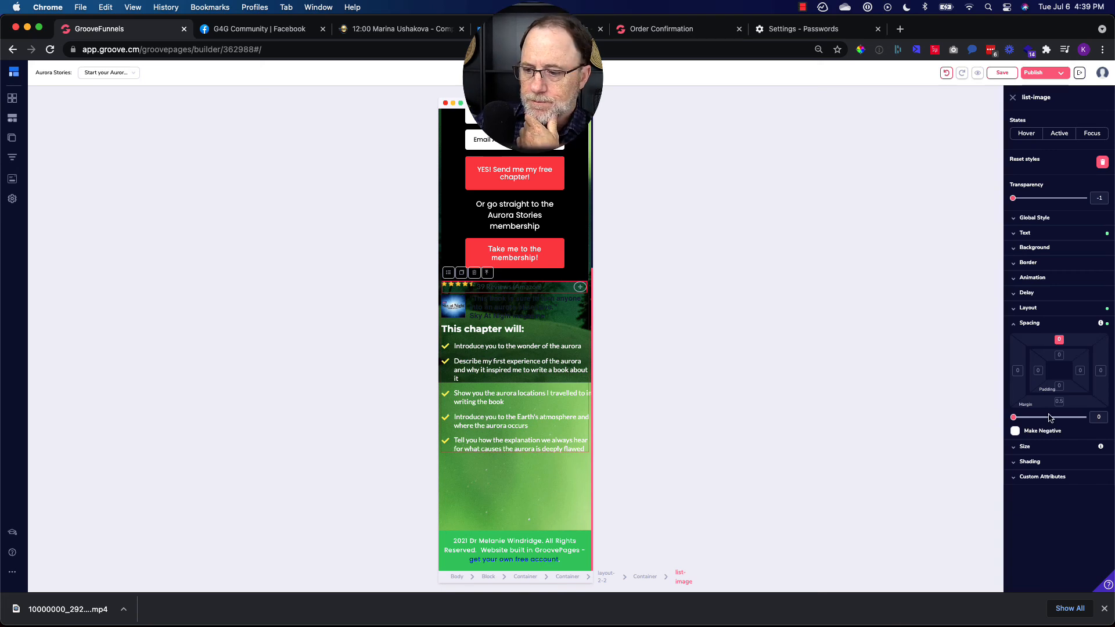
{"action": "left_click_drag", "start_coordinate": [1013, 420], "coordinate": [1027, 420]}
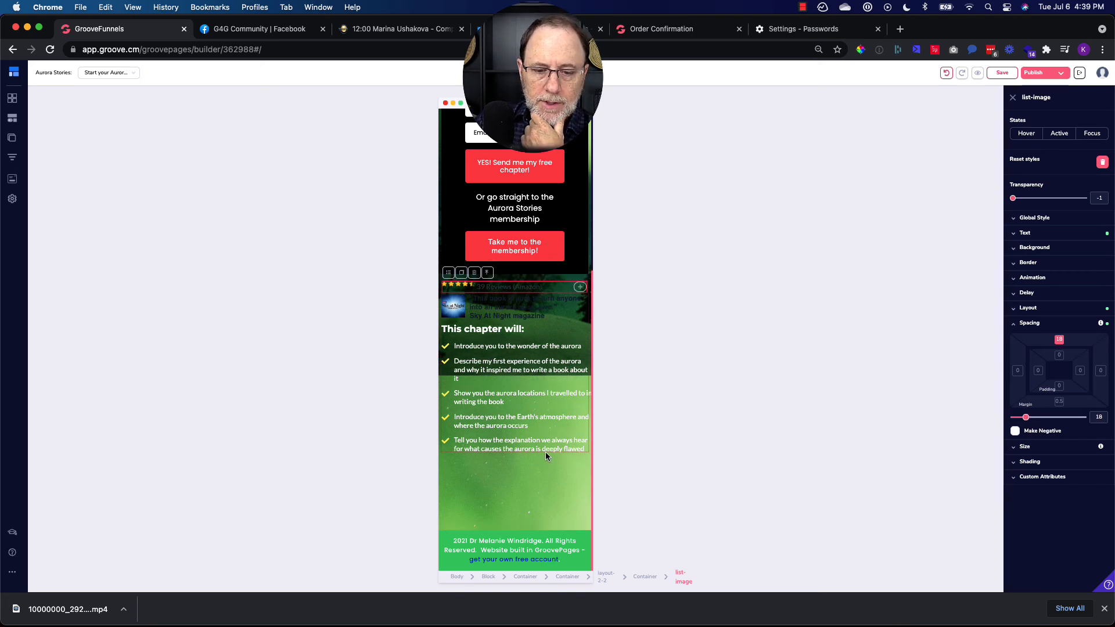
{"action": "scroll", "coordinate": [544, 336], "scroll_direction": "up", "scroll_amount": 5}
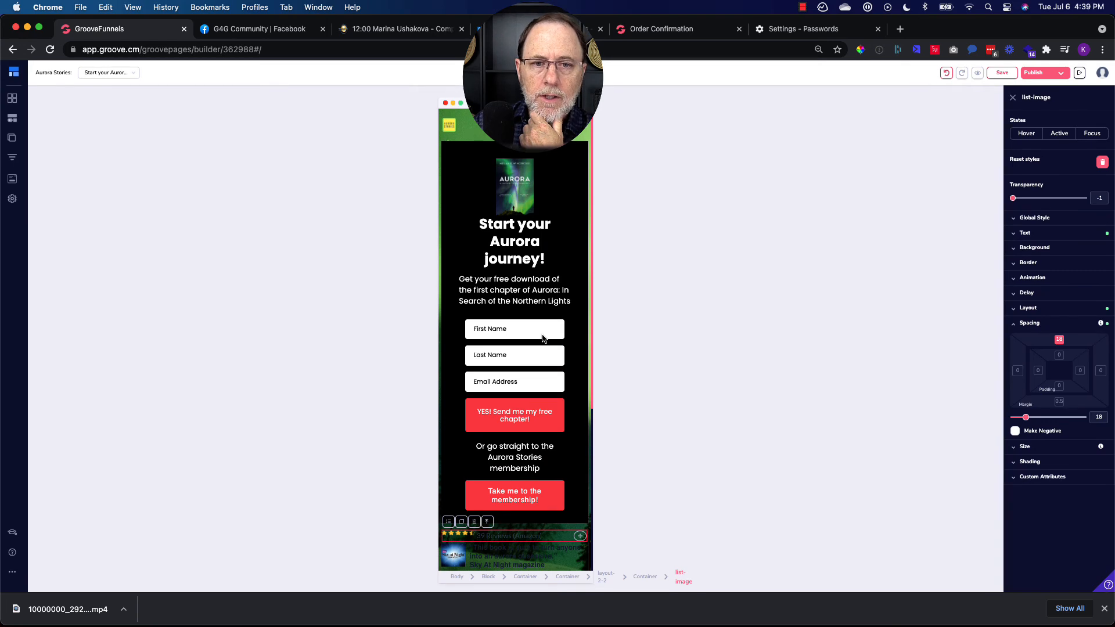
{"action": "scroll", "coordinate": [543, 338], "scroll_direction": "down", "scroll_amount": 8}
{"action": "scroll", "coordinate": [543, 335], "scroll_direction": "up", "scroll_amount": 2}
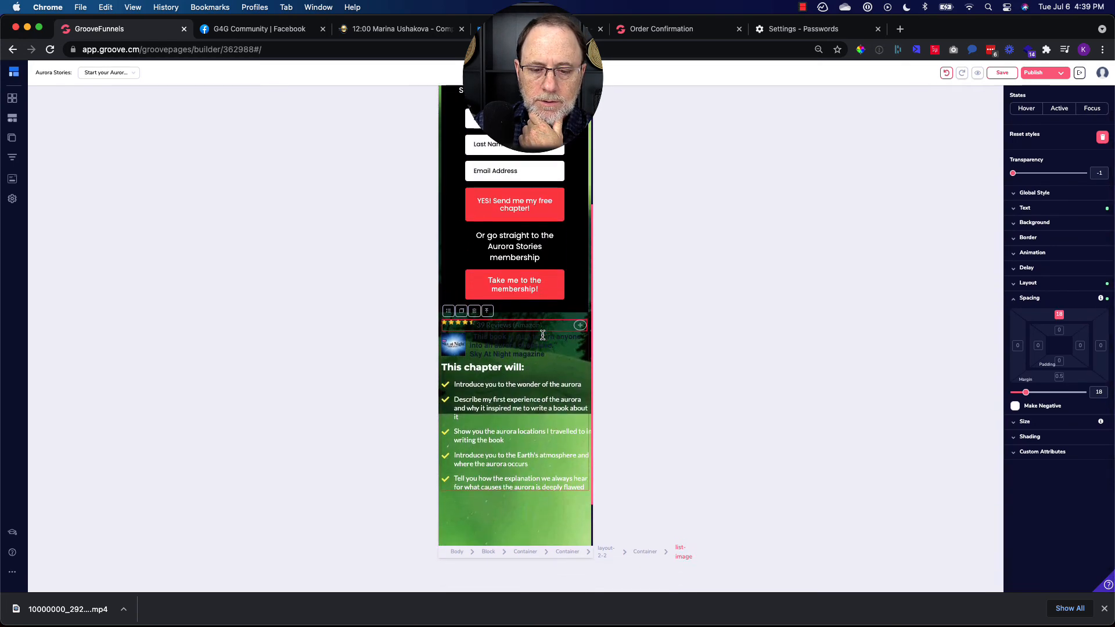
{"action": "scroll", "coordinate": [543, 313], "scroll_direction": "down", "scroll_amount": 2}
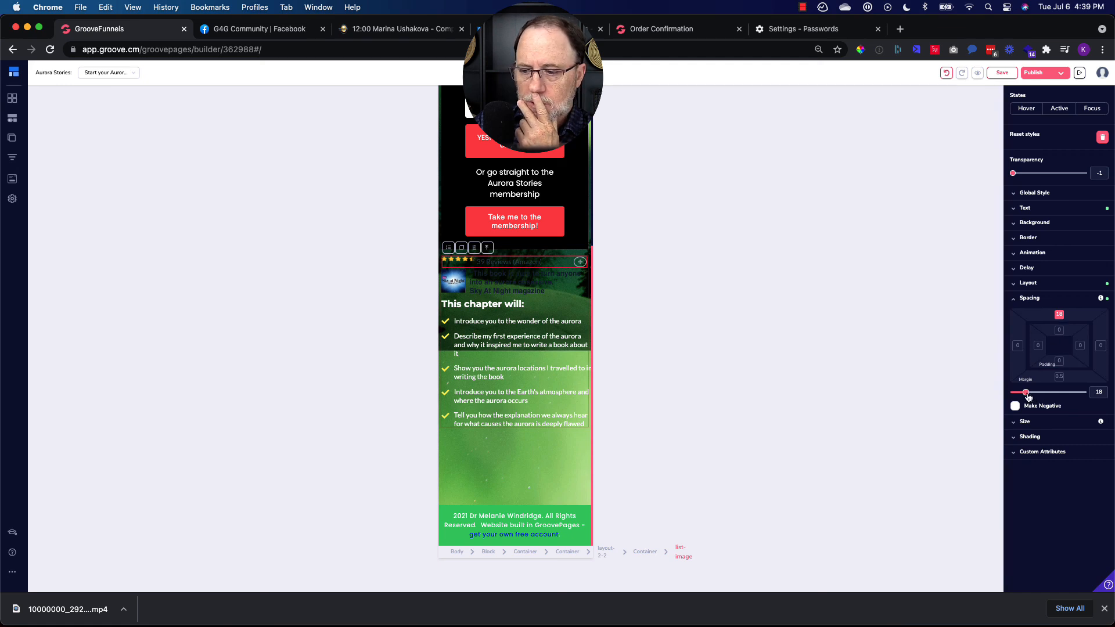
Restore the star-rating row's top margin and top padding to 100 and reopen its spacing settings.
{"action": "left_click_drag", "start_coordinate": [1025, 393], "coordinate": [1111, 400]}
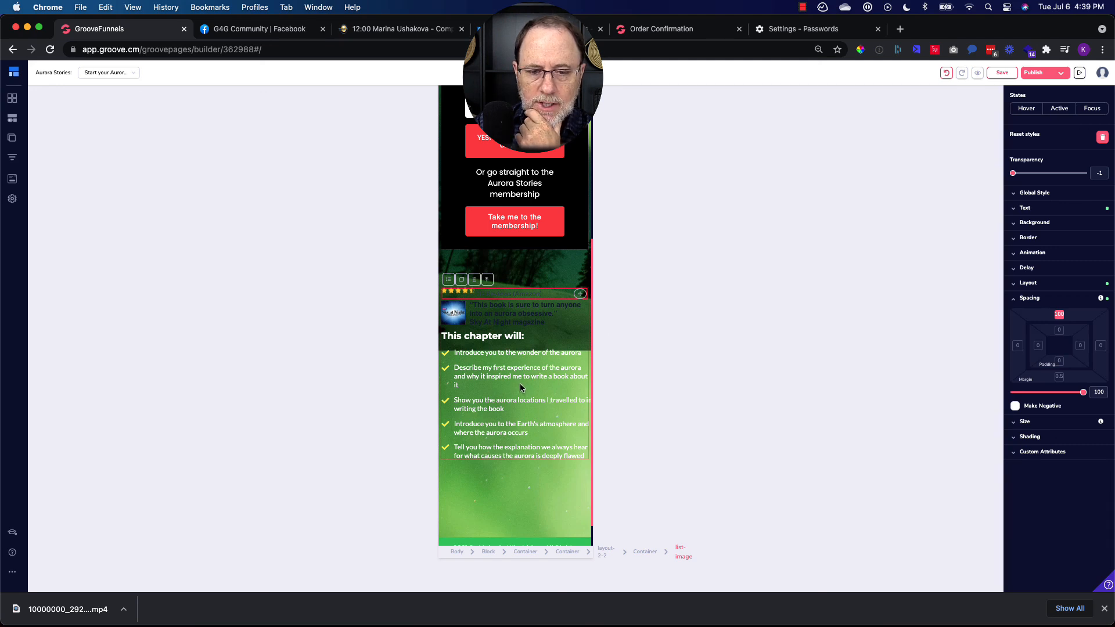
{"action": "left_click", "coordinate": [1059, 332]}
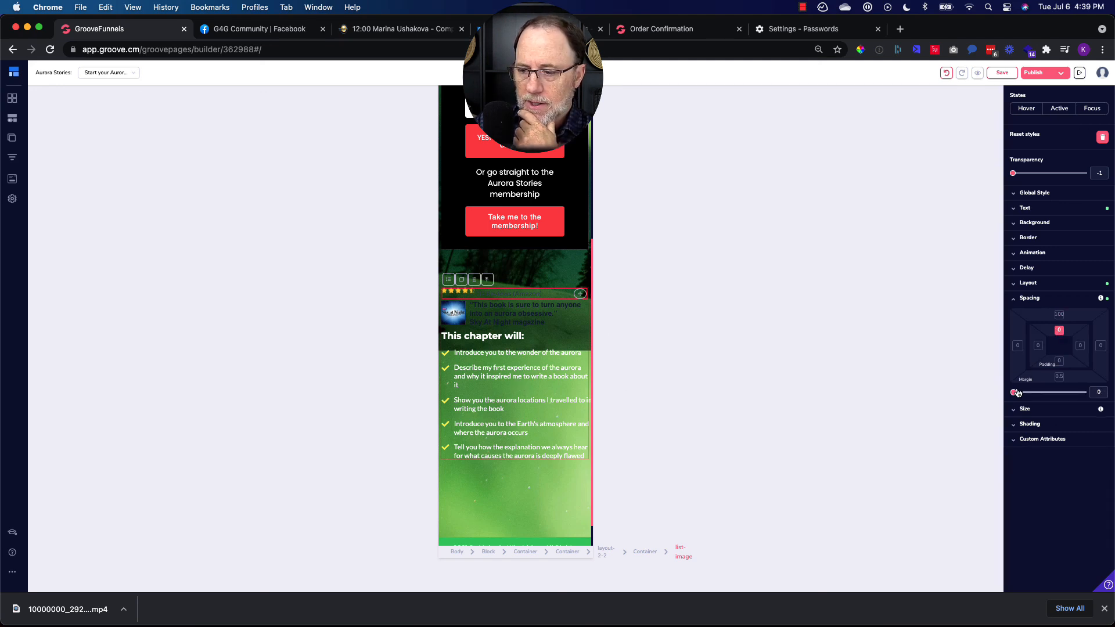
{"action": "left_click_drag", "start_coordinate": [1016, 393], "coordinate": [1091, 393]}
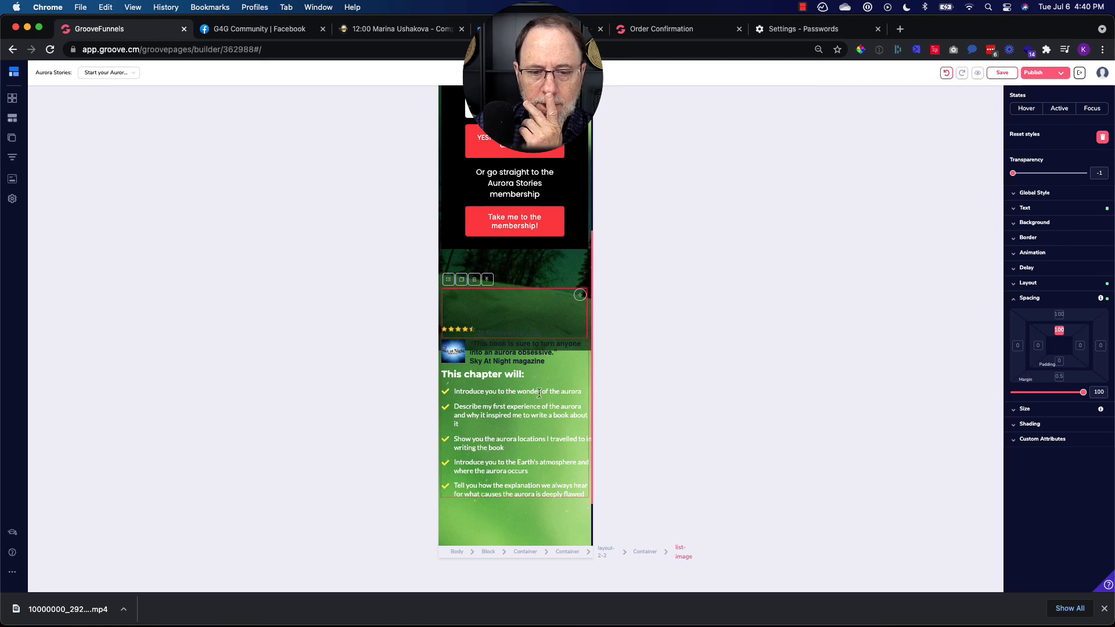
{"action": "left_click", "coordinate": [480, 332]}
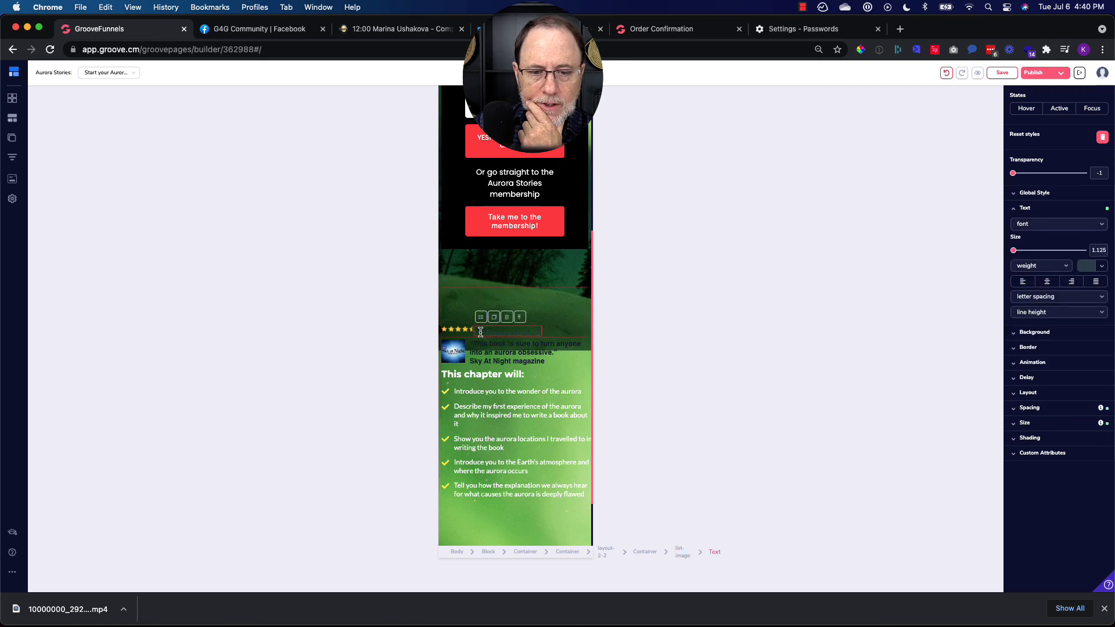
{"action": "left_click", "coordinate": [519, 316]}
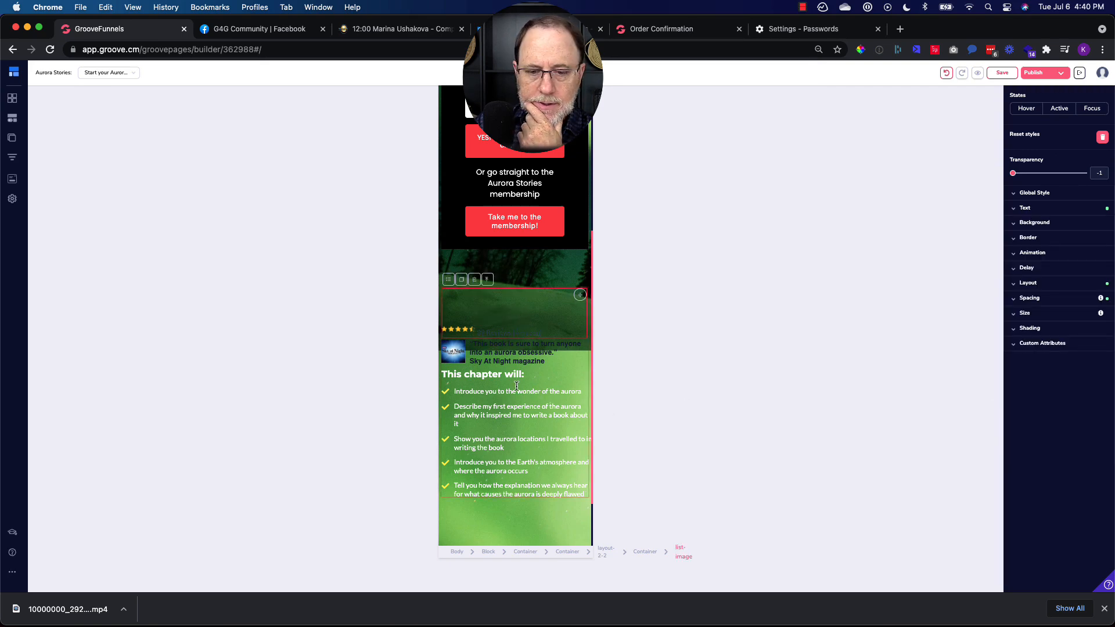
{"action": "left_click", "coordinate": [1029, 298]}
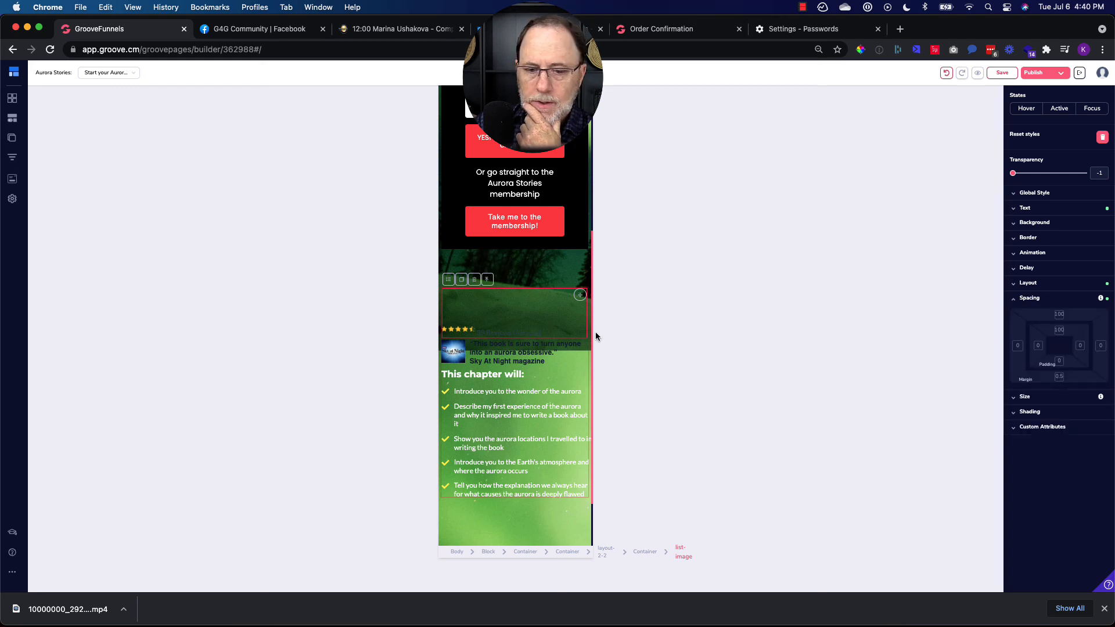
Try a top margin of 6 on the black signup form container, reset it to 0, and set its bottom margin to 7.
{"action": "left_click", "coordinate": [539, 273]}
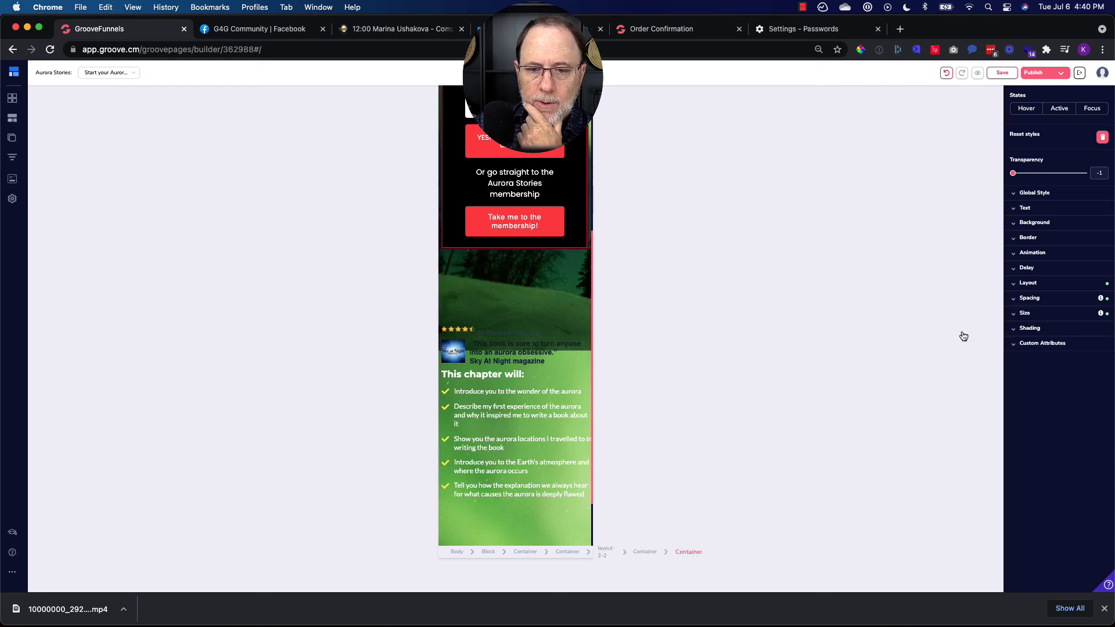
{"action": "left_click", "coordinate": [1052, 299]}
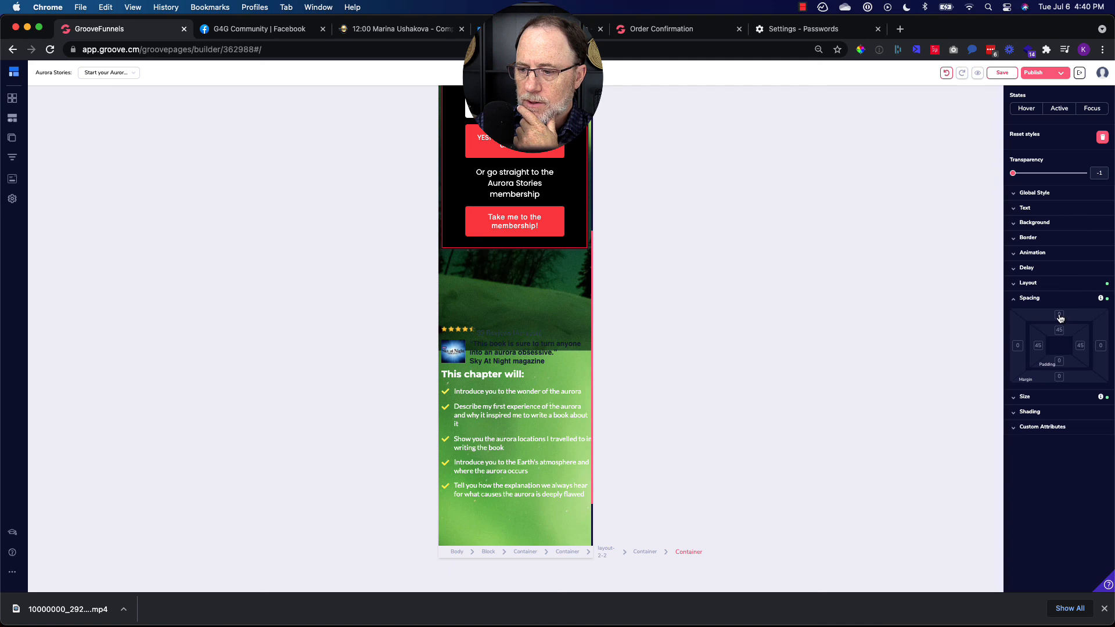
{"action": "left_click", "coordinate": [1059, 315]}
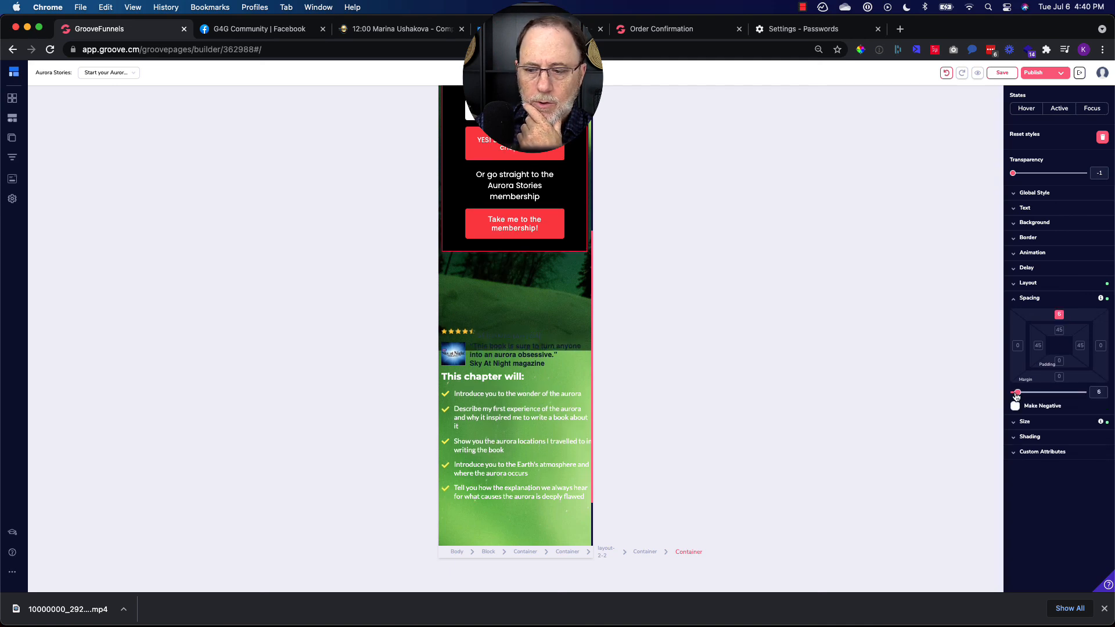
{"action": "left_click", "coordinate": [1061, 334]}
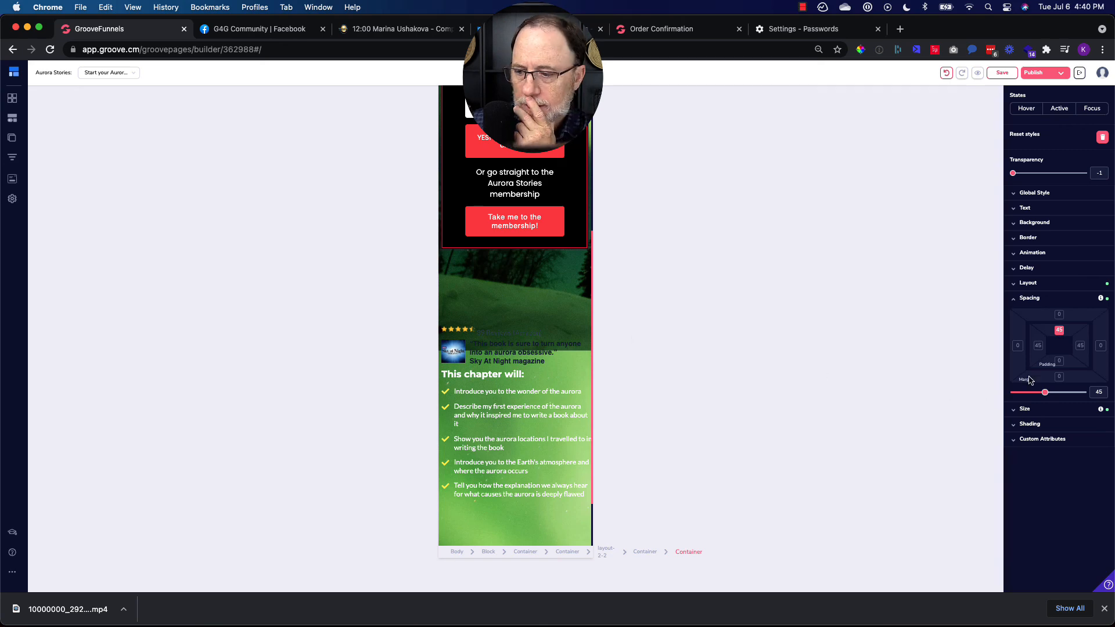
{"action": "left_click", "coordinate": [1059, 377]}
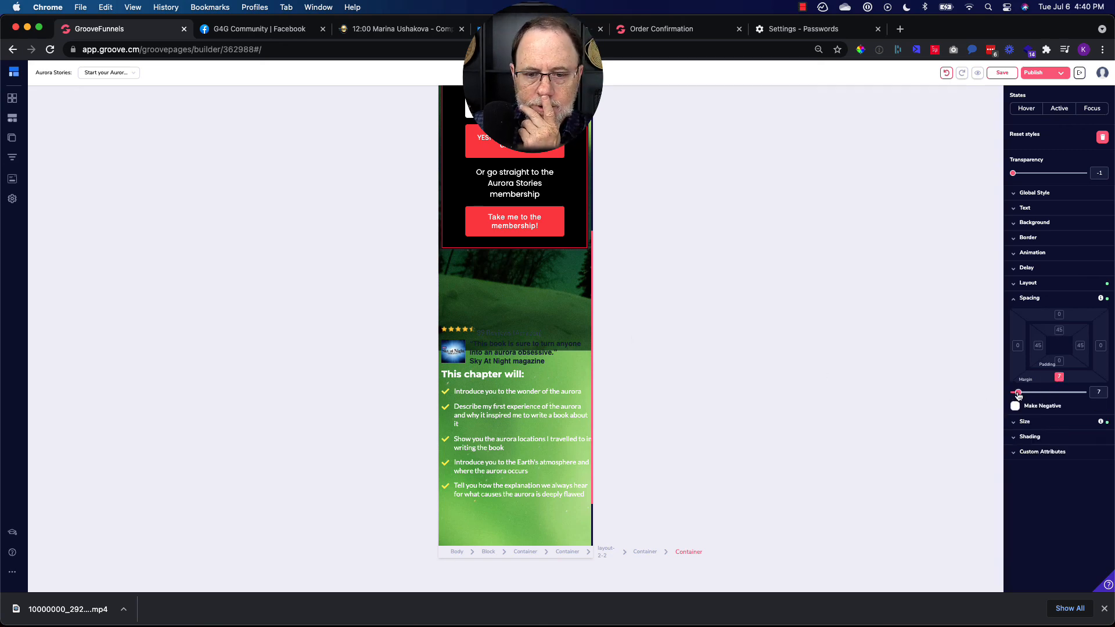
Check the reviews column in the desktop layout by selecting the reviews text, its column container and the star image.
{"action": "left_click", "coordinate": [497, 330]}
{"action": "left_click", "coordinate": [499, 73]}
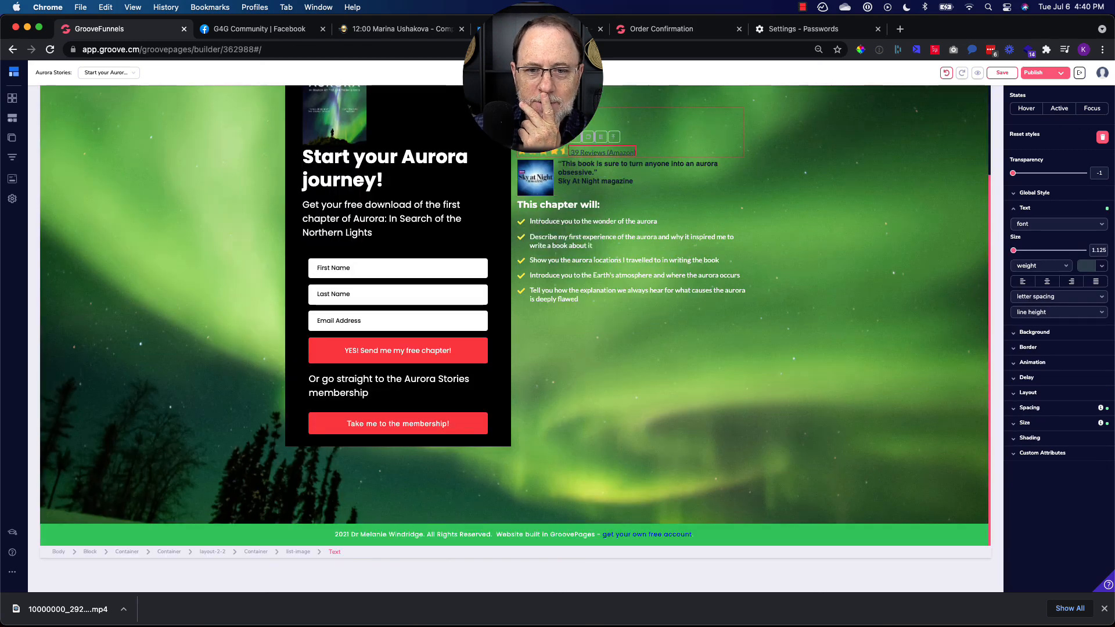
{"action": "scroll", "coordinate": [628, 256], "scroll_direction": "up", "scroll_amount": 2}
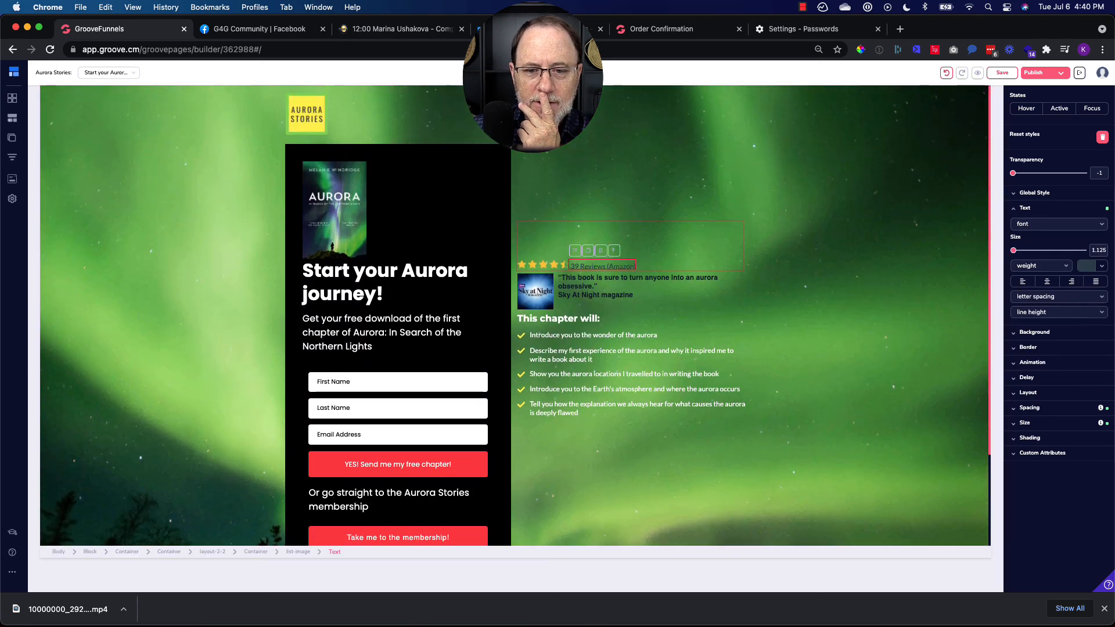
{"action": "left_click", "coordinate": [570, 183]}
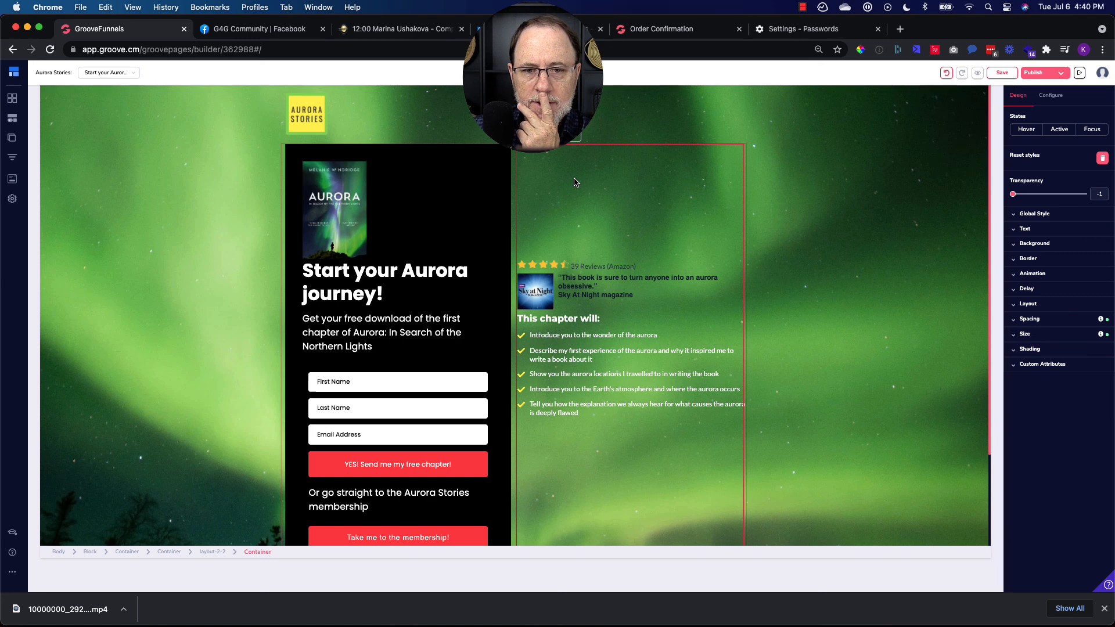
{"action": "left_click", "coordinate": [561, 265]}
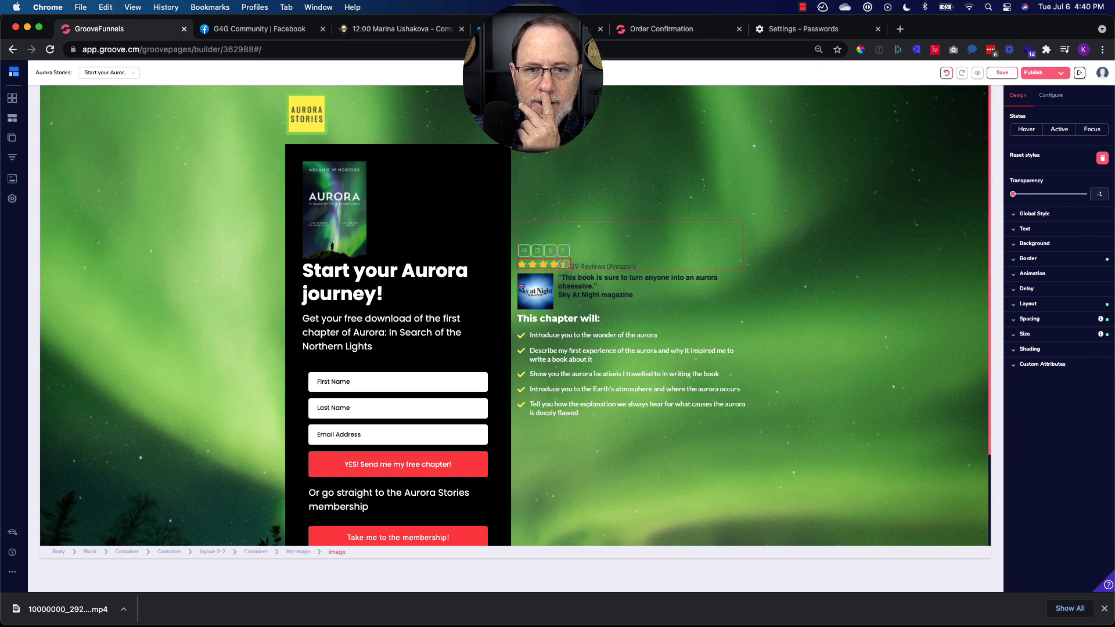
Examine the signup form, star rating and checklist in the narrow phone layout and in the wider phone layout.
{"action": "left_click", "coordinate": [556, 72]}
{"action": "scroll", "coordinate": [546, 356], "scroll_direction": "down", "scroll_amount": 2}
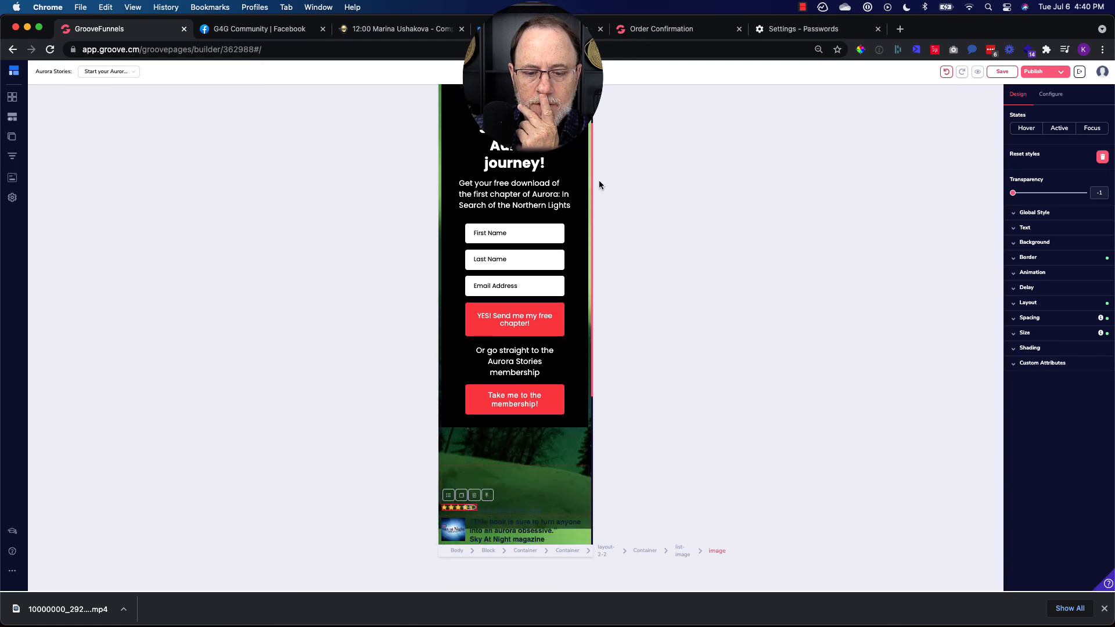
{"action": "scroll", "coordinate": [583, 314], "scroll_direction": "down", "scroll_amount": 4}
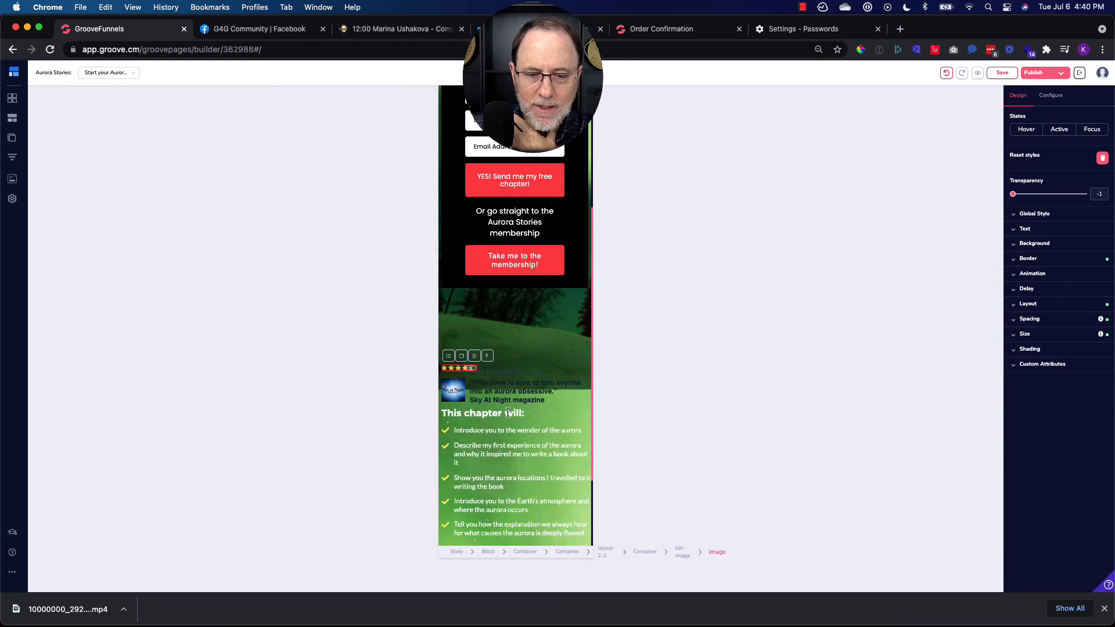
{"action": "scroll", "coordinate": [502, 397], "scroll_direction": "up", "scroll_amount": 6}
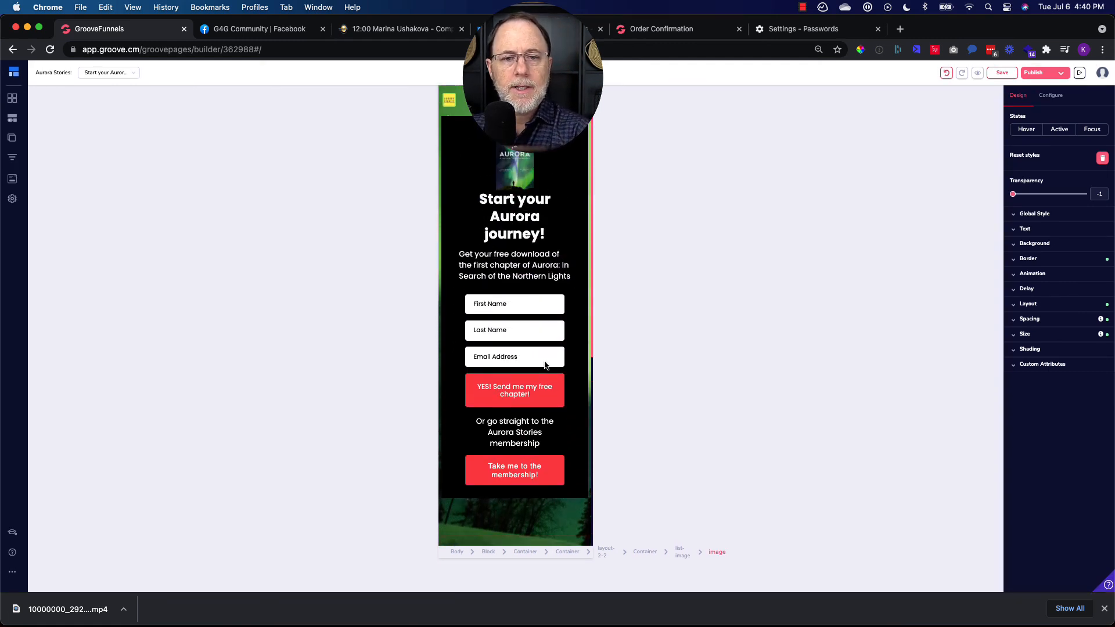
{"action": "left_click", "coordinate": [541, 73]}
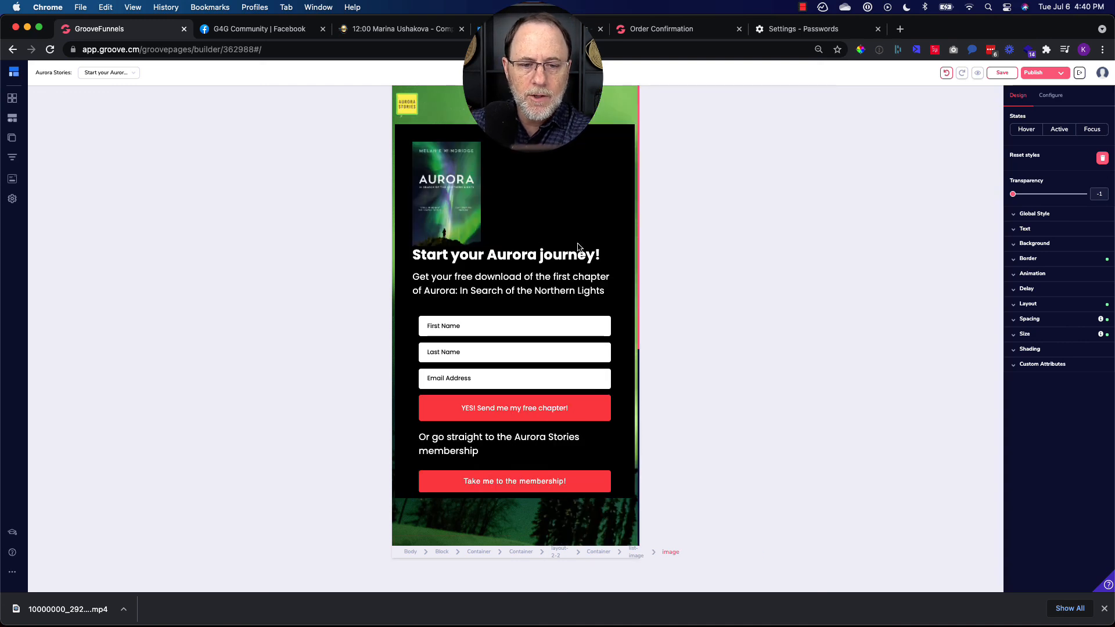
{"action": "scroll", "coordinate": [578, 247], "scroll_direction": "down", "scroll_amount": 10}
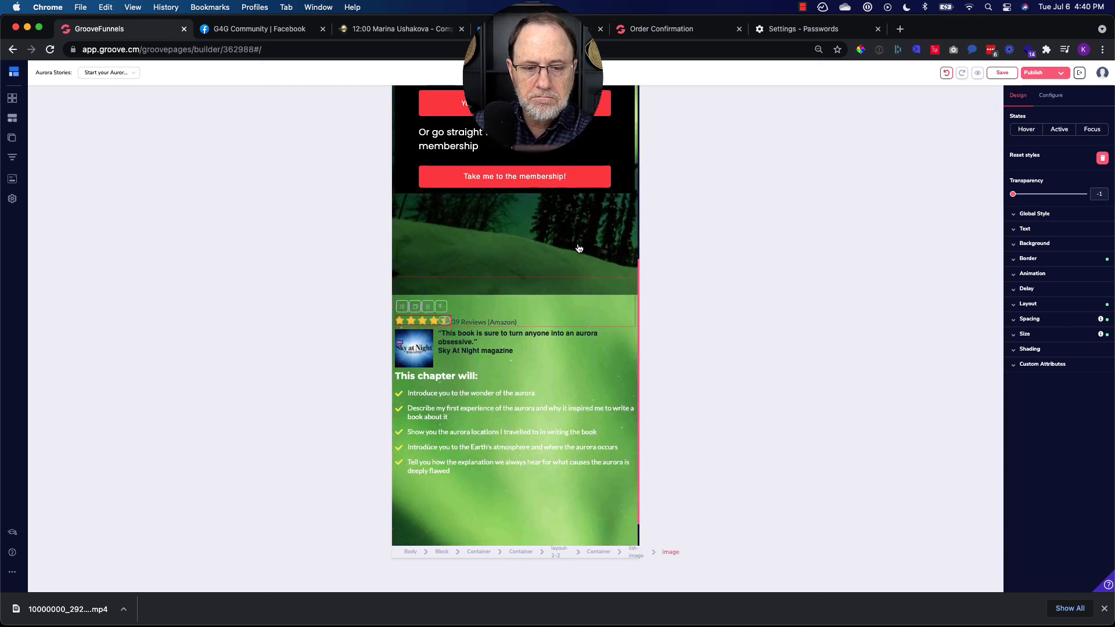
{"action": "scroll", "coordinate": [578, 247], "scroll_direction": "up", "scroll_amount": 1}
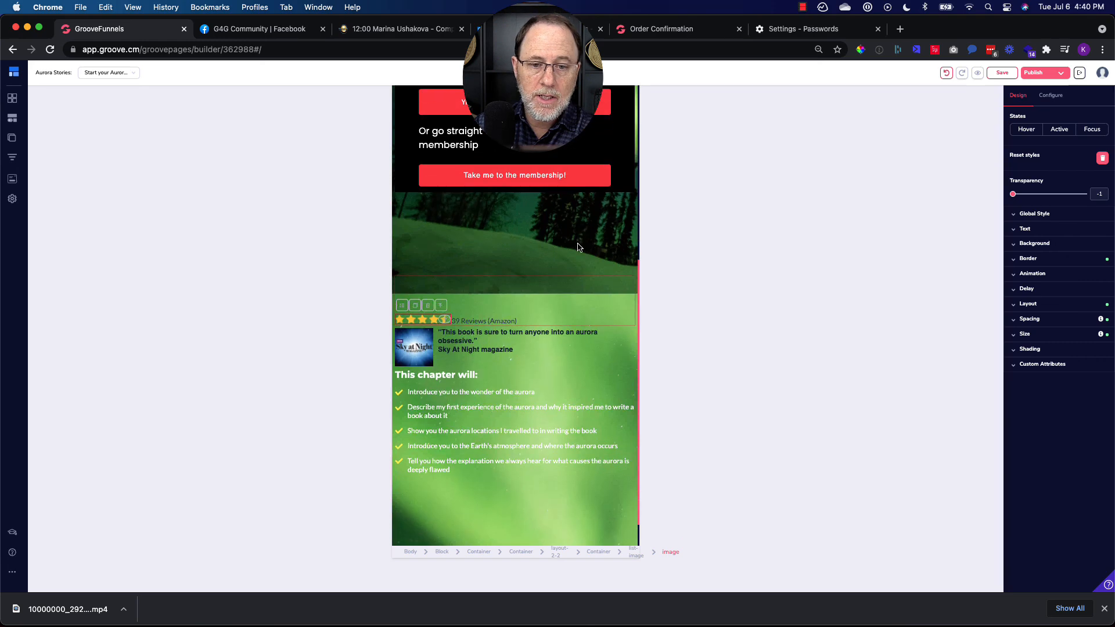
{"action": "scroll", "coordinate": [552, 331], "scroll_direction": "up", "scroll_amount": 9}
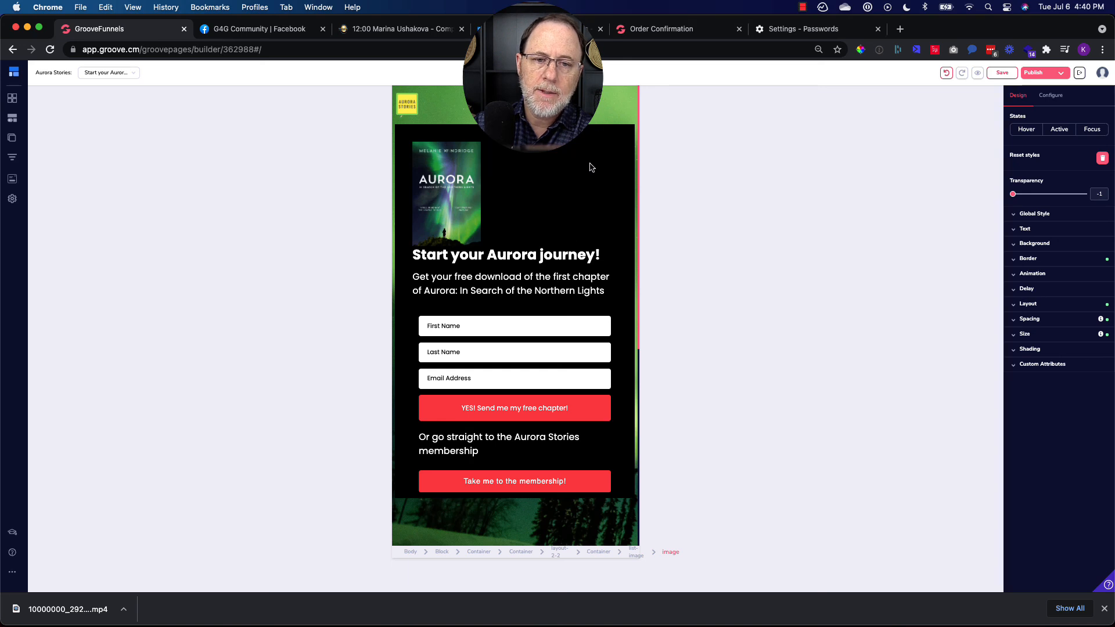
Try adjusting the transparency of the signup form container's black background colour, leaving it at 0.
{"action": "left_click", "coordinate": [614, 173]}
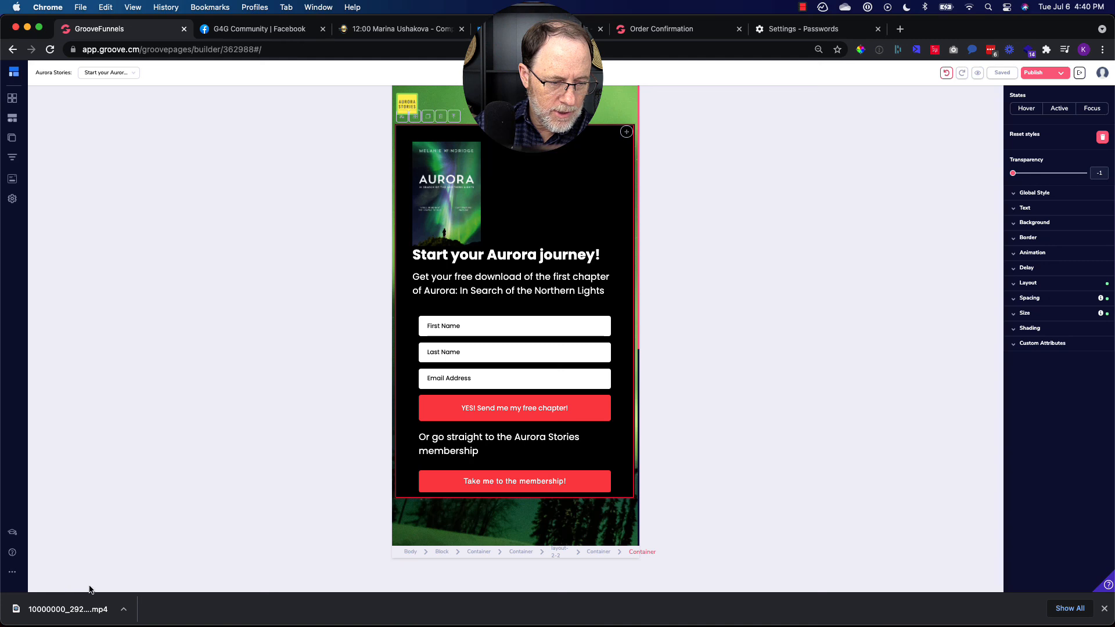
{"action": "left_click", "coordinate": [604, 555]}
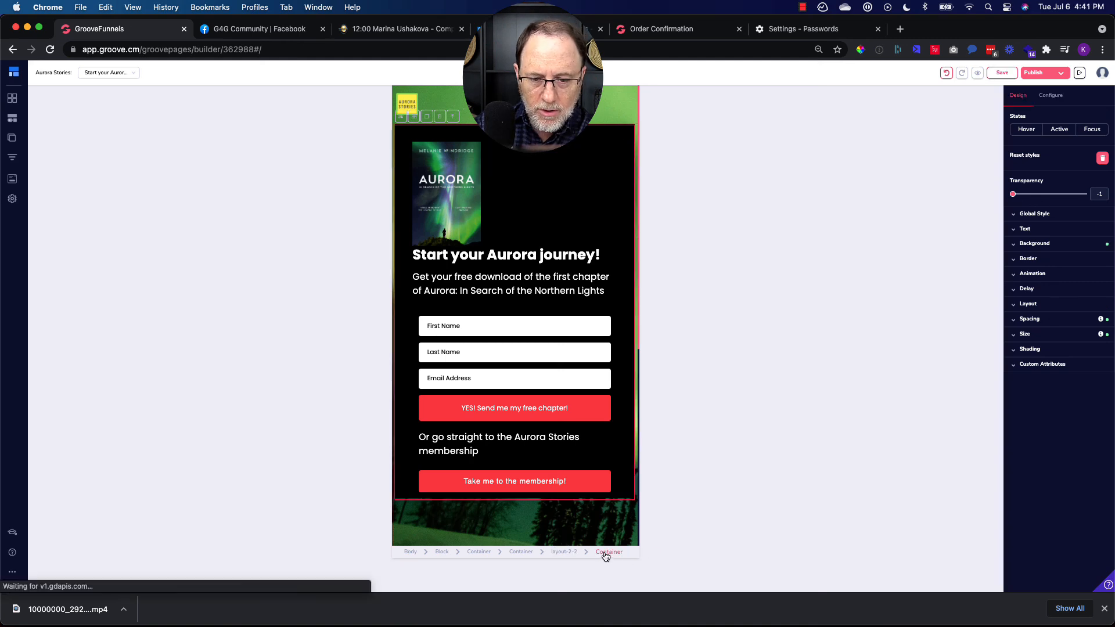
{"action": "left_click", "coordinate": [1058, 241]}
{"action": "left_click", "coordinate": [1087, 262]}
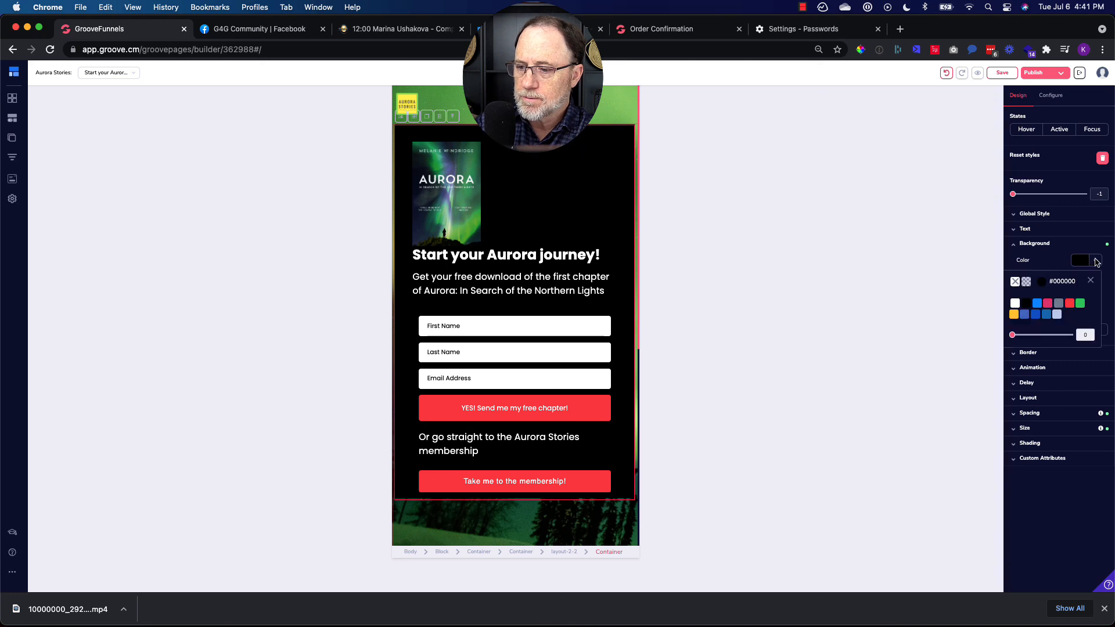
{"action": "mouse_move", "coordinate": [1014, 335]}
{"action": "left_mouse_down"}
{"action": "mouse_move", "coordinate": [1048, 336]}
{"action": "mouse_move", "coordinate": [1012, 336]}
{"action": "left_mouse_up"}
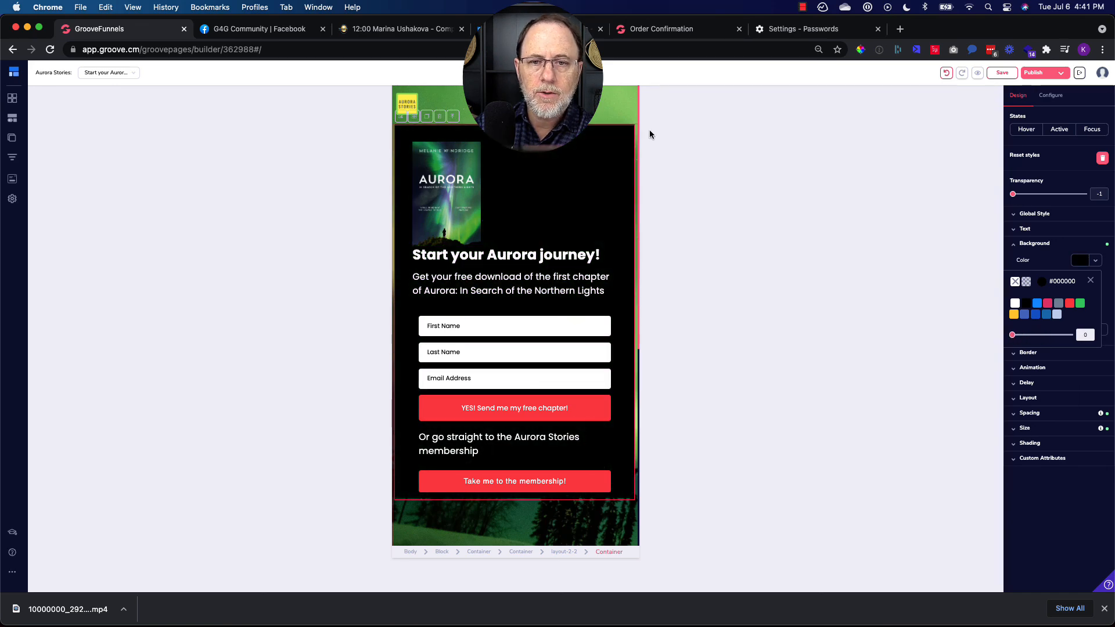
Examine the signup page in the tablet layout, and in the desktop layout from the logo down to the footer.
{"action": "left_click", "coordinate": [540, 73]}
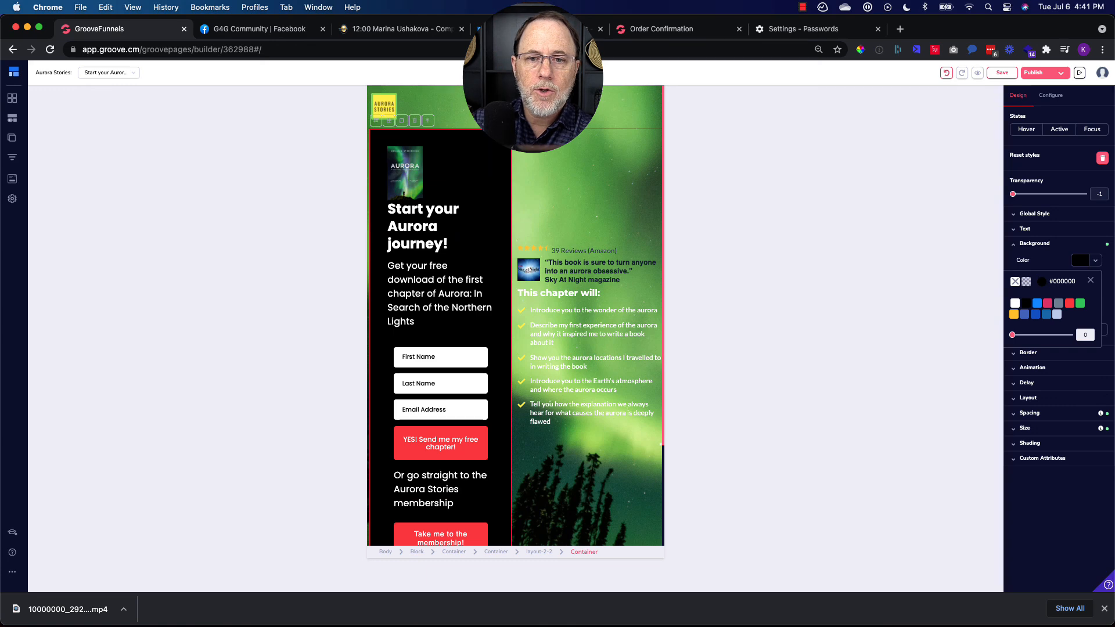
{"action": "left_click", "coordinate": [525, 72]}
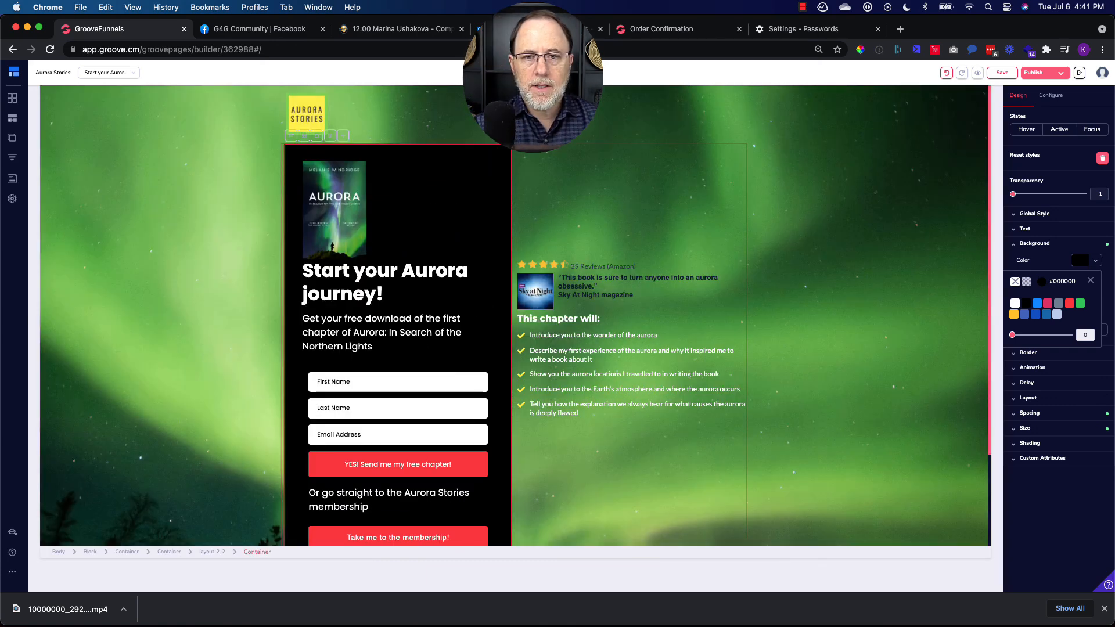
{"action": "scroll", "coordinate": [661, 317], "scroll_direction": "down", "scroll_amount": 3}
{"action": "scroll", "coordinate": [662, 319], "scroll_direction": "up", "scroll_amount": 3}
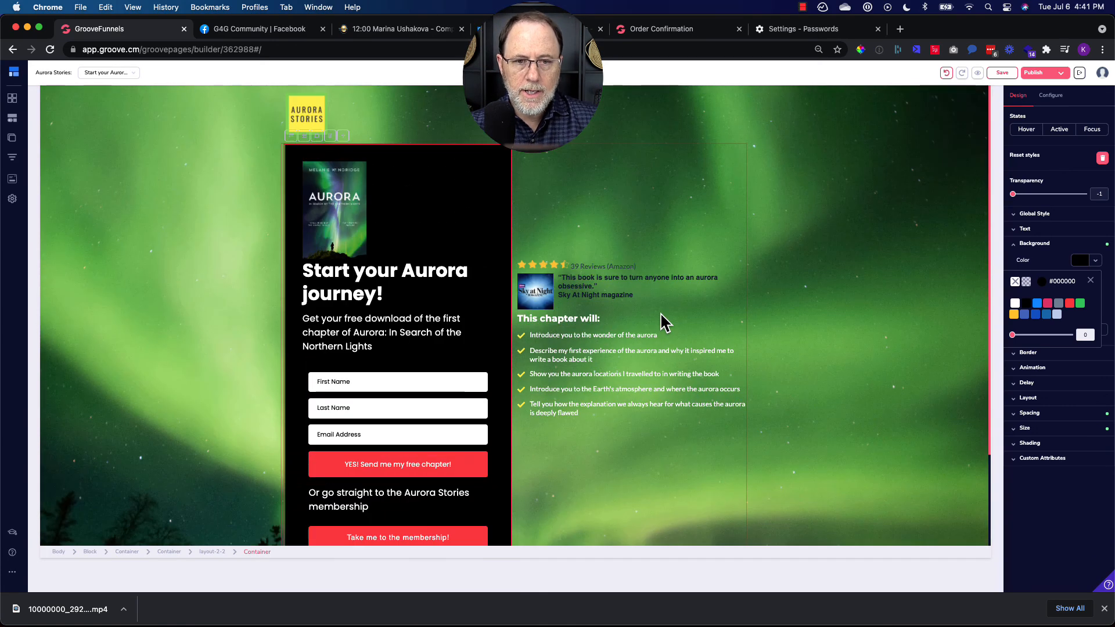
{"action": "scroll", "coordinate": [664, 322], "scroll_direction": "down", "scroll_amount": 2}
{"action": "scroll", "coordinate": [678, 311], "scroll_direction": "up", "scroll_amount": 2}
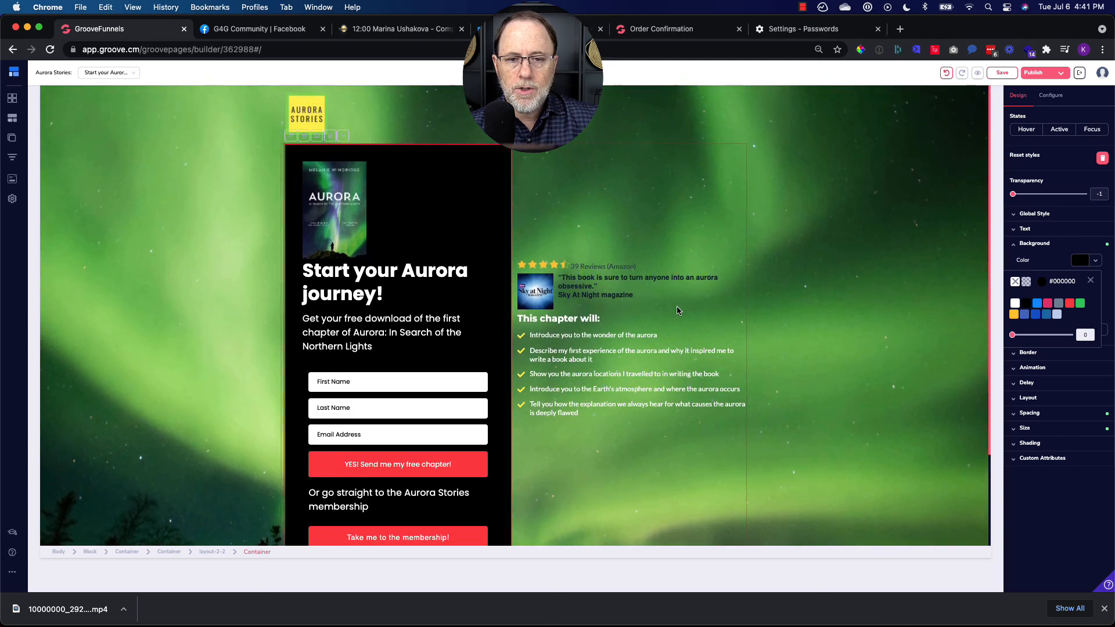
{"action": "left_click", "coordinate": [841, 401]}
{"action": "scroll", "coordinate": [840, 400], "scroll_direction": "down", "scroll_amount": 3}
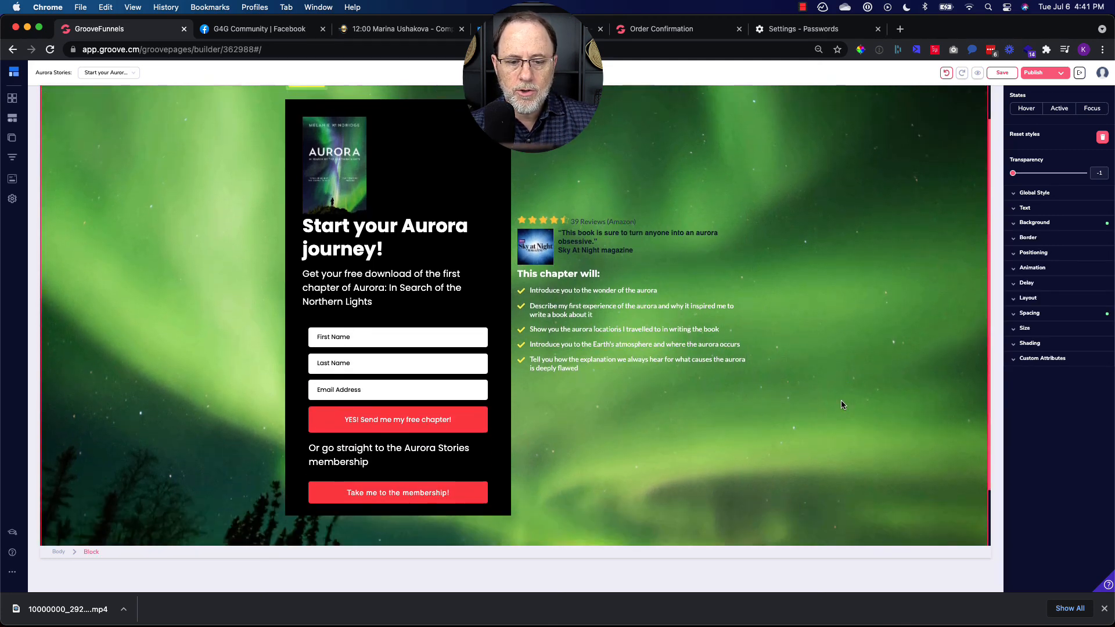
{"action": "scroll", "coordinate": [843, 405], "scroll_direction": "up", "scroll_amount": 3}
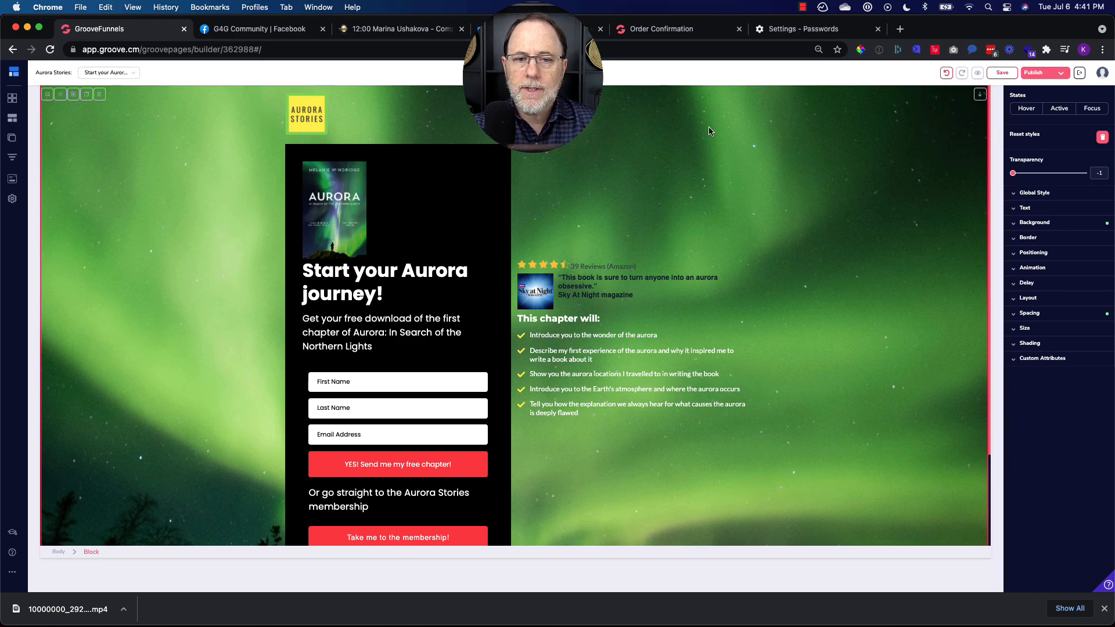
{"action": "scroll", "coordinate": [691, 158], "scroll_direction": "down", "scroll_amount": 4}
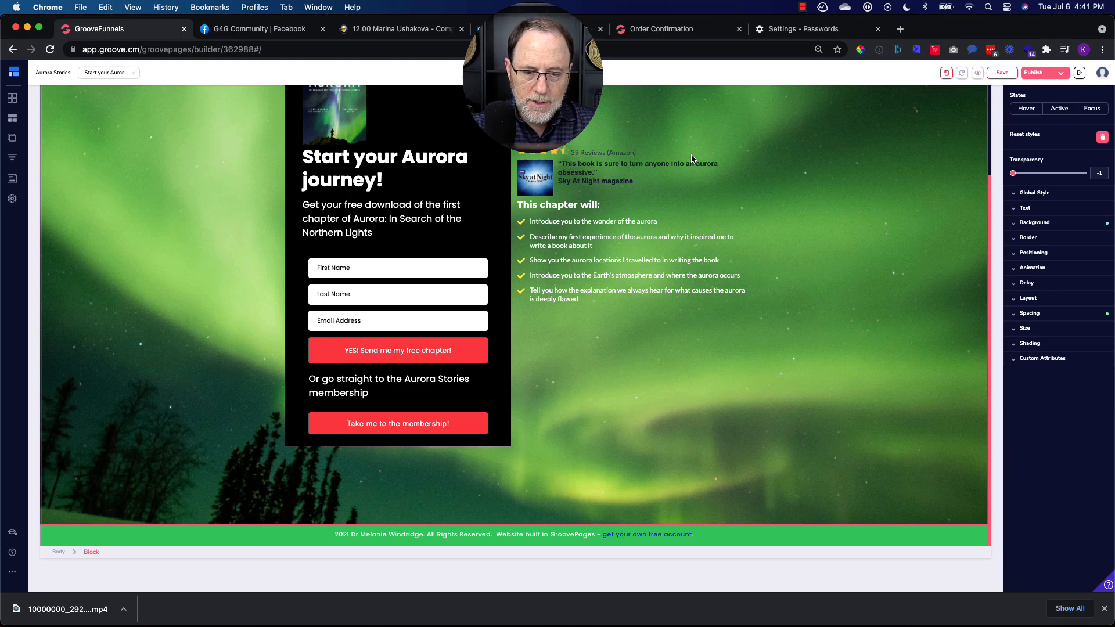
{"action": "scroll", "coordinate": [691, 158], "scroll_direction": "up", "scroll_amount": 4}
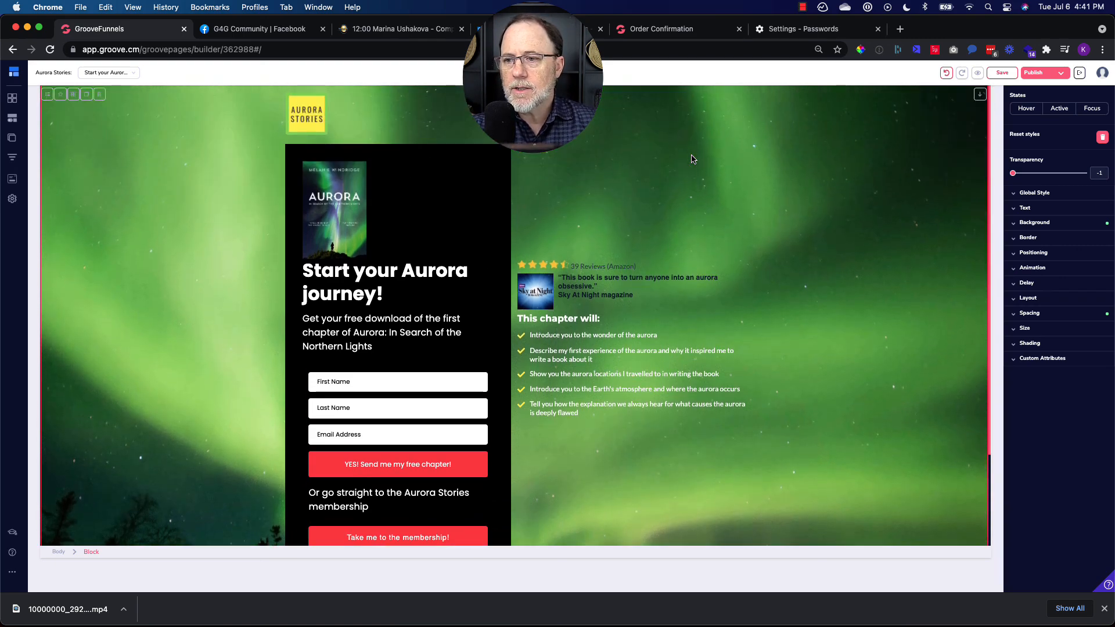